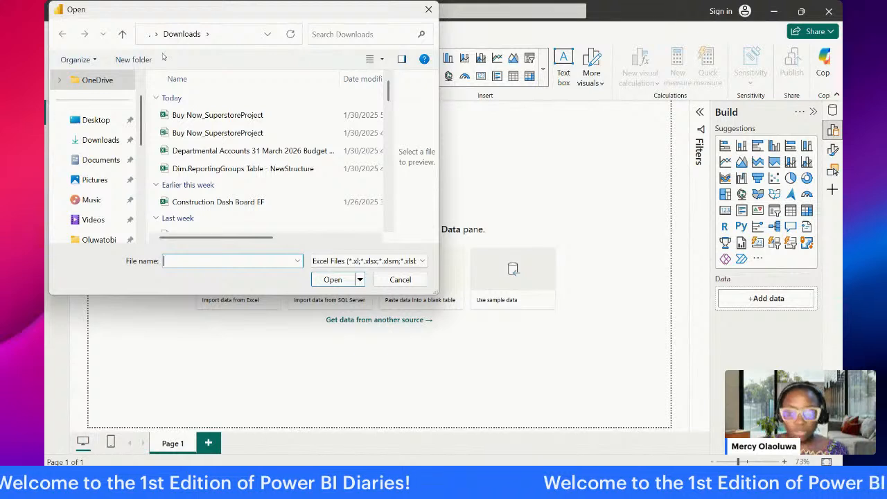
# Step: Import the Orders, People and Returns sheets from the first-listed Buy Now_SuperstoreProject workbook and open them for transformation in Power Query Editor
pyautogui.click(207, 115)
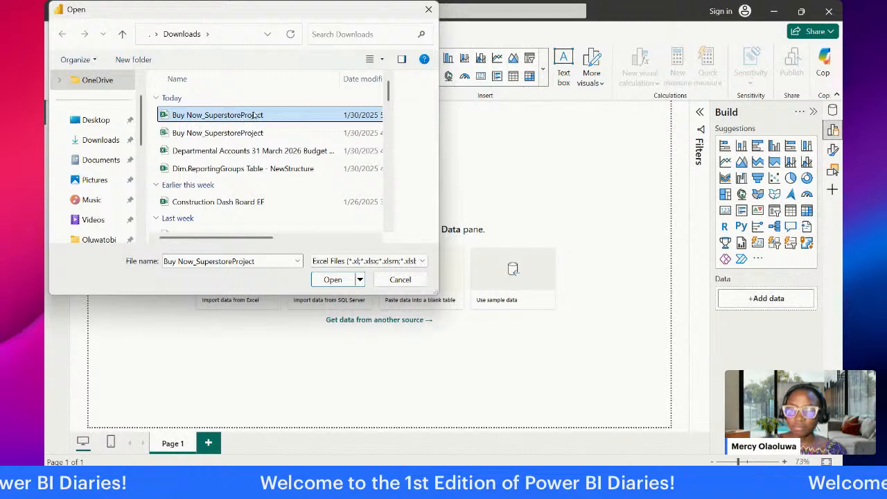
pyautogui.click(331, 279)
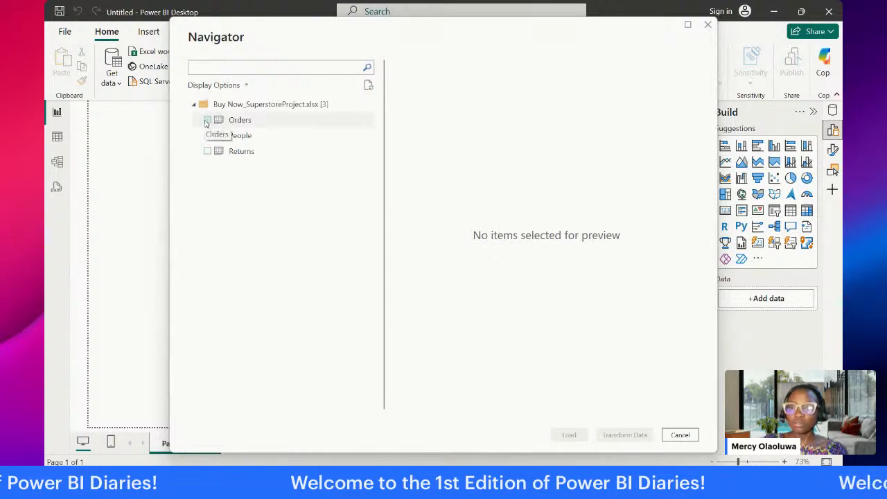
pyautogui.click(207, 120)
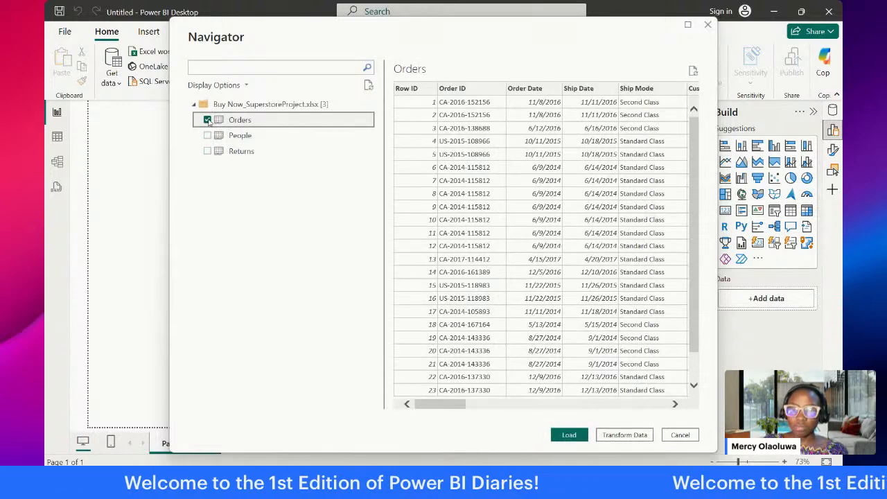
pyautogui.moveTo(449, 405)
pyautogui.mouseDown()
pyautogui.moveTo(649, 416)
pyautogui.moveTo(440, 420)
pyautogui.mouseUp()
pyautogui.click(206, 136)
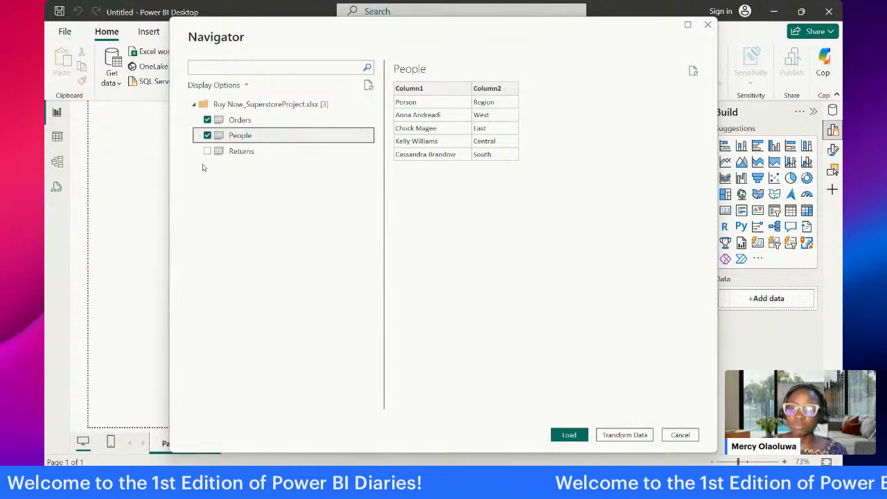
pyautogui.click(208, 152)
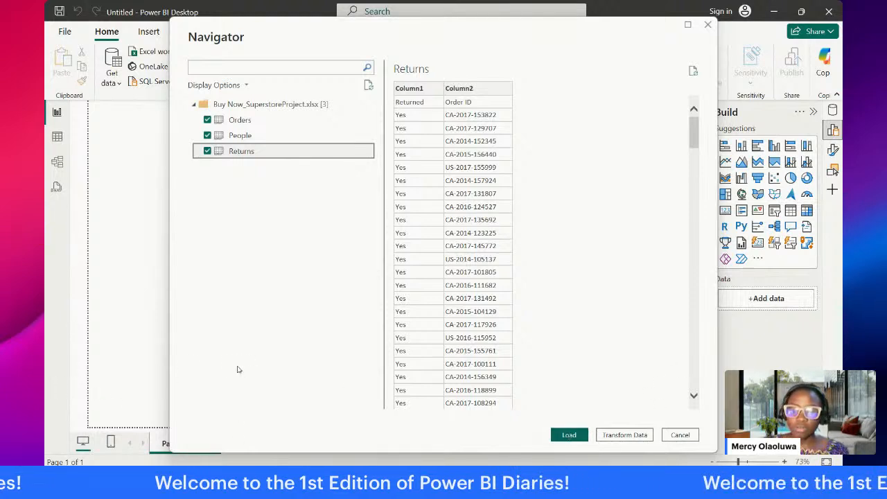
pyautogui.click(627, 436)
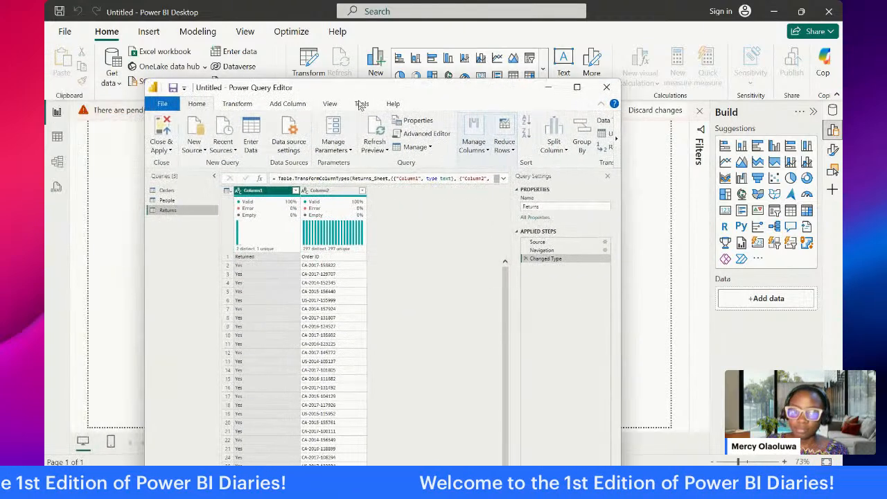
pyautogui.click(576, 88)
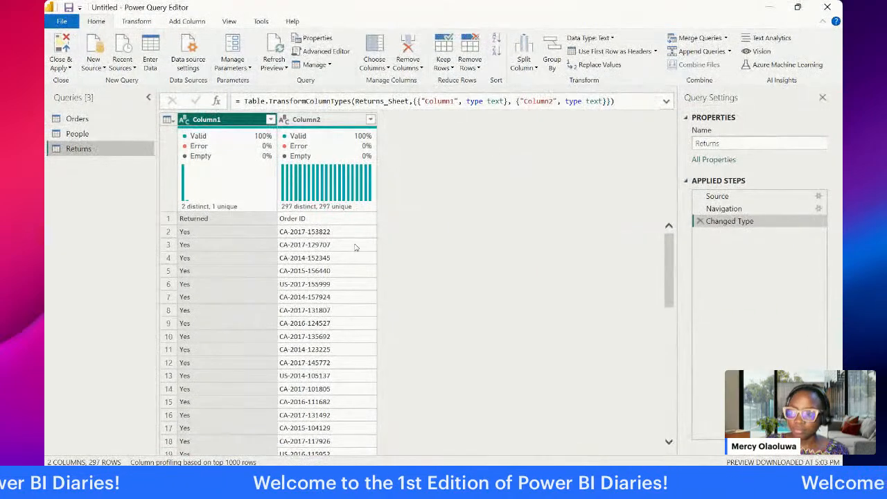
# Step: Examine the column headers and data of the Orders, People and Returns queries, comparing Orders with Returns
pyautogui.click(103, 118)
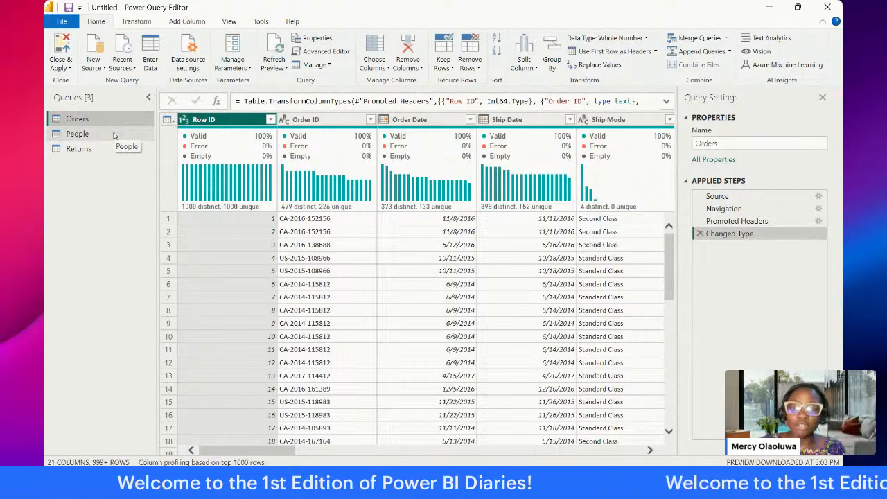
pyautogui.moveTo(188, 192)
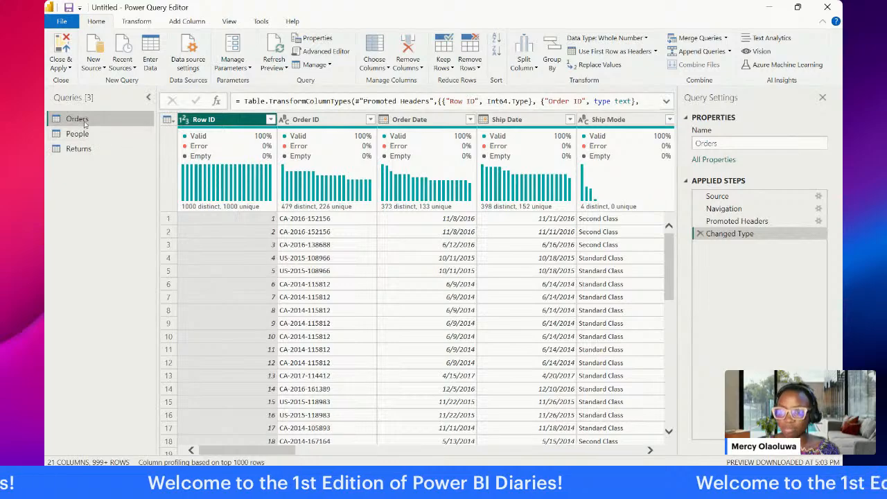
pyautogui.moveTo(263, 450); pyautogui.dragTo(229, 448)
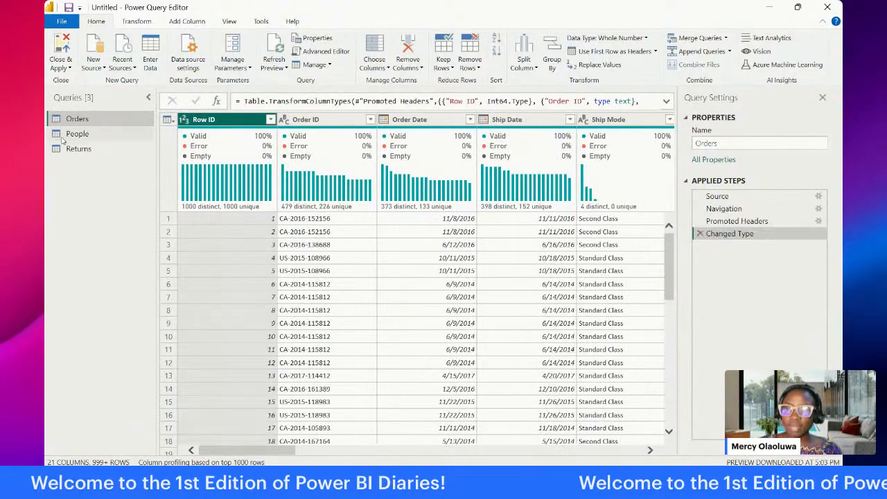
pyautogui.click(67, 135)
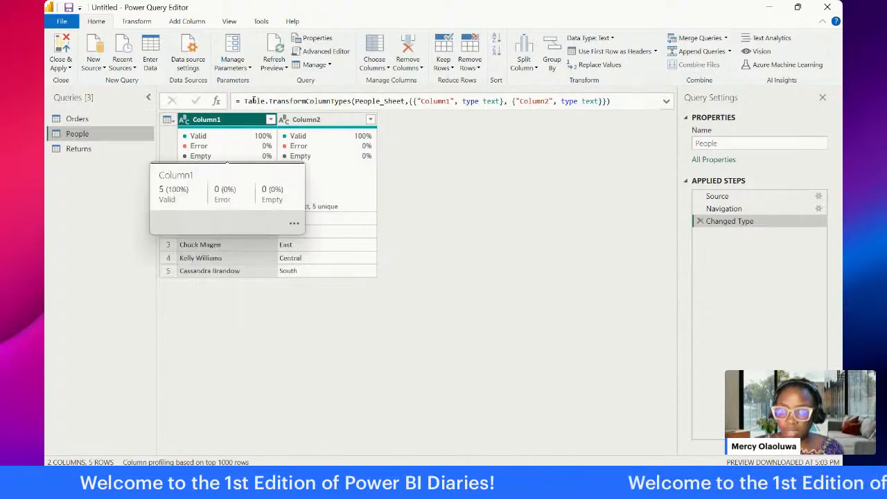
pyautogui.click(245, 120)
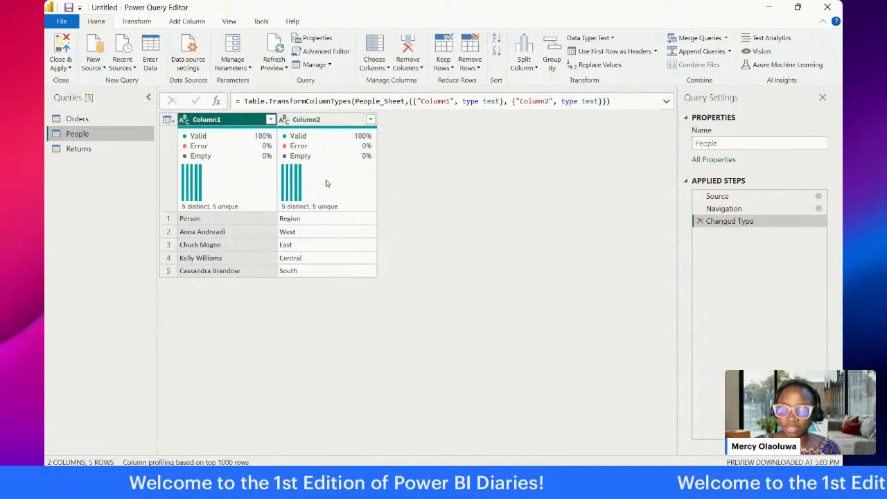
pyautogui.click(81, 153)
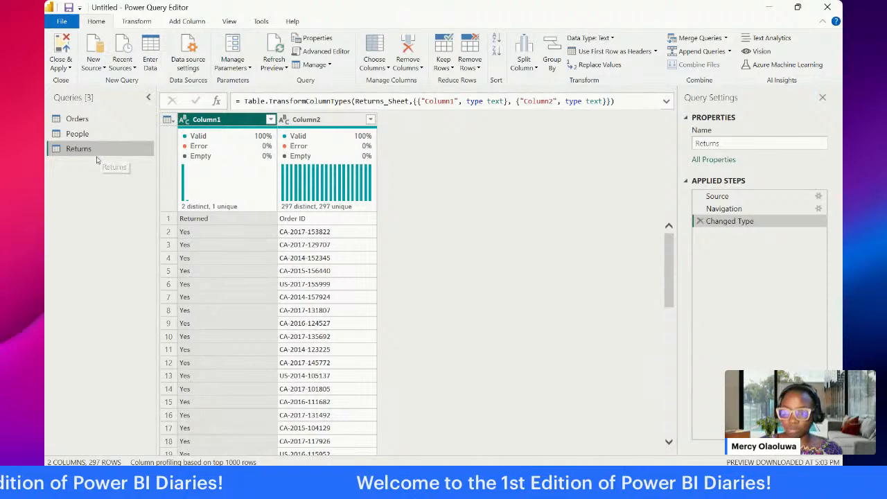
pyautogui.click(83, 119)
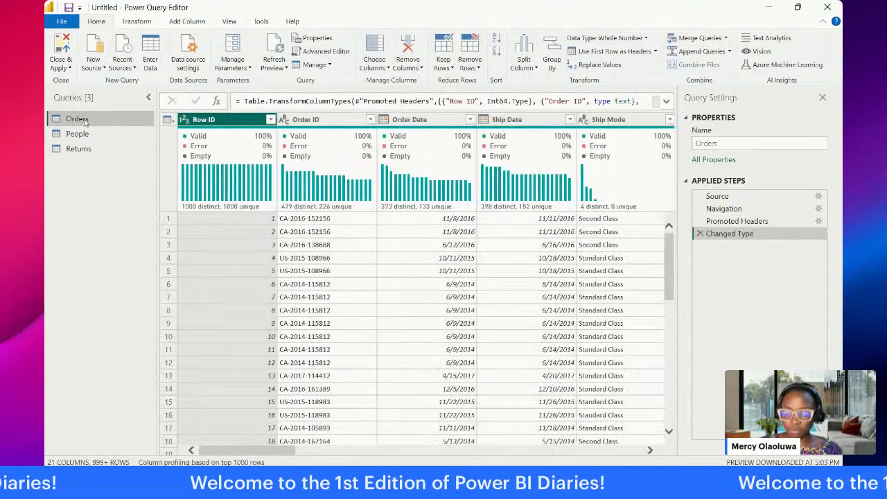
pyautogui.click(81, 149)
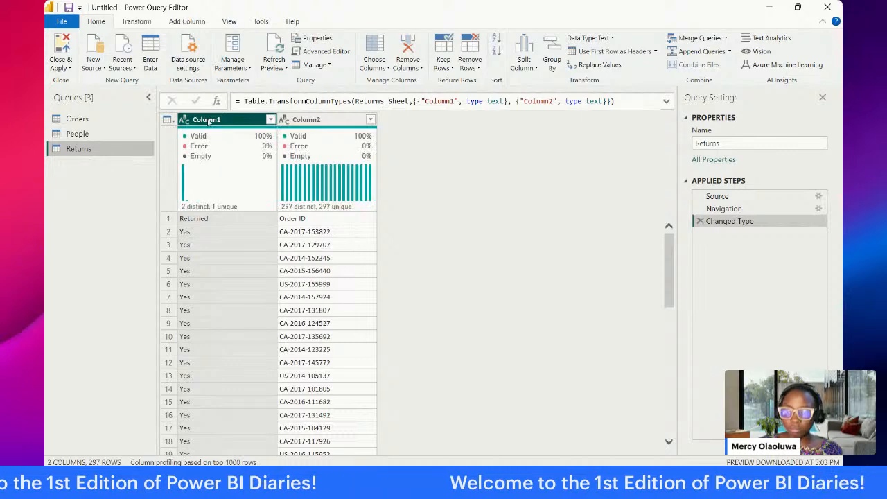
pyautogui.click(123, 120)
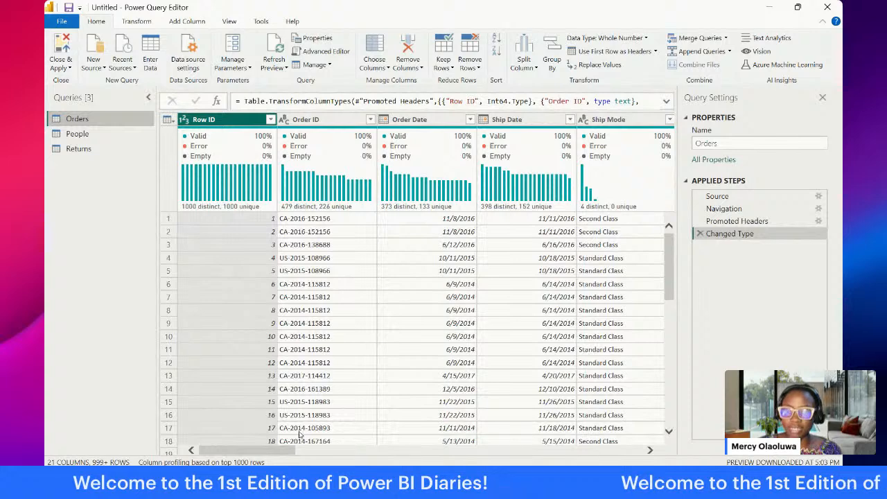
pyautogui.moveTo(283, 449); pyautogui.dragTo(667, 451)
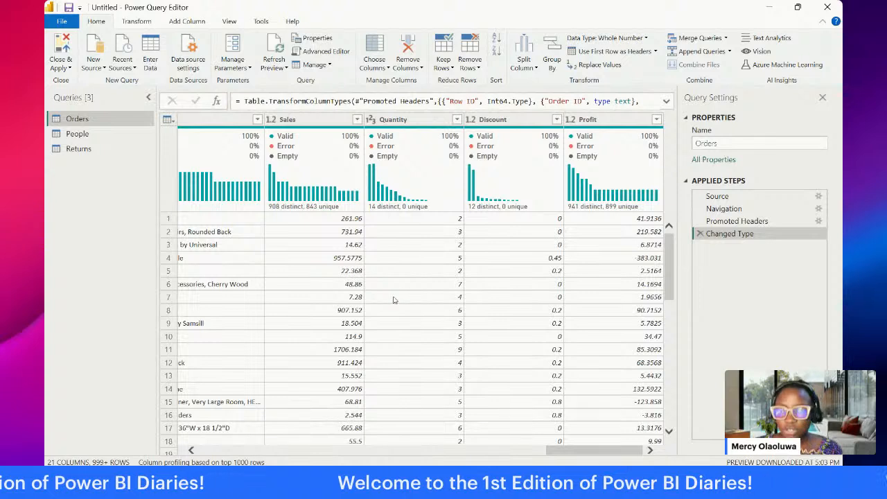
pyautogui.click(110, 148)
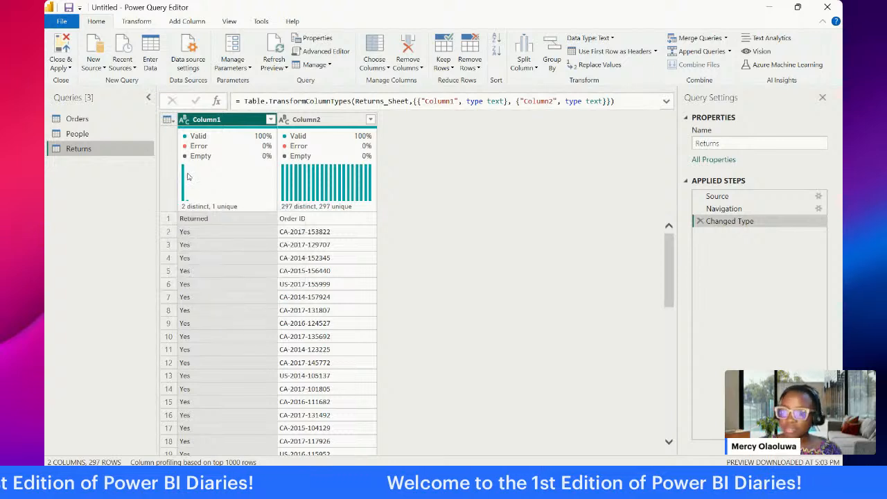
pyautogui.hotkey('alt', 'Tab')
pyautogui.hotkey('alt', 'Tab')
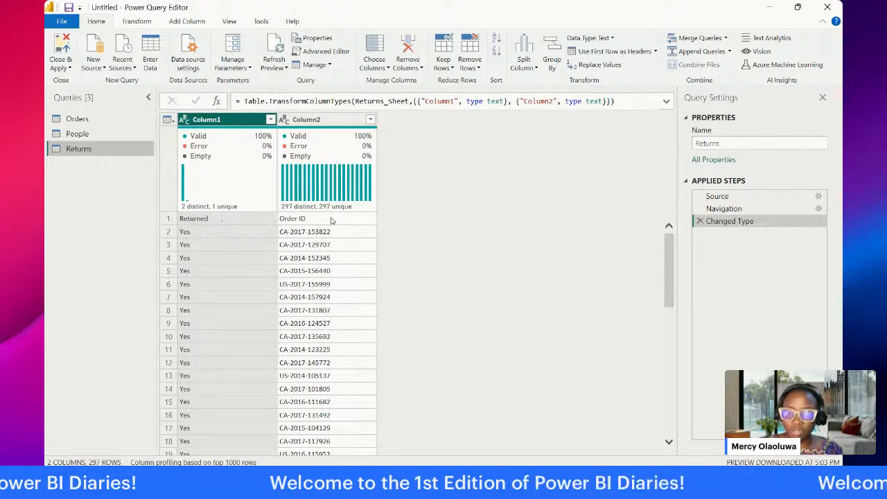
# Step: Use the first row as headers in the Returns query and in the People query
pyautogui.click(167, 122)
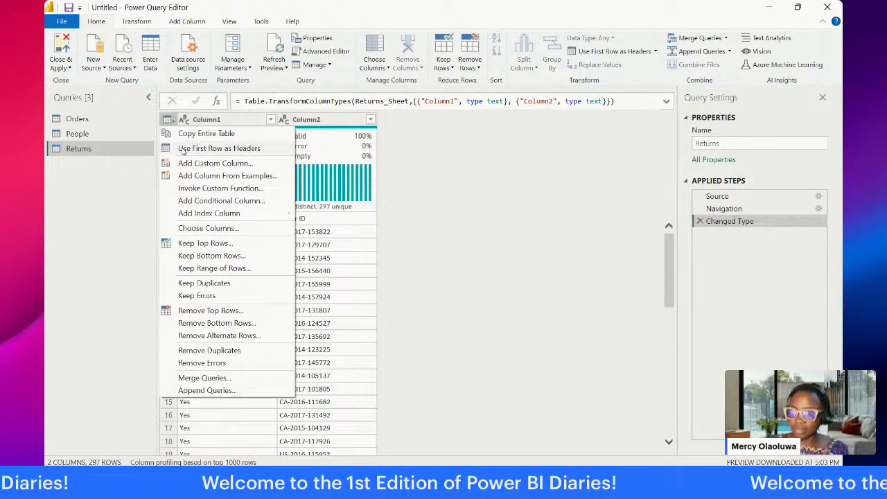
pyautogui.click(183, 150)
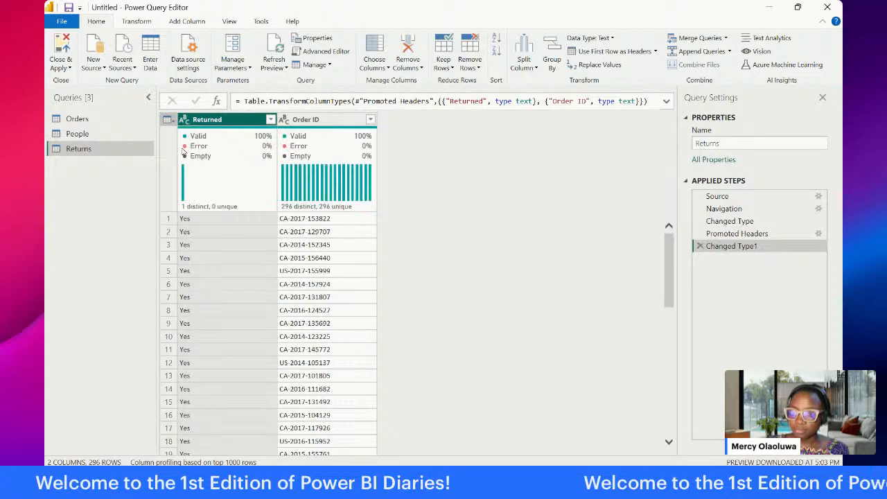
pyautogui.moveTo(253, 149)
pyautogui.click(120, 138)
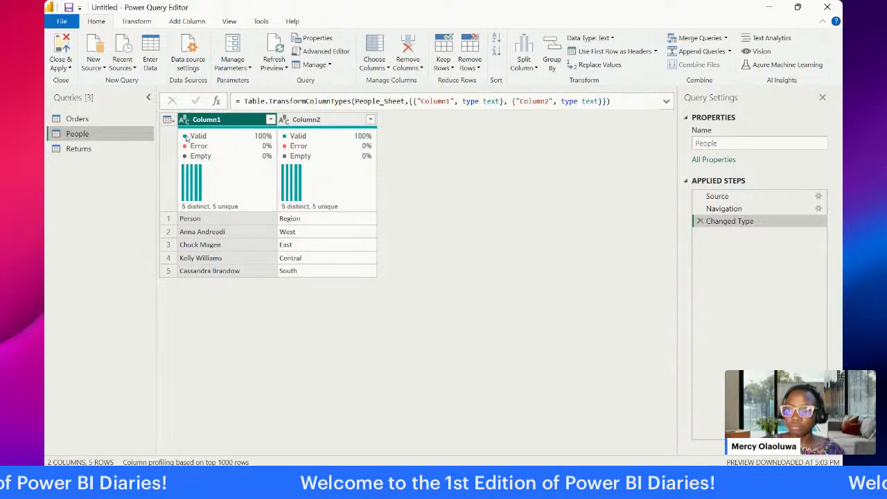
pyautogui.click(168, 120)
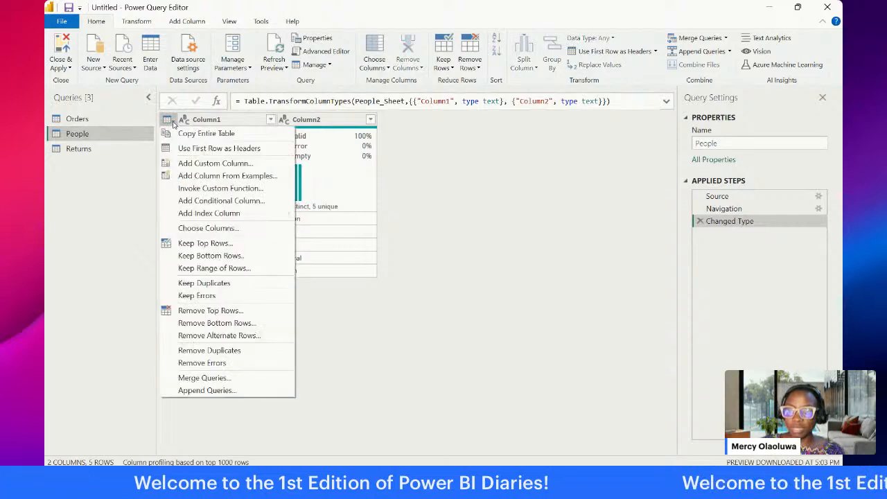
pyautogui.click(206, 149)
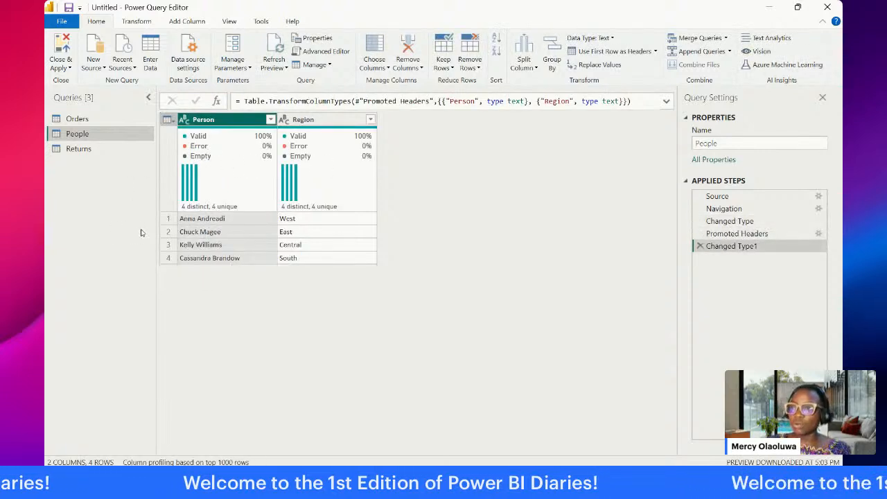
# Step: Merge the Orders query with Returns, matching on Order ID in both tables with a Left Outer join
pyautogui.click(100, 120)
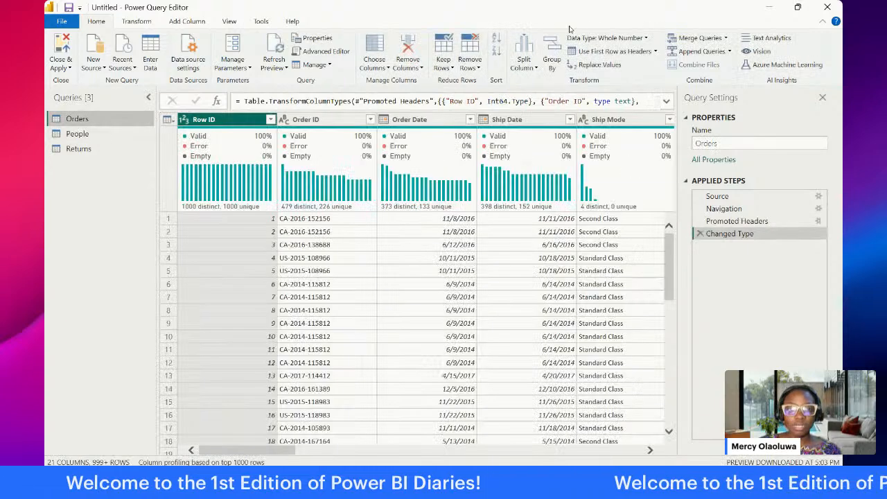
pyautogui.click(691, 38)
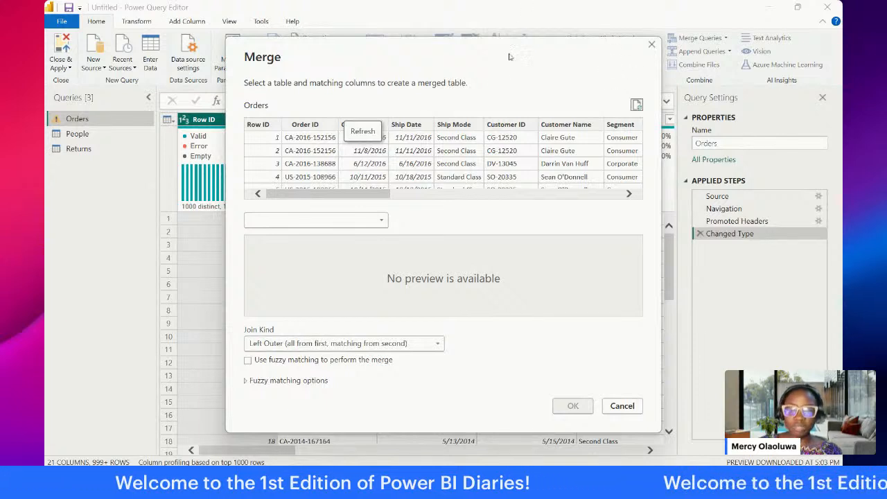
pyautogui.click(381, 221)
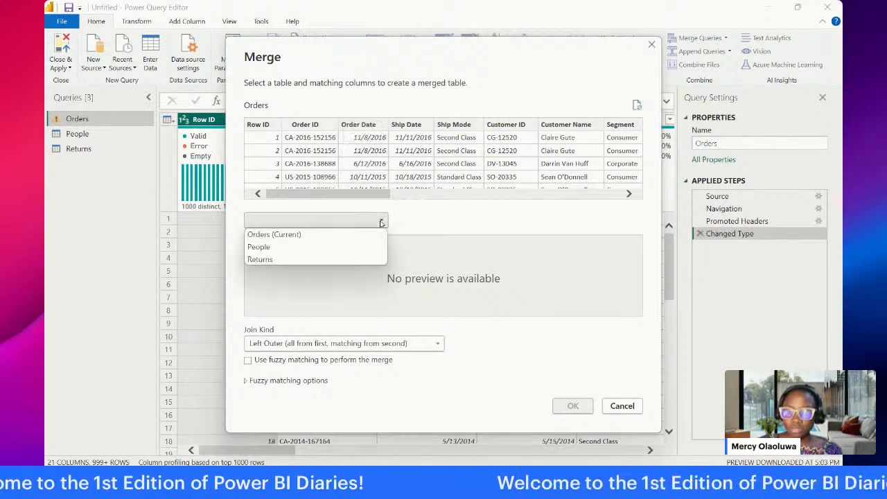
pyautogui.click(350, 258)
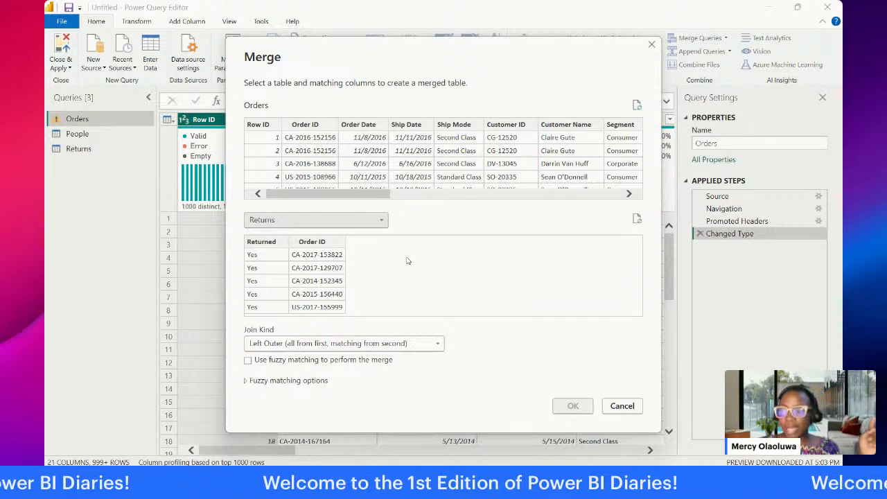
pyautogui.click(316, 123)
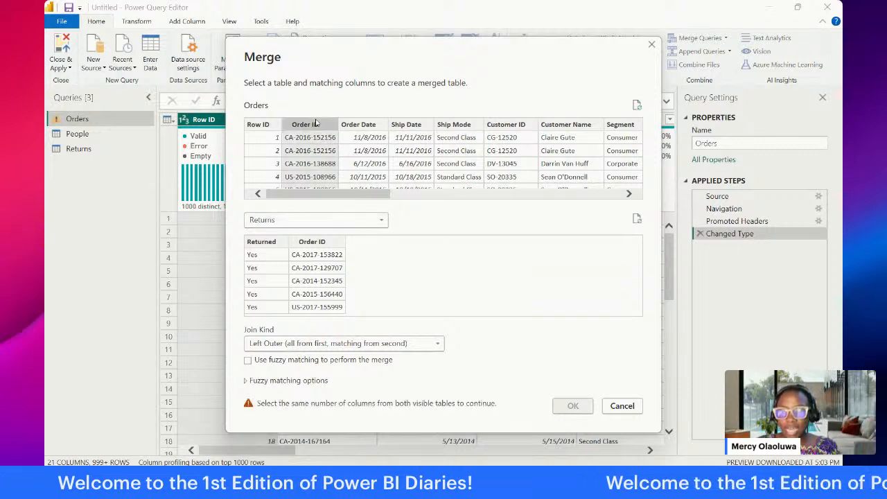
pyautogui.click(308, 242)
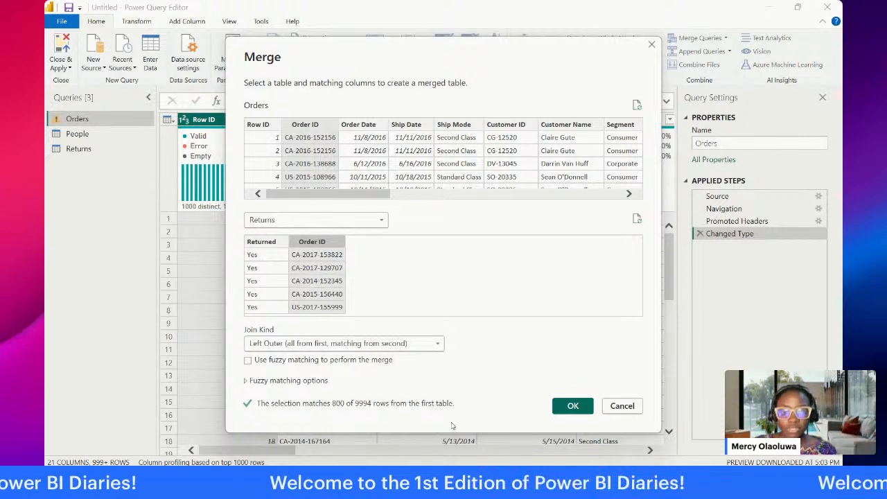
pyautogui.click(571, 406)
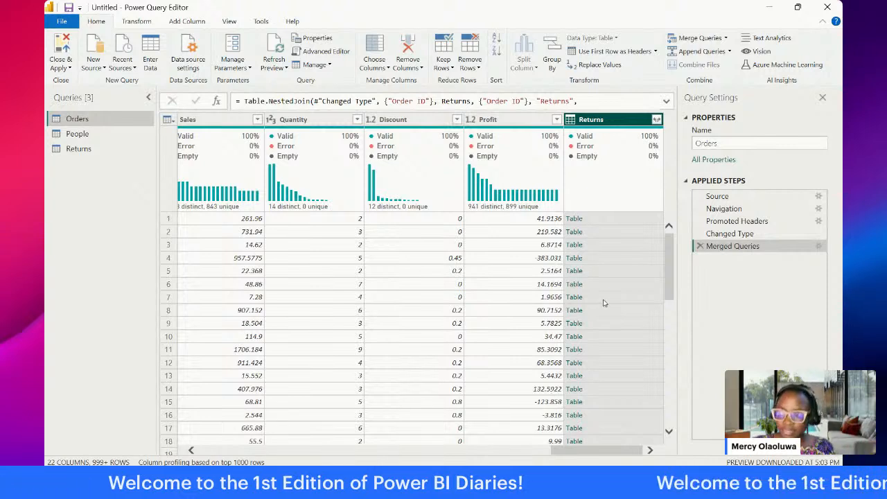
# Step: Expand the merged Returns column in Orders to include only Returned, without the original column name as prefix
pyautogui.click(657, 121)
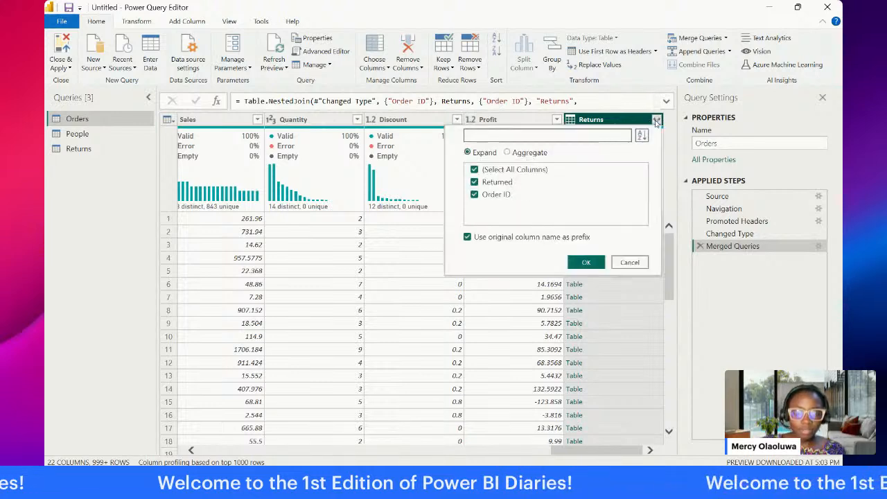
pyautogui.click(480, 171)
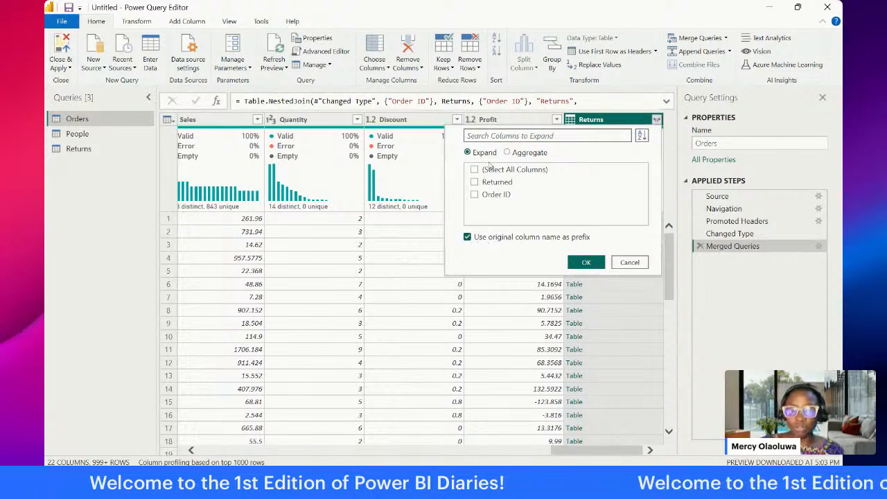
pyautogui.click(474, 182)
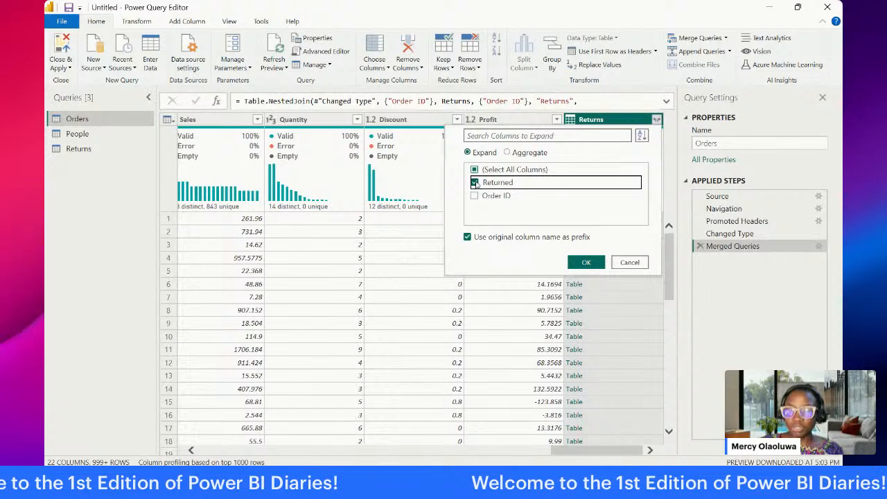
pyautogui.click(467, 237)
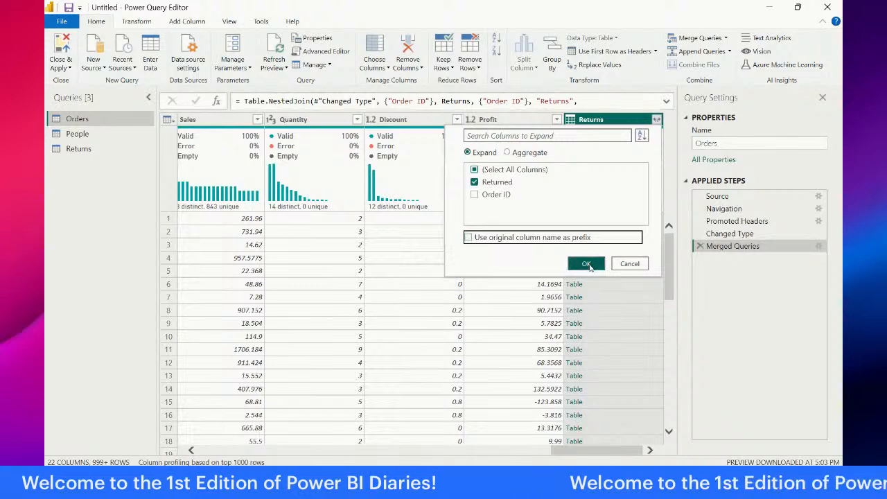
pyautogui.click(586, 265)
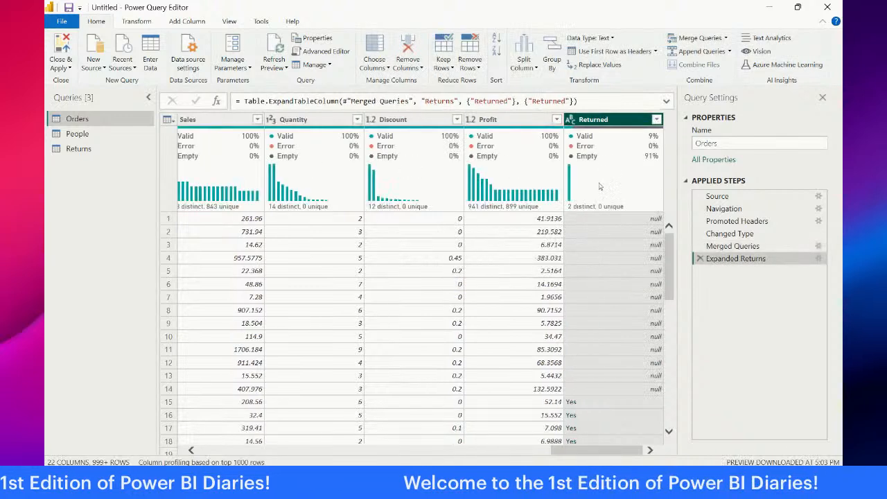
# Step: Replace null with No in the Returned column of Orders and check the column's distinct values
pyautogui.moveTo(600, 182)
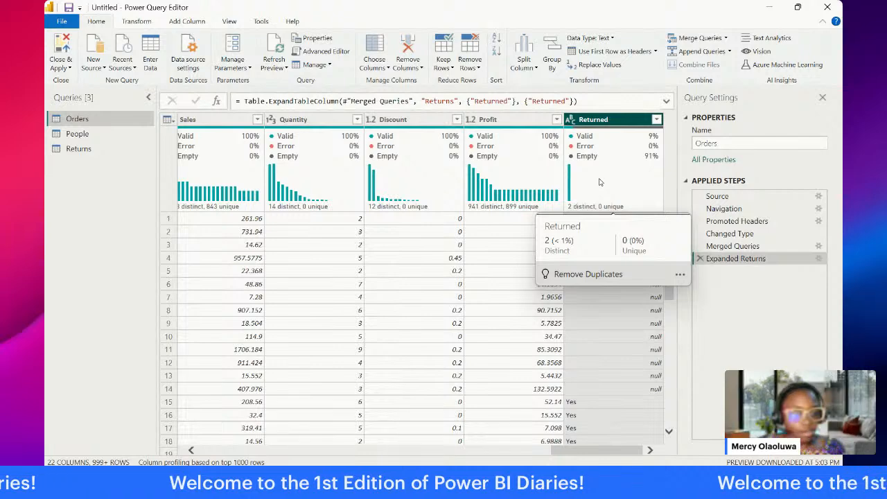
pyautogui.scroll(-3, 616, 258)
pyautogui.scroll(3, 616, 258)
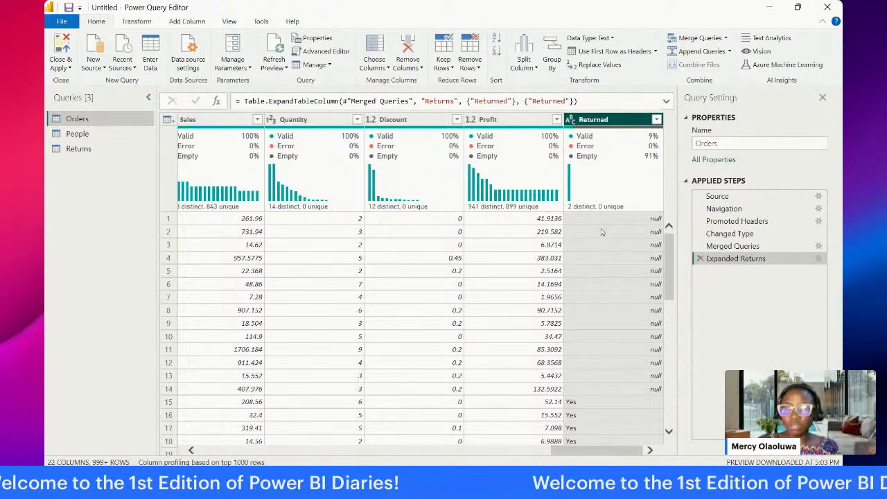
pyautogui.rightClick(592, 121)
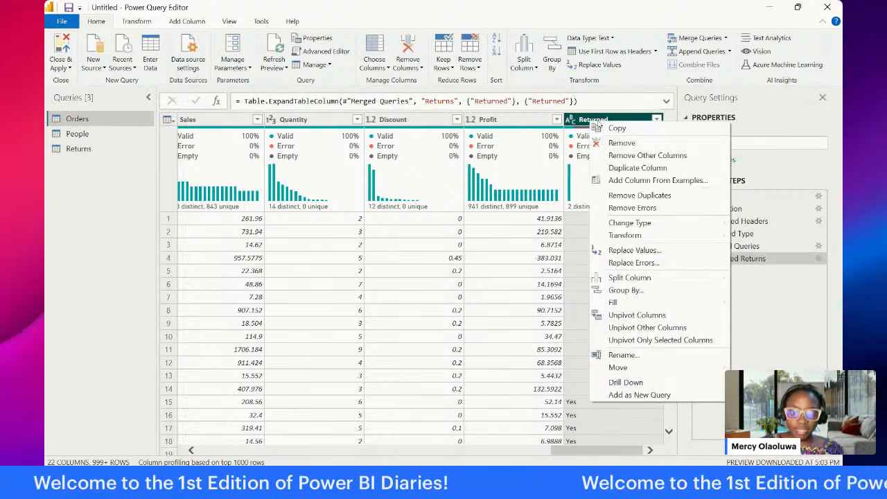
pyautogui.click(624, 254)
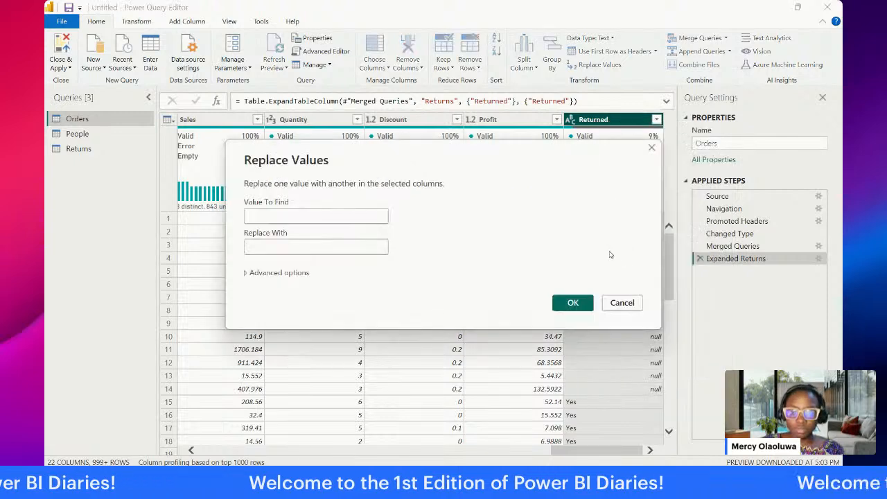
pyautogui.click(344, 219)
pyautogui.write('null')
pyautogui.press('Tab')
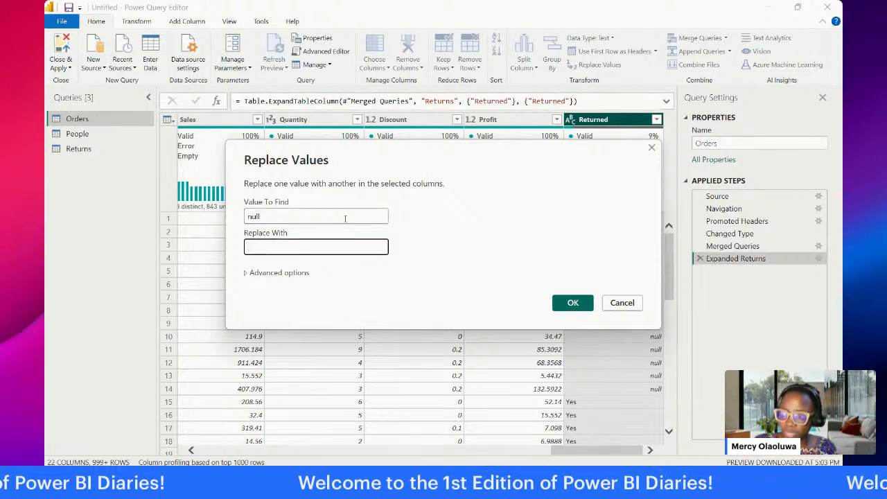
pyautogui.write('no')
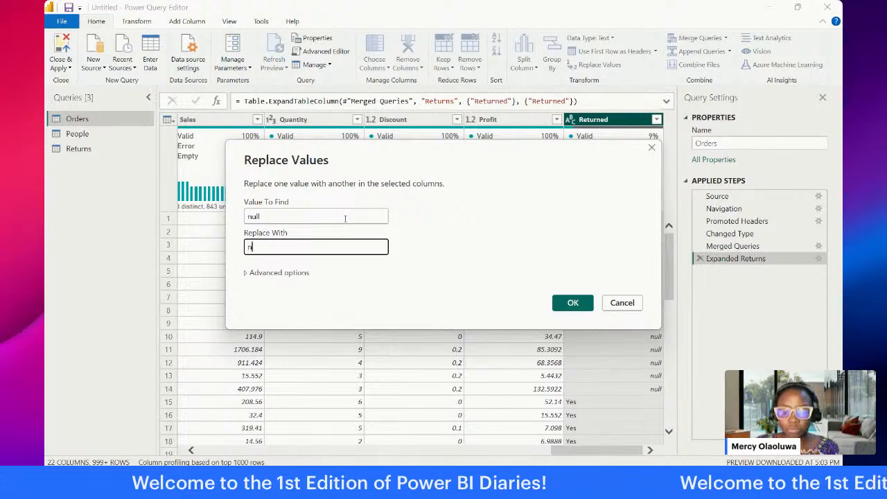
pyautogui.press('BackSpace')
pyautogui.press('BackSpace')
pyautogui.write('No')
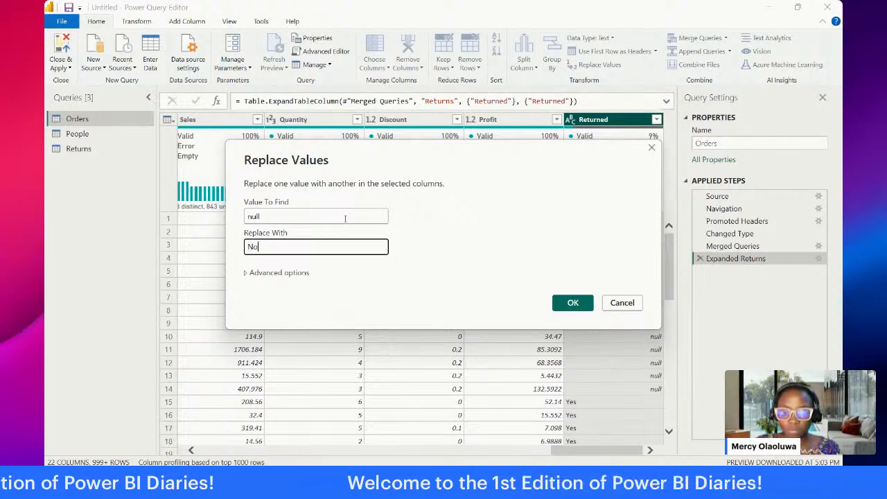
pyautogui.click(572, 302)
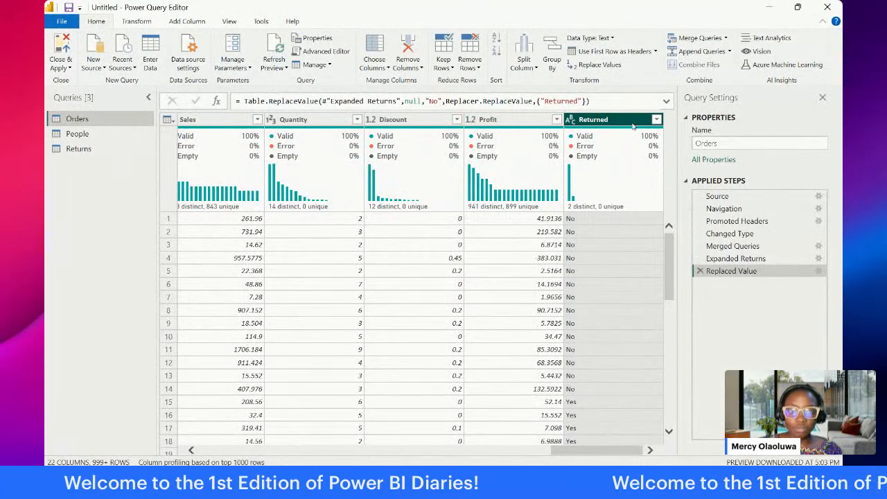
pyautogui.click(656, 120)
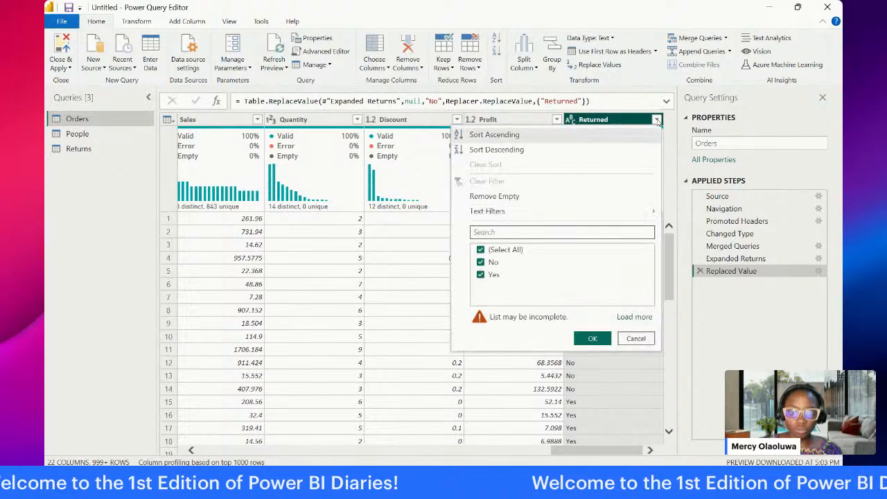
pyautogui.click(635, 339)
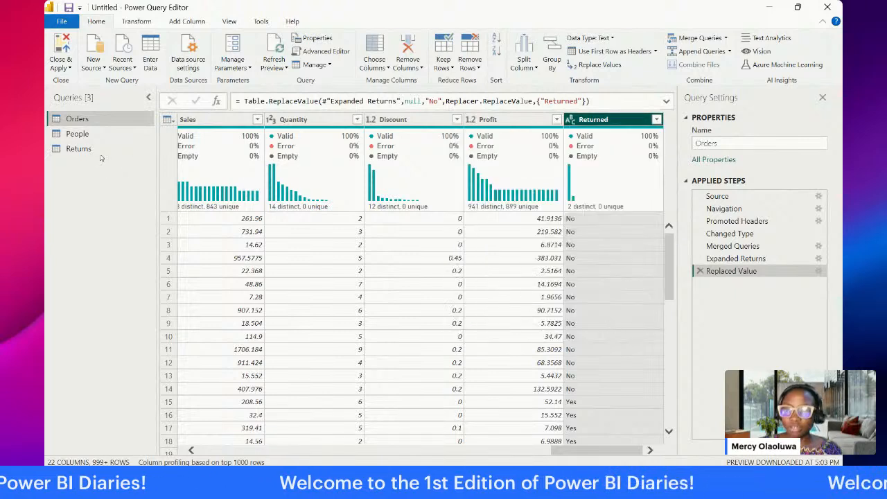
# Step: Merge the Orders query with People, matching on Region in both tables with a Left Outer join
pyautogui.click(97, 135)
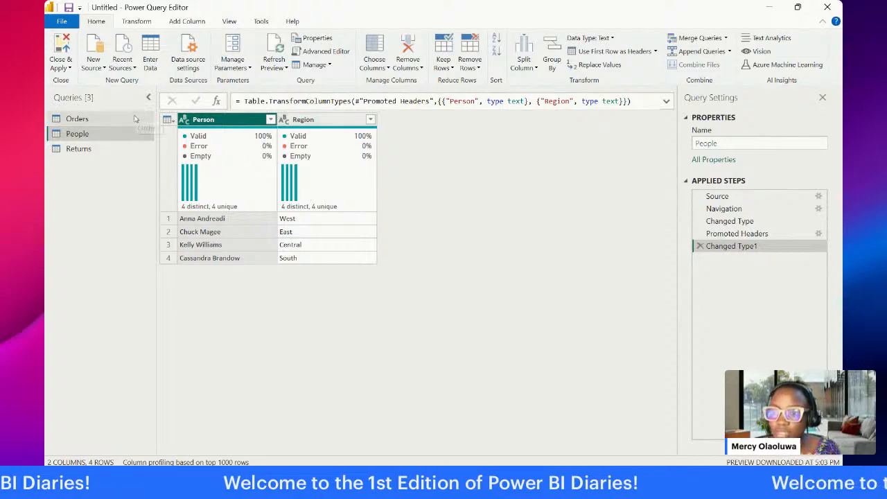
pyautogui.click(77, 118)
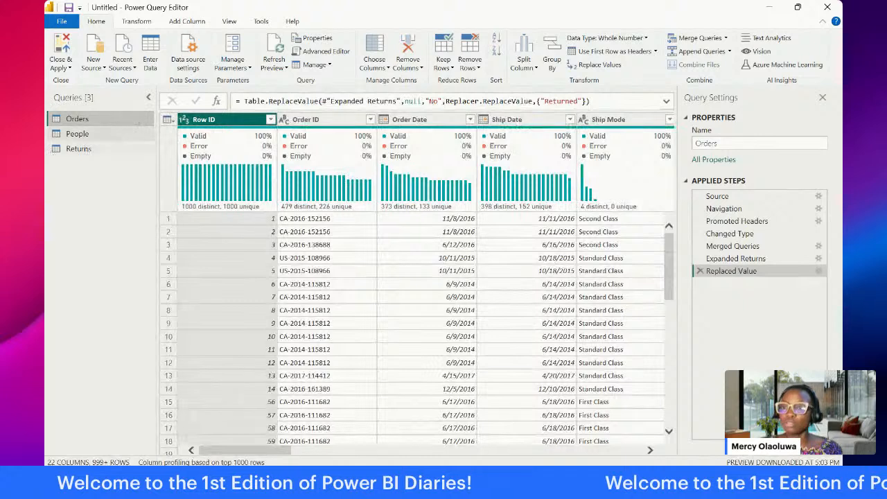
pyautogui.click(67, 135)
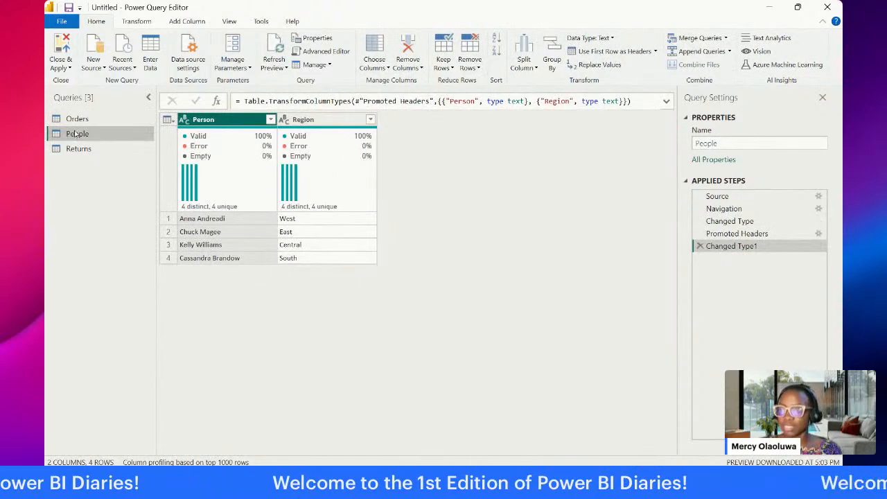
pyautogui.click(88, 121)
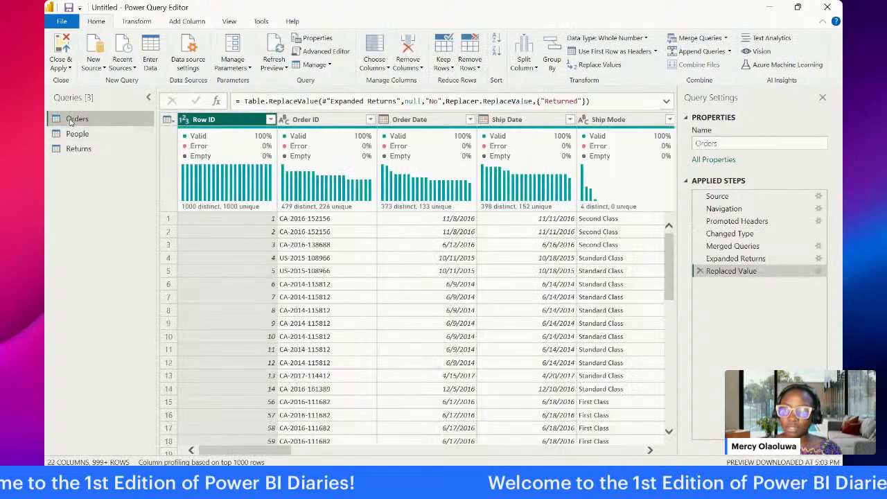
pyautogui.click(691, 40)
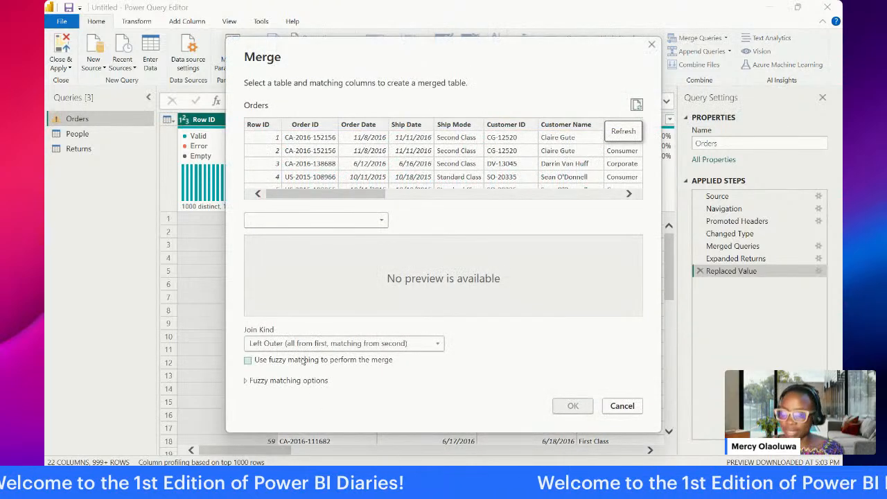
pyautogui.click(325, 220)
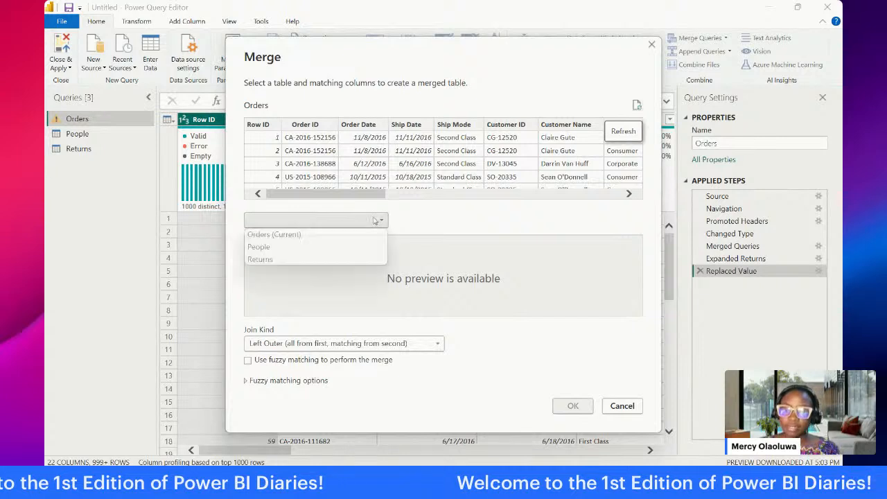
pyautogui.click(345, 248)
pyautogui.click(314, 125)
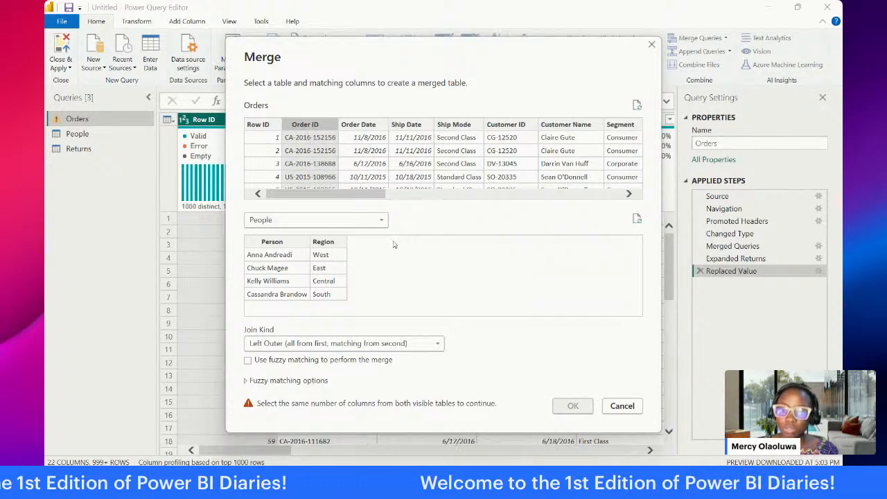
pyautogui.click(328, 242)
pyautogui.moveTo(340, 193); pyautogui.dragTo(435, 194)
pyautogui.click(539, 125)
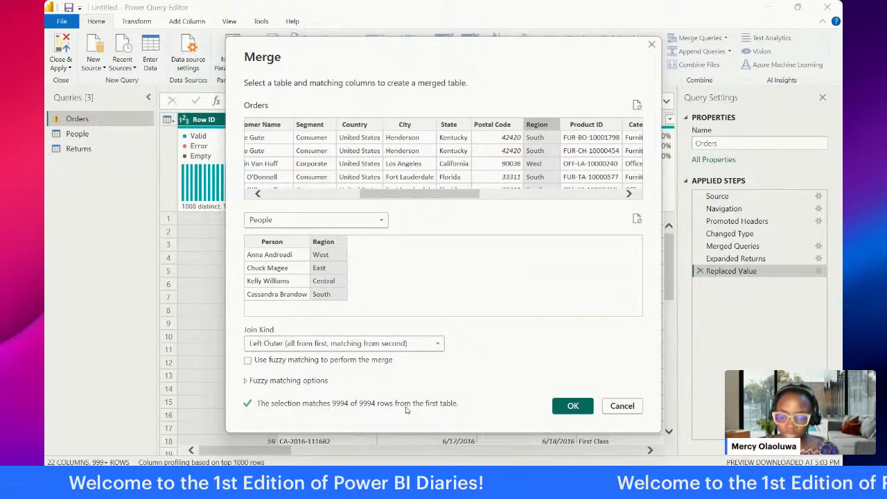
pyautogui.click(572, 408)
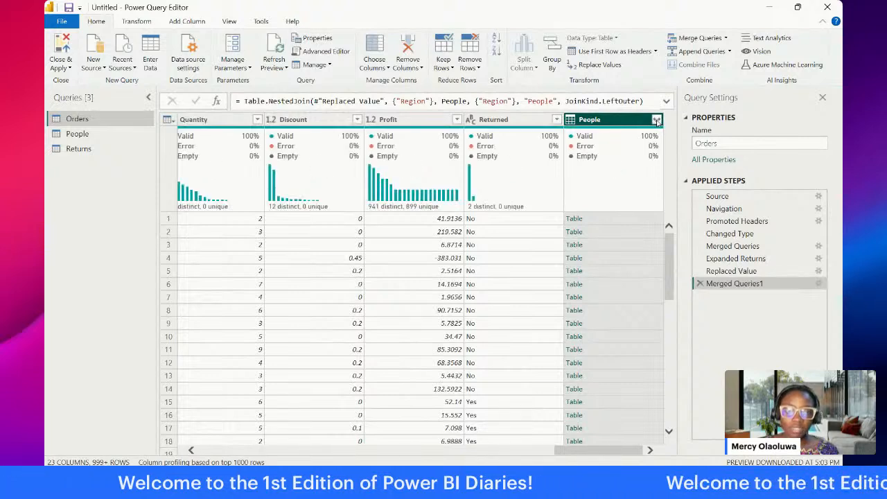
# Step: Expand the merged People column in Orders to include only Person, without the original column name as prefix
pyautogui.click(656, 121)
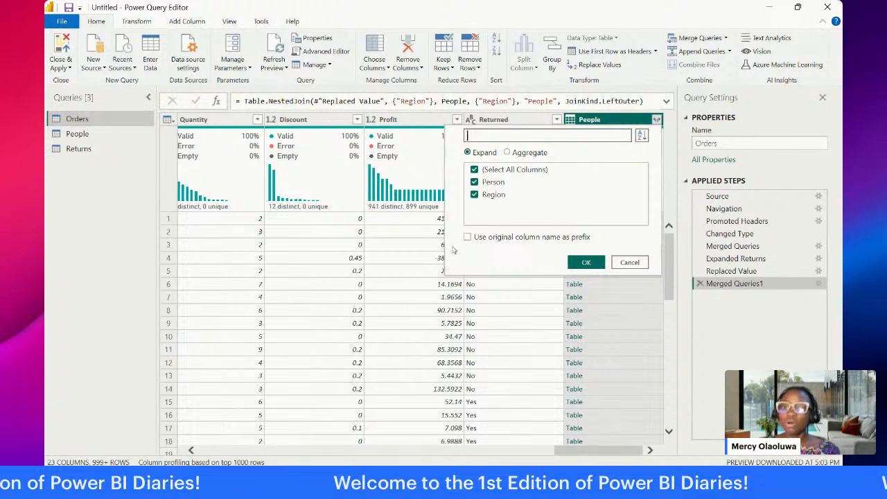
pyautogui.click(477, 173)
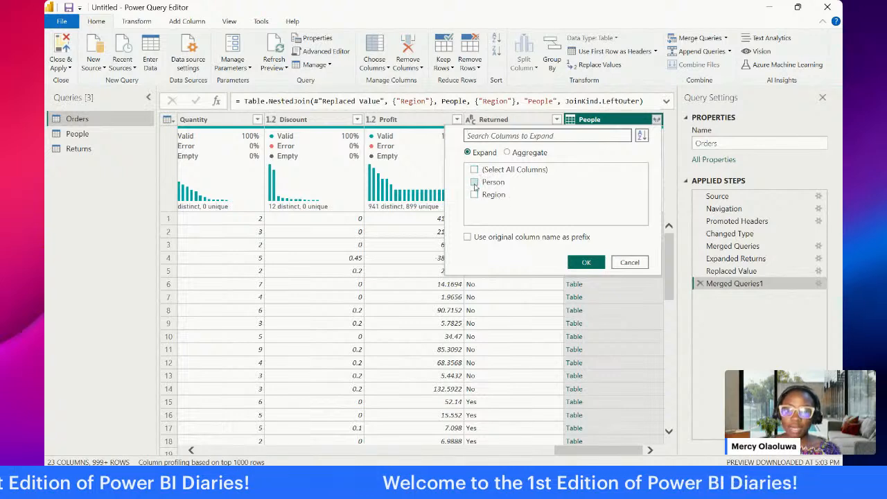
pyautogui.click(474, 182)
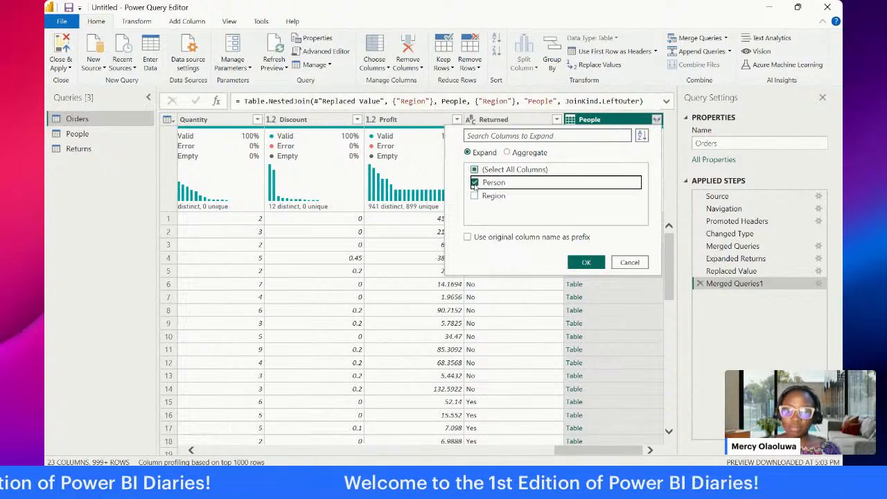
pyautogui.click(585, 262)
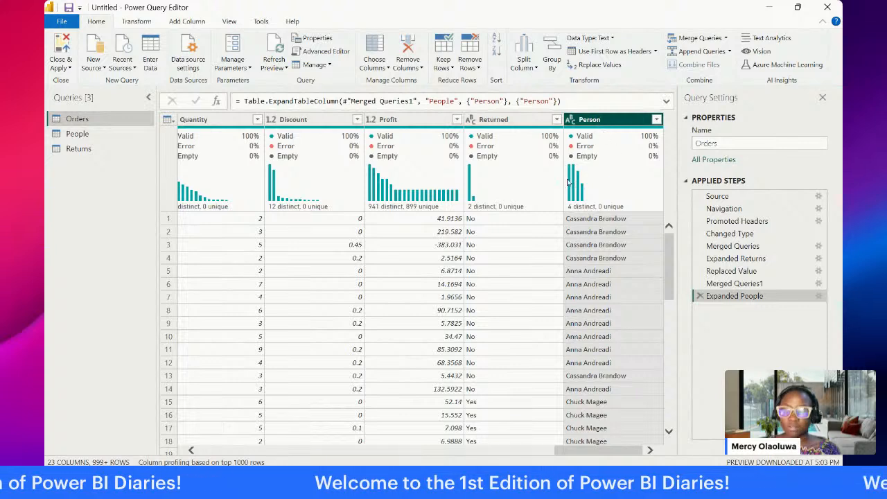
# Step: Rename the Person column in the Orders query to Manager
pyautogui.doubleClick(596, 120)
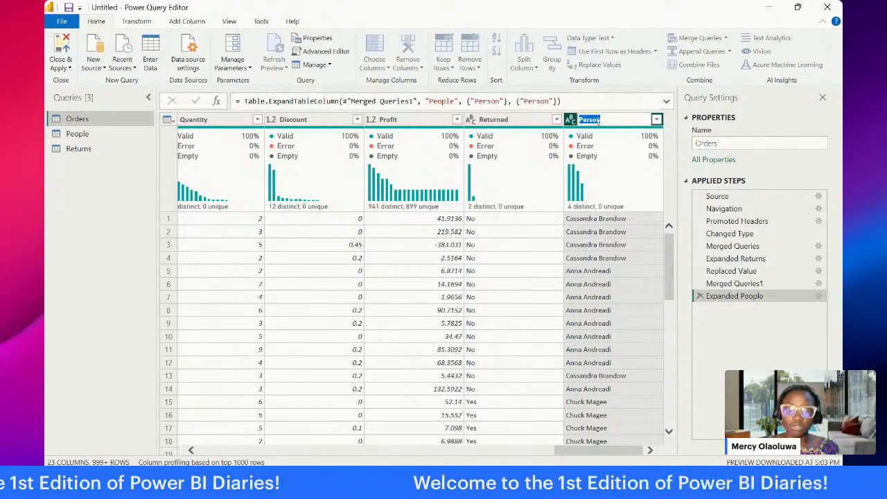
pyautogui.write('Manager')
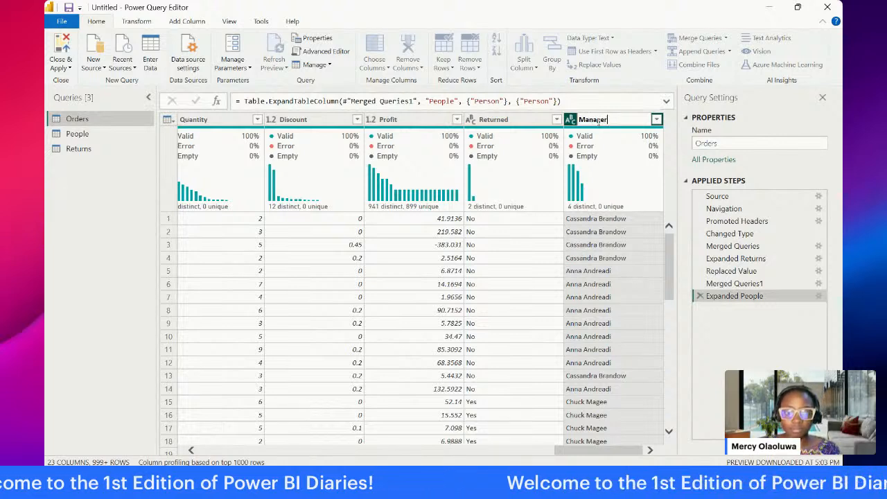
pyautogui.press('Return')
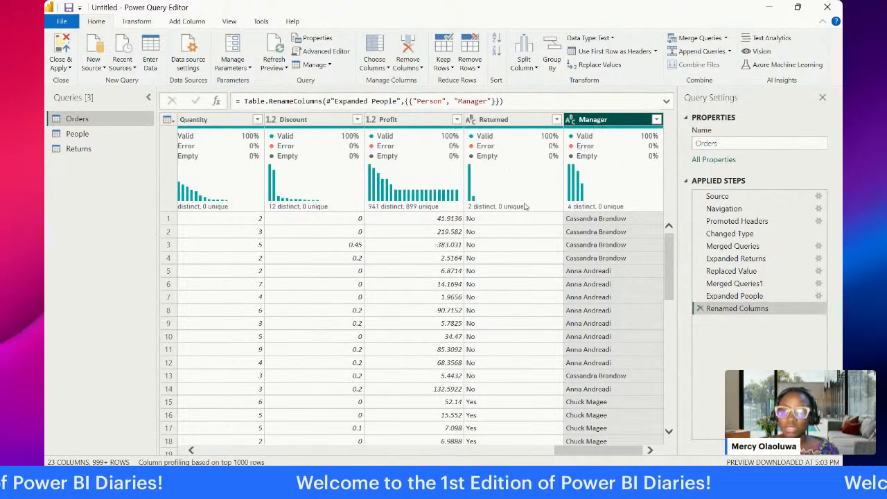
# Step: Disable loading for the People and Returns queries so that only Orders is loaded into the model
pyautogui.click(104, 134)
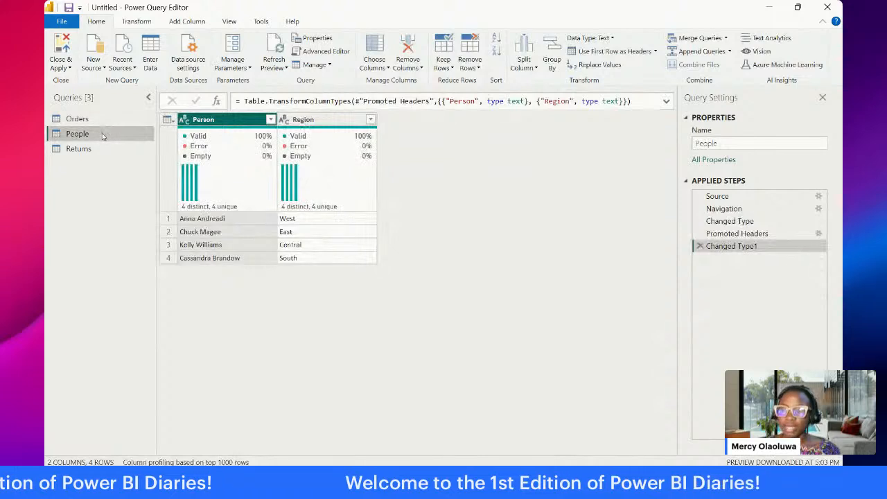
pyautogui.click(100, 149)
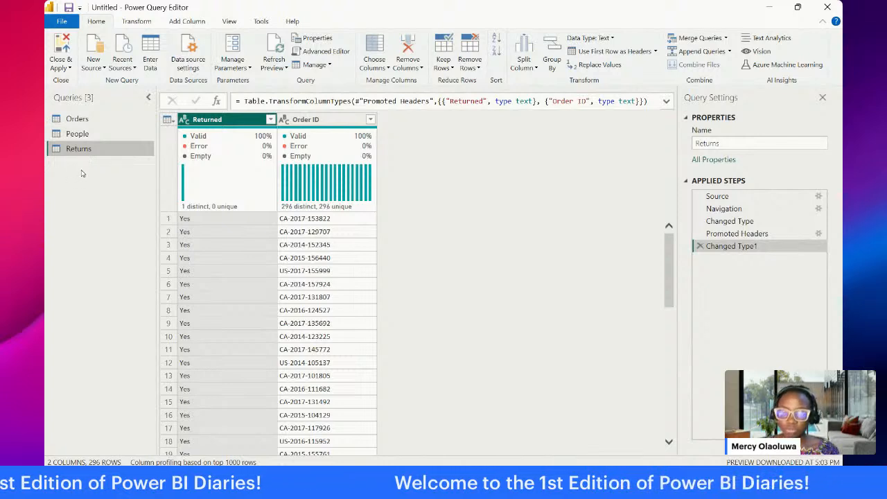
pyautogui.click(73, 134)
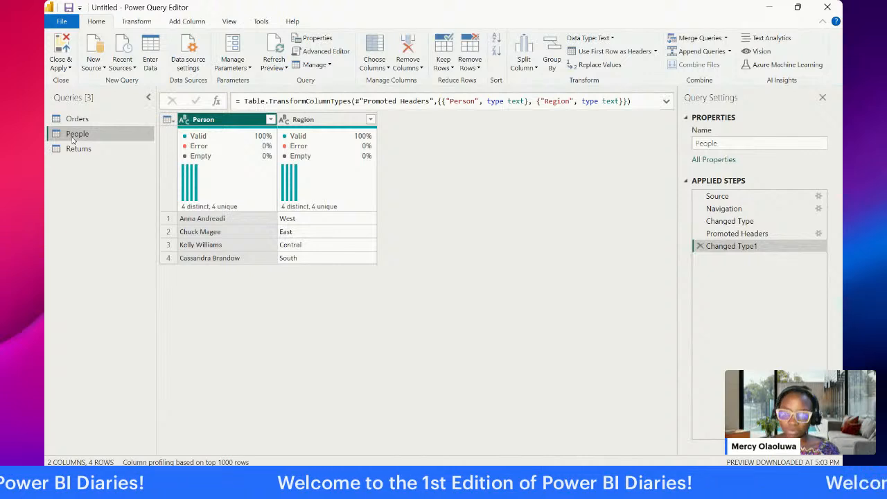
pyautogui.rightClick(87, 139)
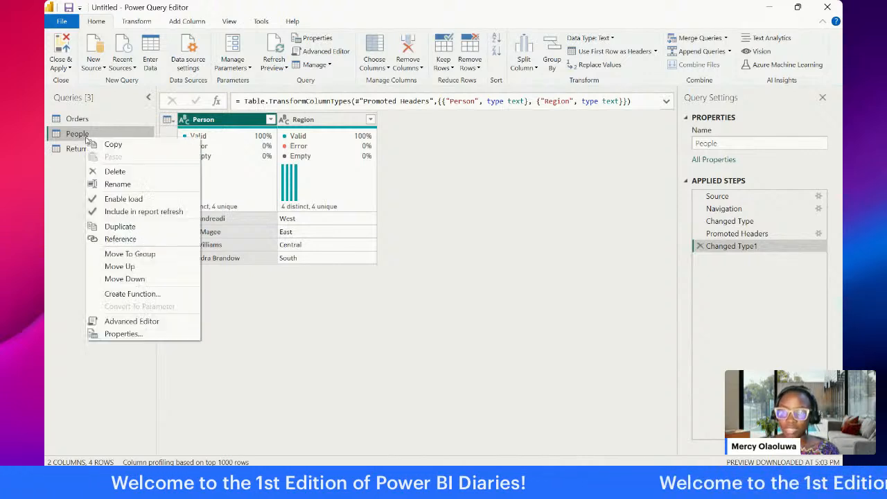
pyautogui.click(113, 200)
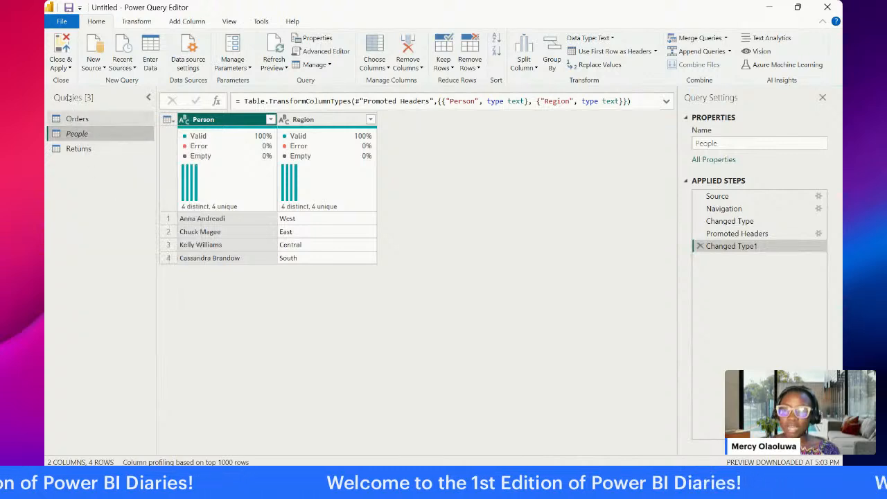
pyautogui.click(89, 149)
pyautogui.rightClick(87, 151)
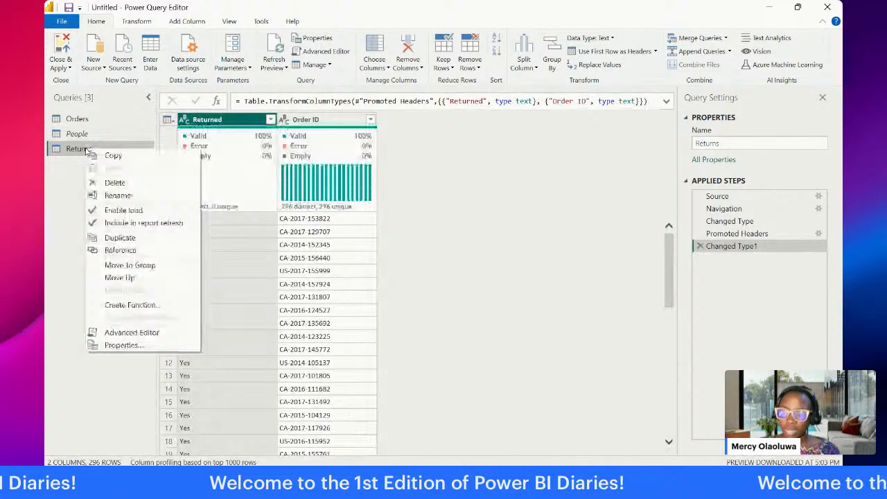
pyautogui.click(107, 210)
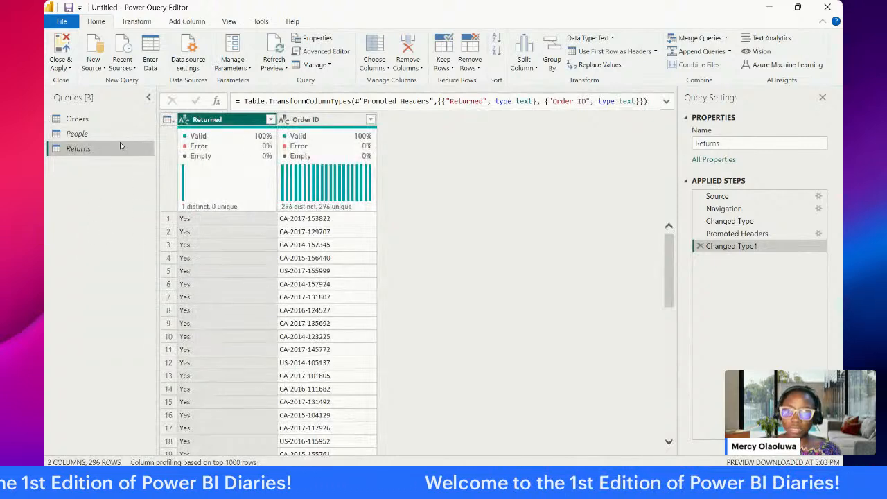
# Step: Change the data type of the Sales column in the Orders query to Fixed decimal number
pyautogui.click(104, 121)
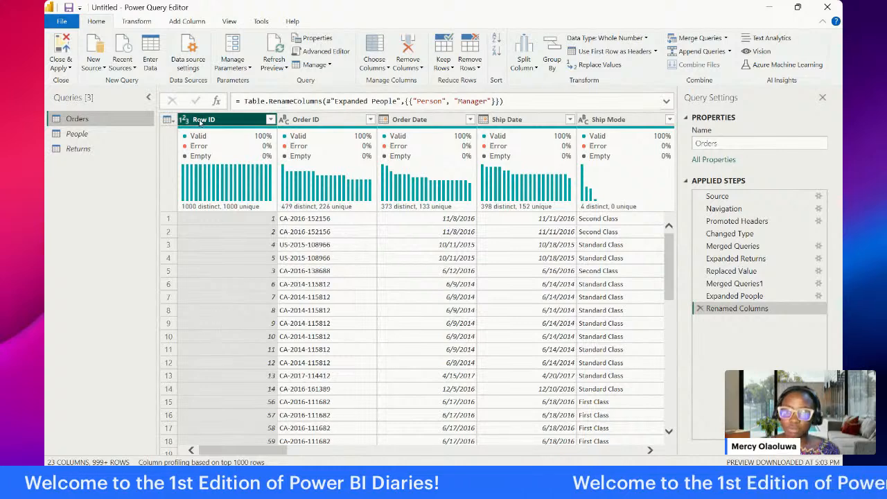
pyautogui.moveTo(234, 454); pyautogui.dragTo(550, 444)
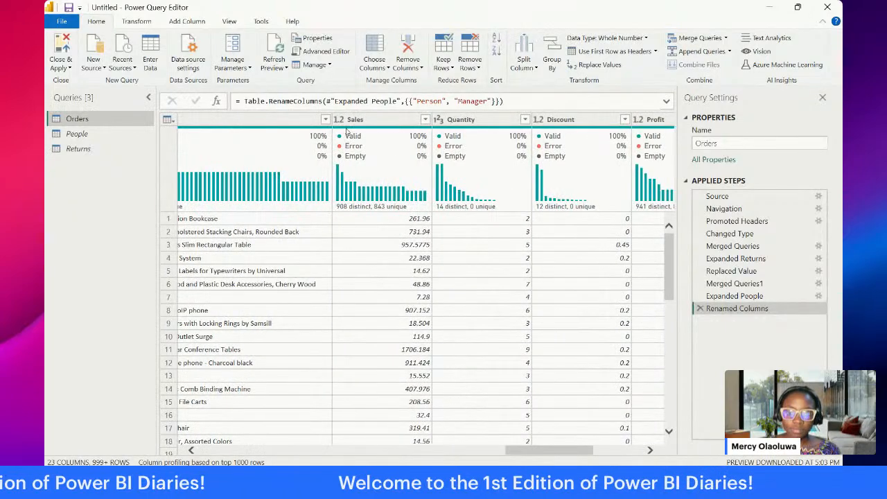
pyautogui.click(339, 120)
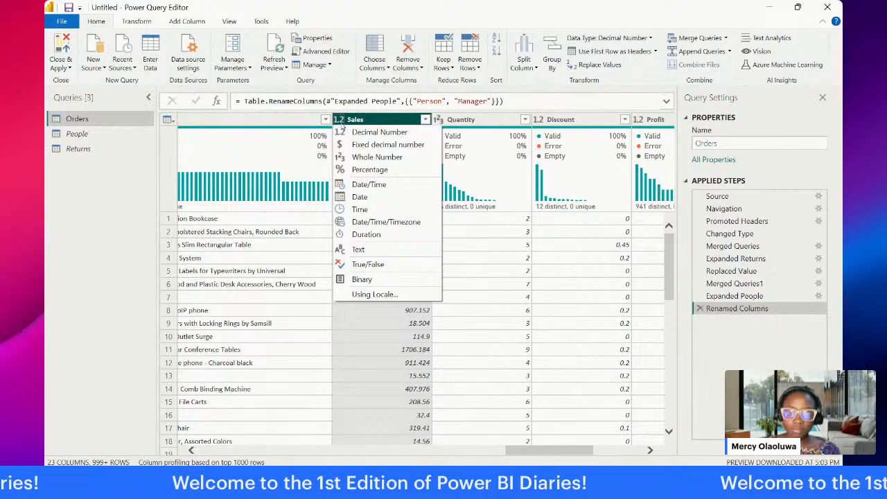
pyautogui.click(377, 144)
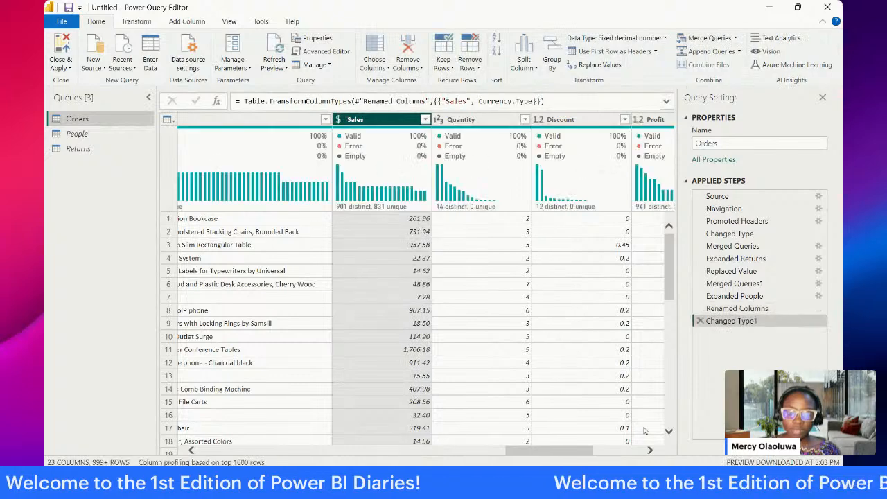
# Step: Change the data type of the Discount column in Orders to Fixed decimal number
pyautogui.moveTo(555, 452); pyautogui.dragTo(574, 452)
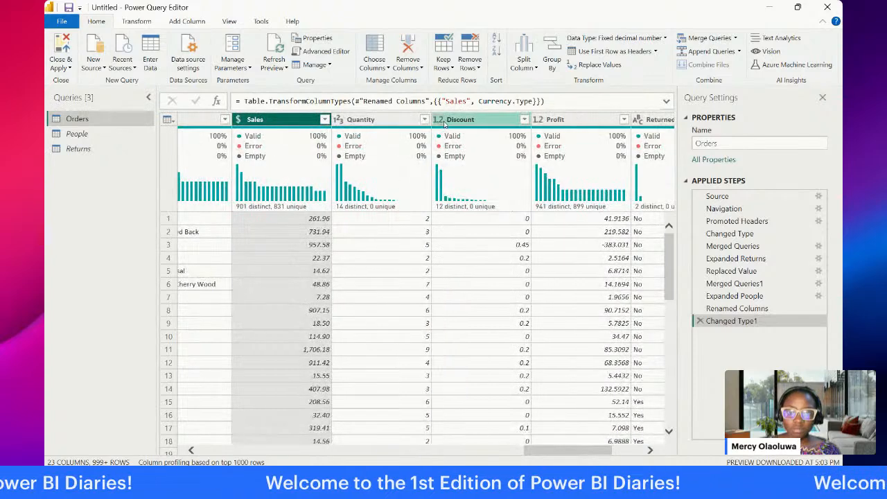
pyautogui.click(438, 120)
pyautogui.click(449, 139)
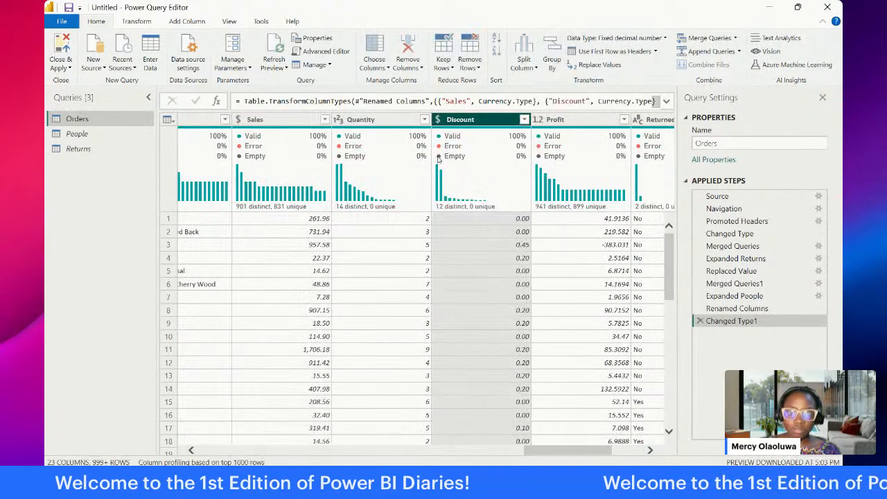
# Step: Set the Discount column's data type in Orders to Percentage, replacing the current type conversion
pyautogui.moveTo(572, 450); pyautogui.dragTo(598, 449)
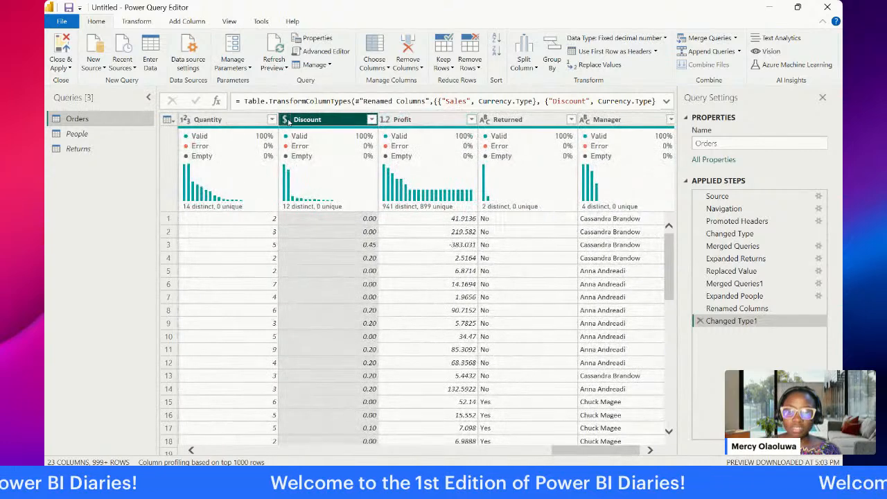
pyautogui.click(286, 120)
pyautogui.click(305, 170)
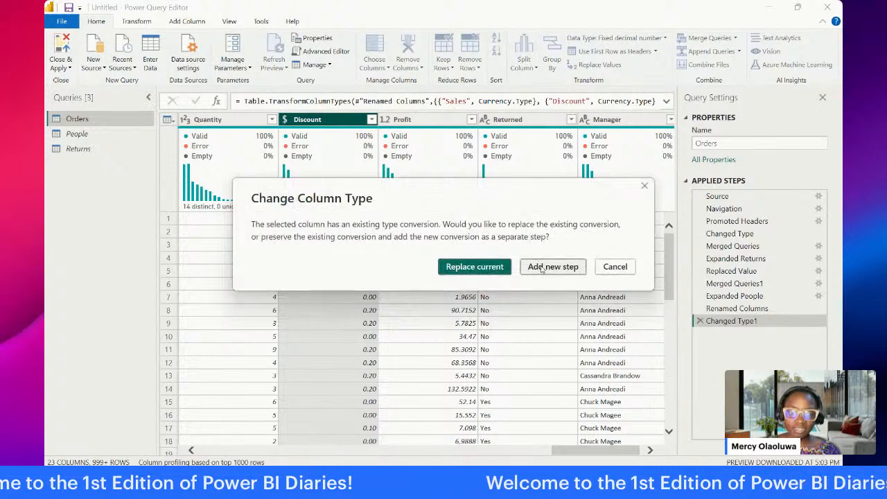
pyautogui.click(613, 267)
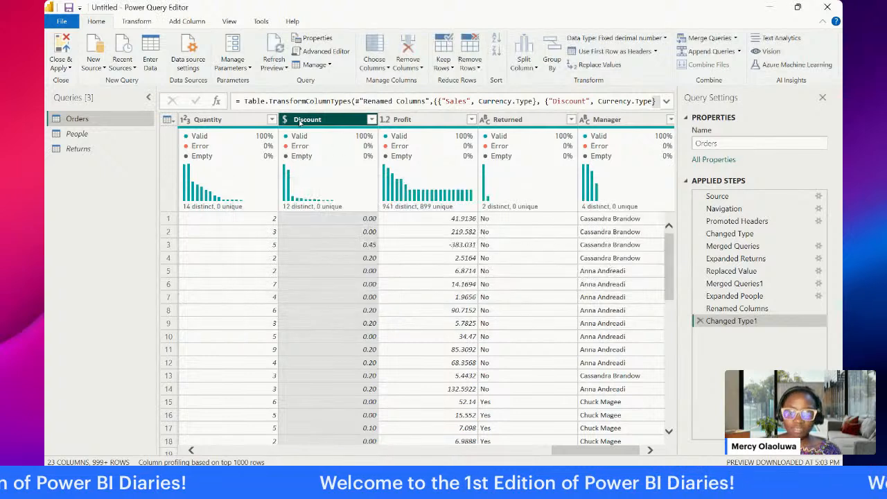
pyautogui.click(286, 121)
pyautogui.click(307, 169)
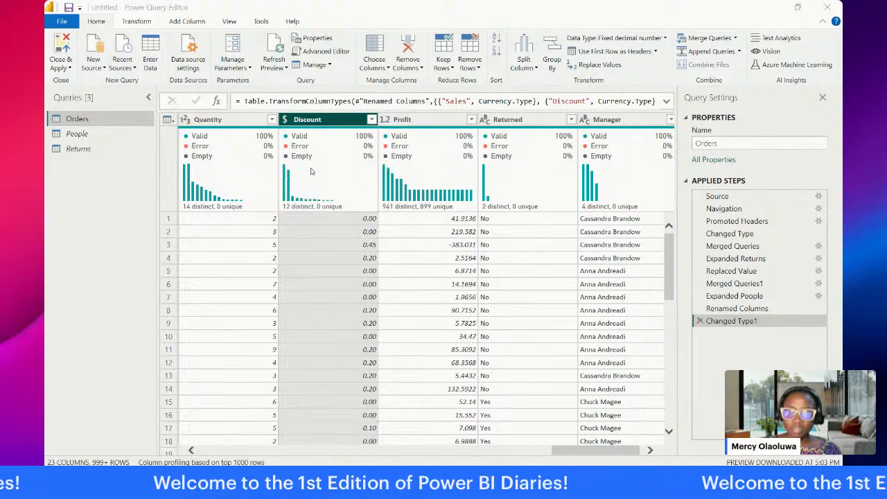
pyautogui.click(462, 267)
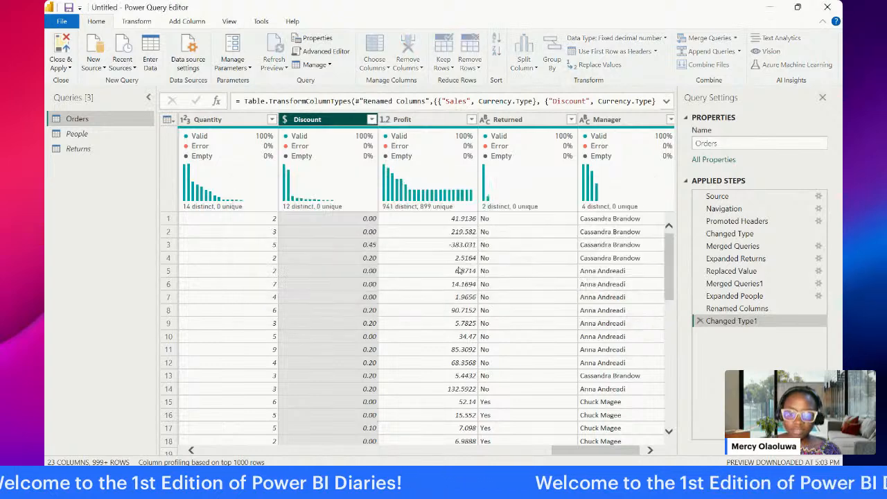
# Step: Set the Profit column's data type to Fixed decimal number and close the query editor with all pending changes applied
pyautogui.click(387, 122)
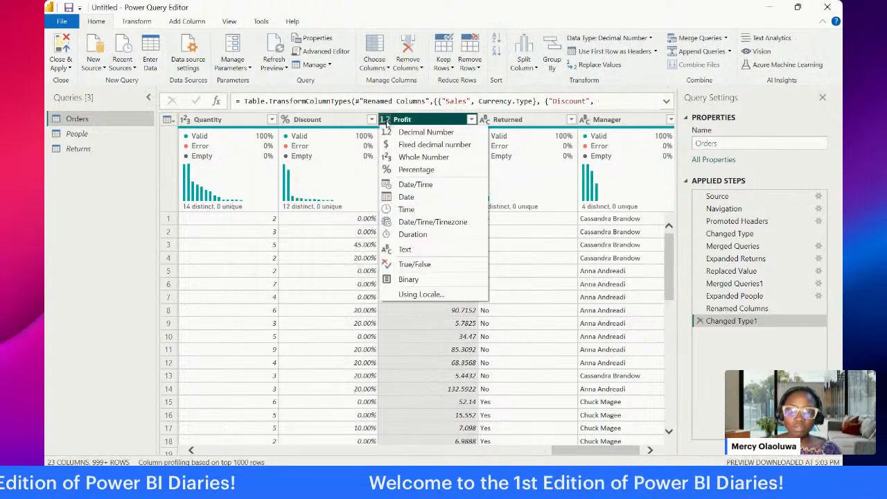
pyautogui.click(397, 145)
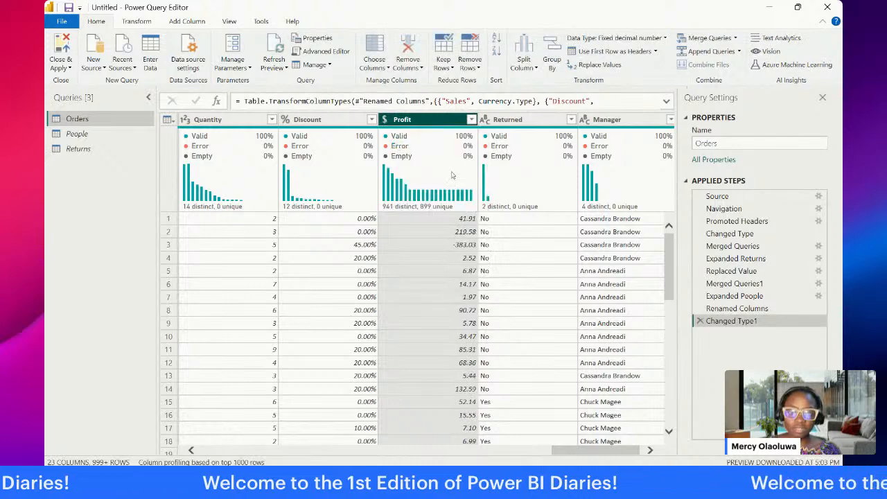
pyautogui.moveTo(582, 453); pyautogui.dragTo(218, 422)
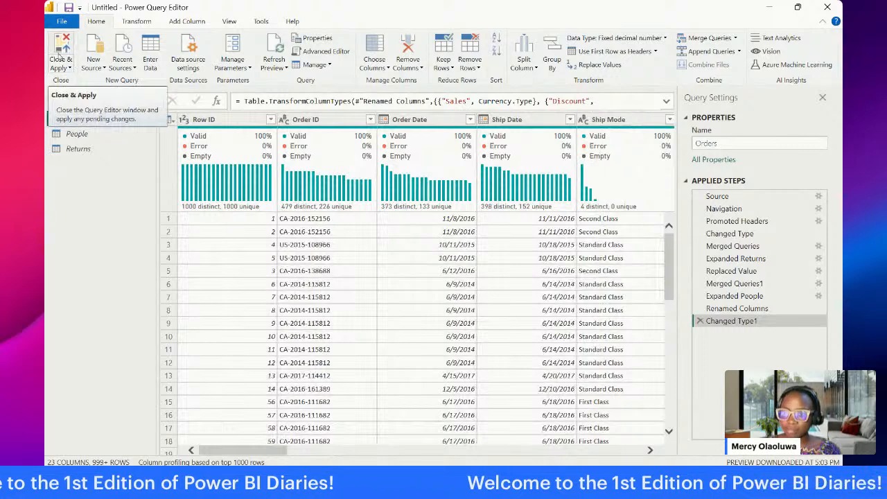
pyautogui.click(60, 58)
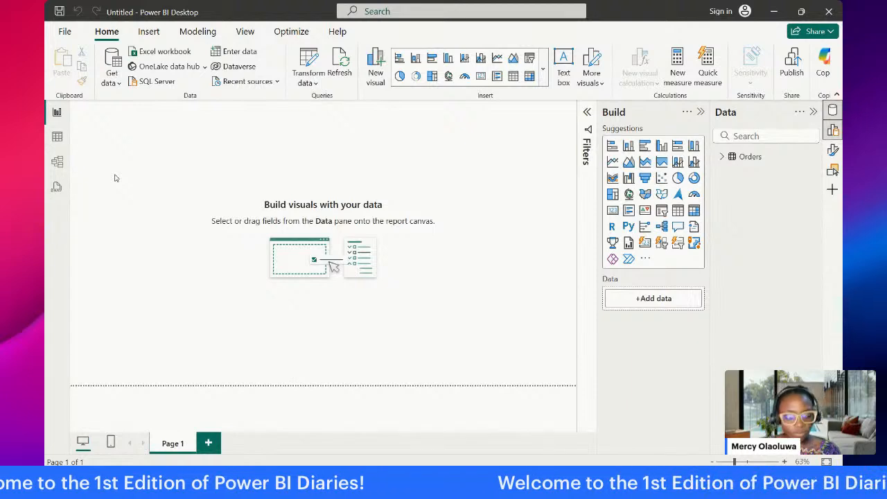
# Step: Examine the loaded Orders table: its field list and its rows across all columns in Table view
pyautogui.click(722, 157)
pyautogui.click(722, 158)
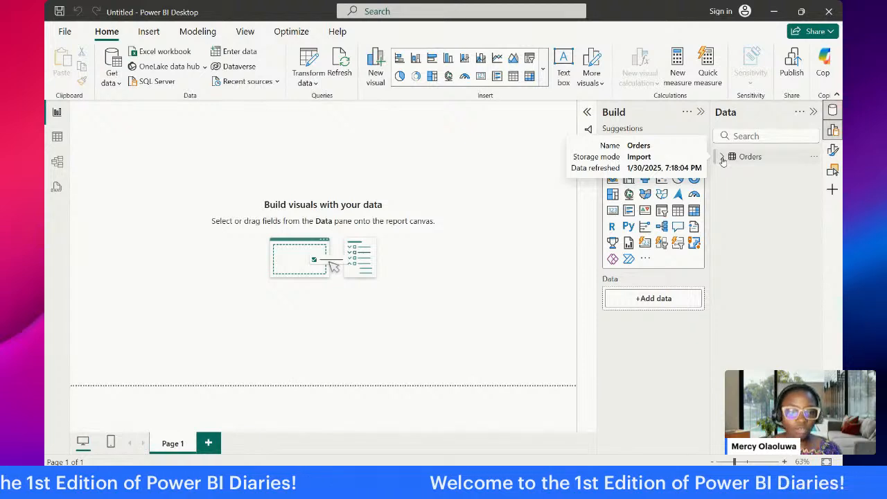
pyautogui.click(722, 157)
pyautogui.scroll(-1, 743, 221)
pyautogui.scroll(1, 742, 222)
pyautogui.click(722, 157)
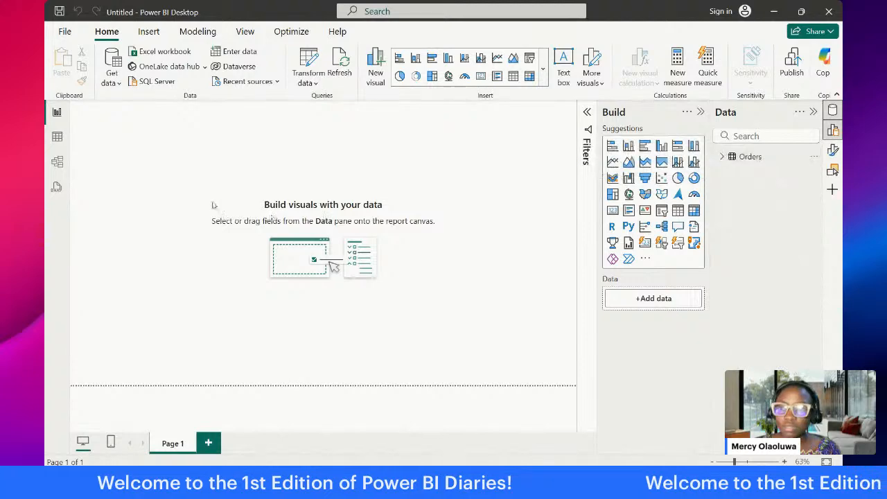
pyautogui.click(56, 138)
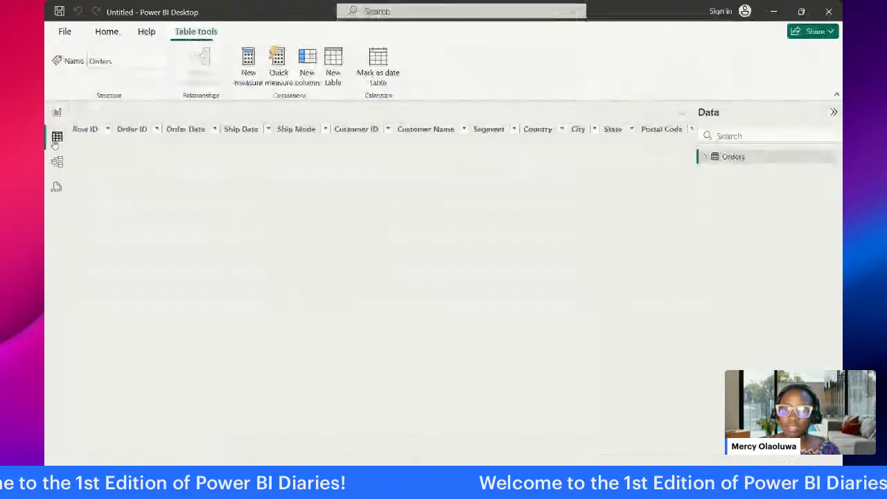
pyautogui.click(704, 159)
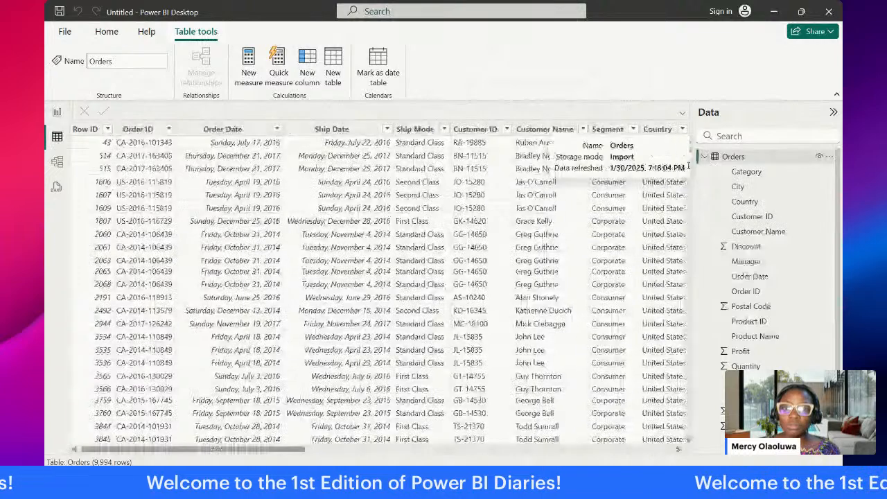
pyautogui.click(704, 157)
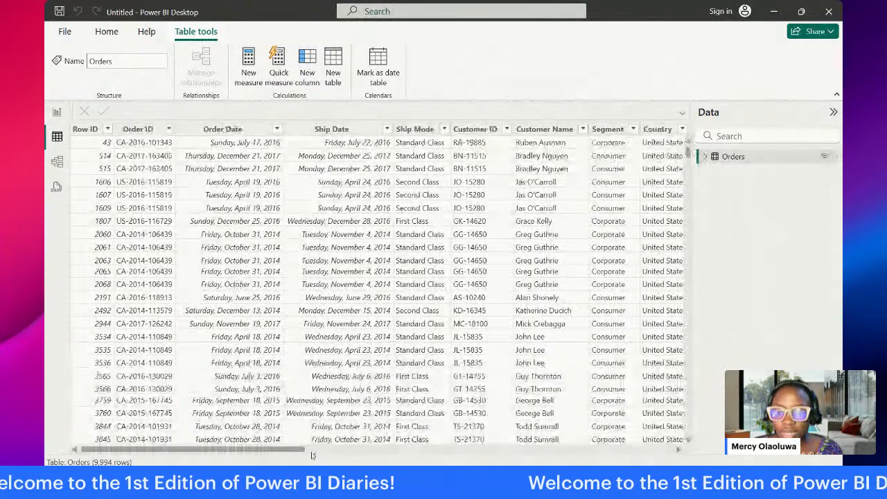
pyautogui.moveTo(311, 452); pyautogui.dragTo(671, 449)
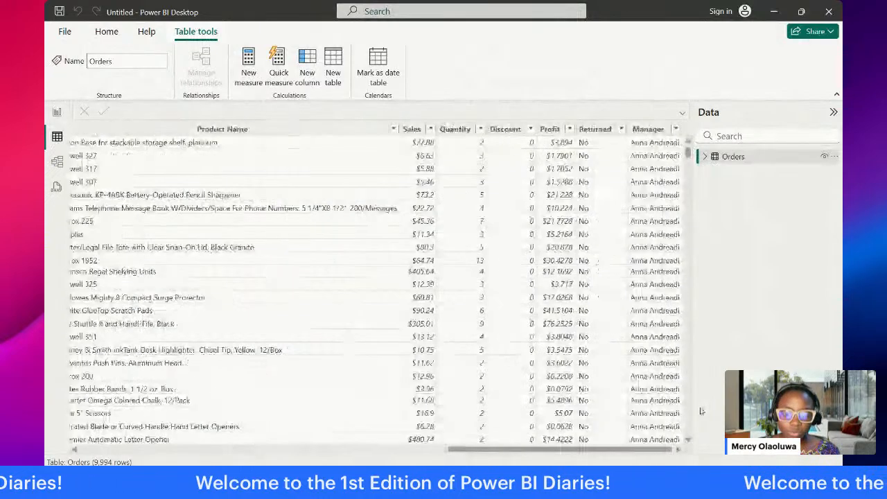
pyautogui.moveTo(702, 411); pyautogui.dragTo(228, 405)
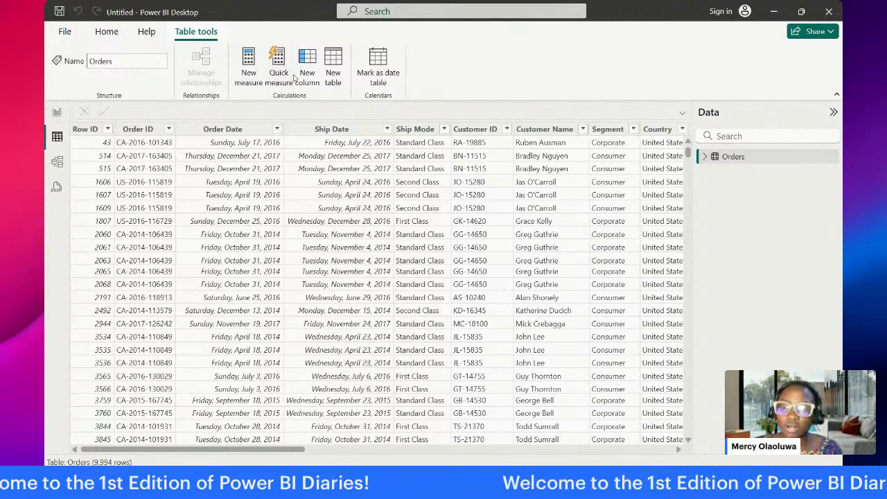
# Step: Create a calculated table from the copied CalendarTable DAX expression, which uses ADDCOLUMNS over CALENDARAUTO() with year, month, quarter, week, fiscal and holiday columns
pyautogui.click(58, 113)
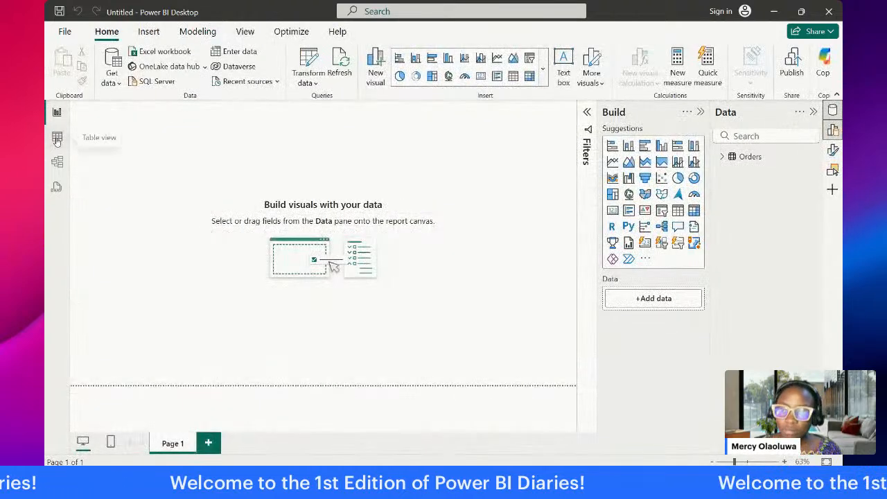
pyautogui.click(58, 138)
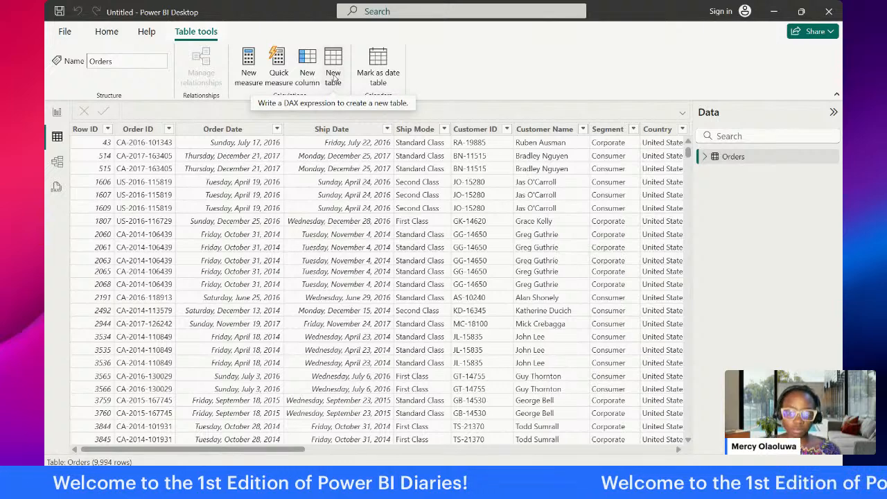
pyautogui.click(334, 72)
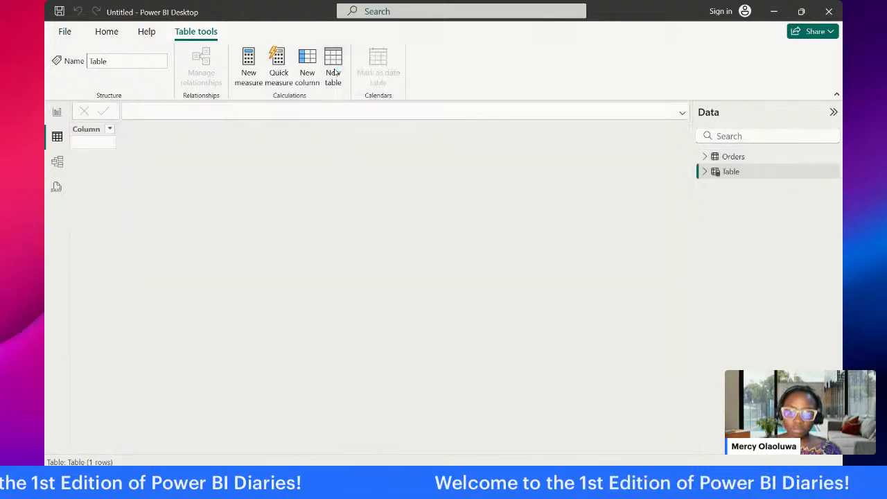
pyautogui.click(193, 108)
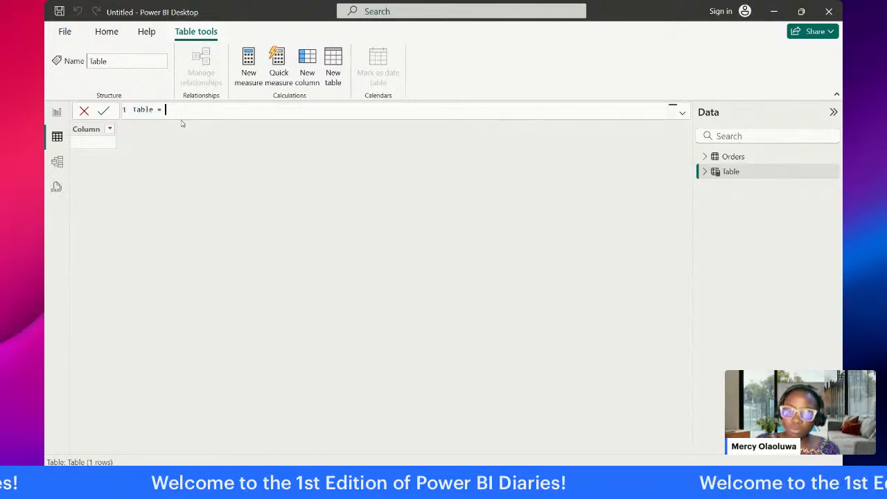
pyautogui.hotkey('ctrl', 'a')
pyautogui.write('CalendarTable = ADDCOLUMNS (     CALENDARAUTO(),     "Year", YEAR([Date]),     "Month Number", MONTH([Date]),     "Month Name", FORMAT([Date], "MMMM"),     "Month Short", FORMAT([Date], "MMM"),     "Quarter", "Q" & FORMAT([Date], "Q"),     "Year-Quarter", FORMAT([Date], "YYYY") & "-Q" & FORMAT([Date], "Q"),     "Year-Month", FORMAT([Date], "YYYY-MM"),     "Weekday Number", WEEKDAY([Date], 2), -- 1 = Sunday, 2 = Monday (ISO)     "Weekday Name", FORMAT([Date], "dddd"),     "Weekday Short", FORMAT([Date], "ddd"),     "Week Number", WEEKNUM([Date], 2), -- ISO week number (week starts on Monday)     "Day of Year", FORMAT([Date], "DDD"),     "Is Weekend", IF(WEEKDAY([Date], 2) > 5, TRUE(), FALSE()),     "Fiscal Year", IF(MONTH([Date]) >= 7, YEAR([Date]) + 1, YEAR([Date])), -- Fiscal Year starting July     "Fiscal Quarter", "Q" & FORMAT(CEILING((MONTH([Date]) - 6 + 12) % 12 / 3, 1), "0"),     "Is Holiday", IF([Date] IN { DATE(2024, 12, 25), DATE(2024, 1, 1) }, TRUE(), FALSE()) -- Add holidays manually )')
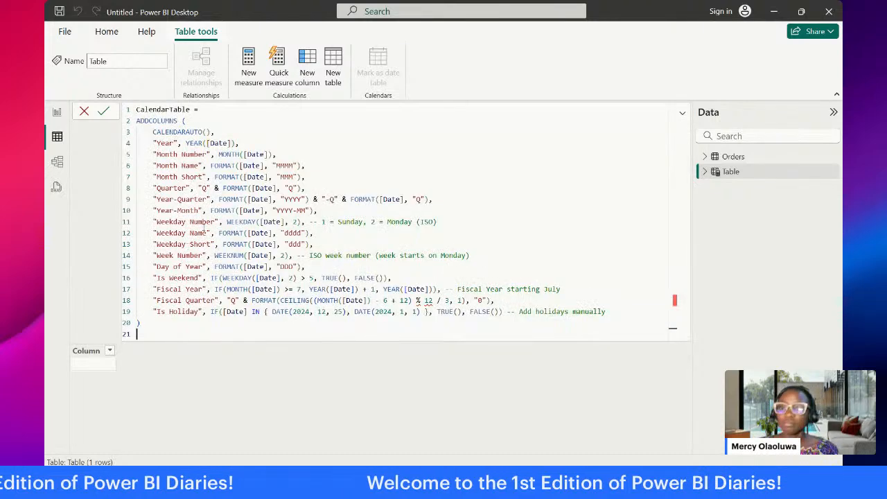
pyautogui.click(186, 324)
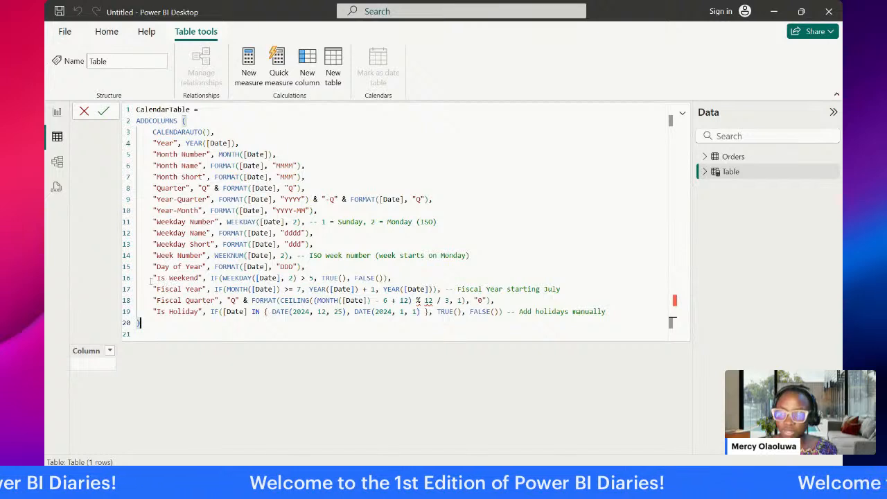
# Step: Remove the Is Weekend, Fiscal Year, Fiscal Quarter and Is Holiday columns plus the leftover comma from the CalendarTable expression, and commit it
pyautogui.moveTo(150, 277); pyautogui.dragTo(494, 302)
pyautogui.press('BackSpace')
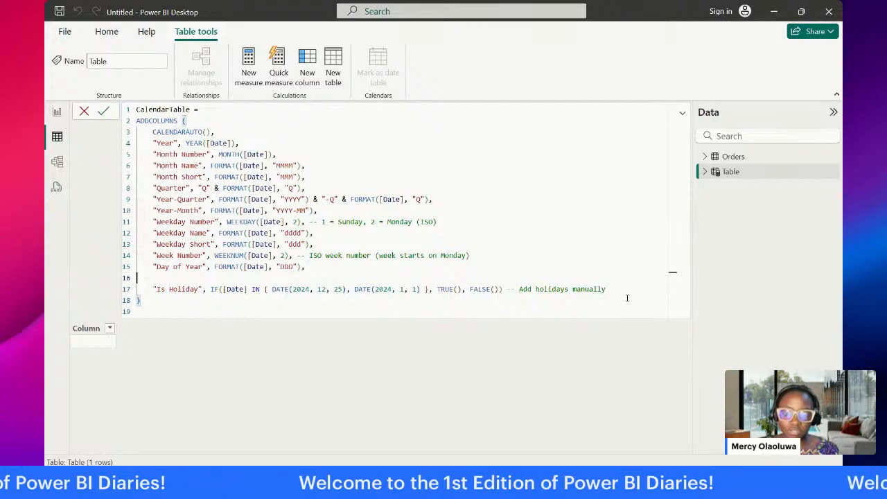
pyautogui.moveTo(153, 289); pyautogui.dragTo(638, 290)
pyautogui.press('BackSpace')
pyautogui.press('BackSpace')
pyautogui.press('BackSpace')
pyautogui.press('BackSpace')
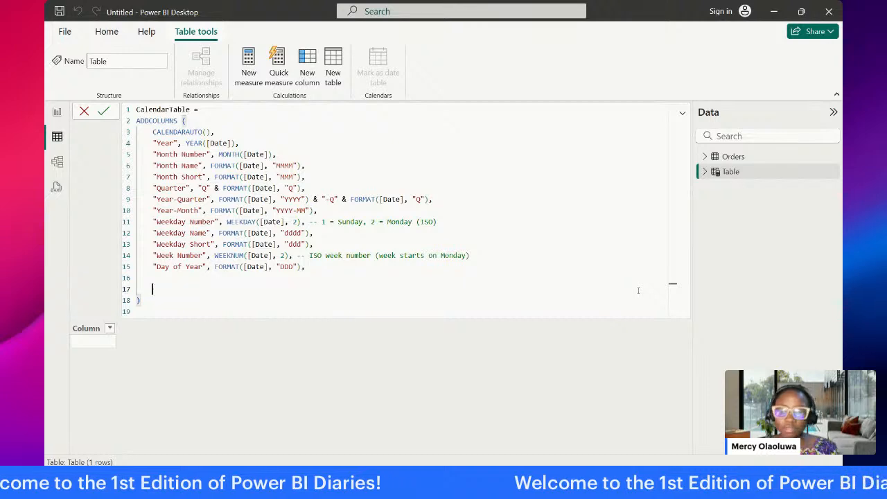
pyautogui.press('BackSpace')
pyautogui.click(254, 277)
pyautogui.moveTo(254, 277); pyautogui.dragTo(136, 108)
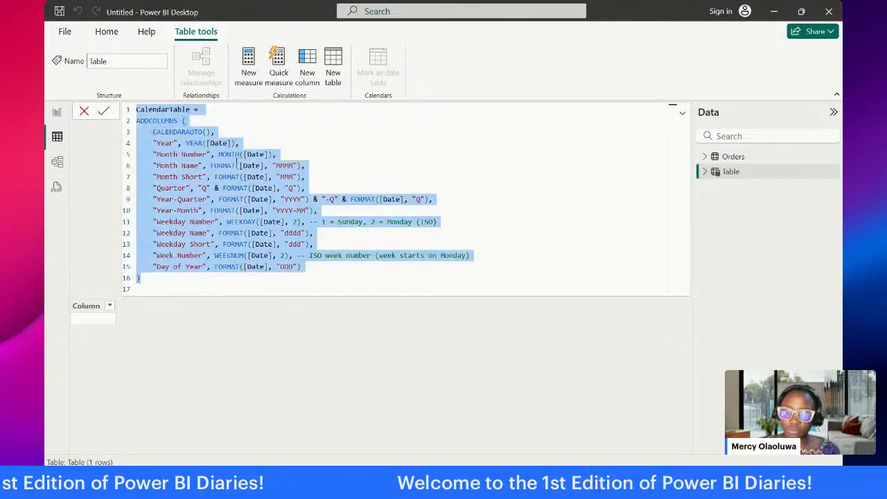
pyautogui.click(351, 143)
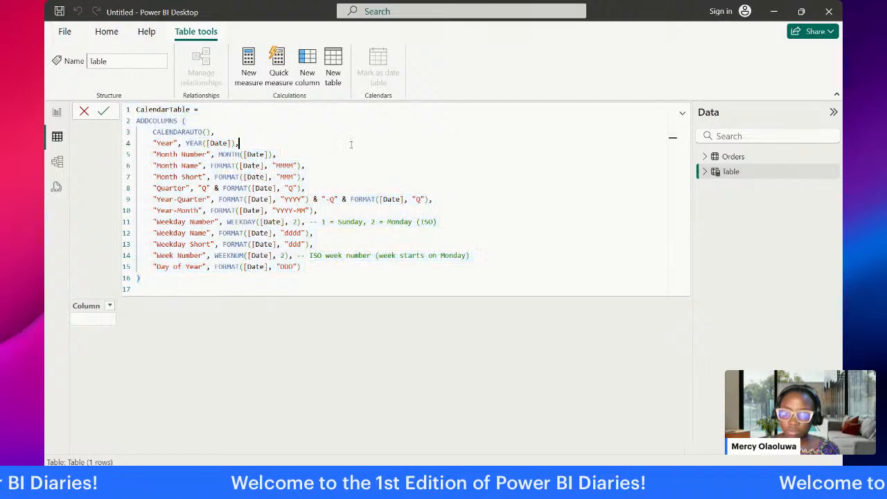
pyautogui.click(104, 113)
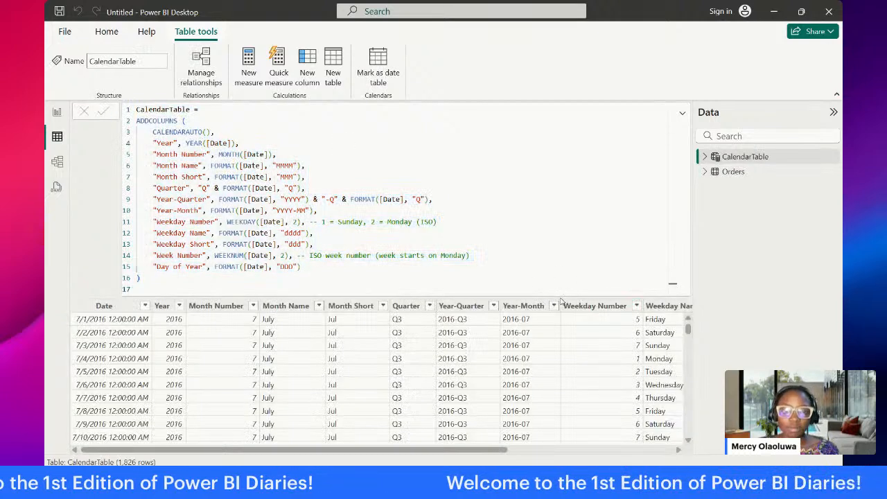
# Step: Review all CalendarTable columns with the formula collapsed, and inspect the Orders and CalendarTable cards in Model view
pyautogui.click(551, 289)
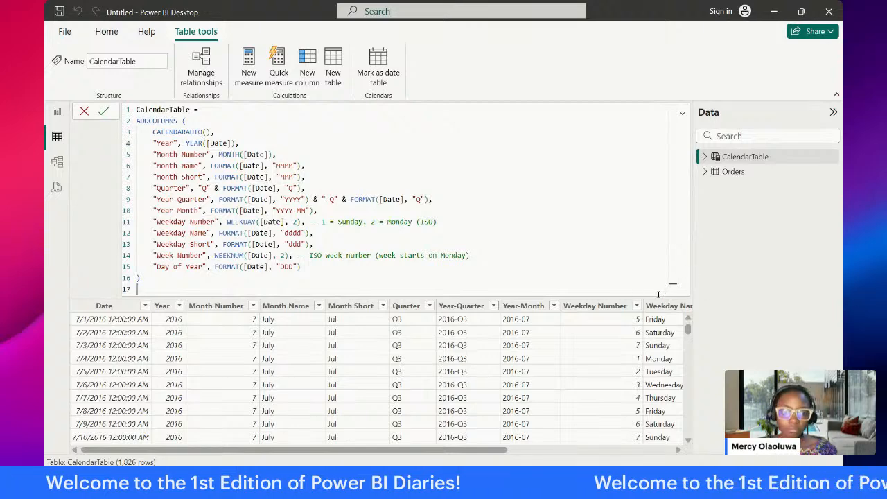
pyautogui.click(682, 113)
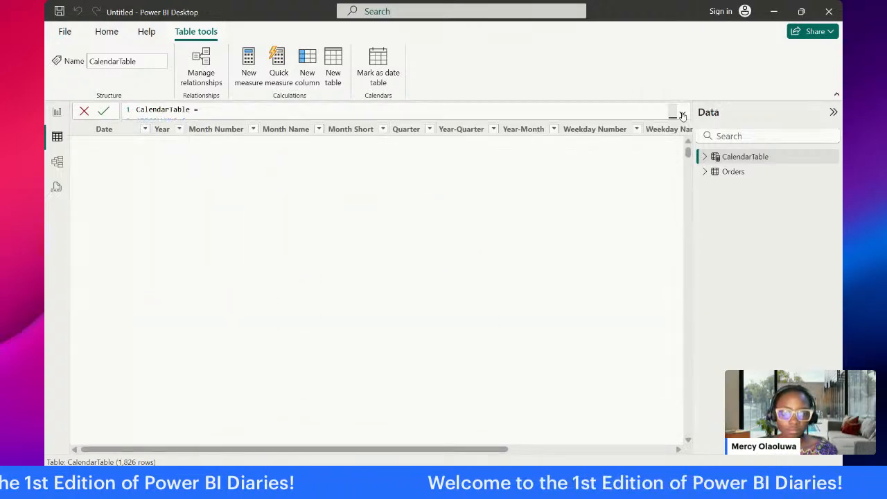
pyautogui.hscroll(5, 600, 439)
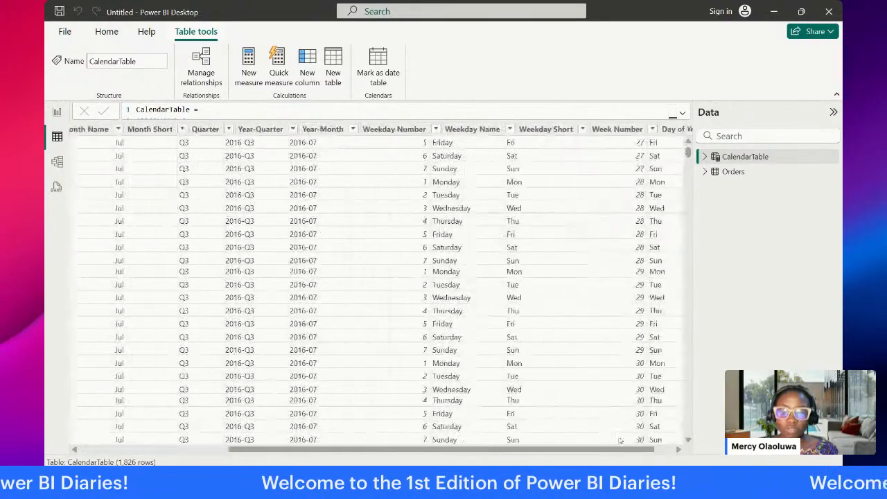
pyautogui.hscroll(-5, 403, 439)
pyautogui.click(55, 167)
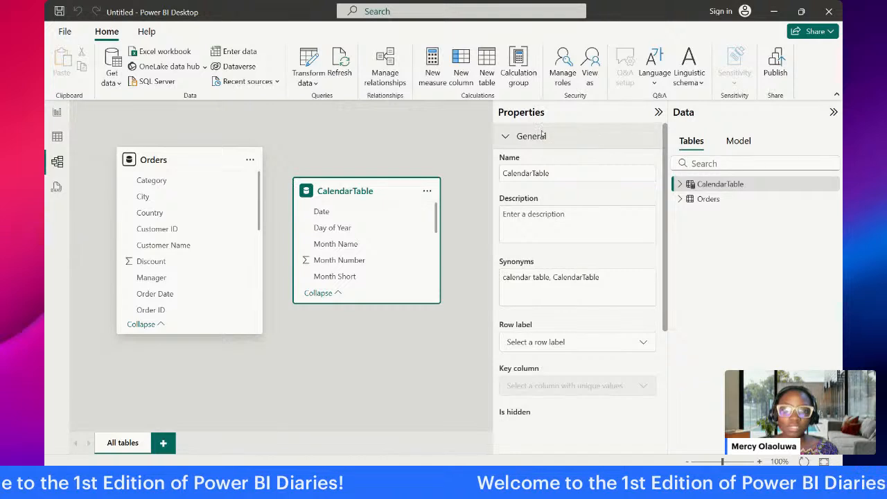
pyautogui.click(201, 158)
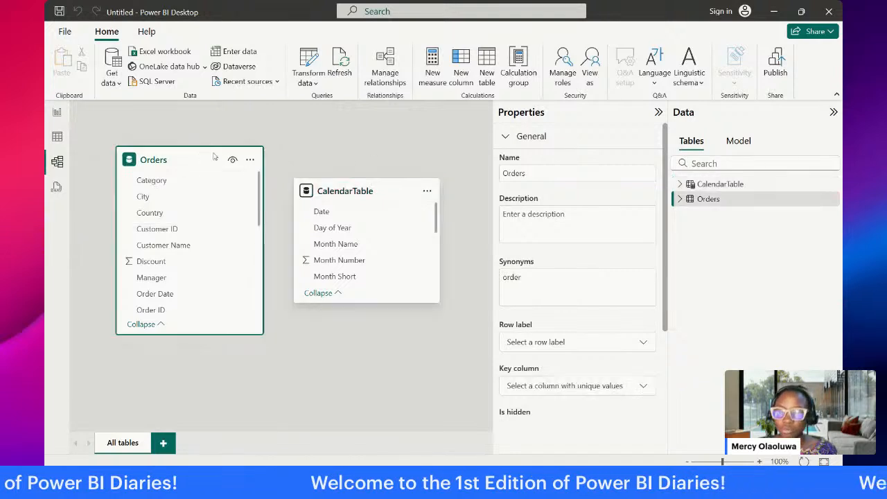
pyautogui.click(367, 187)
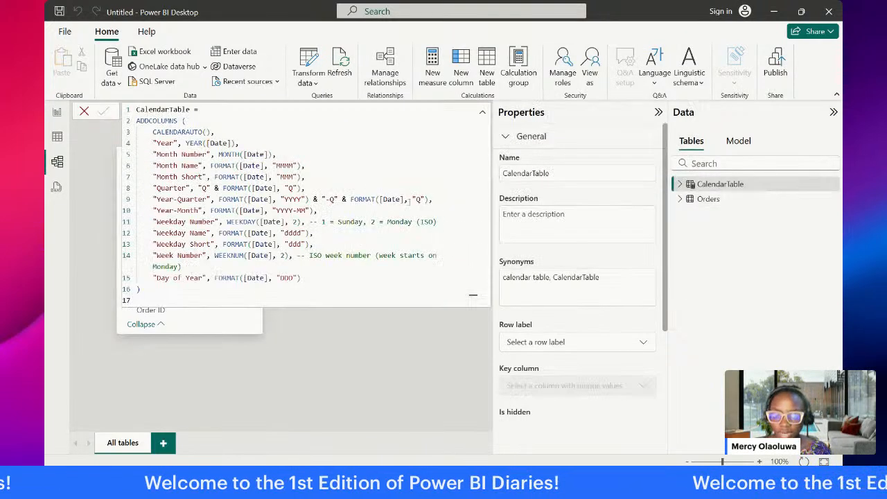
pyautogui.click(384, 344)
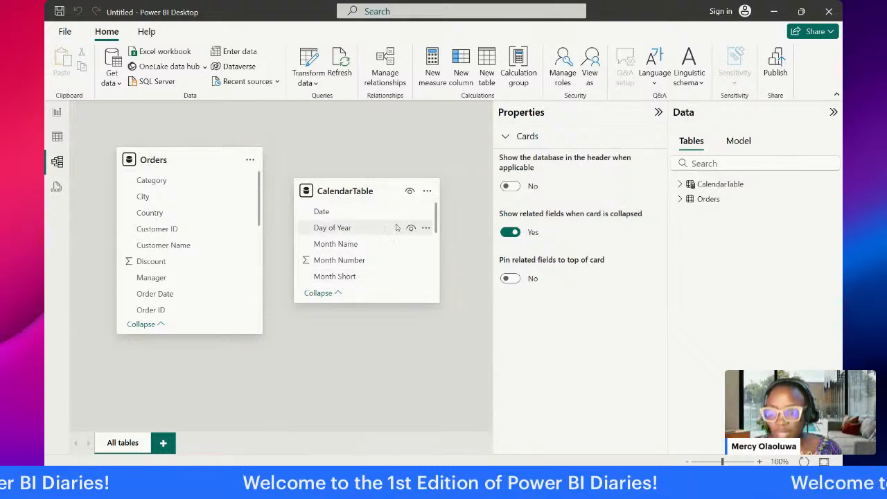
# Step: Lengthen the Orders card in the model diagram and look through its fields
pyautogui.moveTo(216, 332); pyautogui.dragTo(217, 382)
pyautogui.scroll(-3, 210, 261)
pyautogui.scroll(-1, 217, 310)
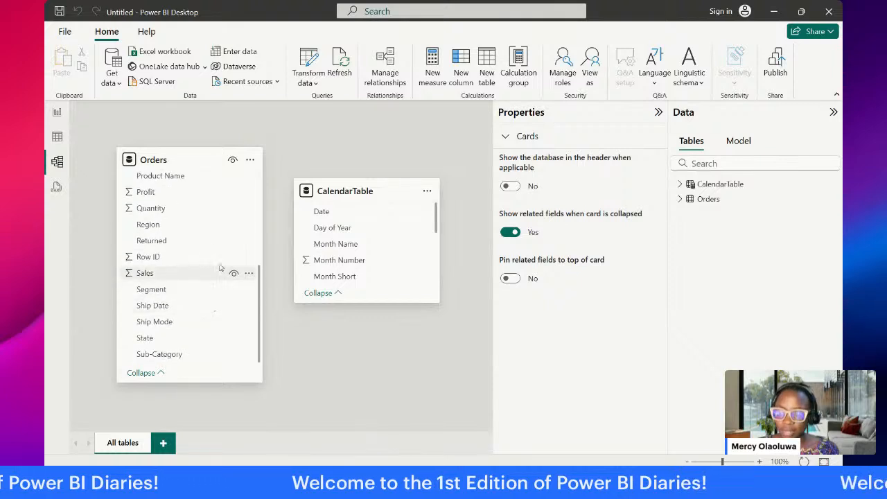
pyautogui.scroll(5, 218, 268)
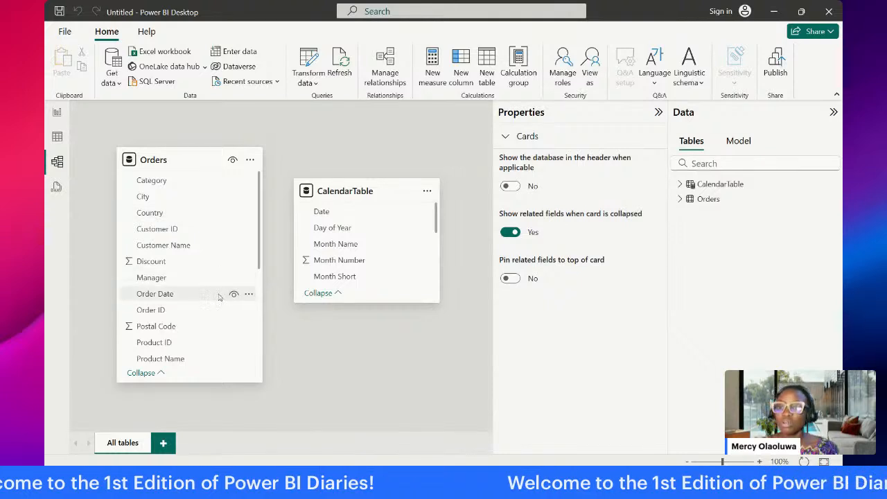
# Step: Create an active many-to-one relationship from Orders' Order Date to CalendarTable's Date with single cross-filter direction
pyautogui.click(200, 160)
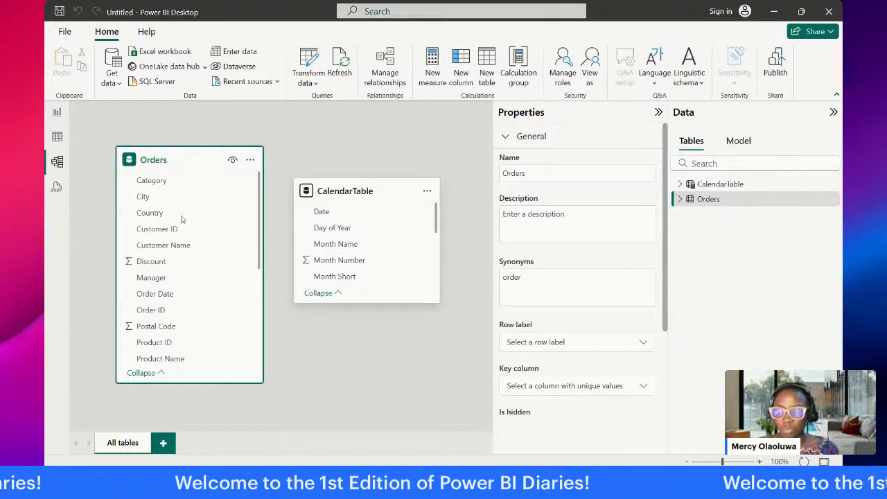
pyautogui.scroll(-3, 193, 305)
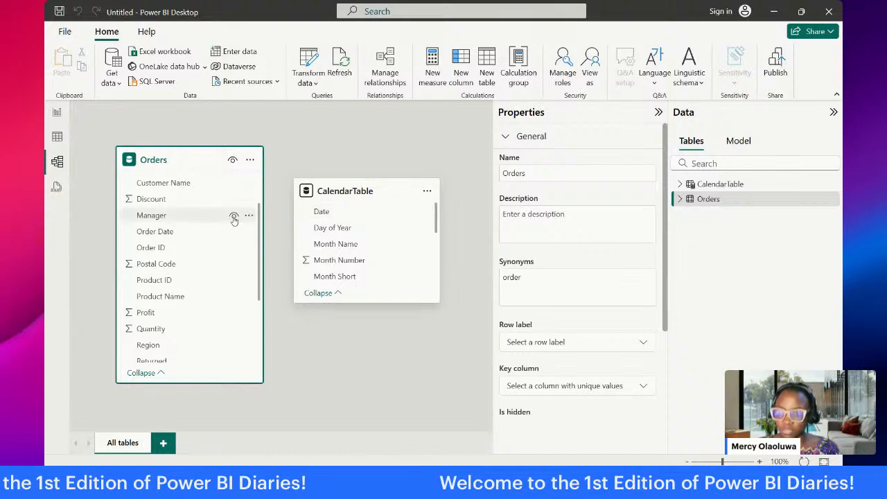
pyautogui.click(163, 235)
pyautogui.moveTo(163, 235); pyautogui.dragTo(350, 219)
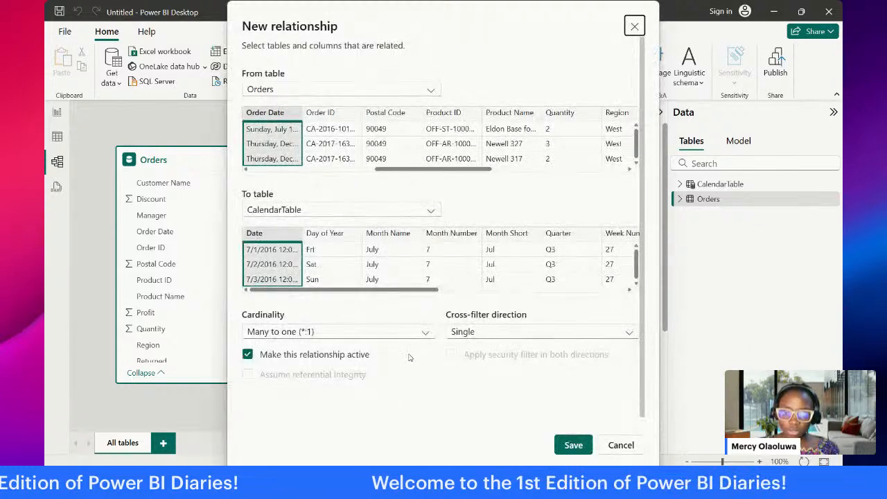
pyautogui.click(569, 446)
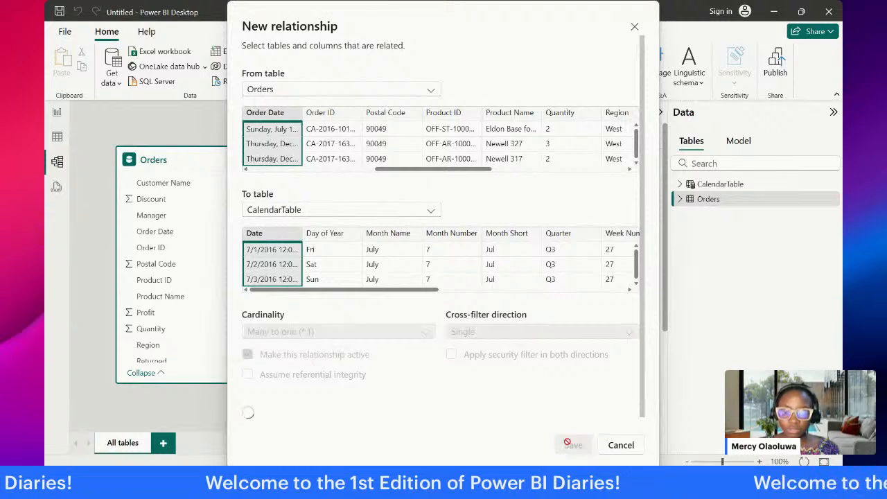
# Step: Collapse the relationship properties and move the CalendarTable card farther away from the Orders card in the diagram
pyautogui.click(658, 111)
pyautogui.click(347, 186)
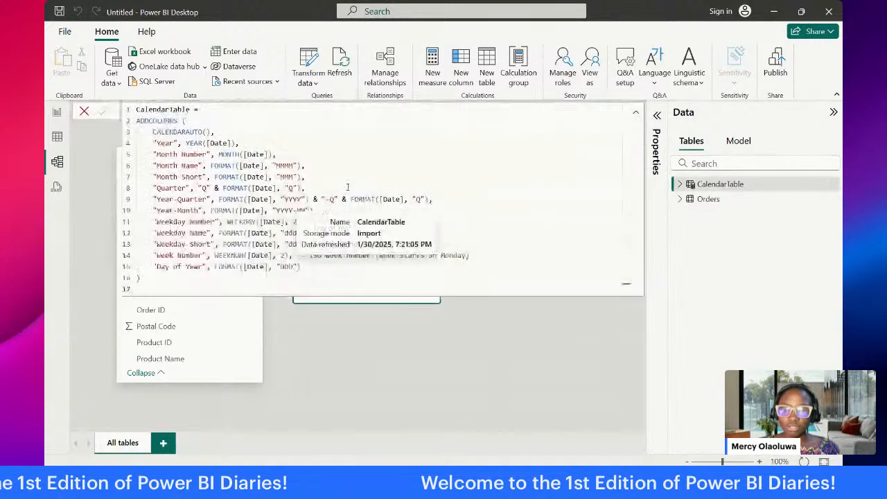
pyautogui.click(453, 332)
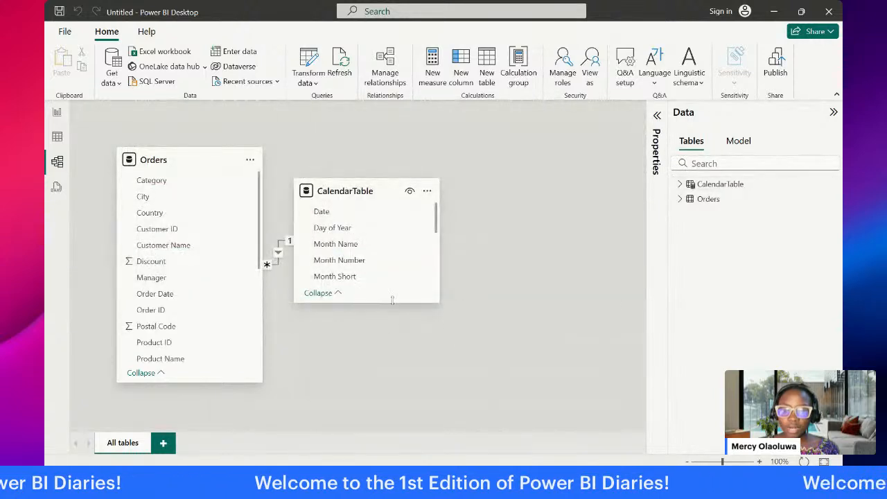
pyautogui.moveTo(387, 188); pyautogui.dragTo(525, 172)
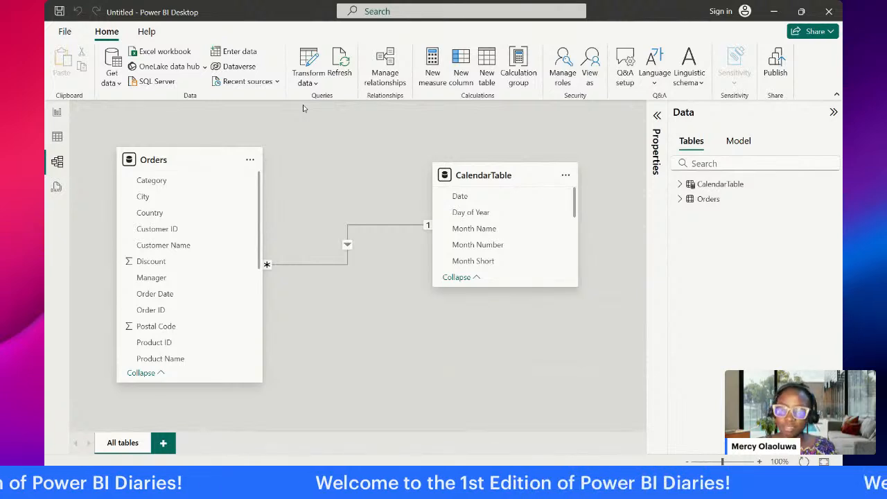
# Step: Examine the full CalendarTable DAX expression in Table view, focusing on the CALENDARAUTO() and ADDCOLUMNS functions
pyautogui.click(58, 137)
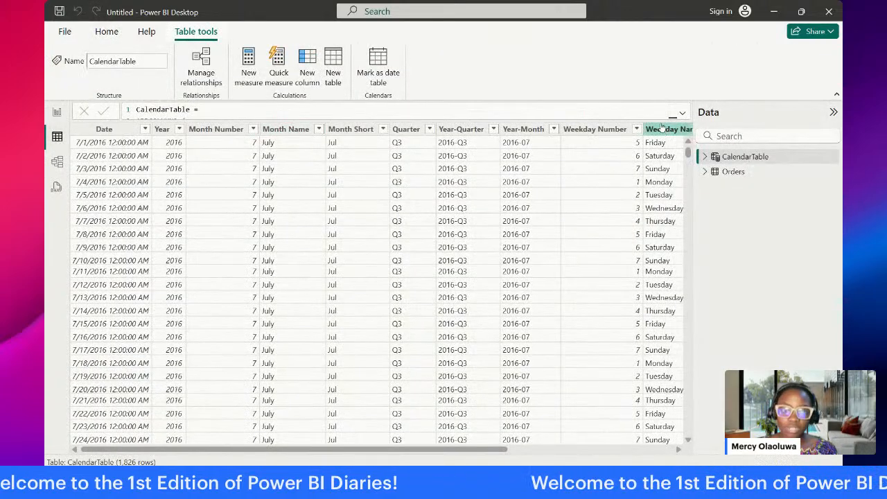
pyautogui.click(683, 115)
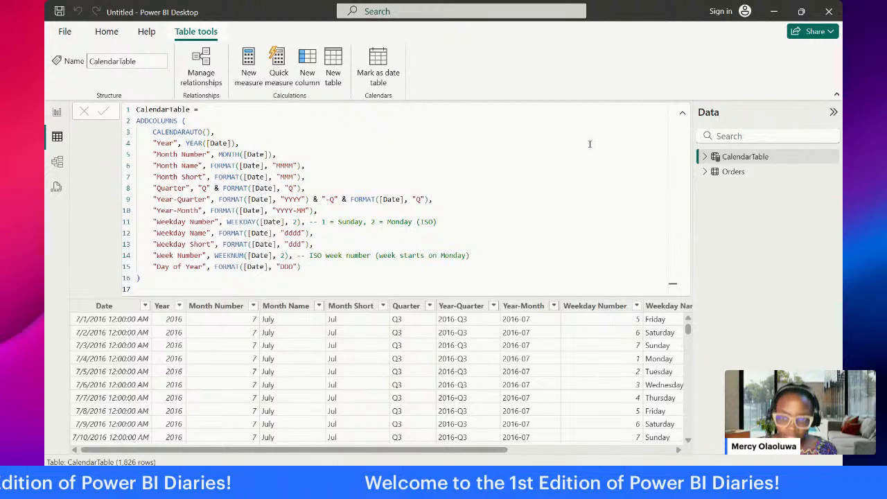
pyautogui.click(222, 291)
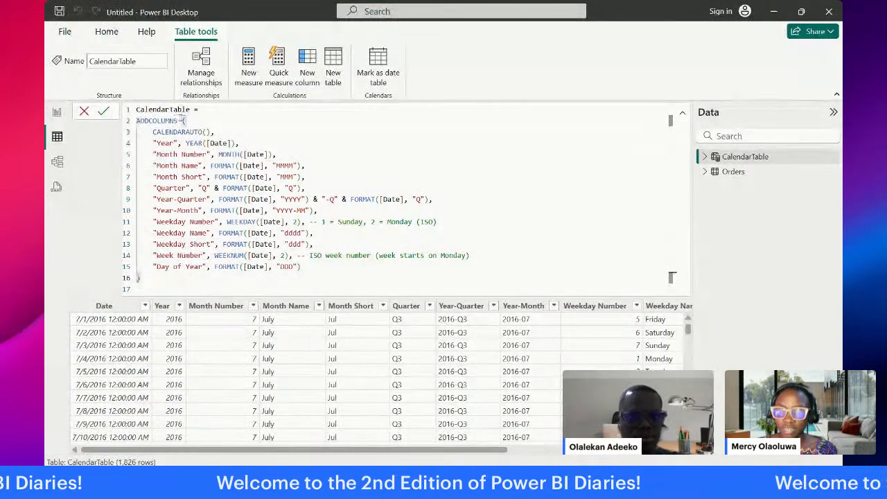
pyautogui.click(211, 132)
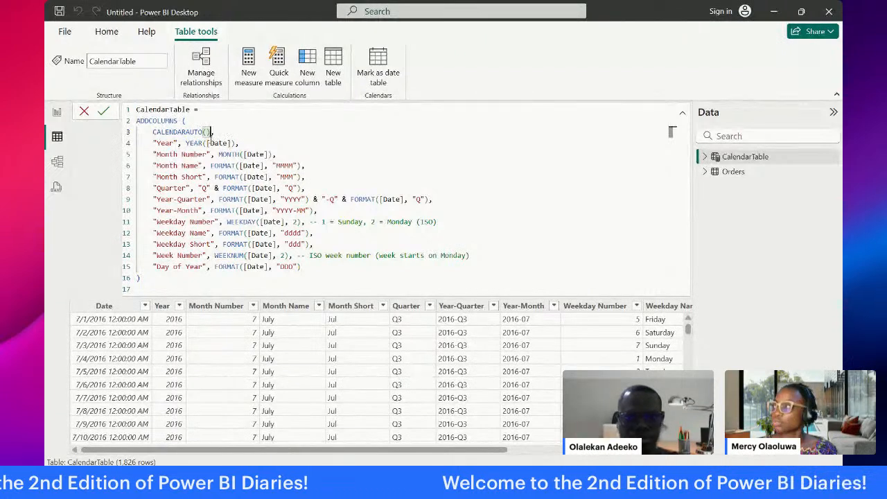
pyautogui.doubleClick(205, 132)
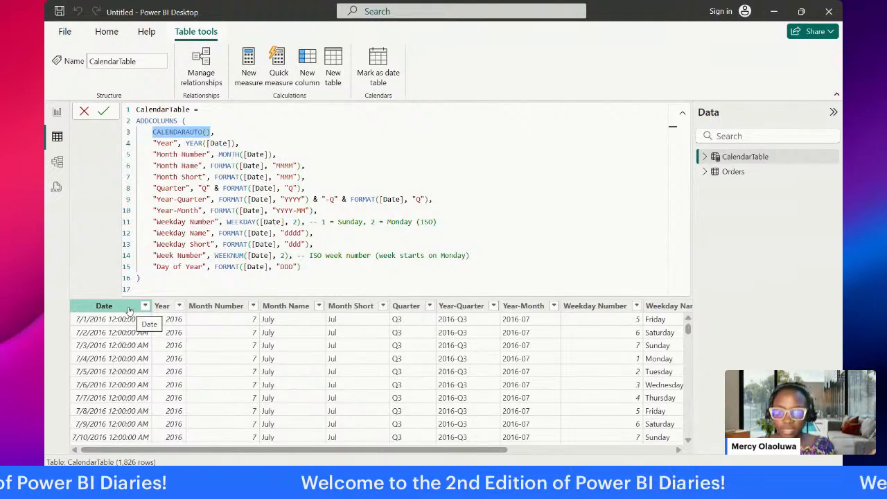
pyautogui.click(213, 132)
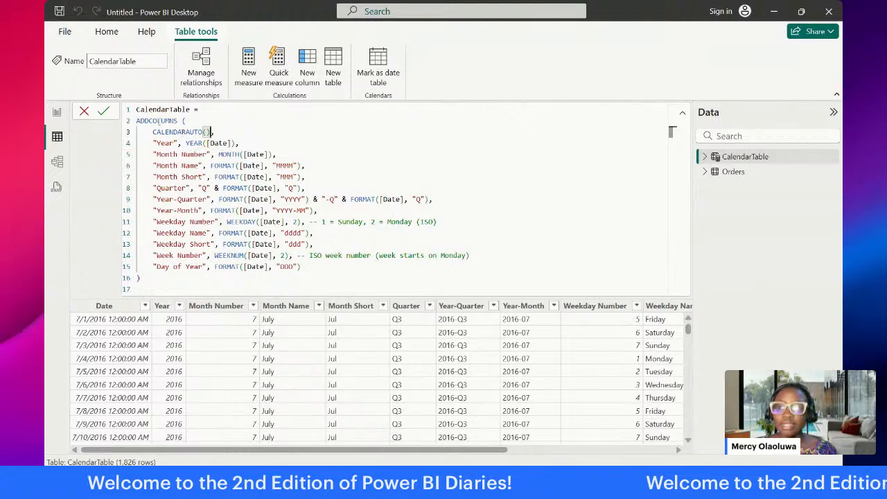
pyautogui.click(204, 123)
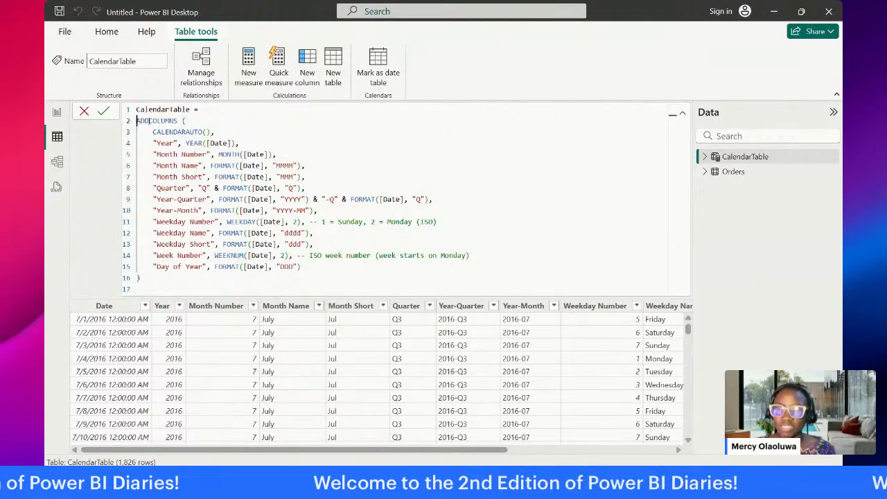
pyautogui.moveTo(136, 120); pyautogui.dragTo(194, 120)
pyautogui.click(199, 119)
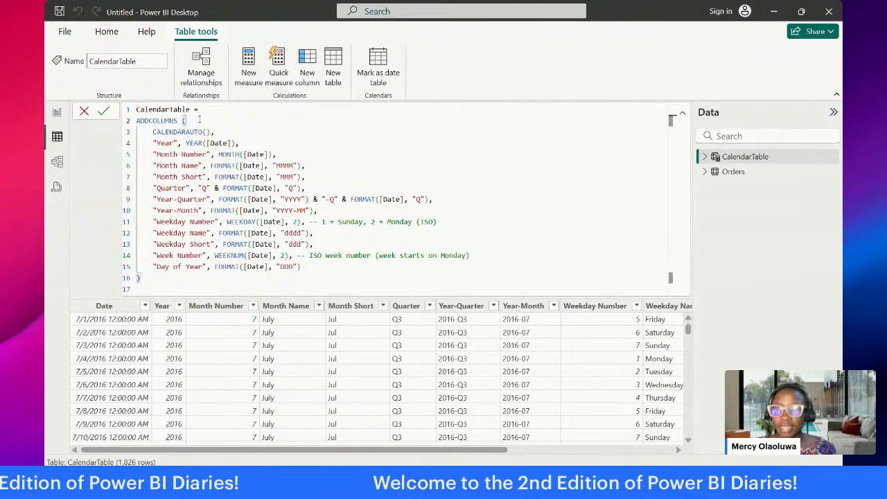
# Step: Look over the CALENDARAUTO and ADDCOLUMNS parts of the CalendarTable formula, commit it and collapse the formula area
pyautogui.click(209, 132)
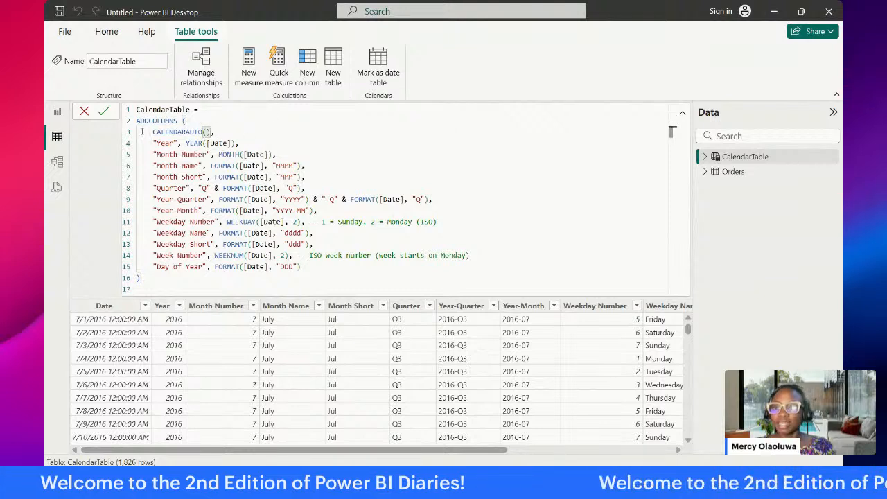
pyautogui.click(189, 121)
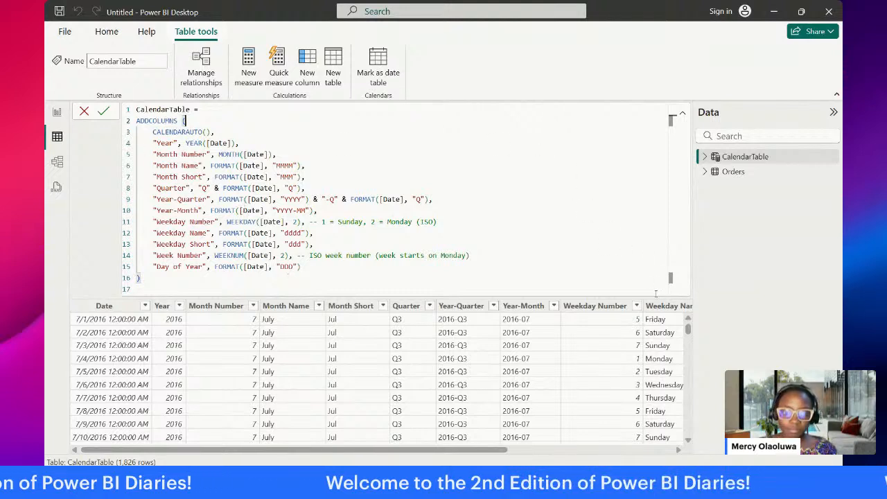
pyautogui.click(103, 111)
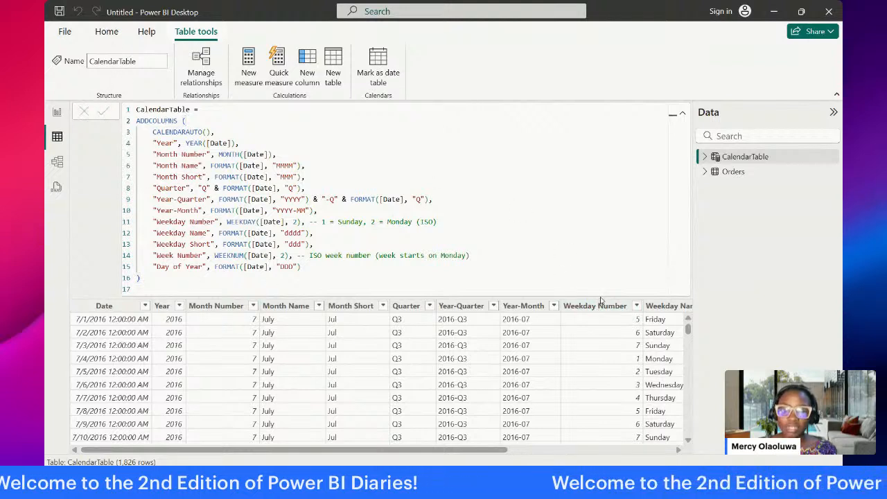
pyautogui.click(682, 113)
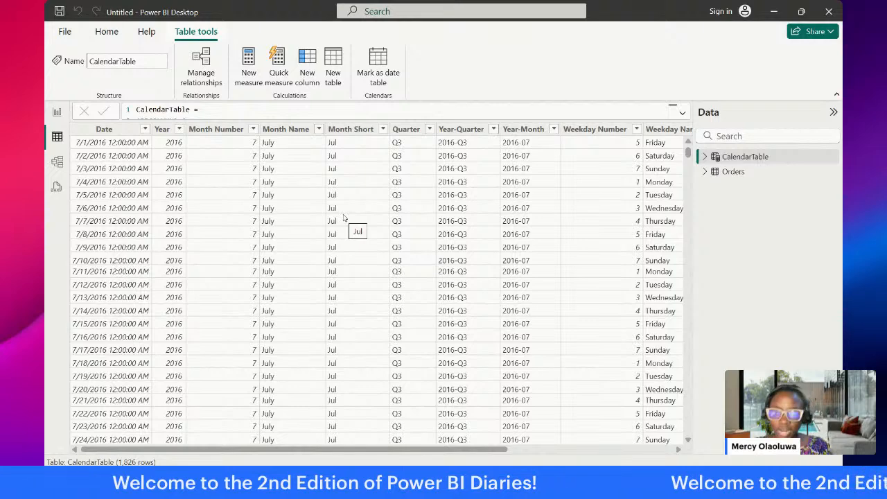
# Step: Open the Orders query in Power Query Editor from Report view
pyautogui.click(58, 113)
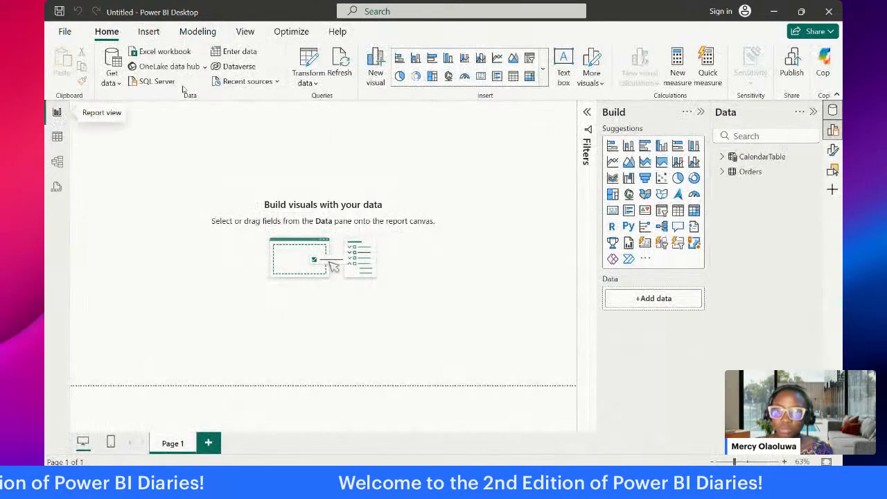
pyautogui.click(311, 63)
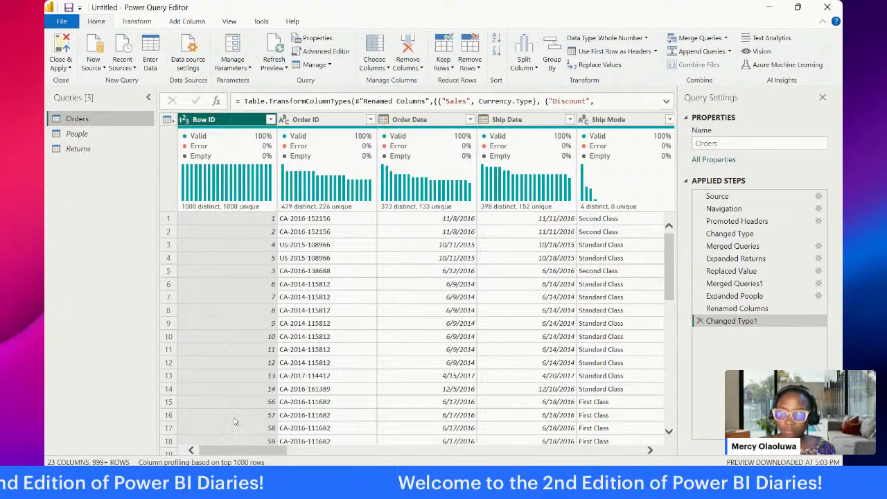
pyautogui.moveTo(228, 451); pyautogui.dragTo(263, 452)
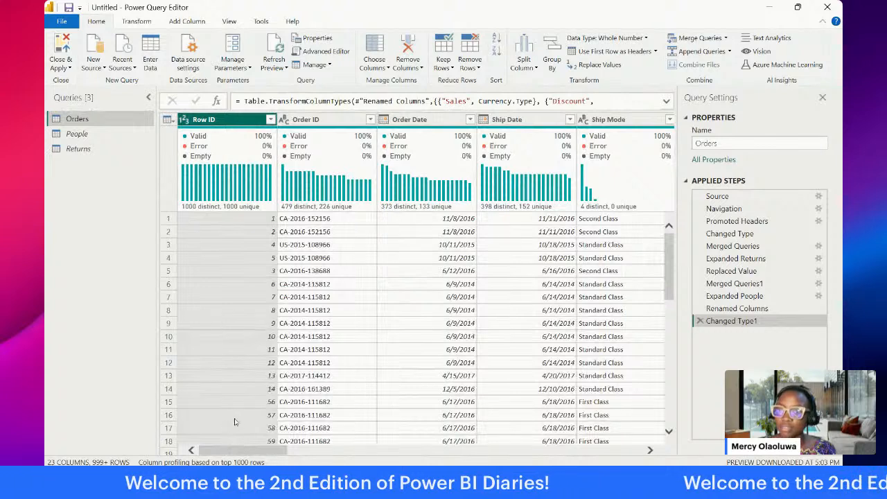
# Step: Try adding a day-difference column calculated as Order Date minus Ship Date, and delete the inserted subtraction step
pyautogui.click(428, 119)
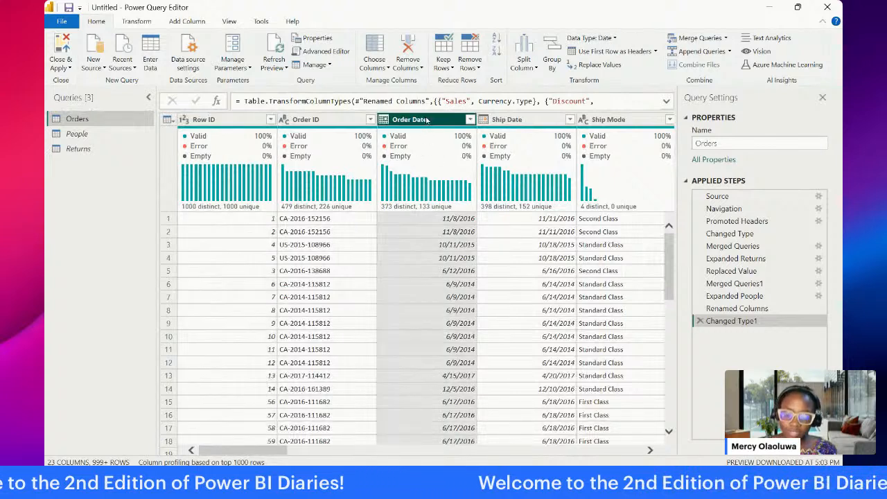
pyautogui.keyDown('ctrl'); pyautogui.click(512, 124); pyautogui.keyUp('ctrl')
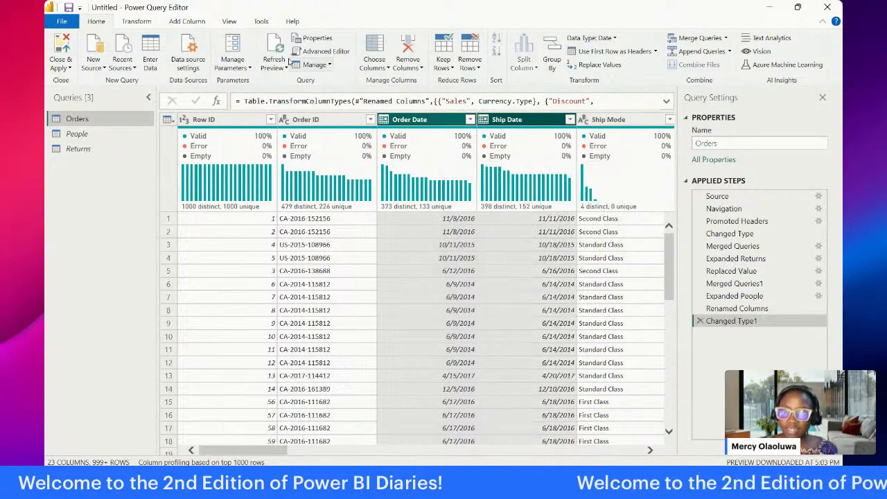
pyautogui.click(199, 25)
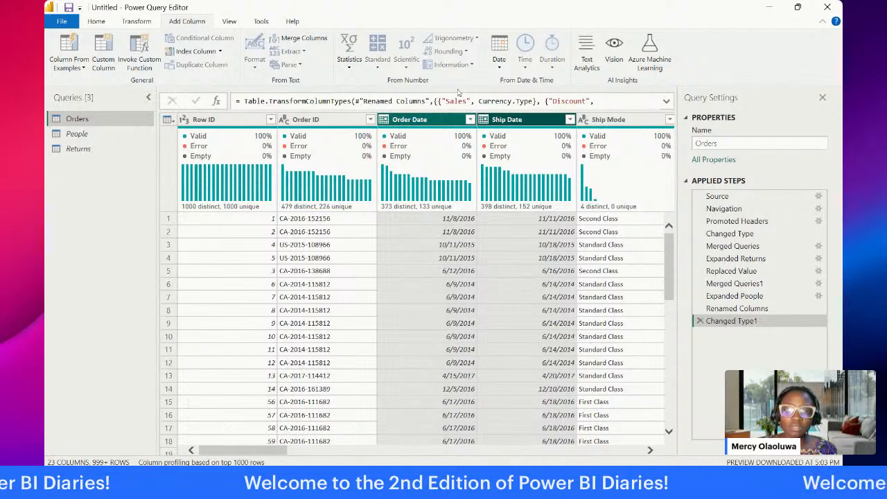
pyautogui.click(499, 68)
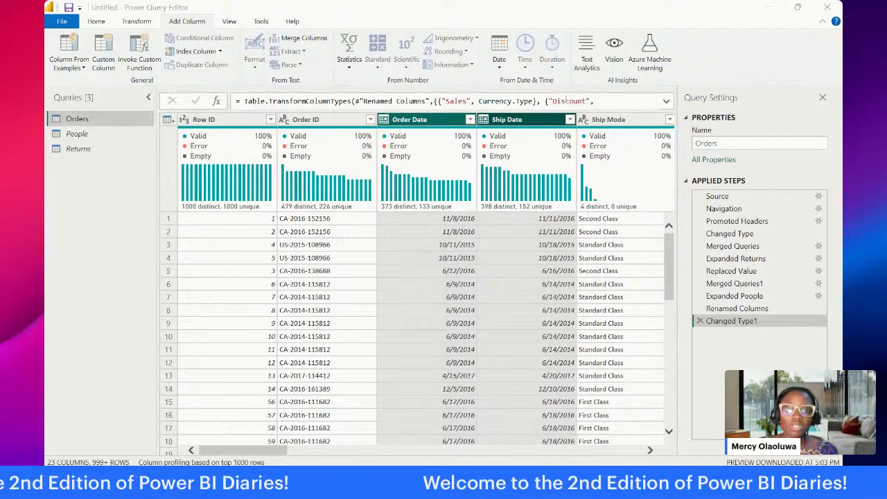
pyautogui.click(500, 67)
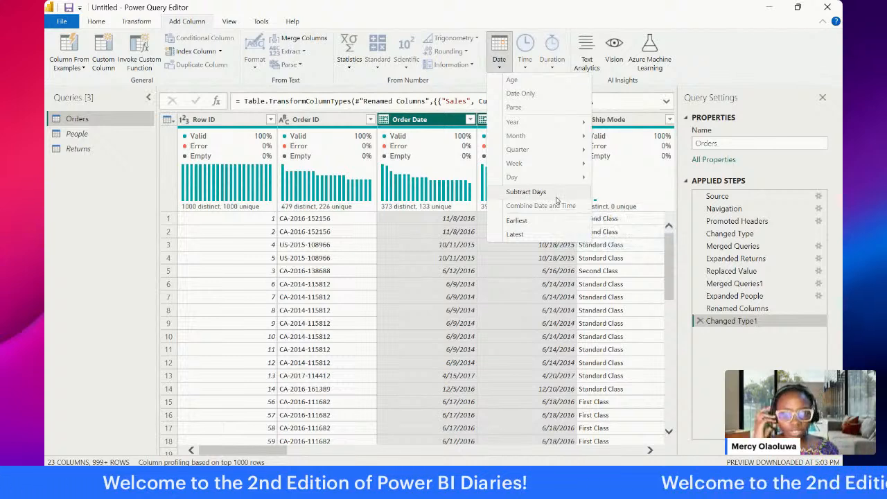
pyautogui.click(556, 199)
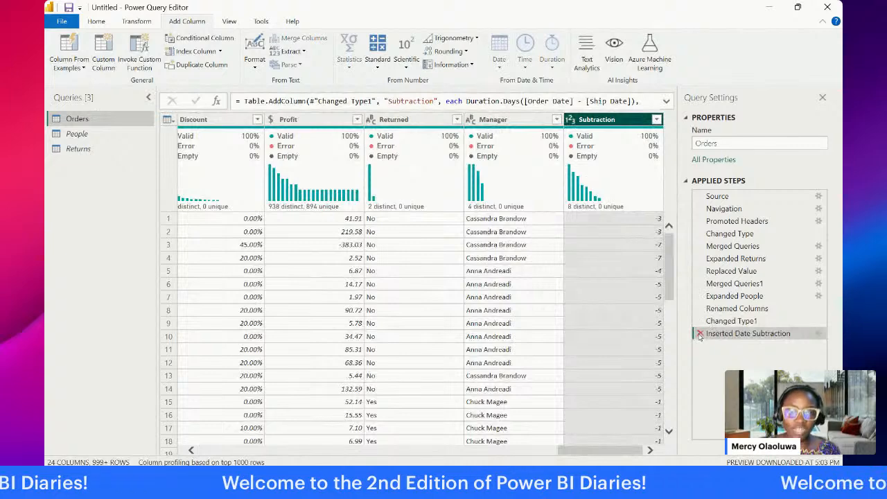
pyautogui.click(700, 334)
# Step: Add a Subtract Days column to Orders calculated as Ship Date minus Order Date
pyautogui.moveTo(581, 450); pyautogui.dragTo(264, 451)
pyautogui.click(483, 119)
pyautogui.keyDown('ctrl'); pyautogui.click(409, 121); pyautogui.keyUp('ctrl')
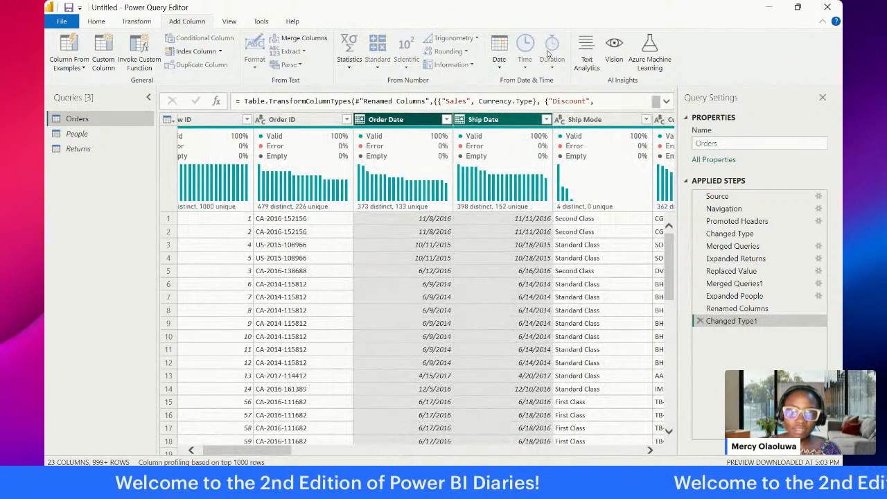
pyautogui.click(499, 61)
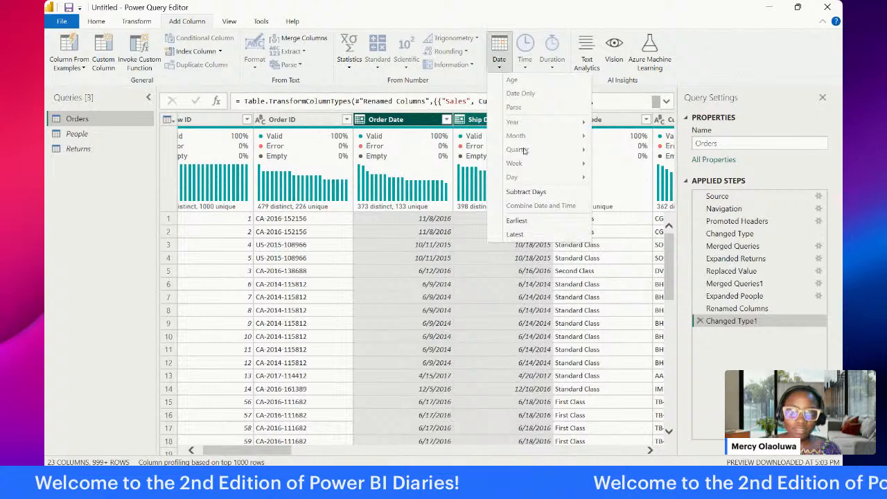
pyautogui.click(541, 192)
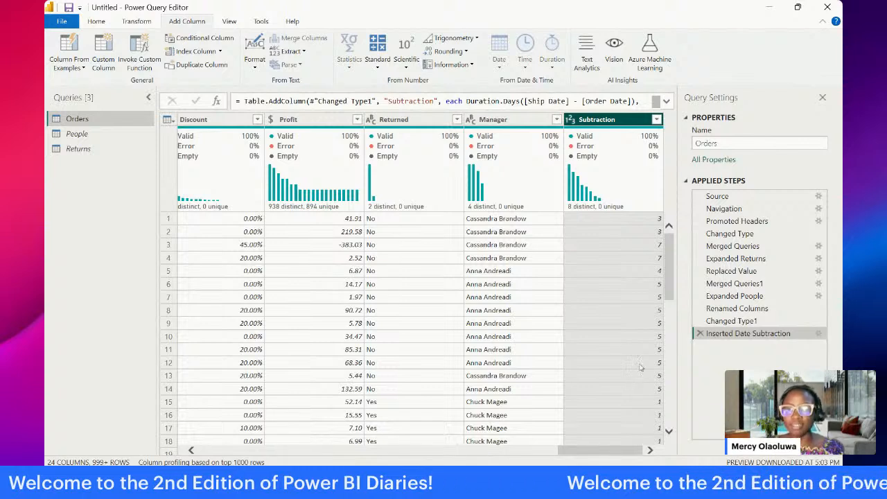
# Step: Rename the new Subtraction column as Order Processing Time
pyautogui.moveTo(617, 169)
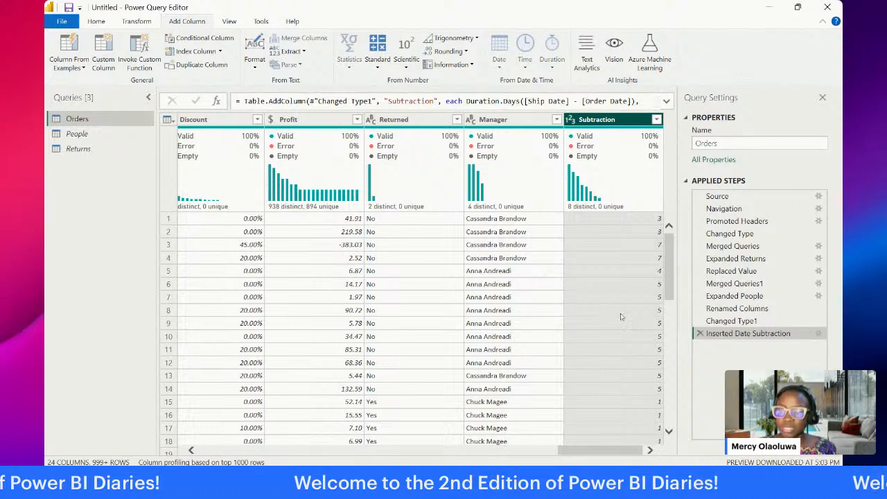
pyautogui.doubleClick(614, 120)
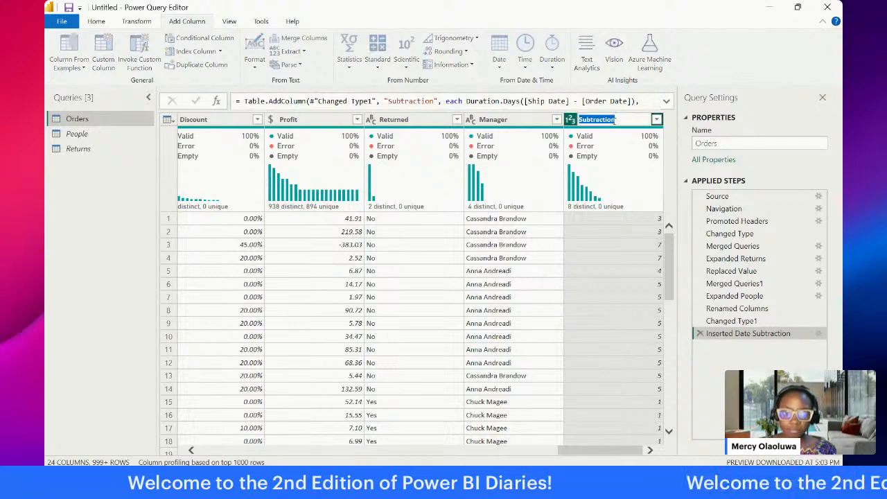
pyautogui.write('Orde')
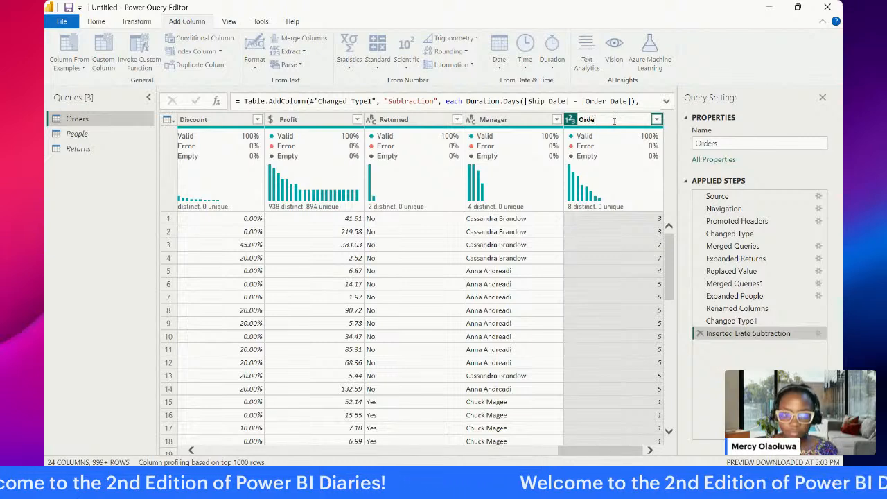
pyautogui.write('r Process')
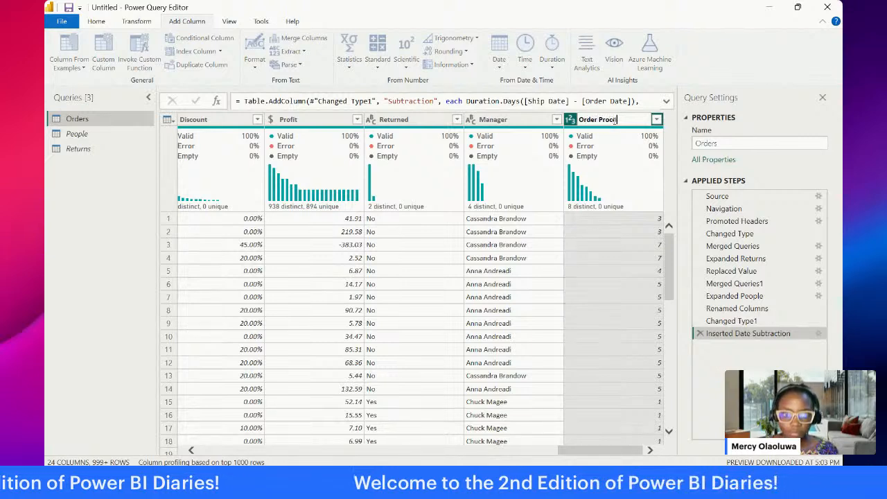
pyautogui.write('Time')
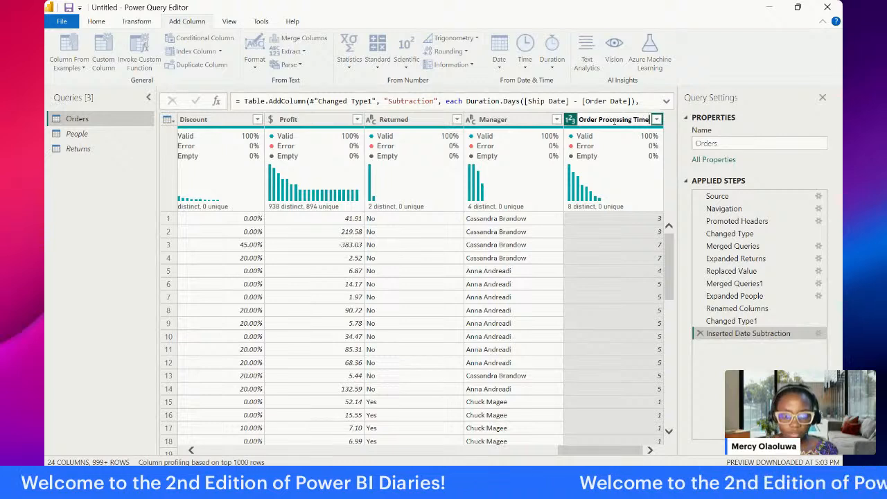
pyautogui.press('Return')
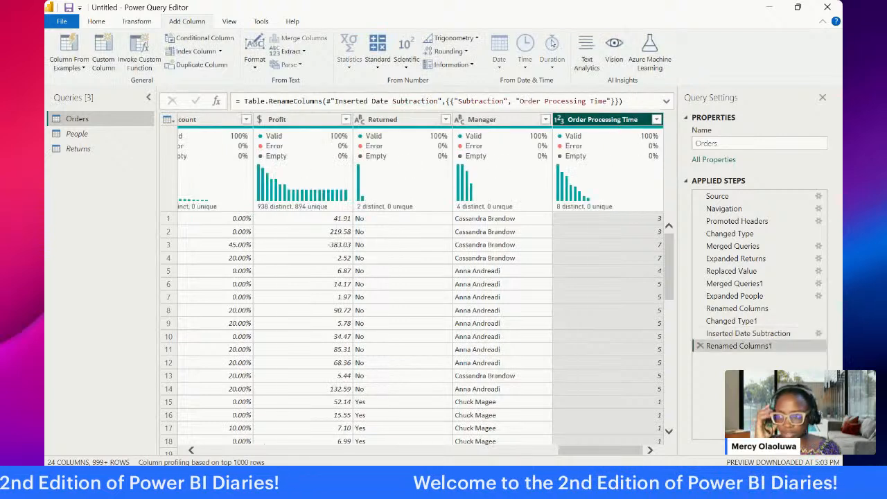
# Step: Close Power Query Editor and apply the Orders query changes to the model
pyautogui.click(97, 21)
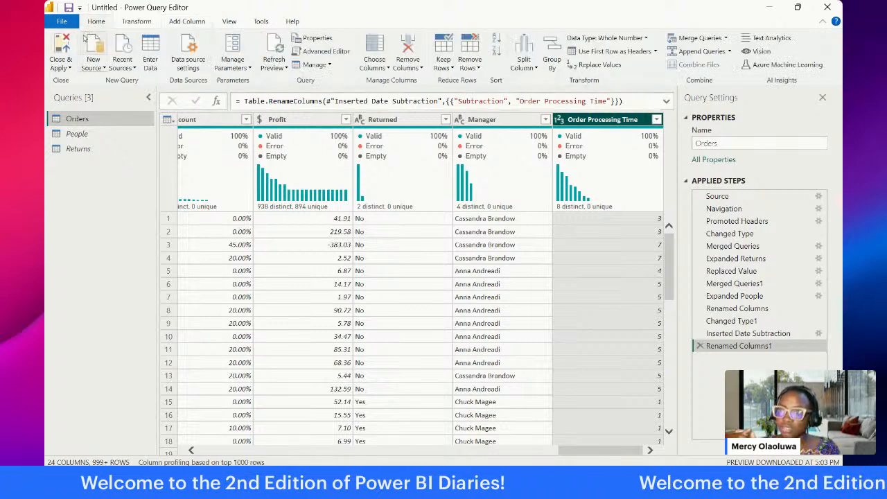
pyautogui.click(69, 67)
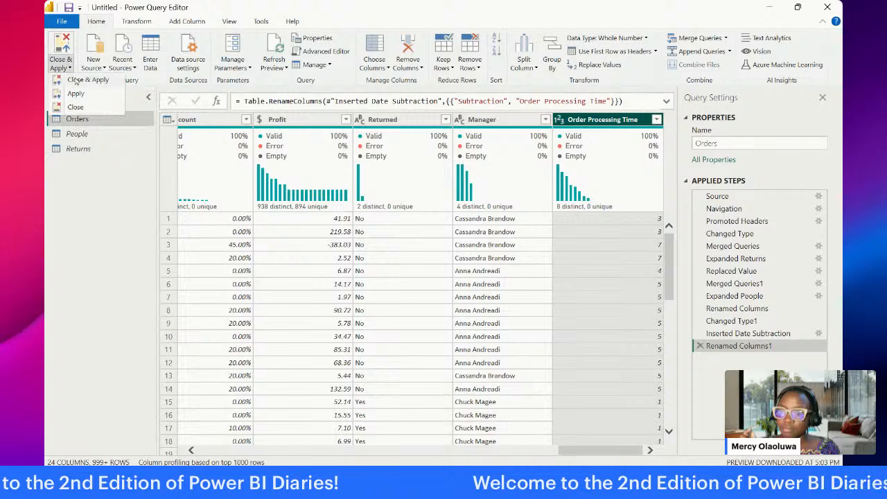
pyautogui.click(78, 80)
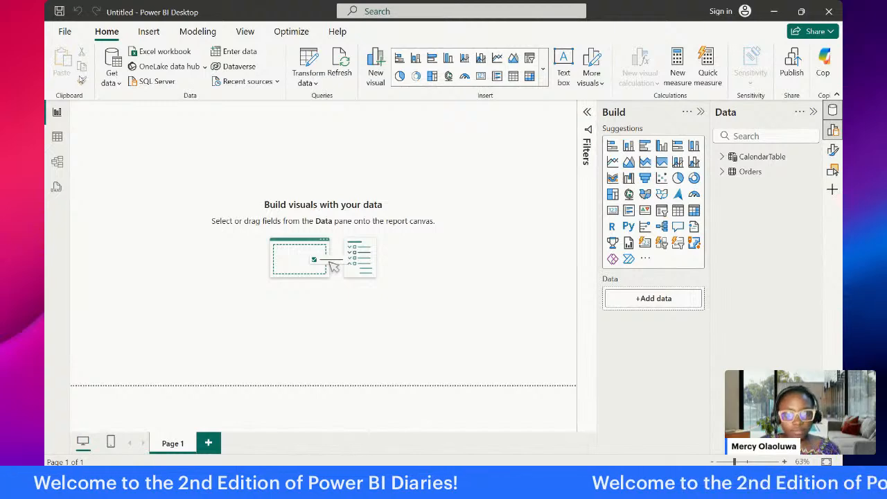
# Step: Check the Orders fields in Model view for Order Processing Time, and return to Report view
pyautogui.click(57, 137)
pyautogui.click(58, 162)
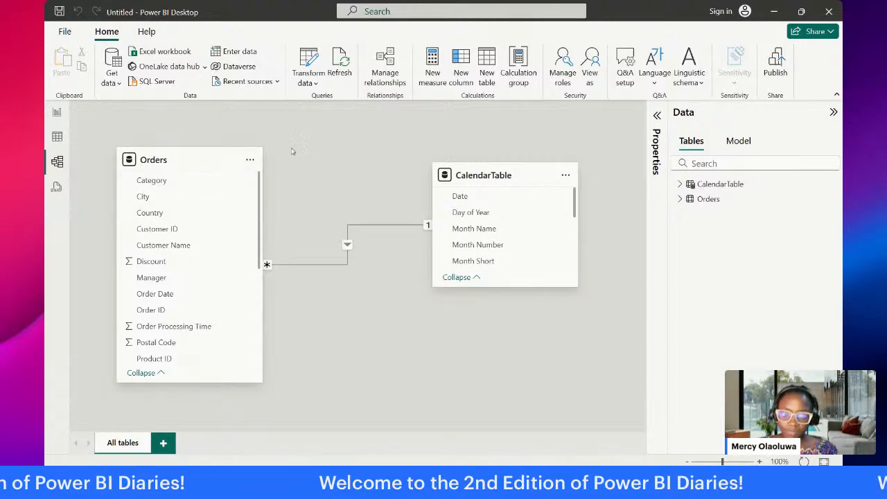
pyautogui.click(57, 112)
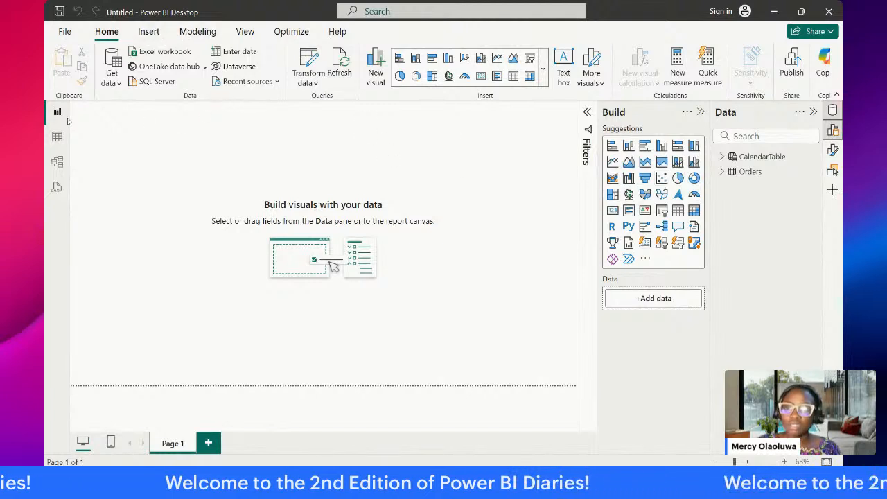
# Step: Create a new calculated table in Table view, leave its formula empty and return to Report view
pyautogui.click(58, 138)
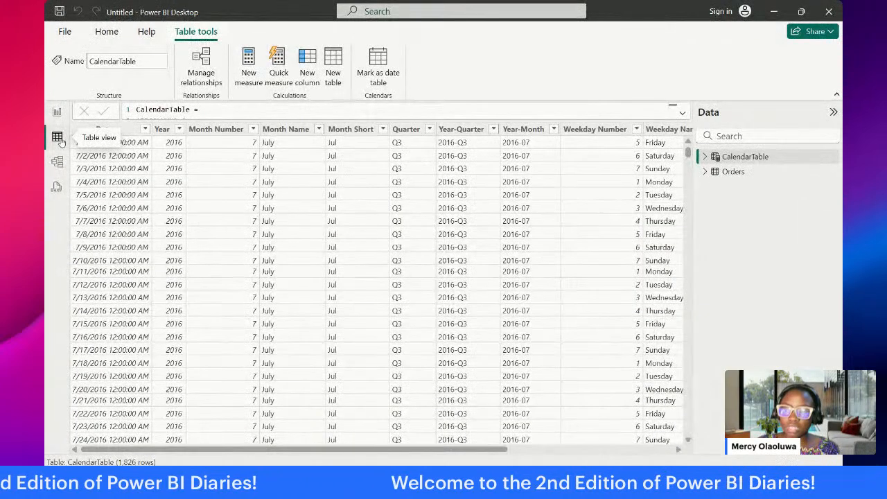
pyautogui.click(333, 76)
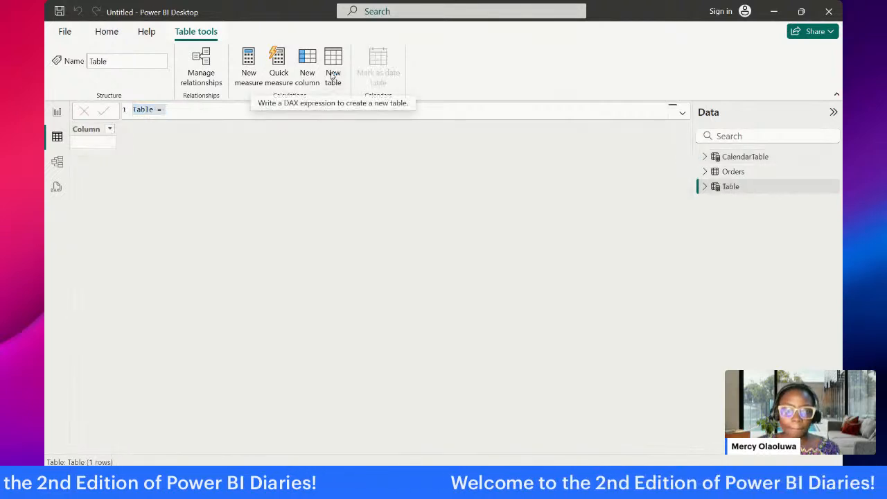
pyautogui.click(57, 113)
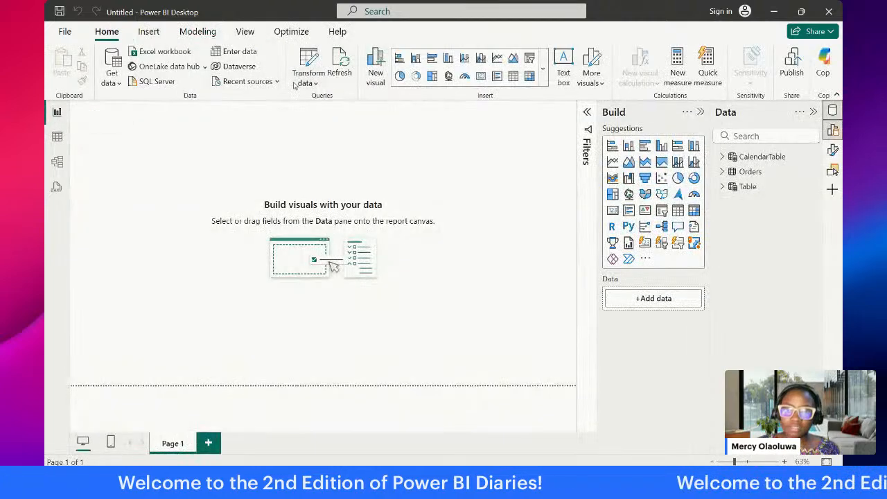
# Step: Create an empty manually entered table named MeasureTable and load it into the model
pyautogui.click(230, 53)
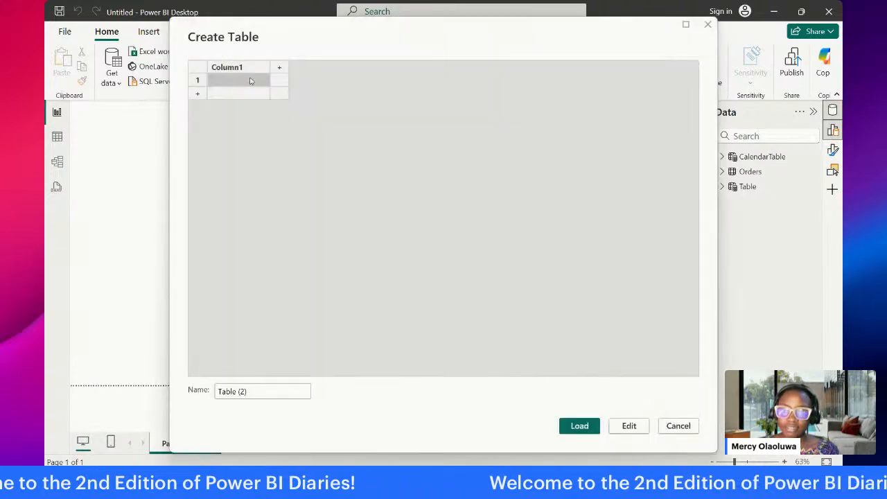
pyautogui.click(254, 391)
pyautogui.moveTo(578, 39)
pyautogui.mouseDown()
pyautogui.moveTo(510, 86)
pyautogui.moveTo(570, 40)
pyautogui.mouseUp()
pyautogui.moveTo(272, 386); pyautogui.dragTo(232, 390)
pyautogui.write('Me')
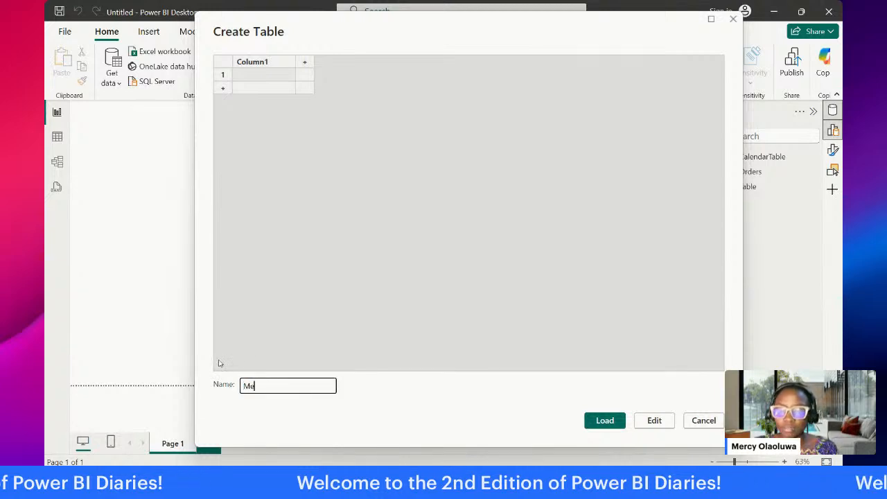
pyautogui.write('asureT')
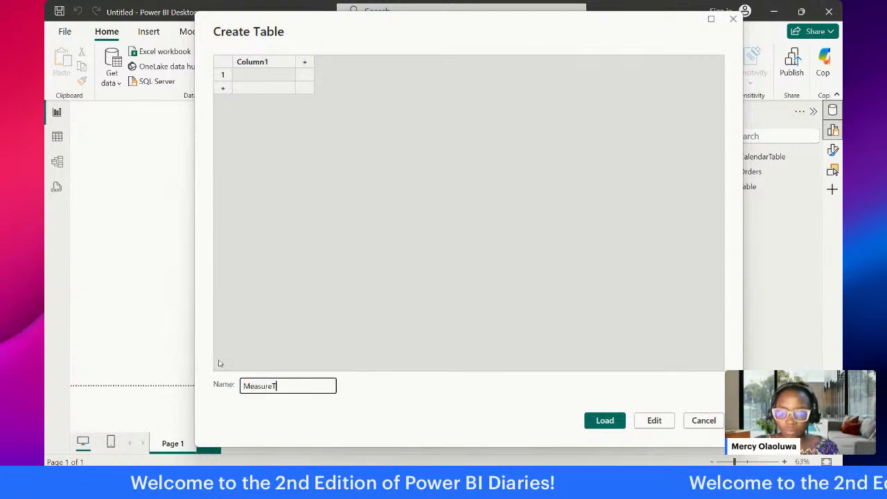
pyautogui.write('able')
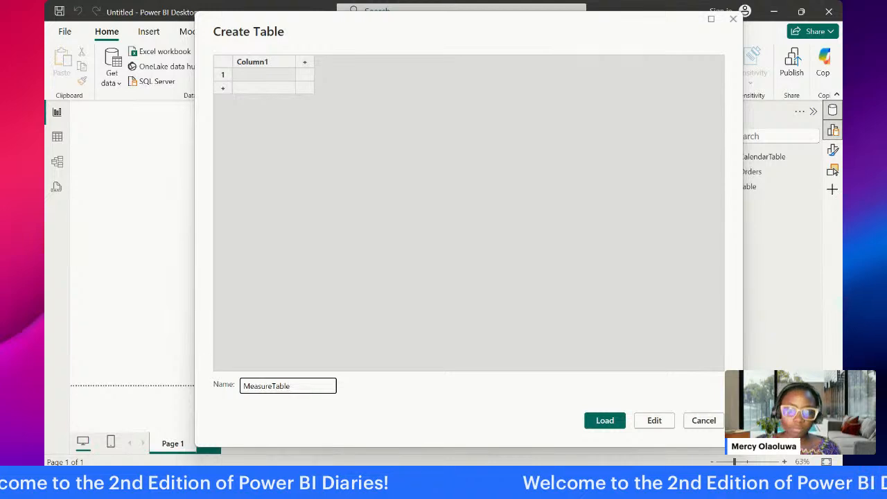
pyautogui.click(602, 420)
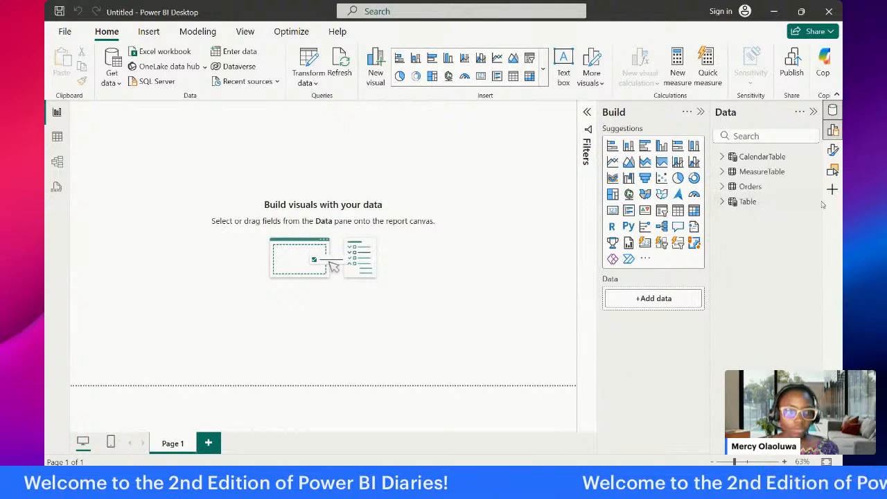
# Step: Hide the empty calculated table named Table, and expand MeasureTable to inspect its Column1 field
pyautogui.click(814, 201)
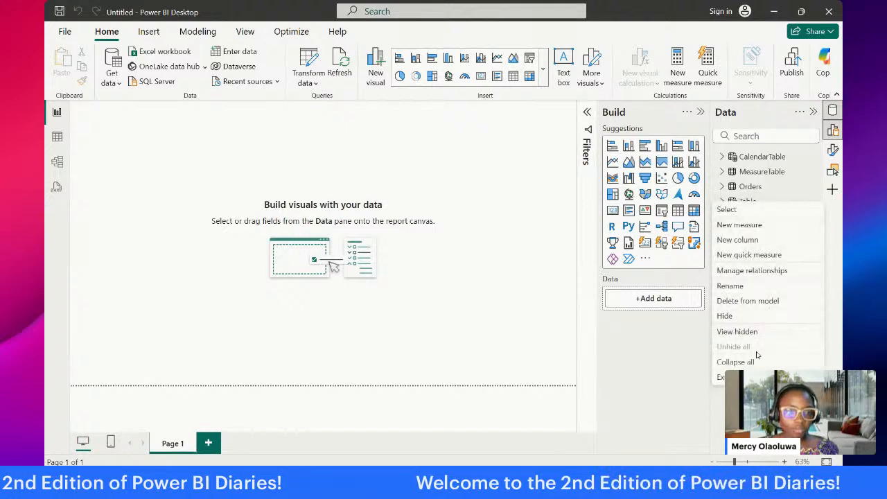
pyautogui.click(759, 316)
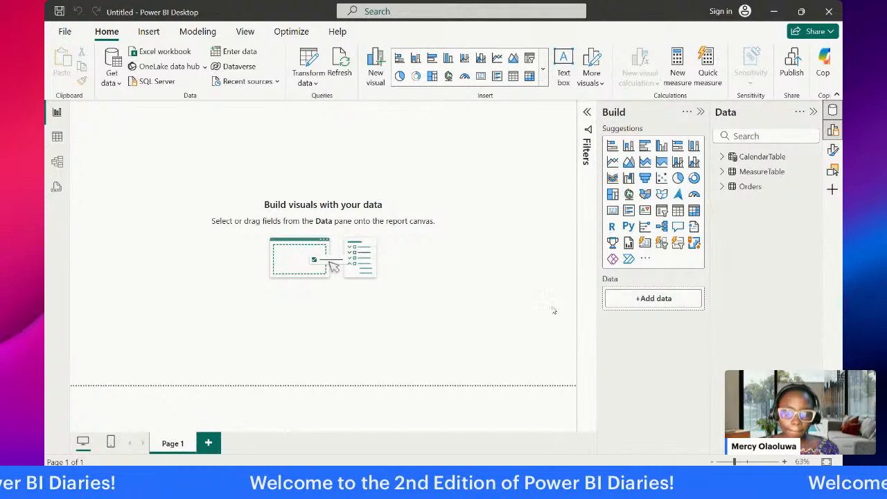
pyautogui.click(746, 173)
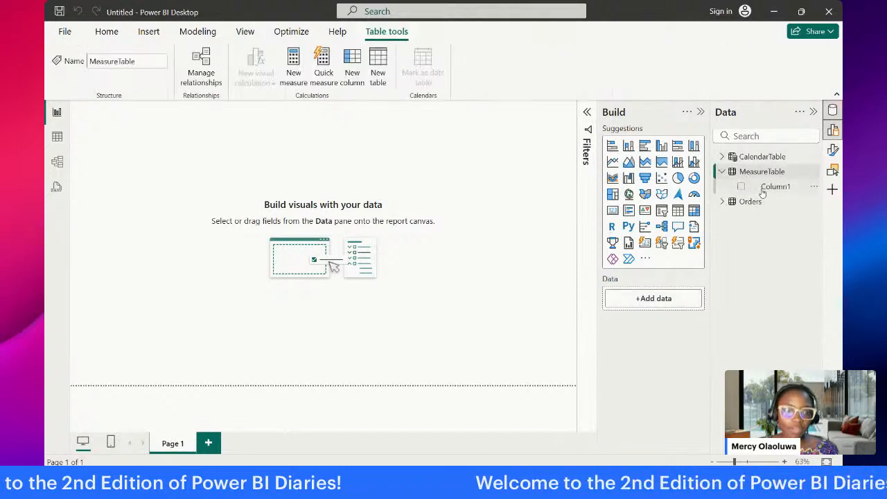
pyautogui.click(762, 188)
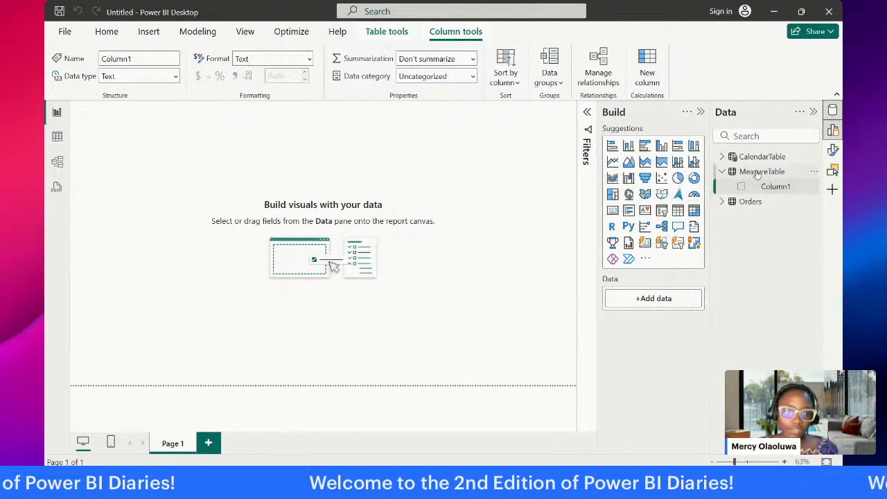
# Step: Create a new measure in MeasureTable and begin its formula with the name Total Sales
pyautogui.click(754, 172)
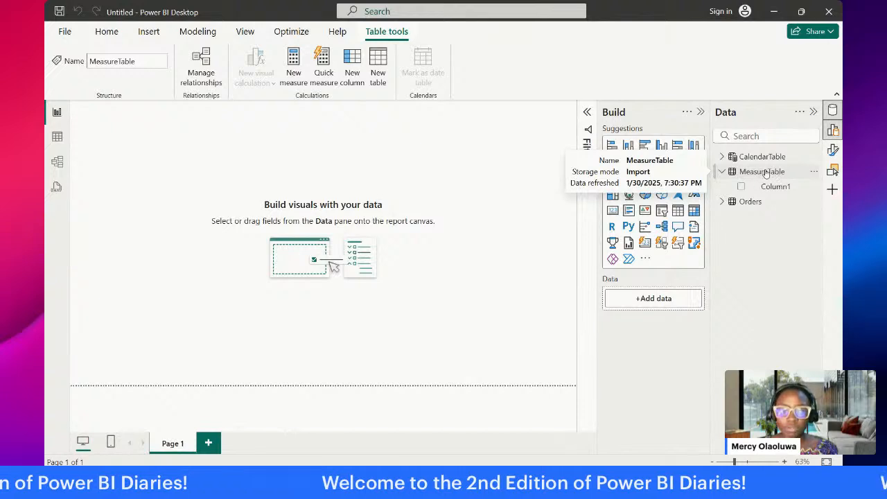
pyautogui.click(294, 75)
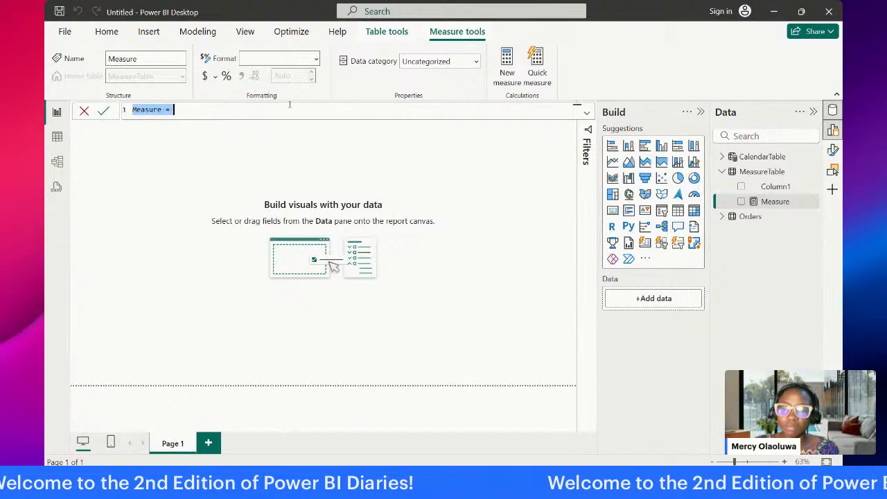
pyautogui.write('Total Sales = ca')
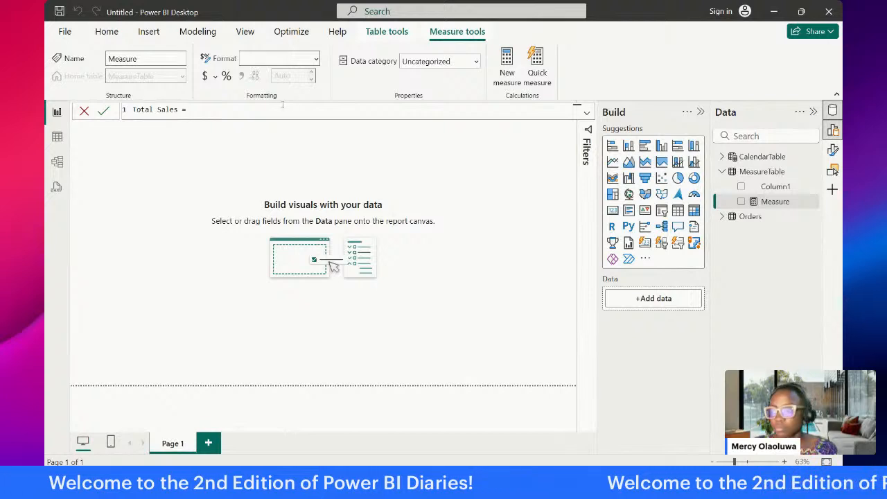
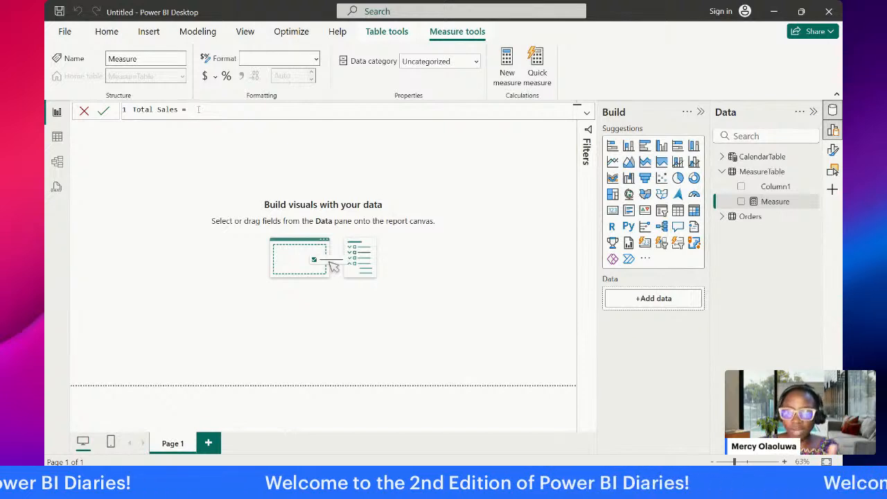
# Step: Start the Total Sales formula with CALCULATE over SUM(Orders[Sales]) as its expression
pyautogui.write('CAL')
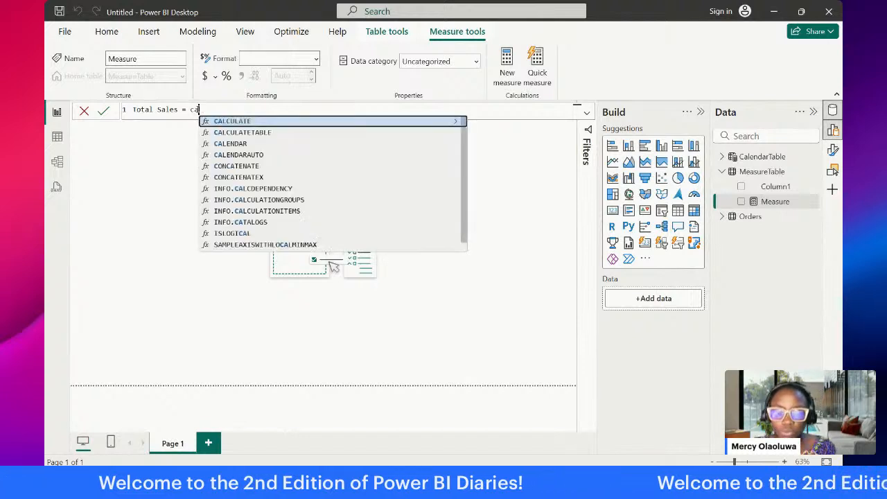
pyautogui.press('Tab')
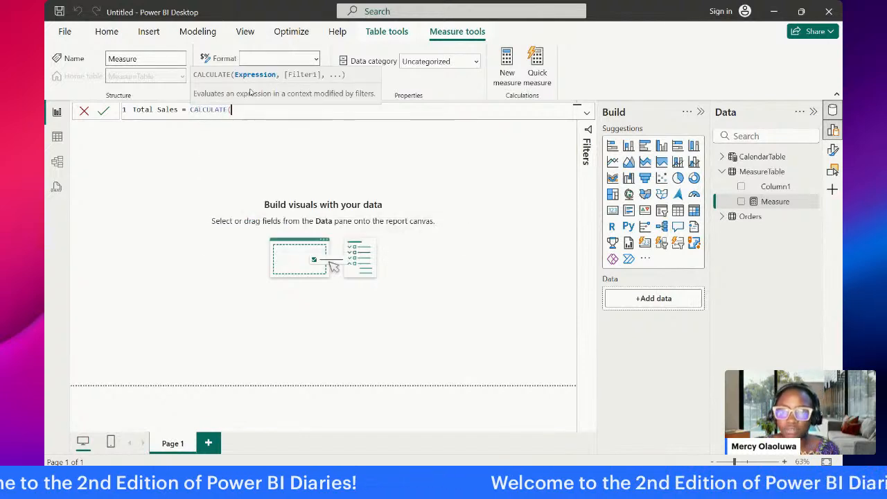
pyautogui.write('SUM')
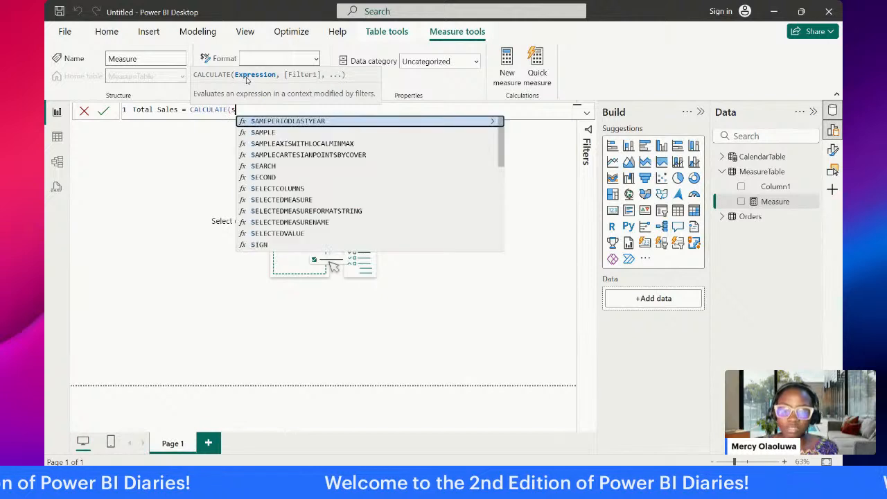
pyautogui.press('Tab')
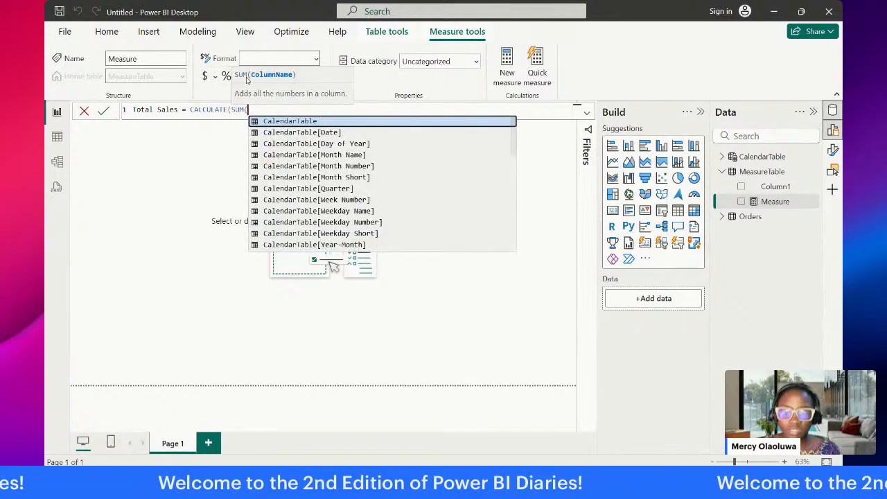
pyautogui.write('Orders[Sales]')
pyautogui.press('Tab')
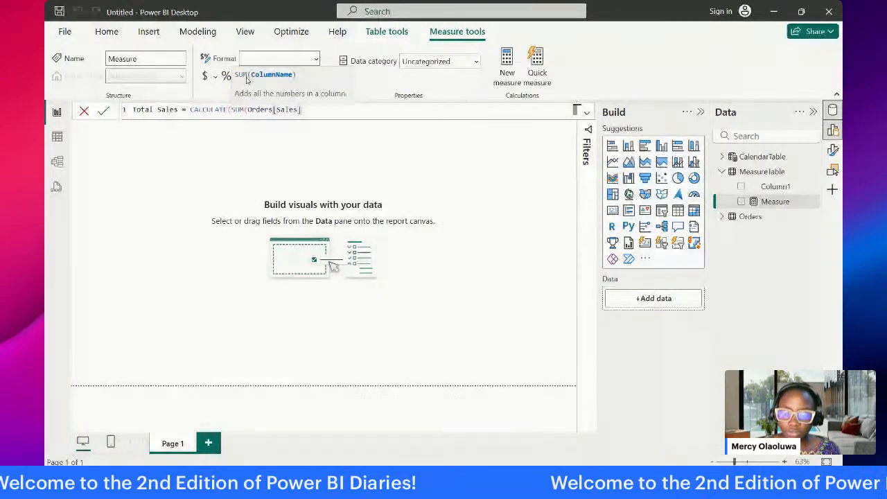
pyautogui.write(')')
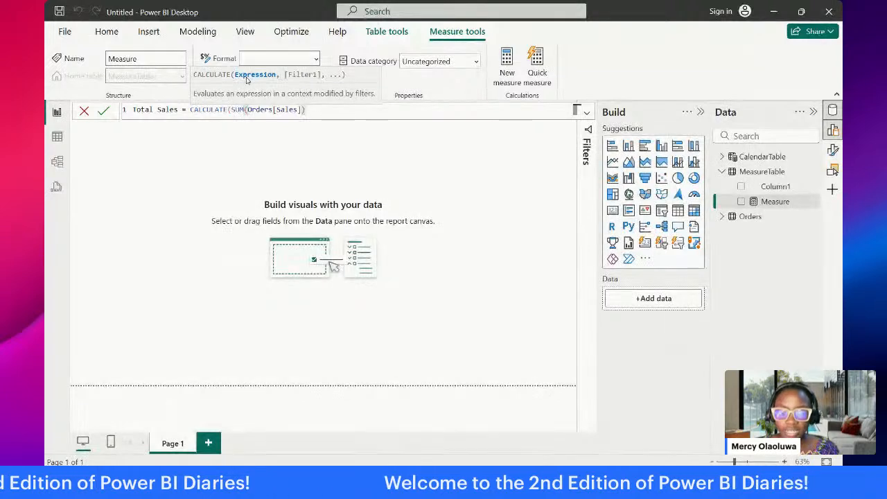
pyautogui.write(', ord')
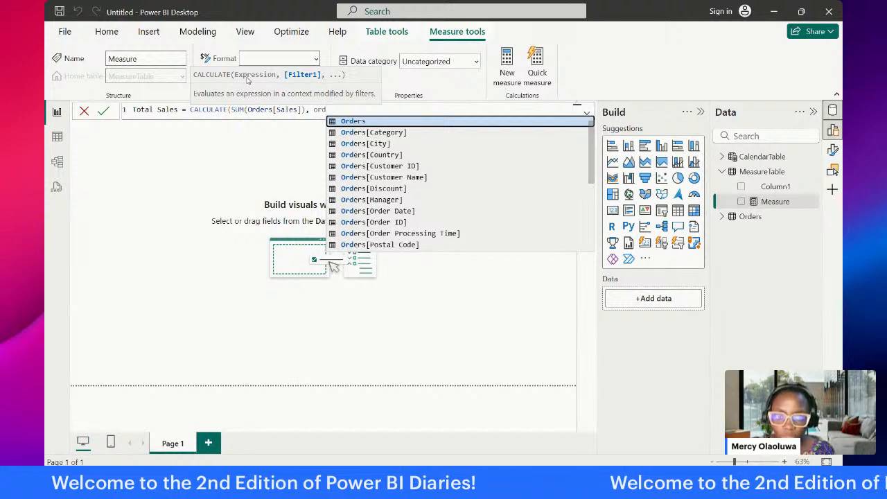
# Step: Add the filter Orders[Returned] = "No" to the Total Sales formula and commit the measure
pyautogui.press('Tab')
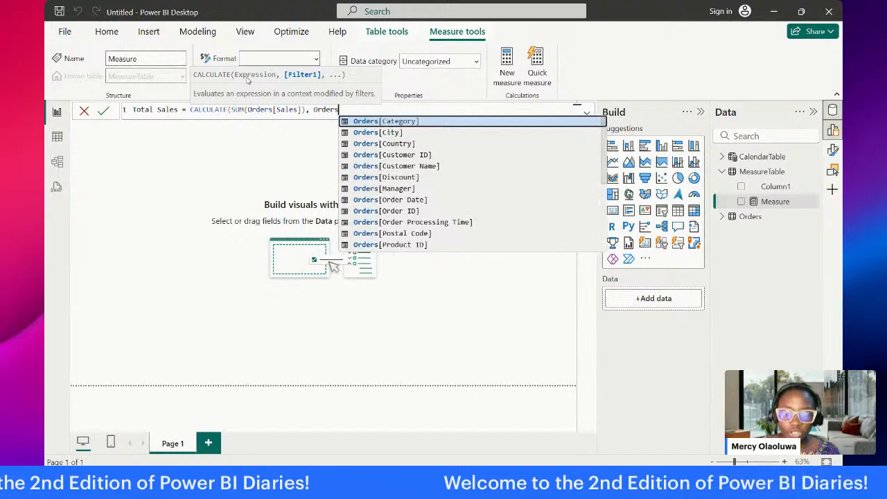
pyautogui.write('[r')
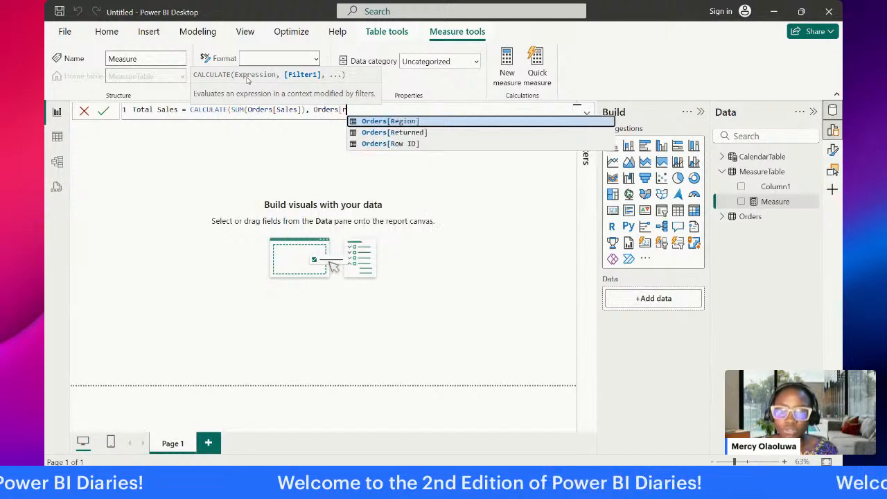
pyautogui.press('Down')
pyautogui.press('Tab')
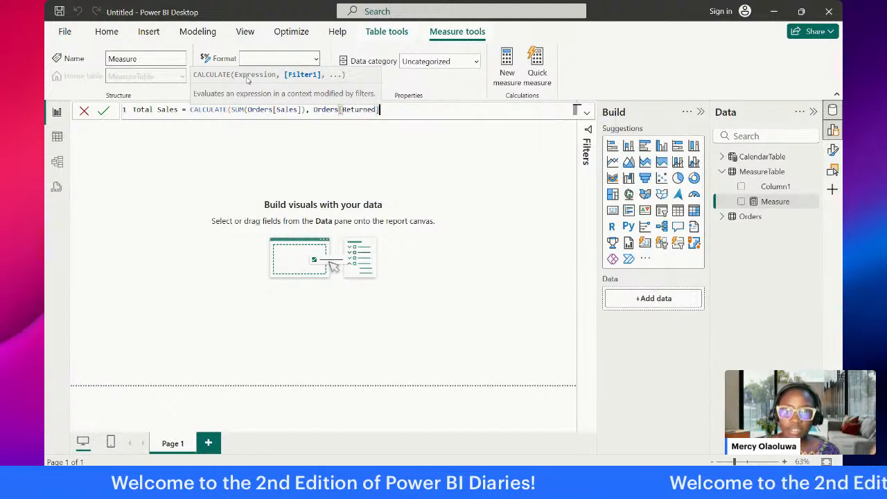
pyautogui.write('=')
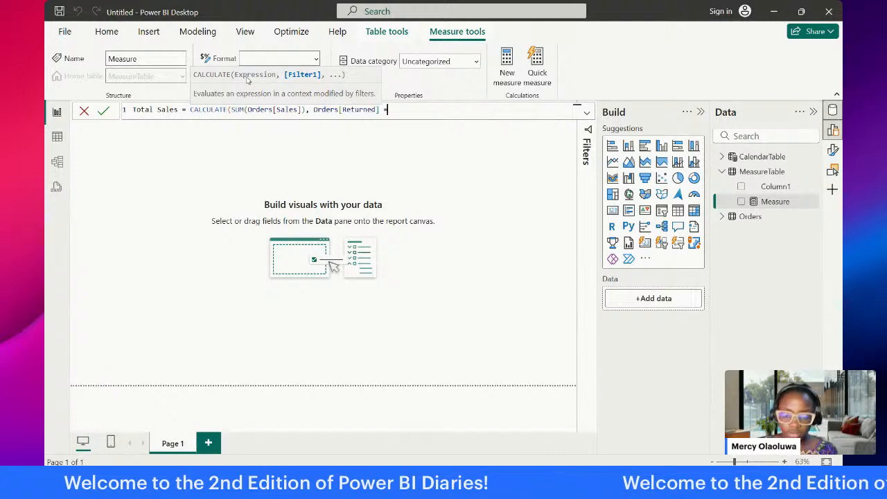
pyautogui.write('"No')
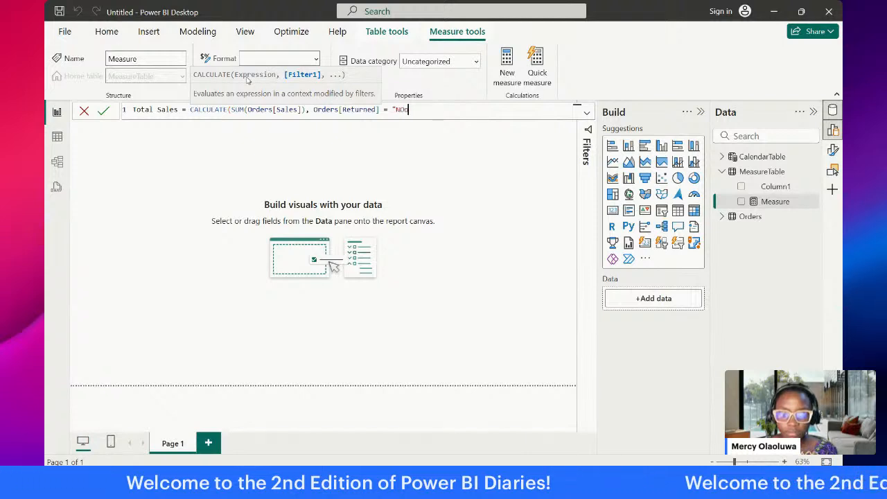
pyautogui.press('BackSpace')
pyautogui.write('o')
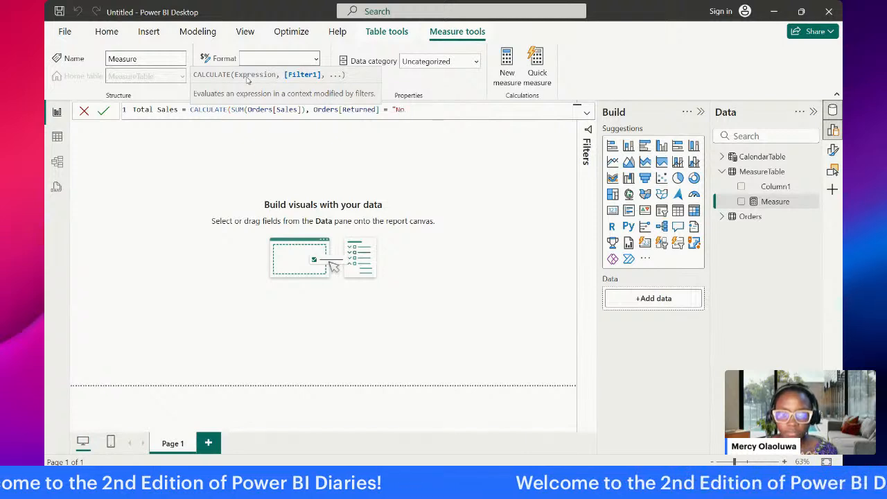
pyautogui.write('"')
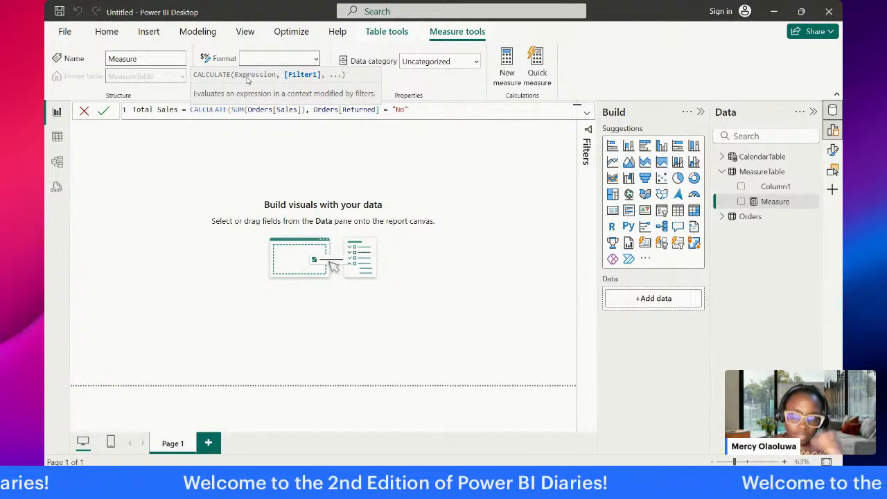
pyautogui.write(')')
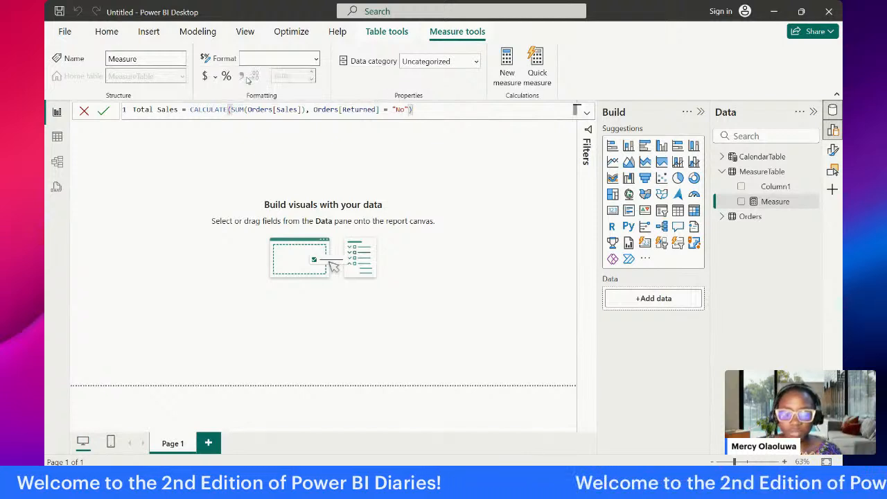
pyautogui.press('Return')
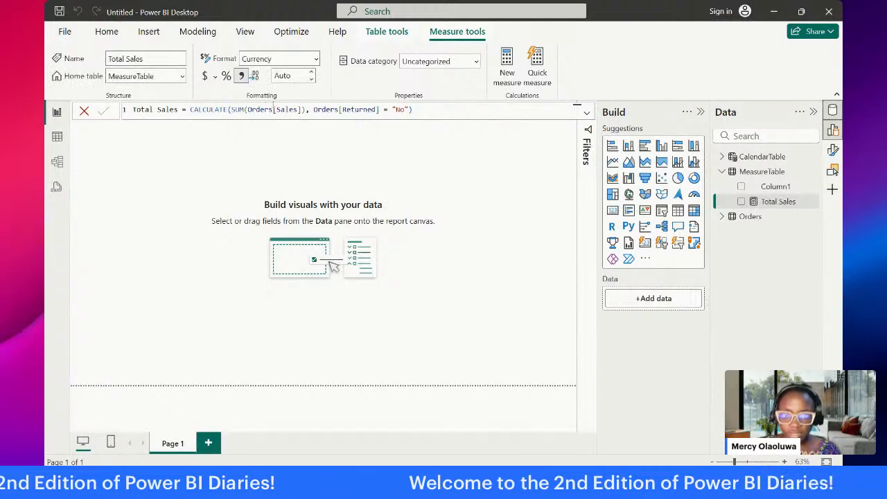
pyautogui.click(454, 111)
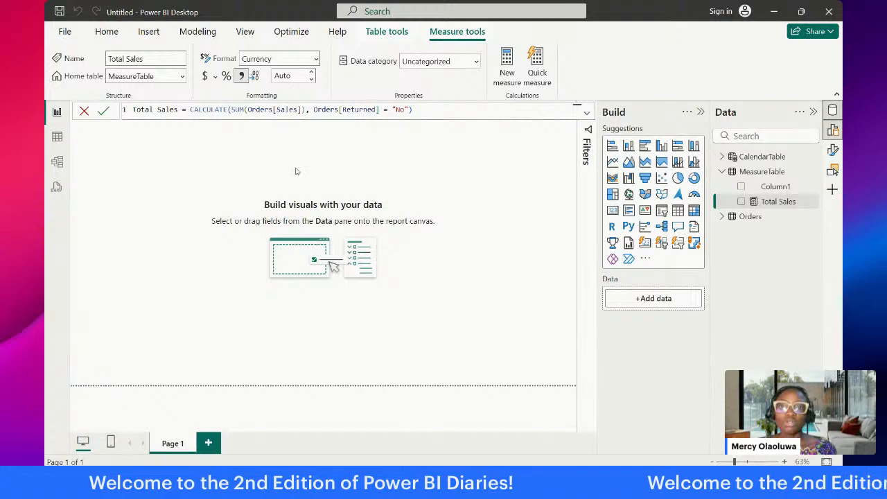
# Step: Place the Total Sales measure on the report page as a card and shrink the card
pyautogui.moveTo(768, 201); pyautogui.dragTo(213, 188)
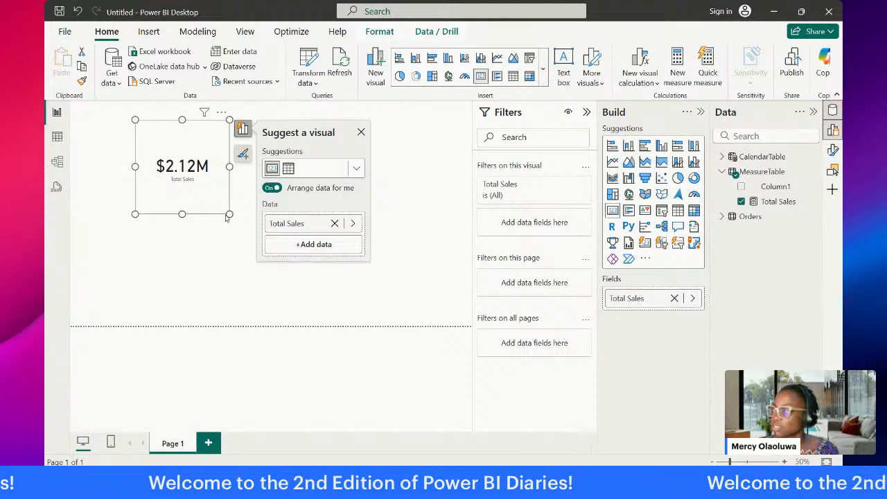
pyautogui.moveTo(229, 216); pyautogui.dragTo(222, 169)
pyautogui.click(235, 198)
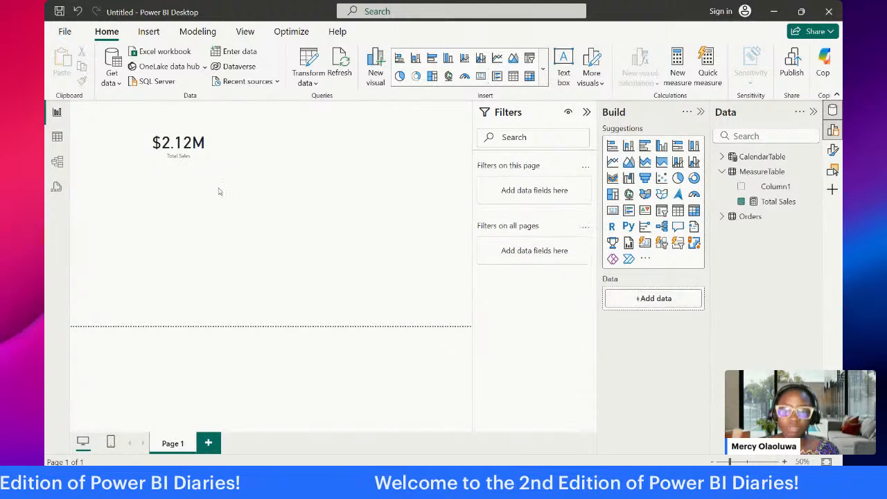
# Step: Move the Total Sales card closer to the upper-left corner of the report page
pyautogui.click(767, 202)
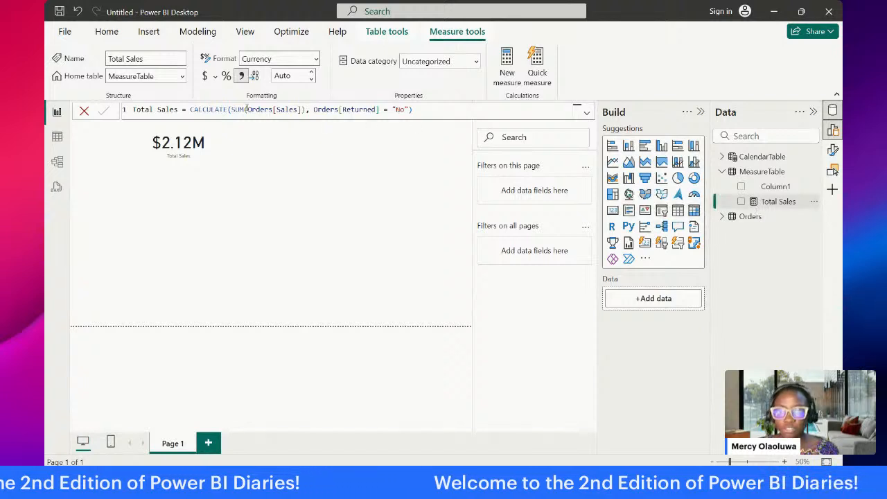
pyautogui.click(182, 139)
pyautogui.moveTo(180, 138); pyautogui.dragTo(138, 134)
pyautogui.click(240, 146)
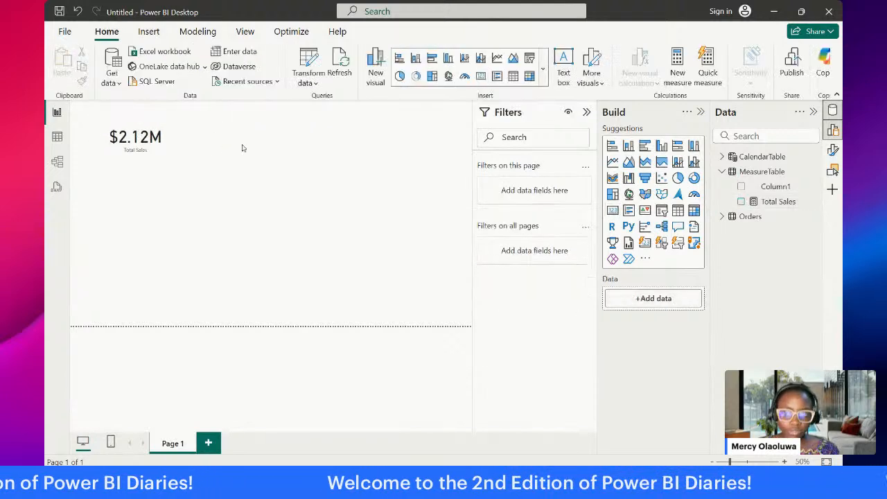
# Step: Delete Column1 of MeasureTable from the model
pyautogui.click(802, 188)
pyautogui.click(813, 188)
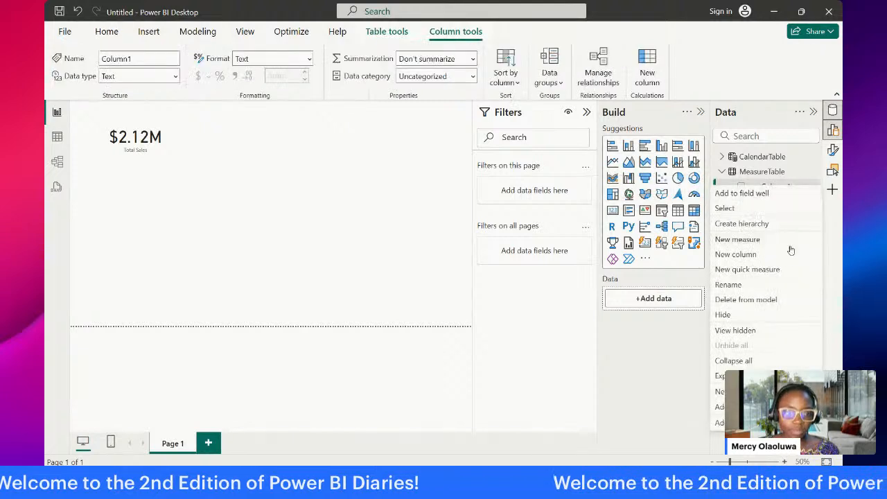
pyautogui.click(784, 302)
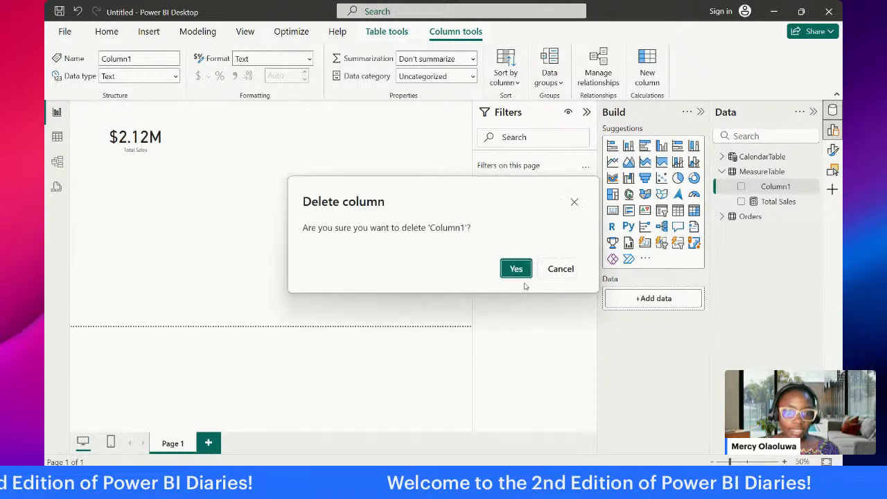
pyautogui.click(516, 268)
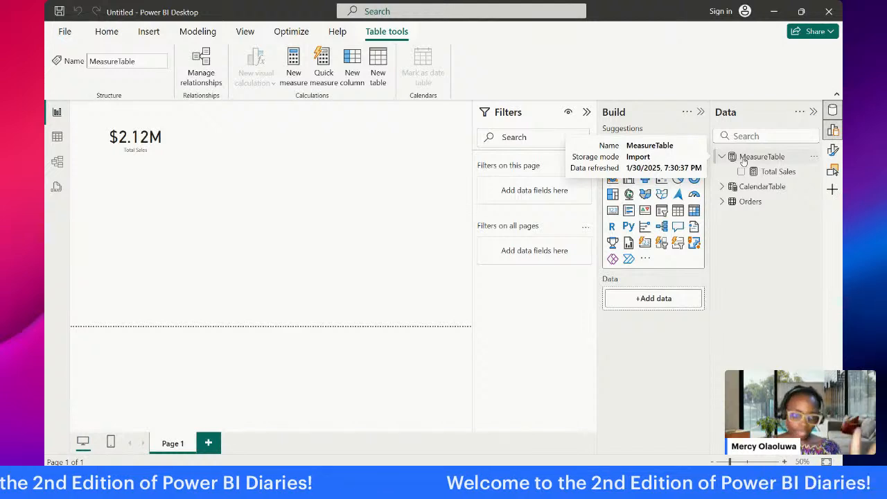
# Step: Copy the complete formula of the Total Sales measure and leave the formula editor
pyautogui.click(134, 147)
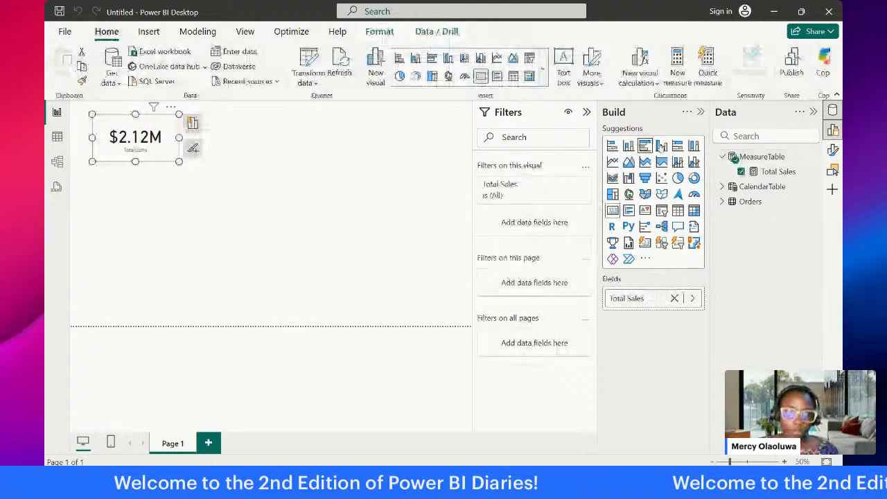
pyautogui.click(774, 171)
pyautogui.click(461, 111)
pyautogui.hotkey('ctrl', 'a')
pyautogui.hotkey('ctrl', 'c')
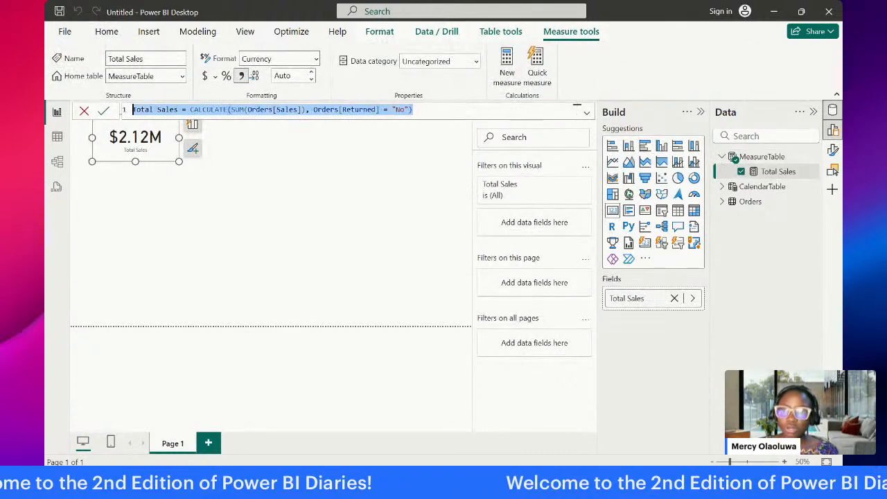
pyautogui.click(84, 111)
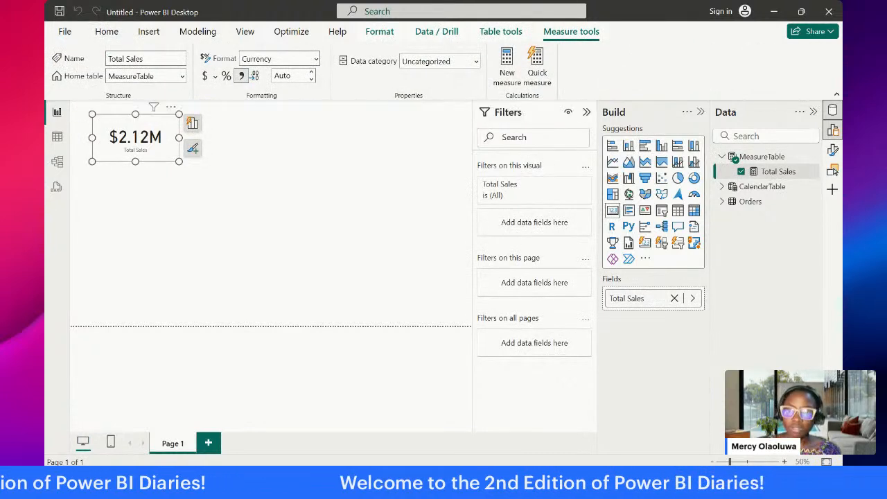
# Step: Create a new measure in MeasureTable from the copied Total Sales formula and name it Total Profit
pyautogui.click(764, 158)
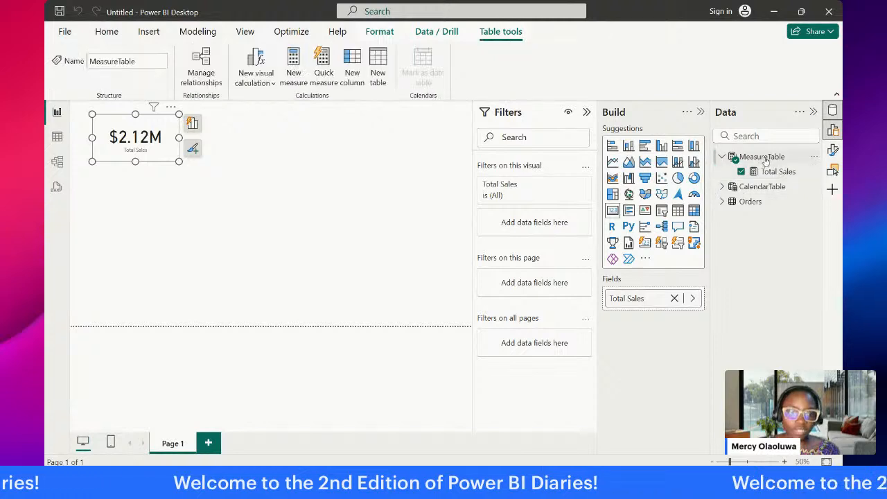
pyautogui.click(295, 75)
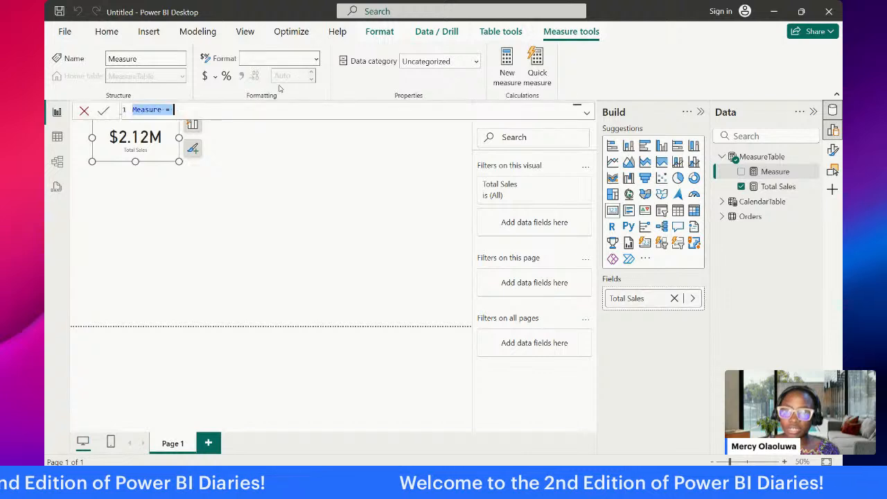
pyautogui.hotkey('ctrl', 'a')
pyautogui.hotkey('ctrl', 'v')
pyautogui.click(179, 109)
pyautogui.press('BackSpace')
pyautogui.press('BackSpace')
pyautogui.press('BackSpace')
pyautogui.press('BackSpace')
pyautogui.press('BackSpace')
pyautogui.write('Profi')
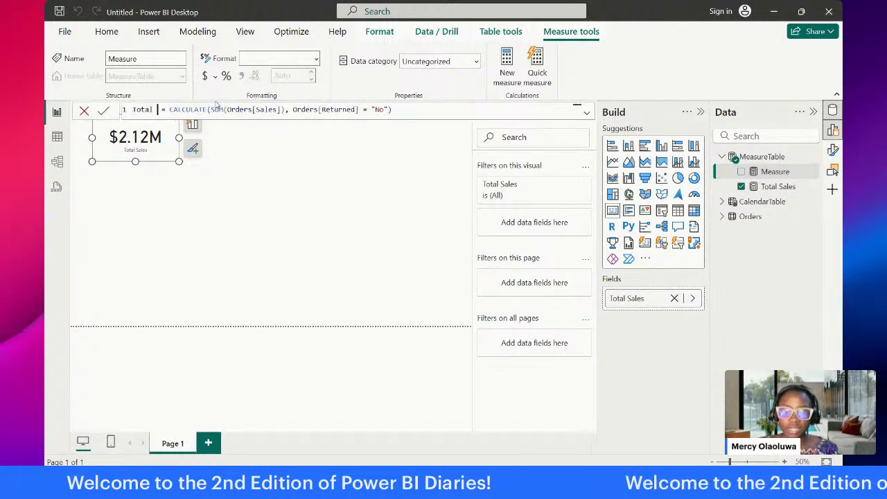
pyautogui.write('t')
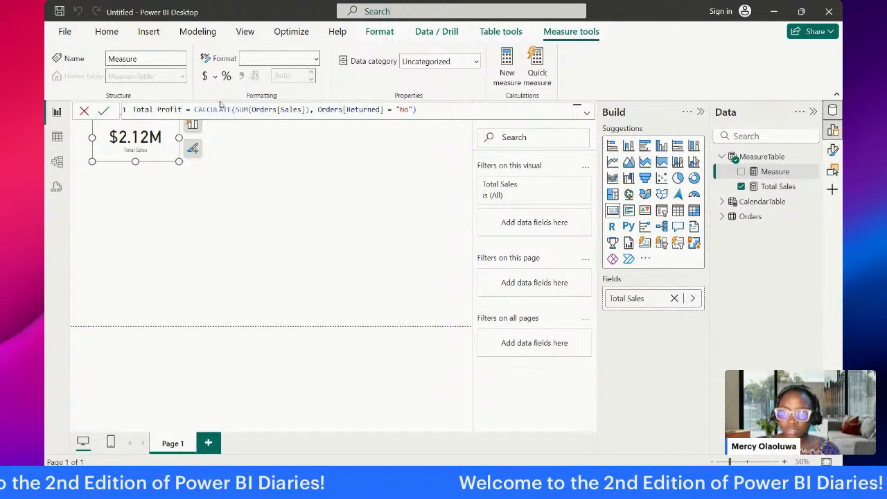
# Step: Replace the summed column in the Total Profit formula with Orders[Profit] and commit the measure
pyautogui.click(302, 109)
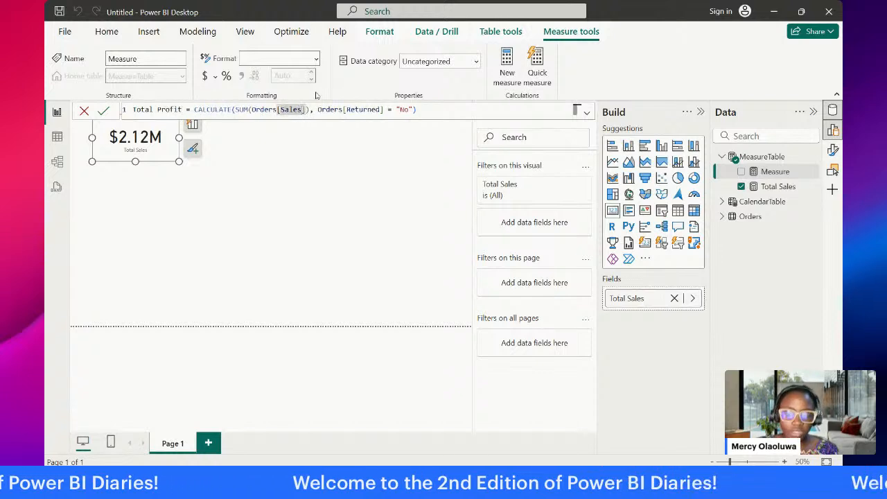
pyautogui.press('BackSpace')
pyautogui.press('BackSpace')
pyautogui.press('BackSpace')
pyautogui.press('BackSpace')
pyautogui.press('BackSpace')
pyautogui.write('P')
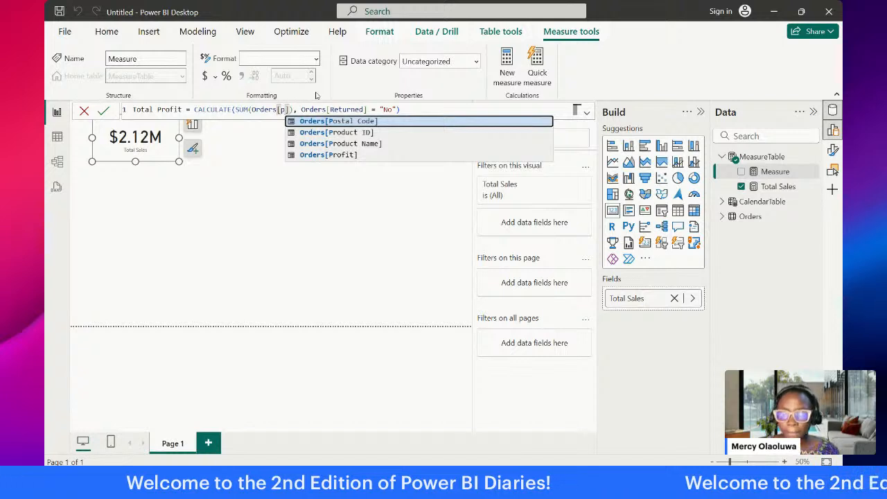
pyautogui.click(366, 156)
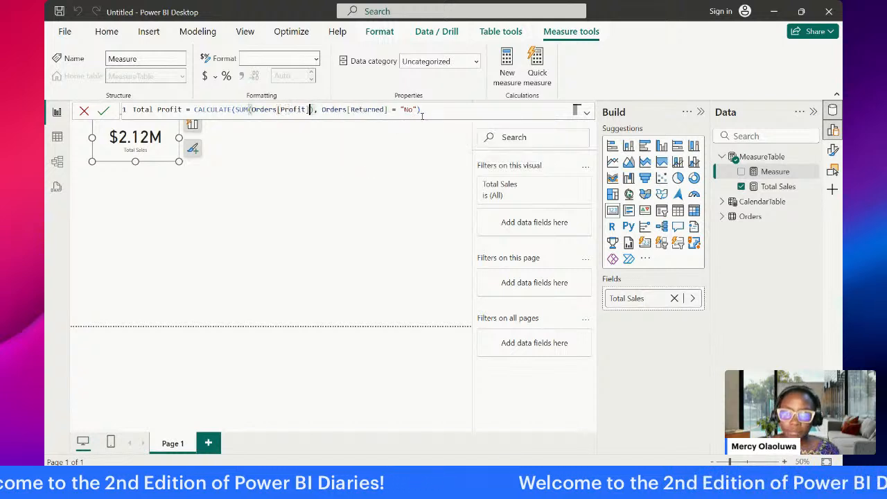
pyautogui.press('Return')
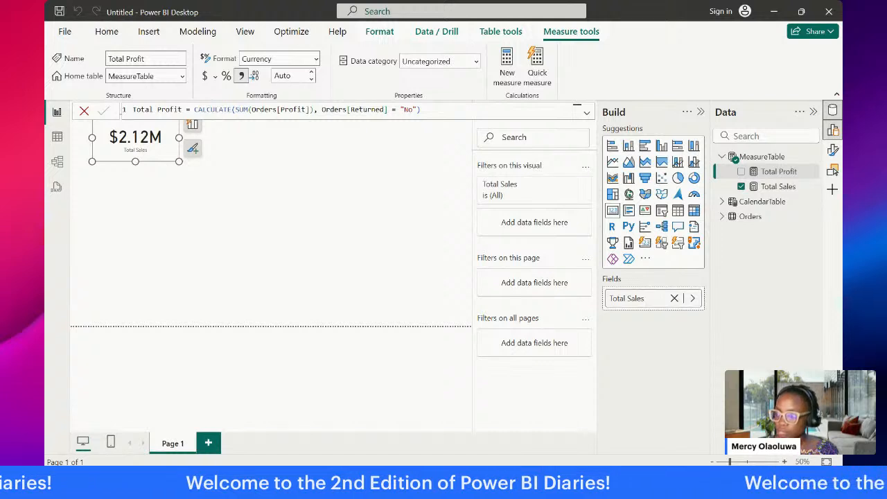
# Step: Show the Total Profit measure on a new card beside the Total Sales card
pyautogui.click(319, 178)
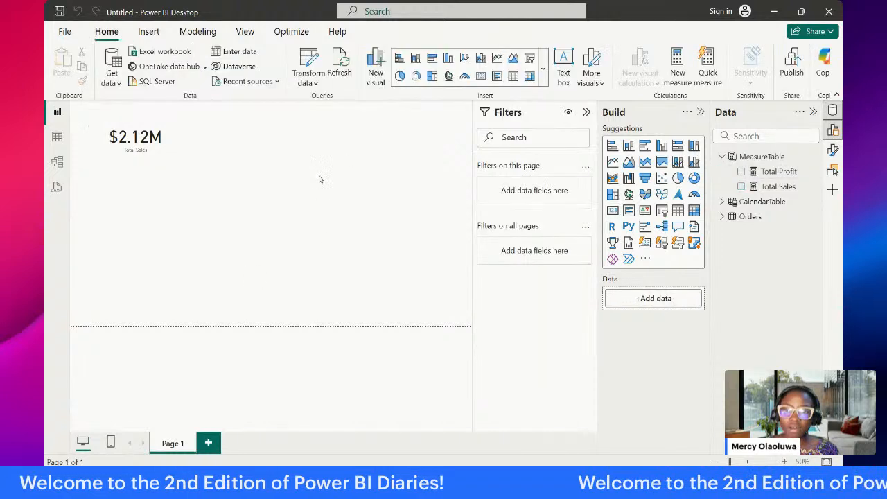
pyautogui.moveTo(779, 172); pyautogui.dragTo(263, 138)
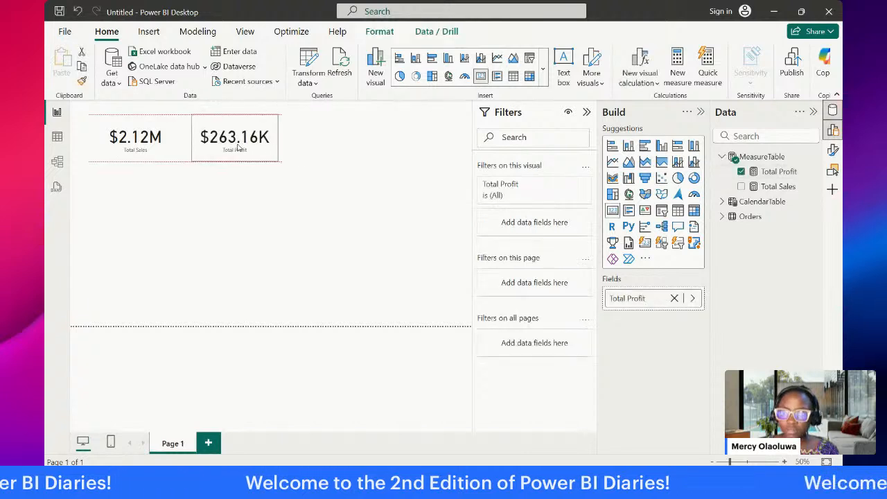
pyautogui.click(280, 199)
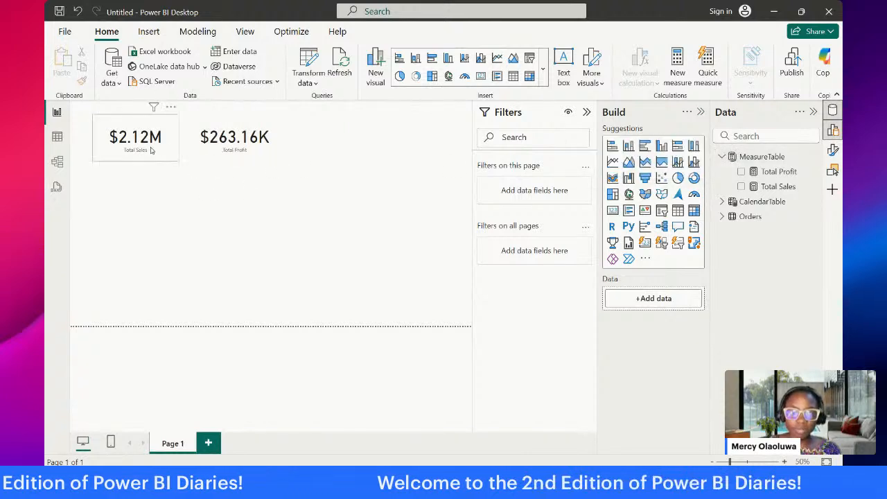
# Step: Create a new measure in MeasureTable and name it Profit Margin
pyautogui.click(762, 158)
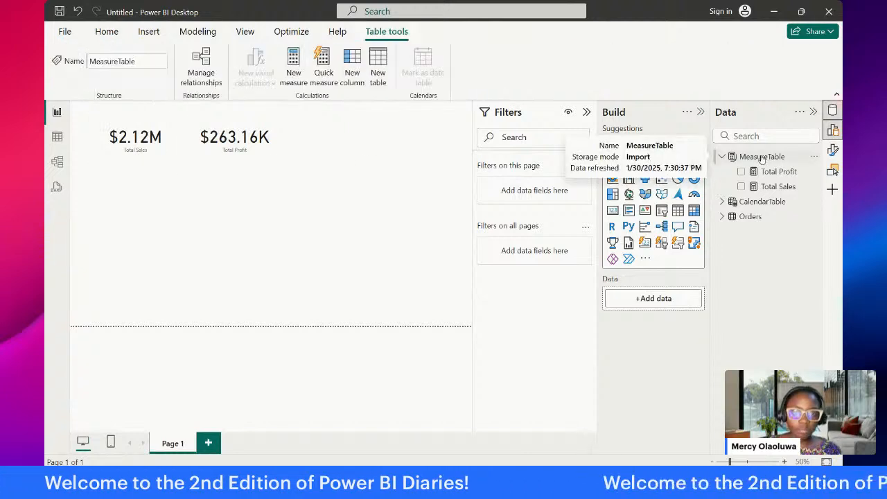
pyautogui.click(294, 75)
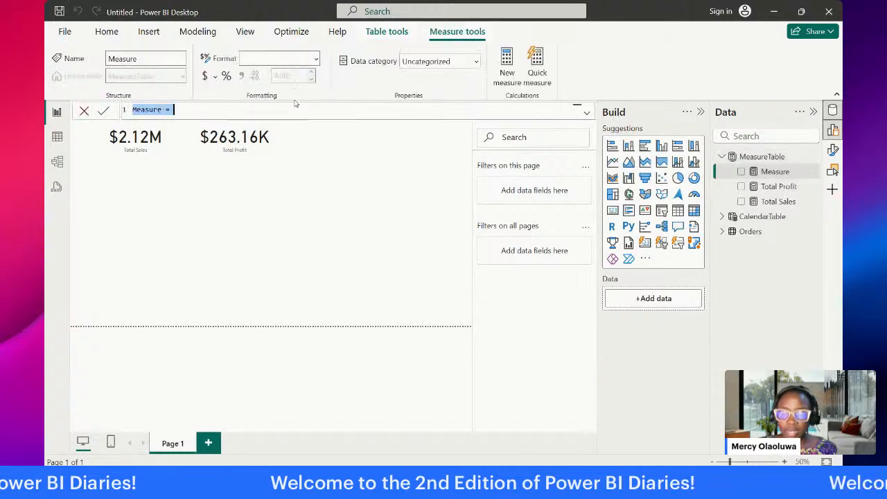
pyautogui.write('Di')
pyautogui.press('BackSpace')
pyautogui.press('BackSpace')
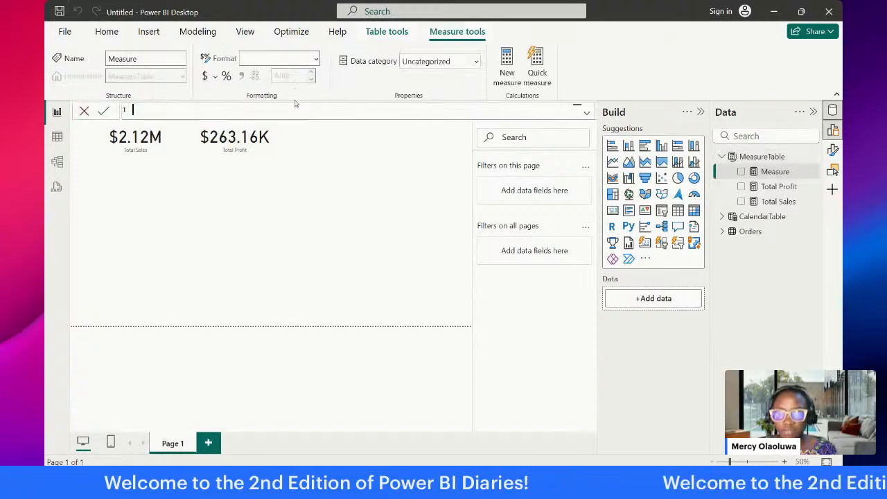
pyautogui.write('Pro')
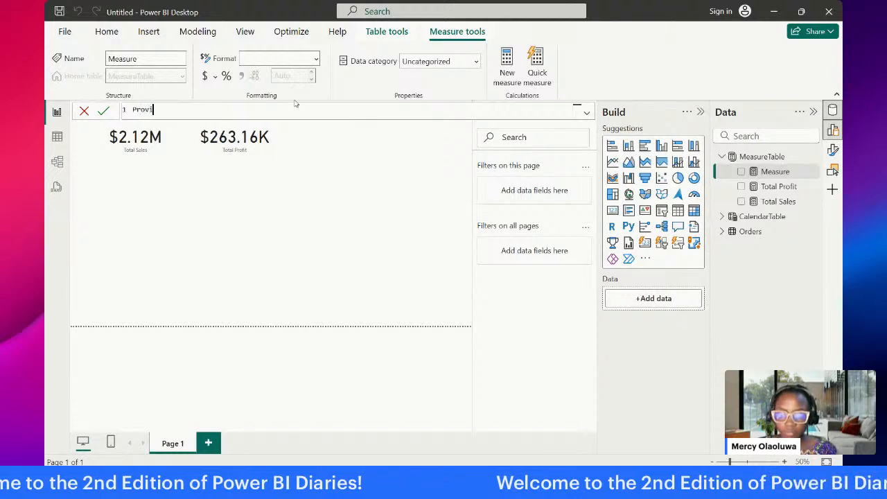
pyautogui.write('fit ')
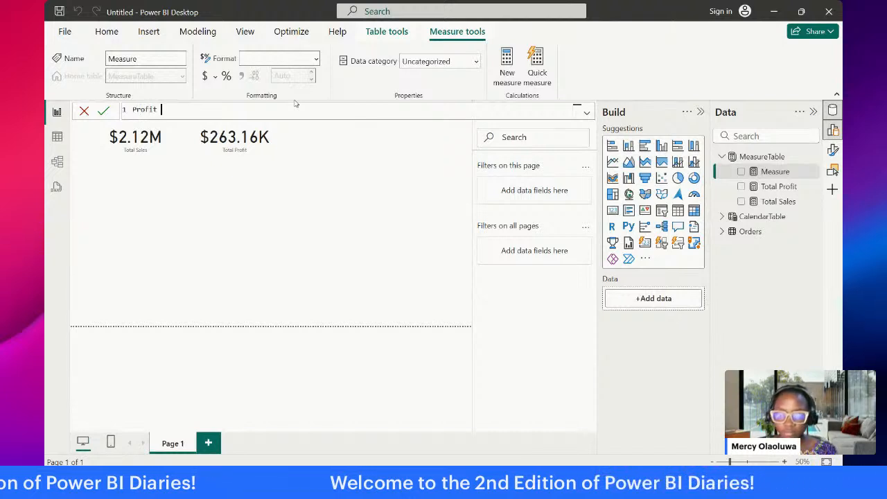
pyautogui.write('Margi')
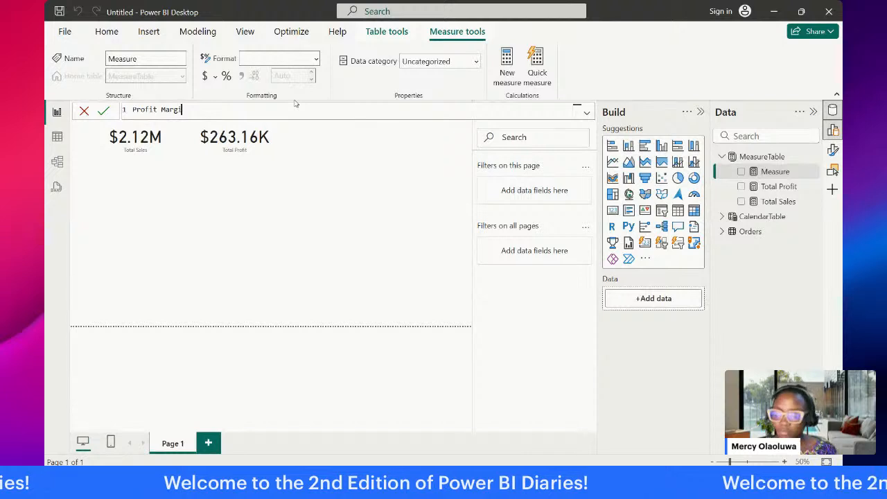
pyautogui.write('n')
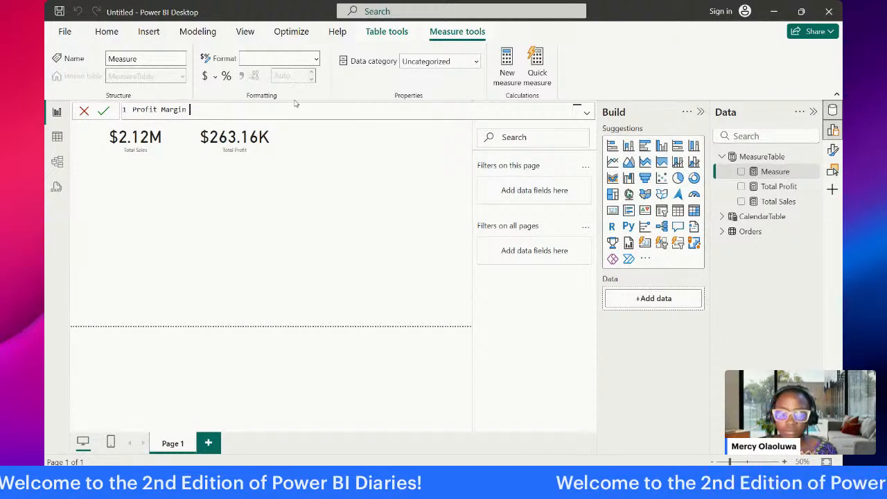
pyautogui.write(' = DIVIDE(')
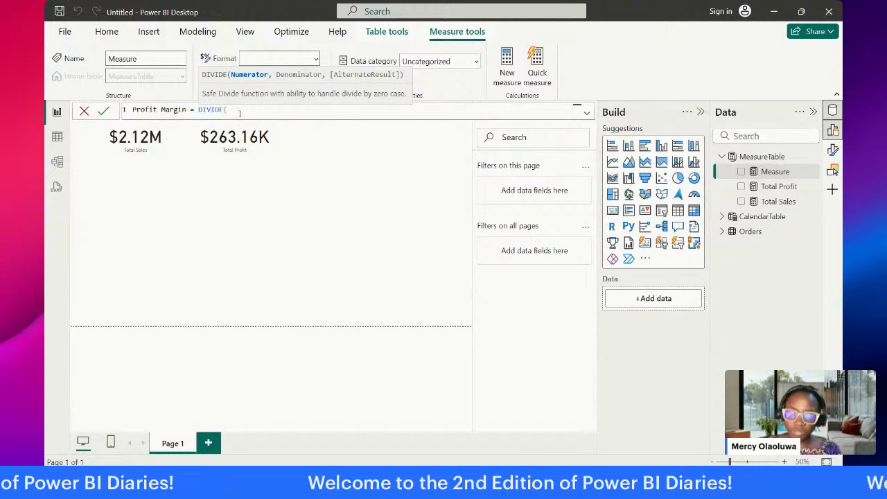
# Step: Define Profit Margin as DIVIDE([Total Profit], [Total Sales]) and commit the measure
pyautogui.write('[')
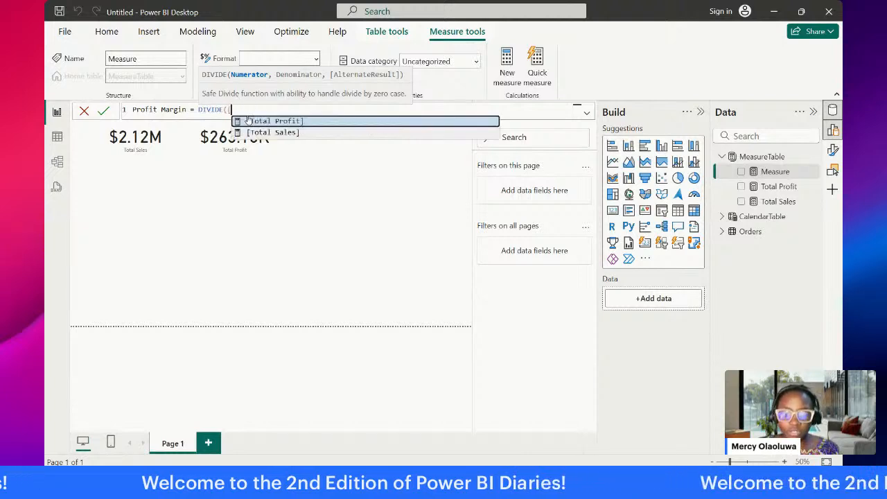
pyautogui.click(248, 120)
pyautogui.write(', [')
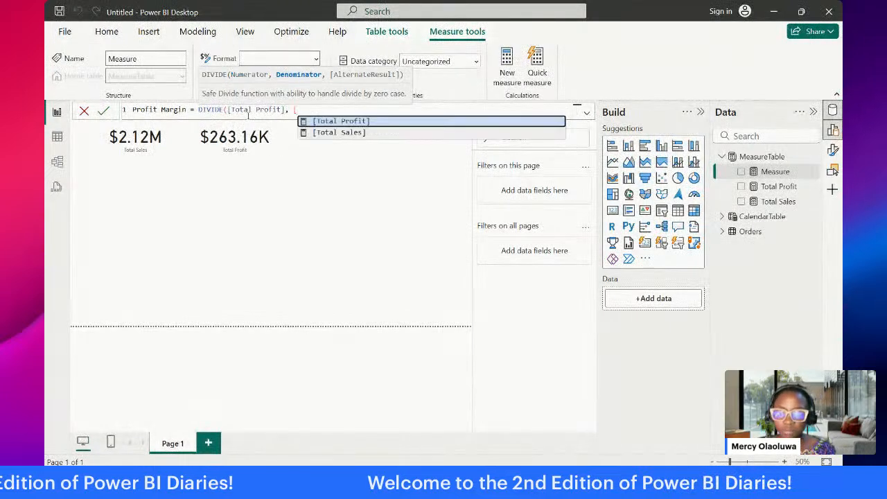
pyautogui.click(329, 132)
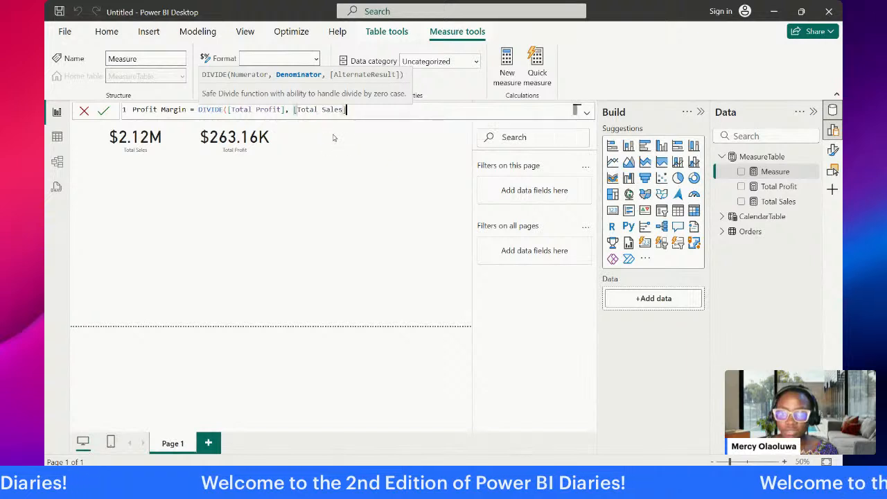
pyautogui.write(')')
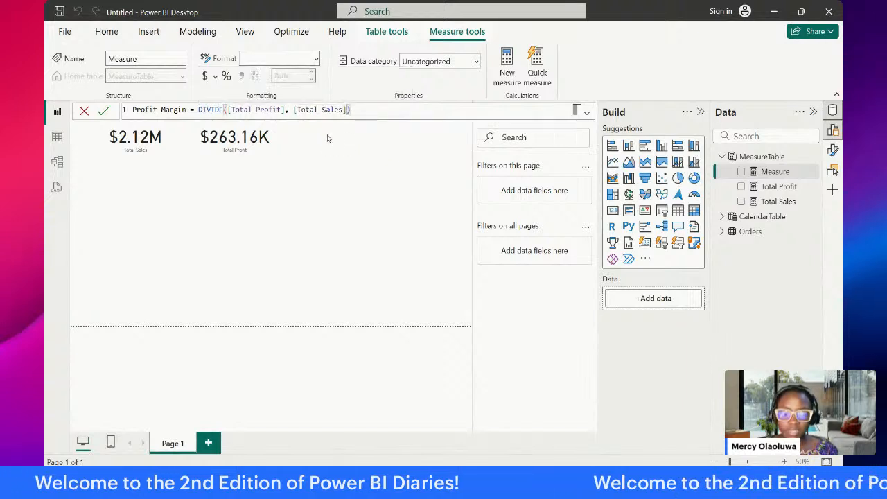
pyautogui.press('Return')
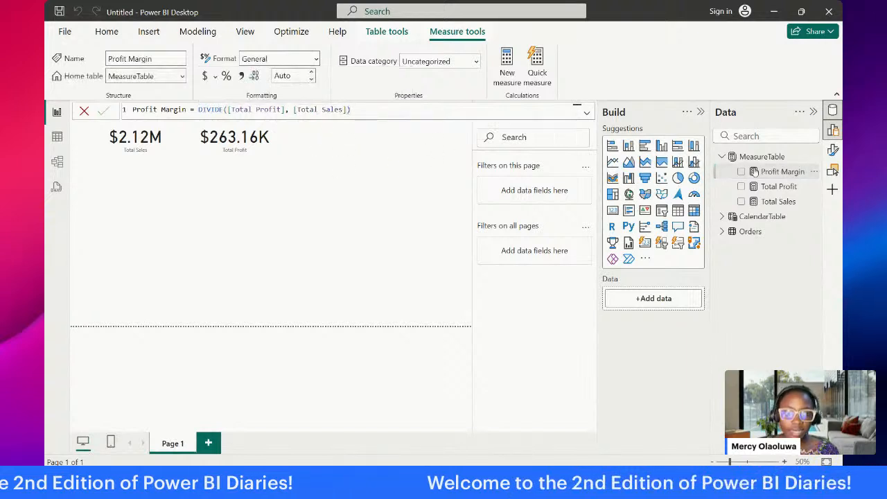
# Step: Show Profit Margin on a card beside the Total Profit card and shorten it to the other cards' height
pyautogui.moveTo(745, 171); pyautogui.dragTo(386, 198)
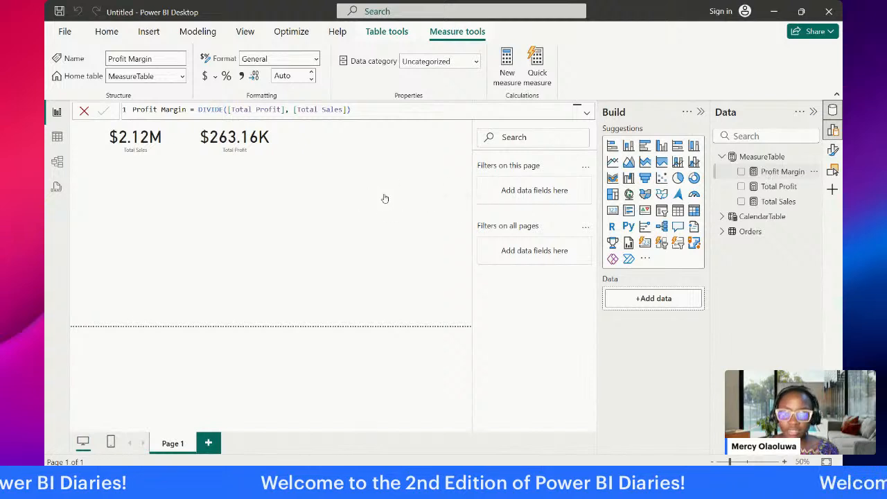
pyautogui.moveTo(426, 246); pyautogui.dragTo(341, 161)
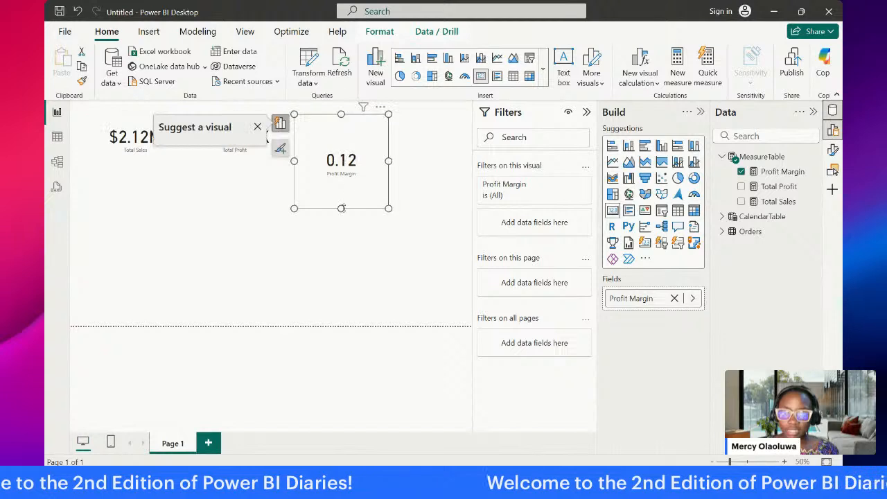
pyautogui.moveTo(343, 208); pyautogui.dragTo(352, 161)
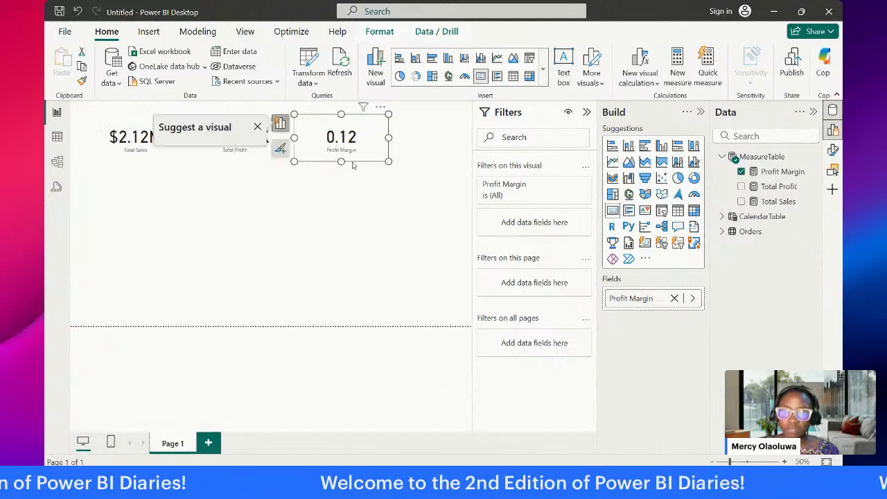
pyautogui.click(371, 193)
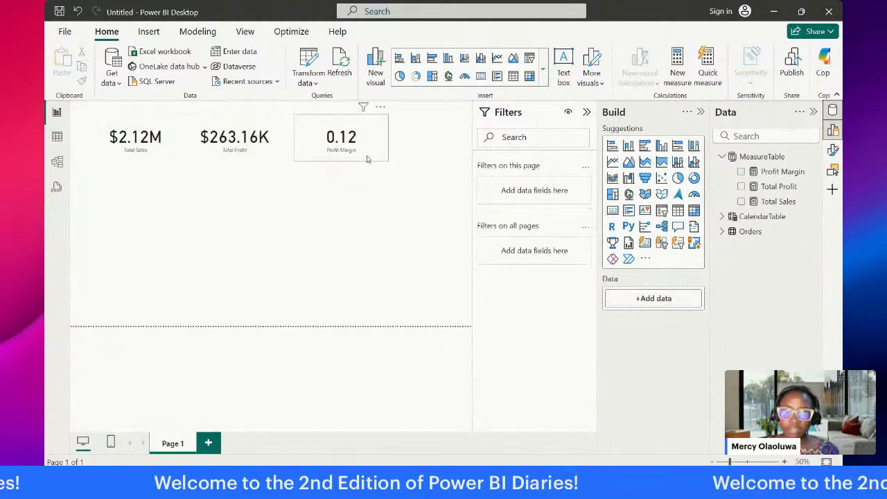
# Step: Format the Profit Margin measure as a percentage
pyautogui.click(367, 158)
pyautogui.click(769, 174)
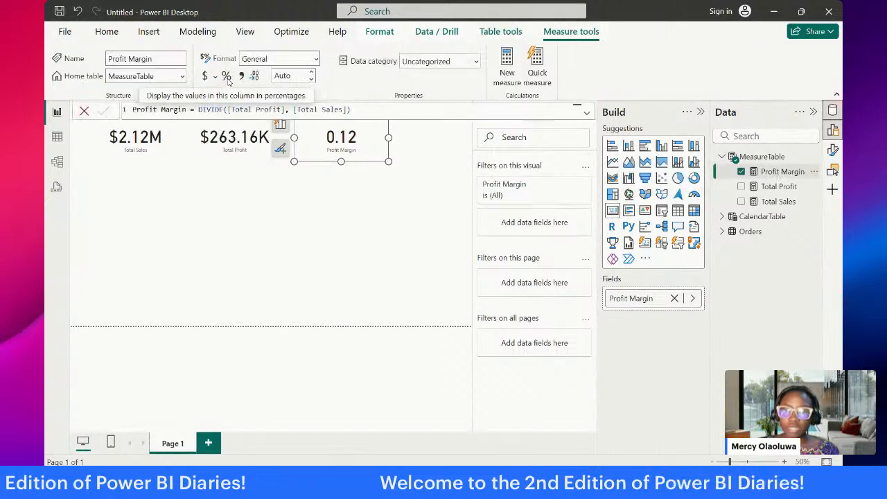
pyautogui.click(228, 78)
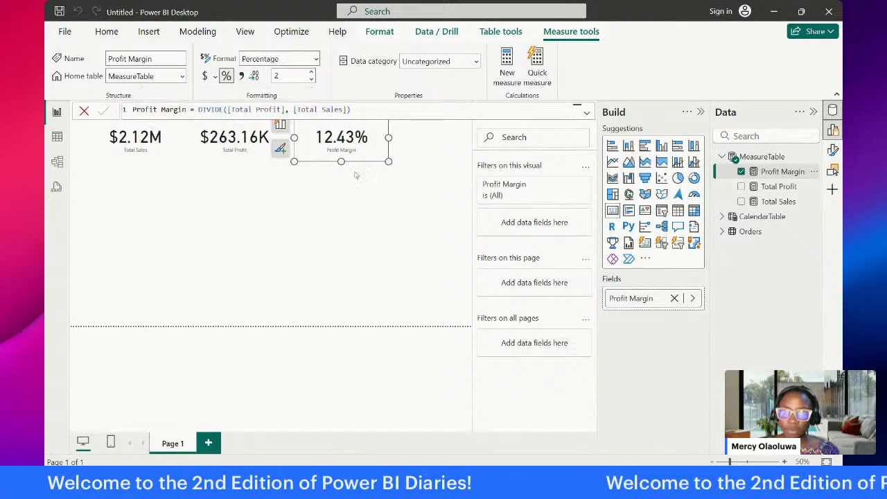
pyautogui.click(340, 189)
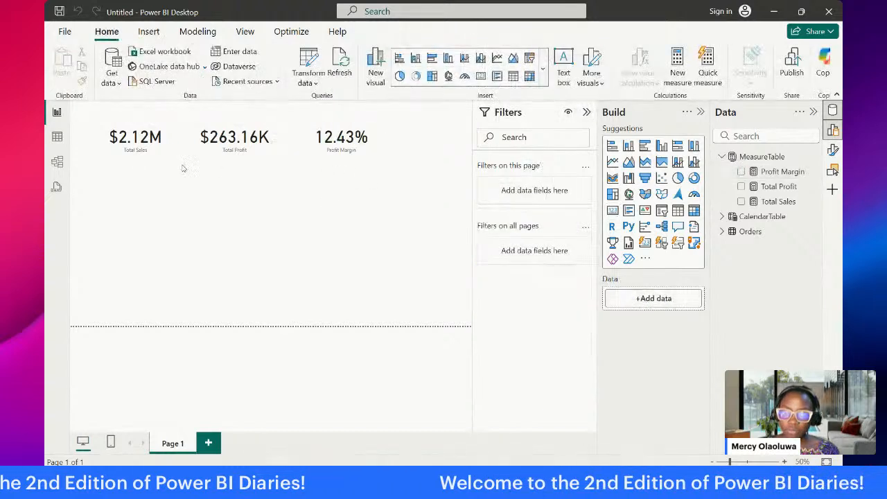
# Step: Shift the Total Sales and Total Profit cards slightly toward the page's left edge
pyautogui.click(151, 146)
pyautogui.moveTo(150, 146); pyautogui.dragTo(135, 146)
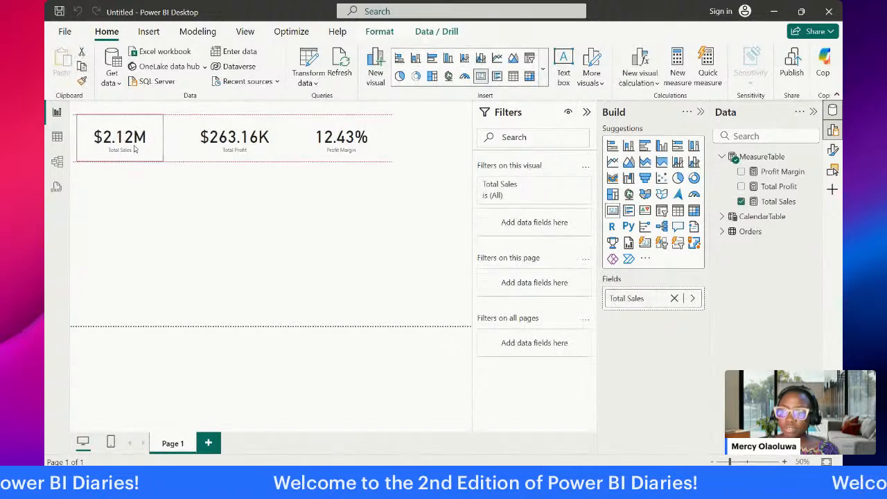
pyautogui.click(205, 139)
pyautogui.moveTo(205, 140); pyautogui.dragTo(191, 140)
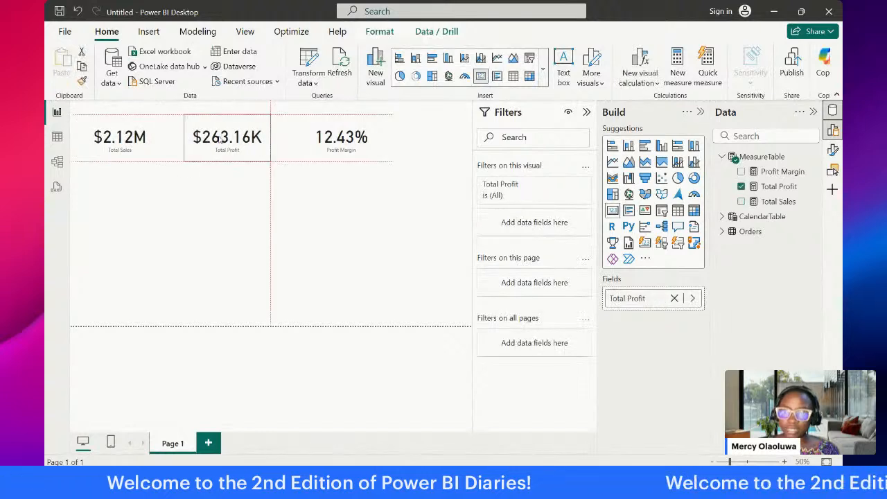
# Step: Collapse the Filters pane and close the Format pane to enlarge the report canvas
pyautogui.doubleClick(132, 139)
pyautogui.click(226, 137)
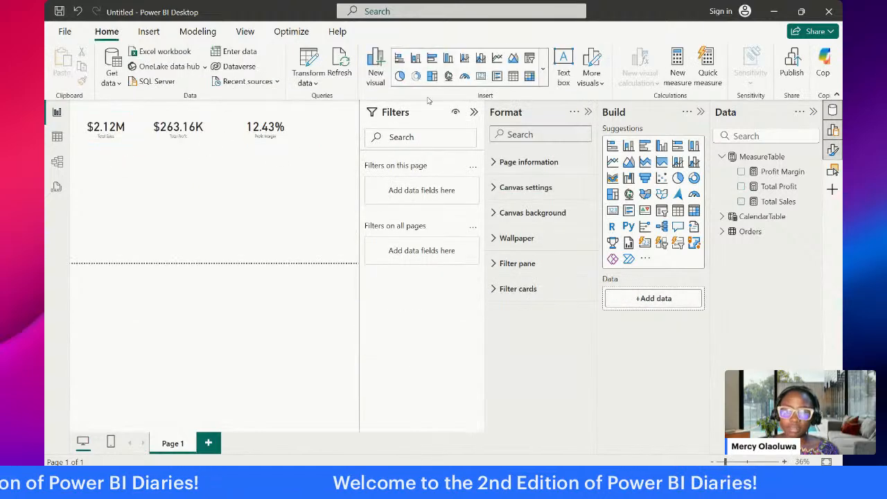
pyautogui.click(474, 111)
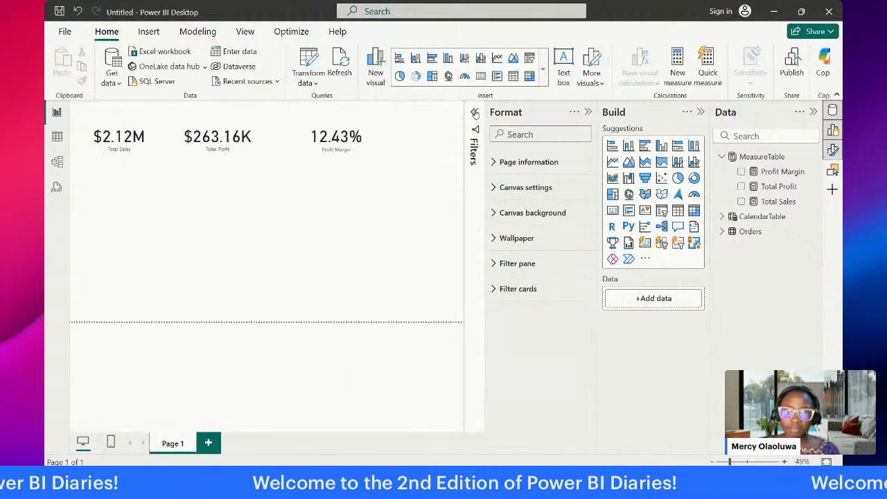
pyautogui.click(588, 112)
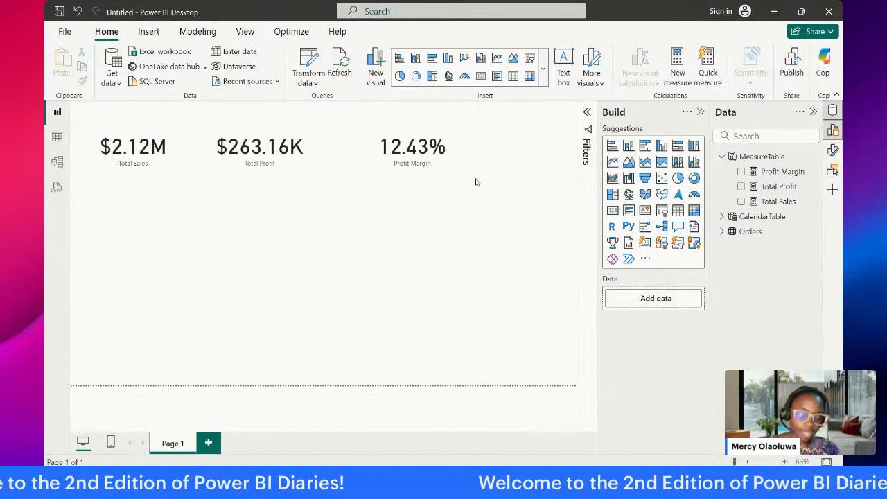
# Step: Expand the Orders table and look through its fields
pyautogui.click(722, 233)
pyautogui.scroll(-3, 762, 291)
pyautogui.scroll(3, 797, 326)
pyautogui.scroll(-3, 800, 328)
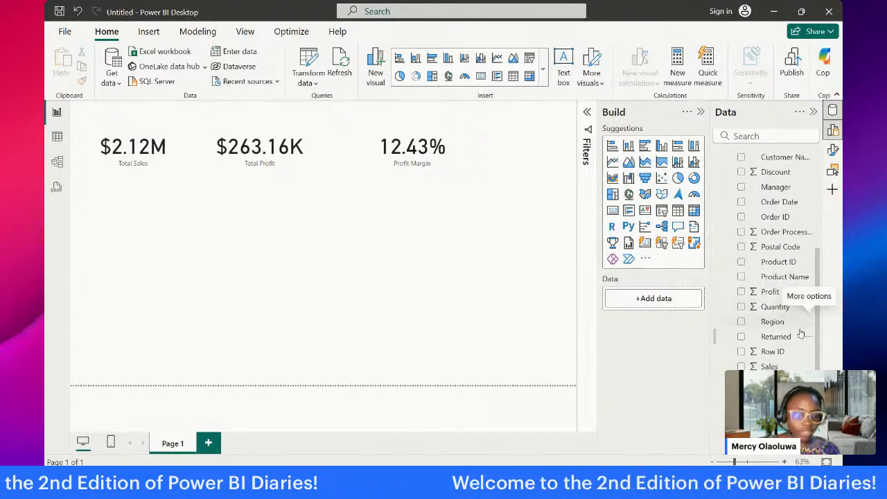
# Step: Move the Total Profit and Profit Margin cards closer to the Total Sales card in the same row
pyautogui.click(378, 164)
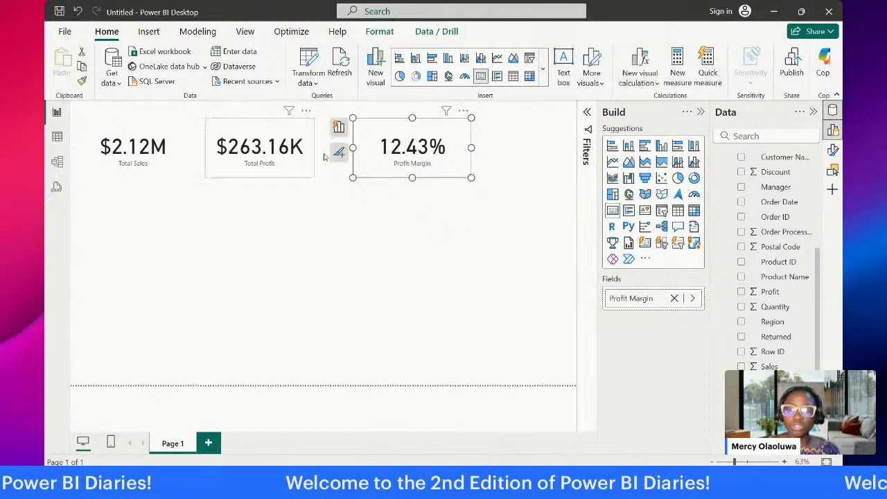
pyautogui.click(263, 157)
pyautogui.moveTo(263, 157); pyautogui.dragTo(237, 156)
pyautogui.moveTo(373, 158); pyautogui.dragTo(317, 159)
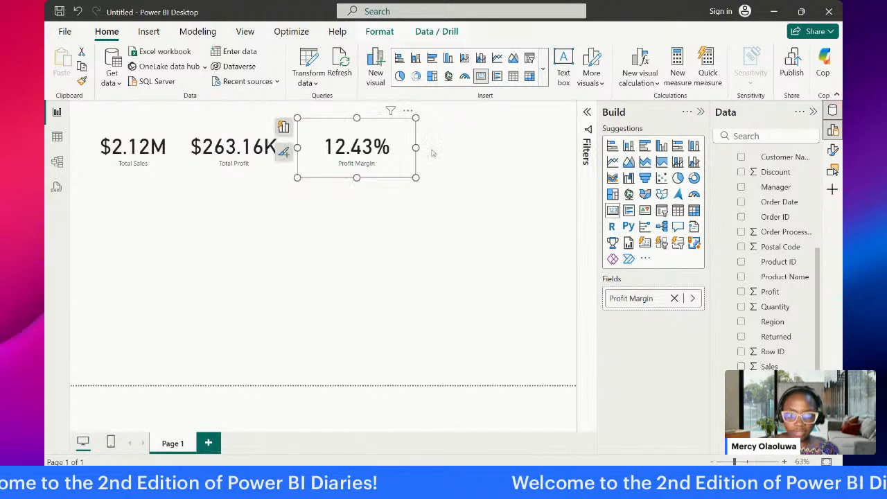
pyautogui.click(458, 158)
# Step: Create a measure in MeasureTable with the formula Avg OPT = AVERAGE(Orders[Order Processing Time])
pyautogui.scroll(4, 723, 149)
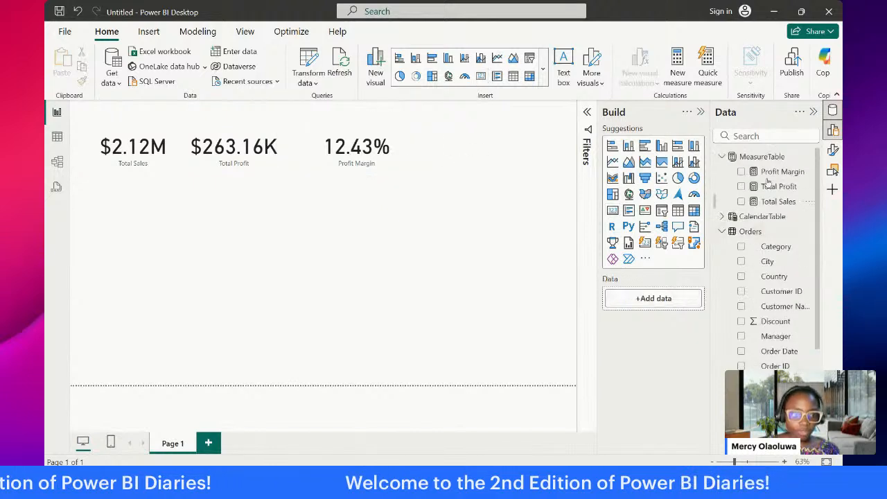
pyautogui.click(763, 156)
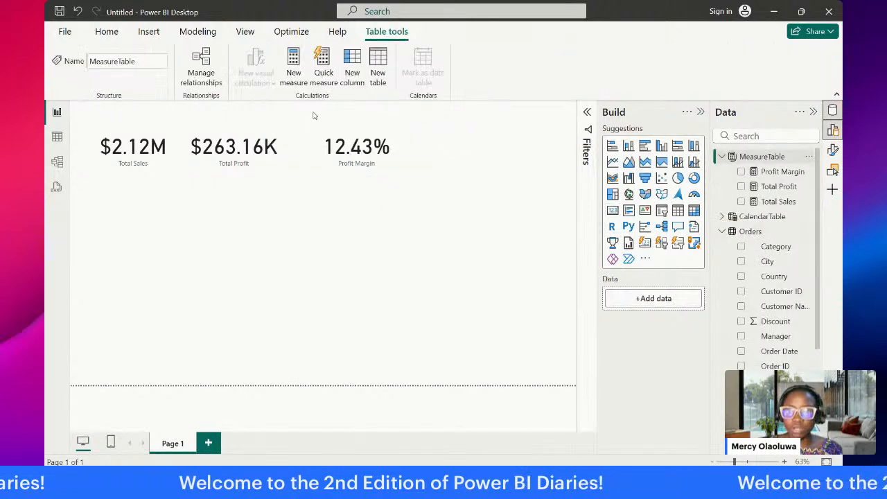
pyautogui.click(294, 64)
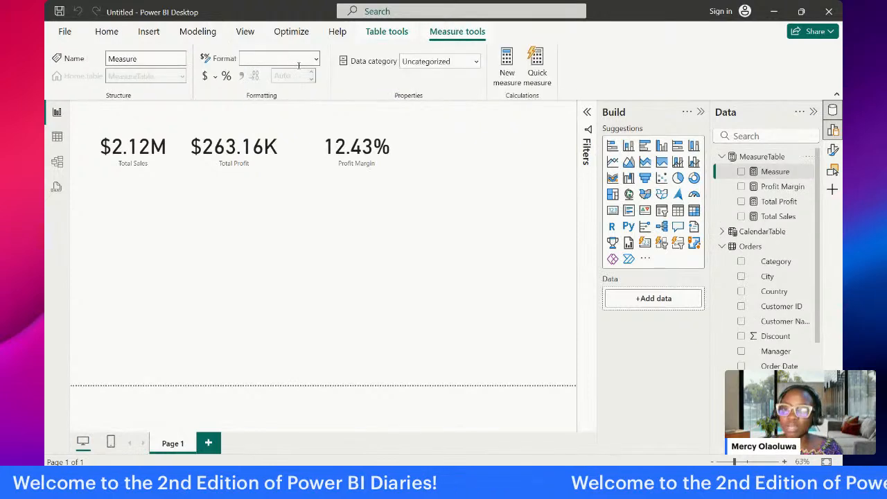
pyautogui.write('A')
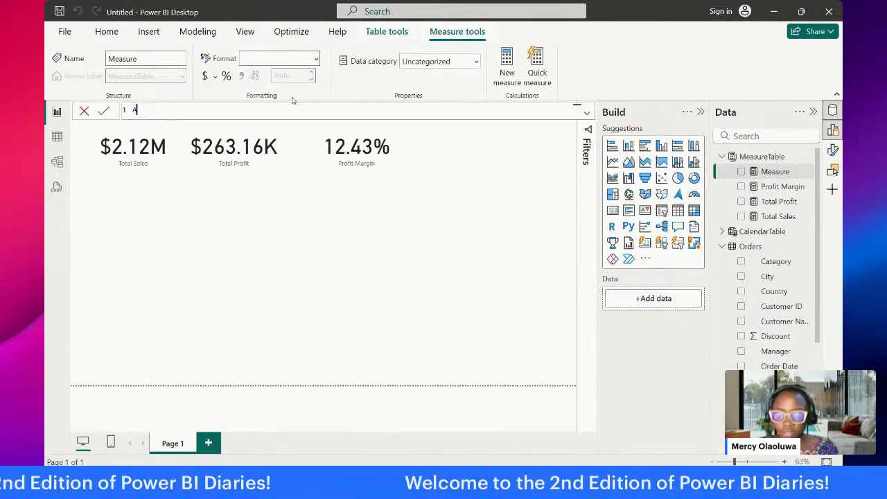
pyautogui.write('vg ')
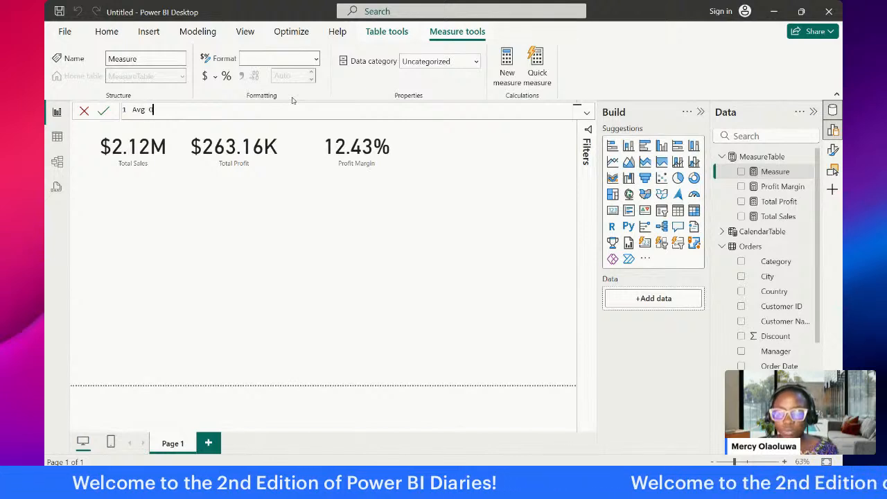
pyautogui.write('Of')
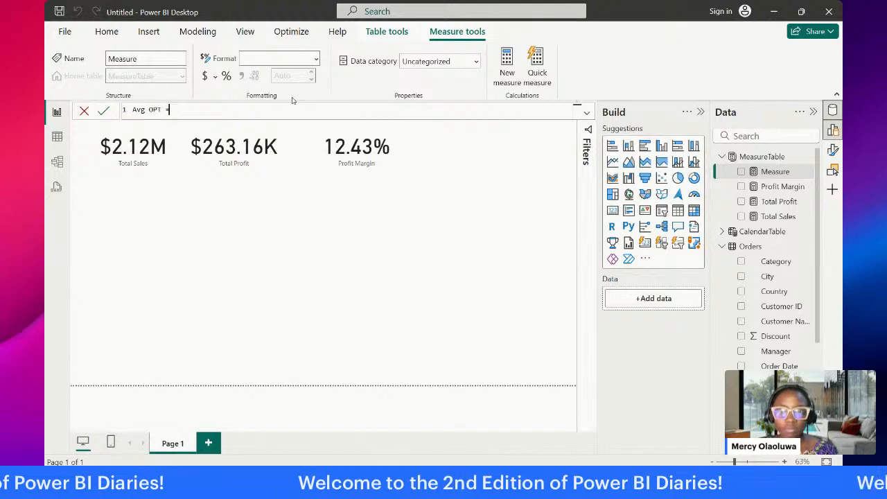
pyautogui.write('T = AVERAGE(')
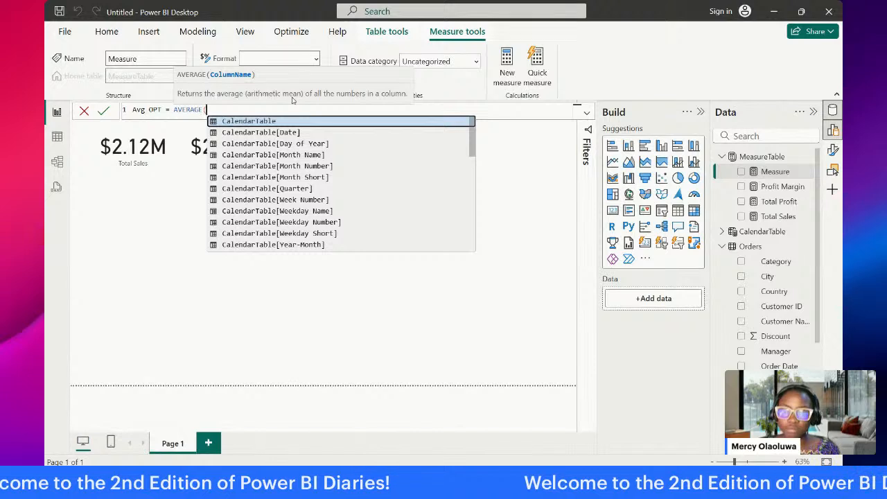
pyautogui.write('o')
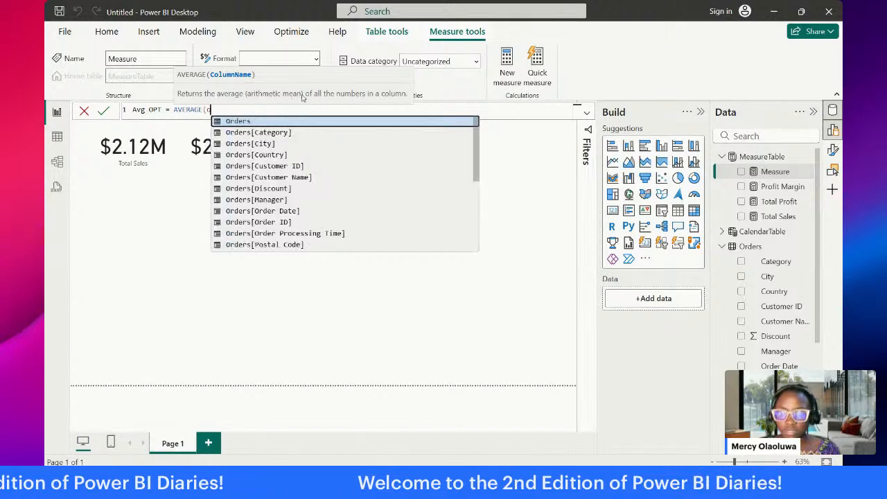
pyautogui.press('Tab')
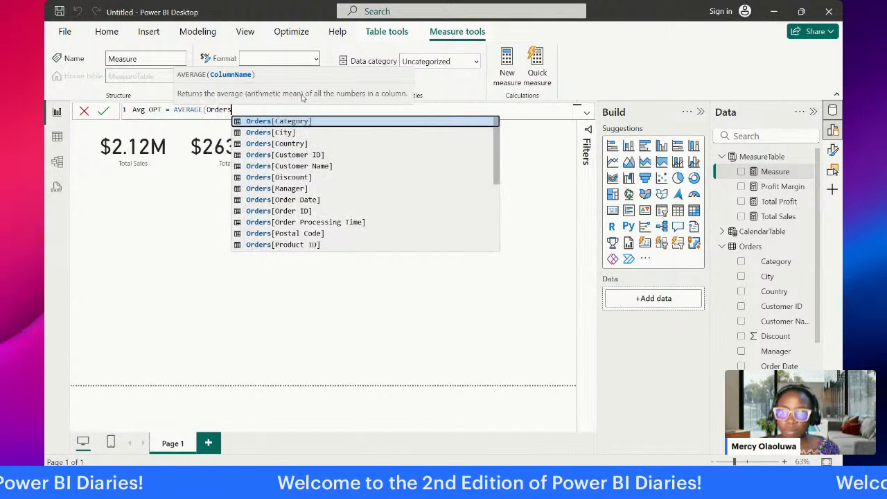
pyautogui.click(339, 222)
pyautogui.write(')')
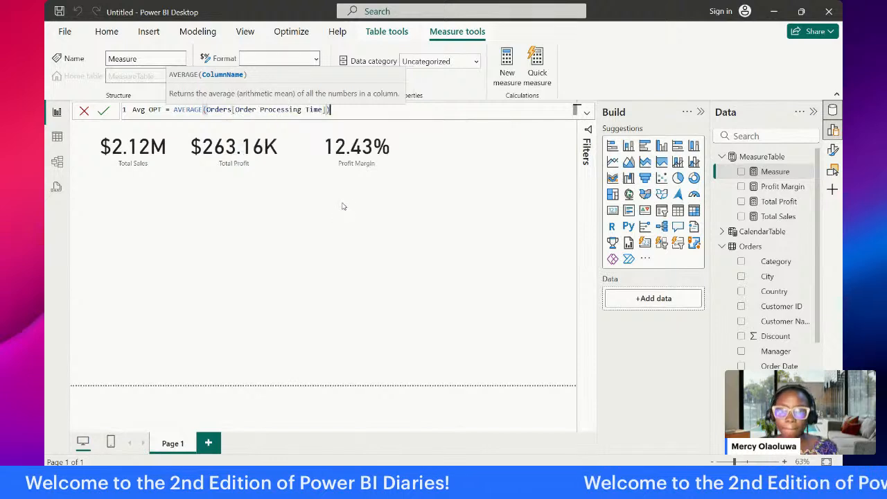
pyautogui.press('Return')
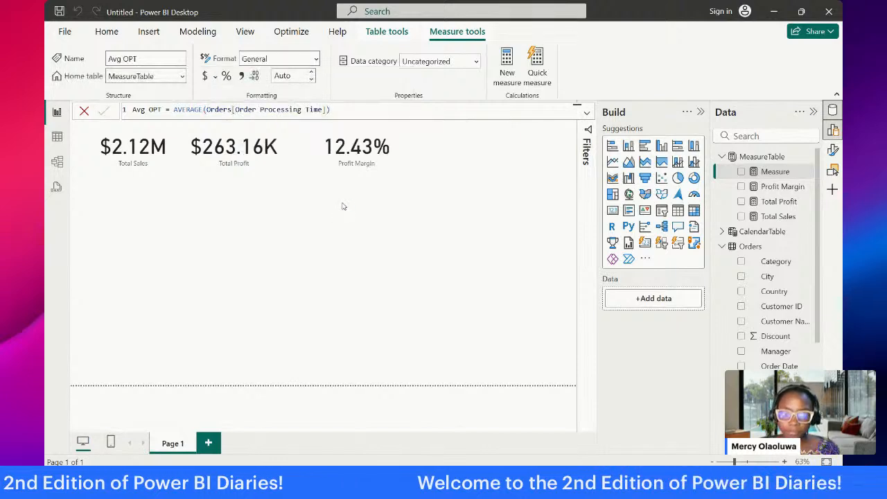
# Step: Shift the Profit Margin card slightly closer to the Total Profit card, keeping it in the same row
pyautogui.click(341, 165)
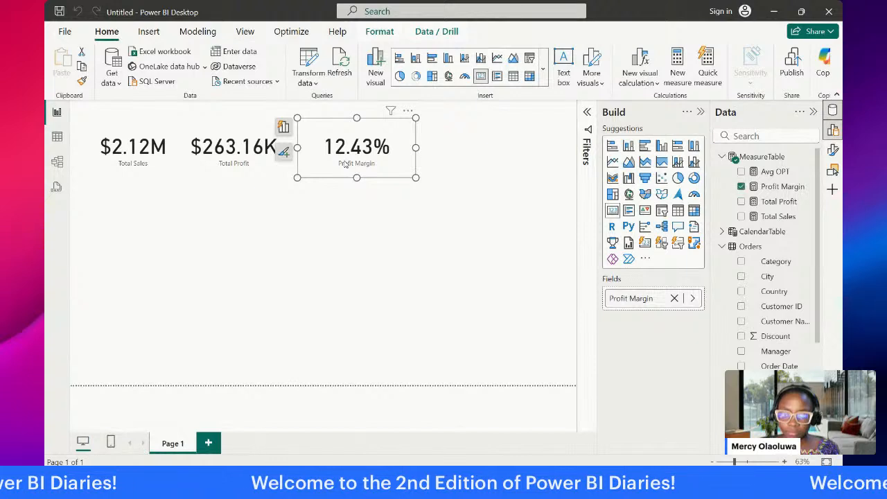
pyautogui.click(323, 216)
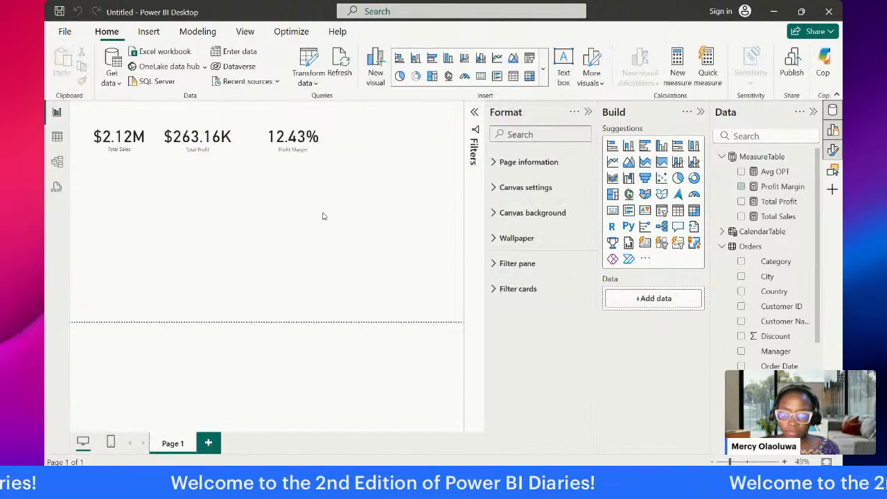
pyautogui.click(303, 142)
pyautogui.moveTo(303, 142); pyautogui.dragTo(307, 146)
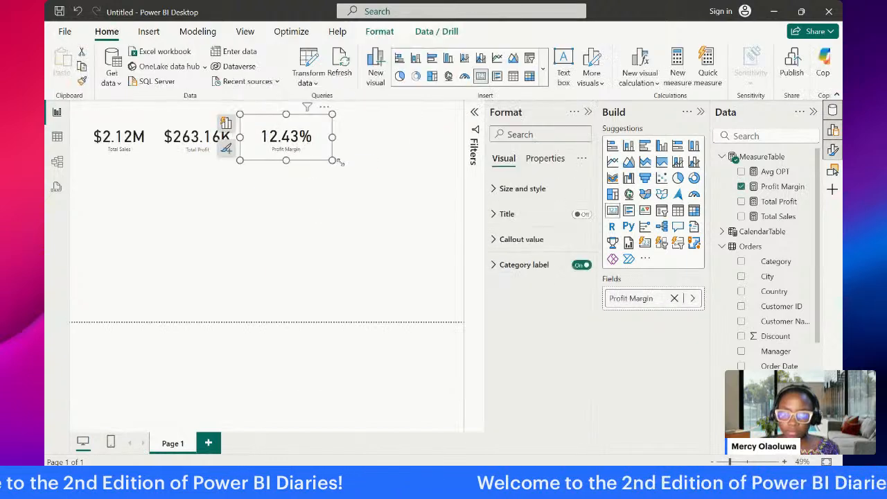
pyautogui.click(346, 169)
# Step: Add a card showing the Avg OPT measure beside the Profit Margin card in the same row
pyautogui.moveTo(774, 171); pyautogui.dragTo(365, 150)
pyautogui.click(321, 190)
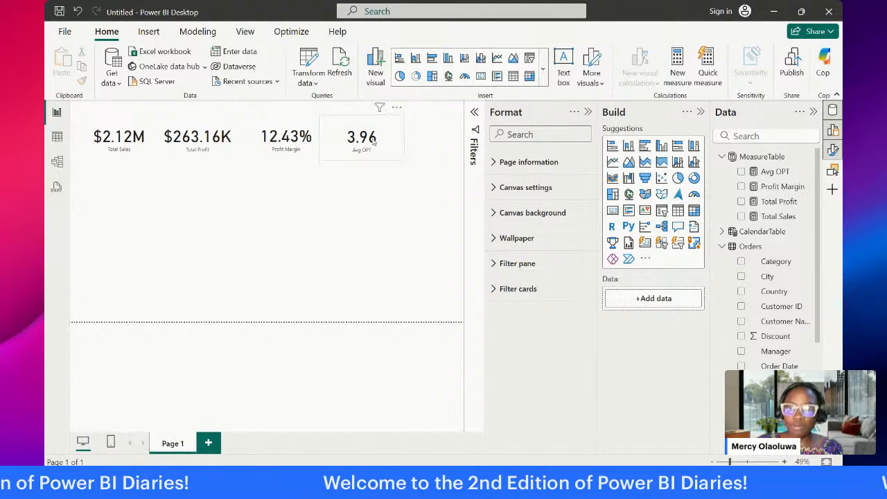
pyautogui.click(390, 129)
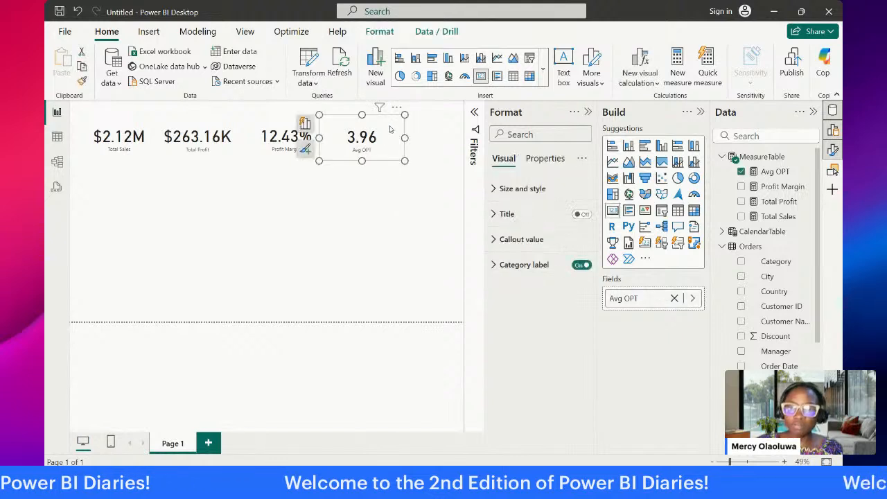
pyautogui.click(360, 188)
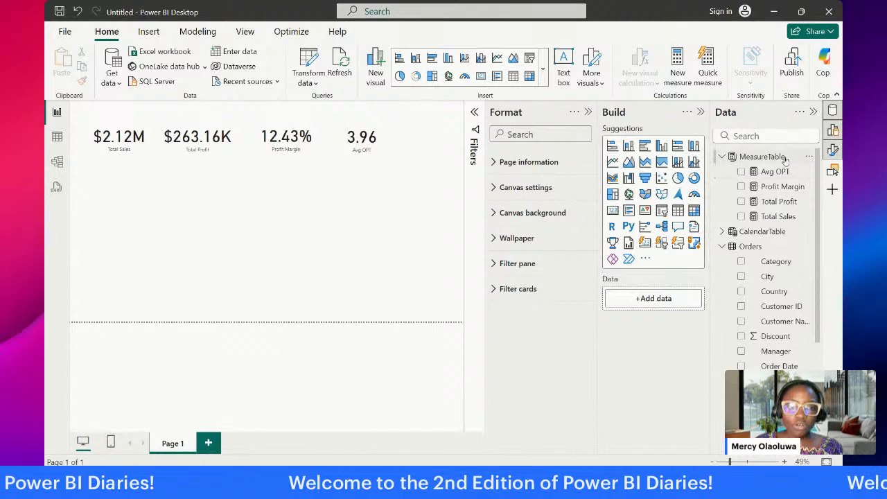
# Step: Close the Format pane and create a measure in MeasureTable with the formula Orders = COUNT(Orders[Row ID])
pyautogui.click(763, 157)
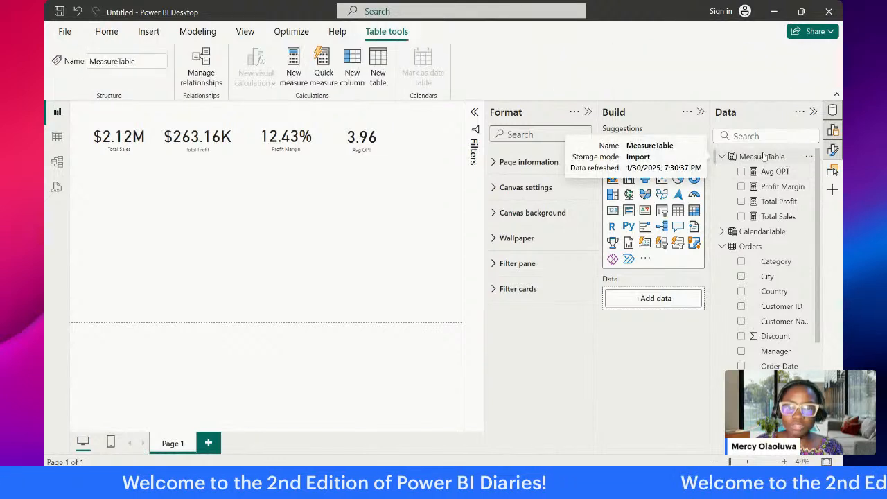
pyautogui.click(587, 113)
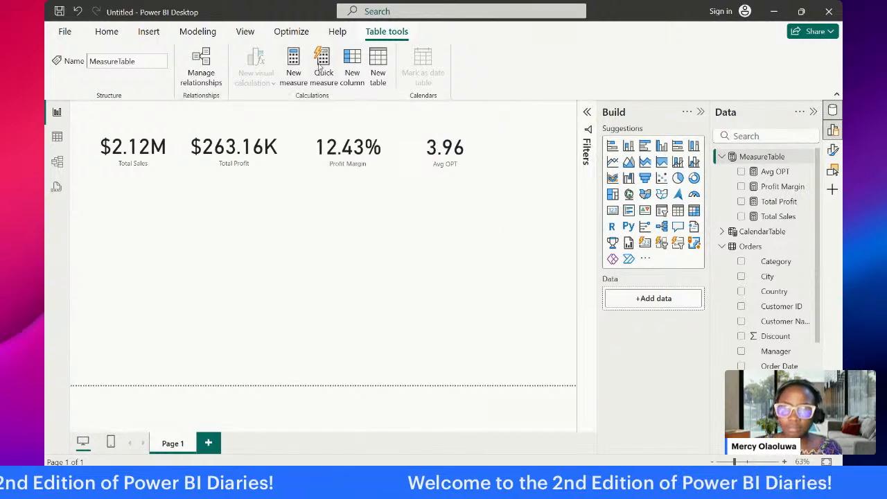
pyautogui.click(294, 68)
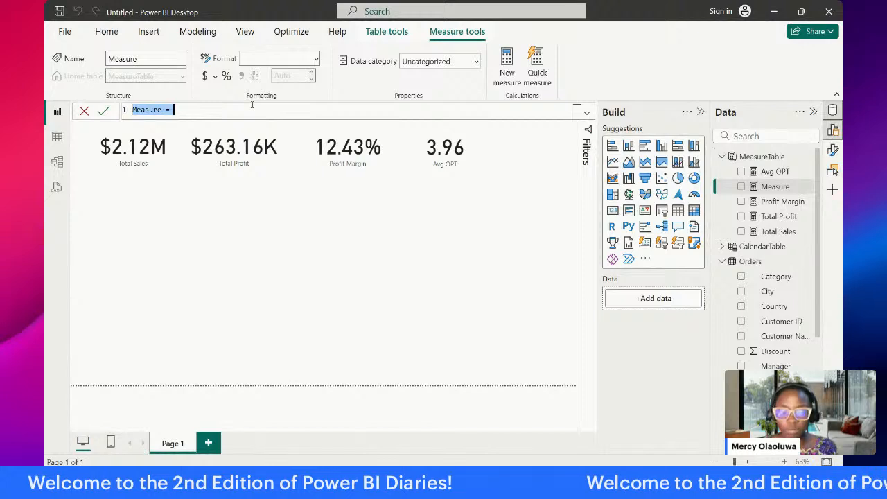
pyautogui.write('Order ')
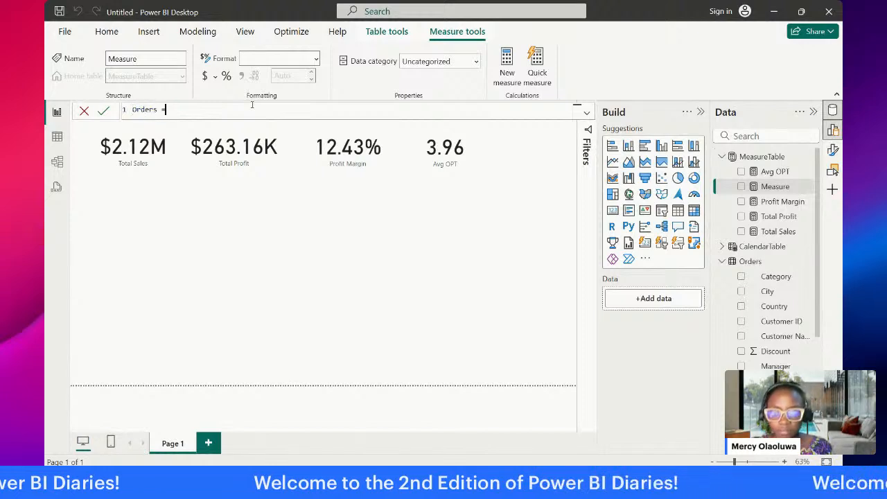
pyautogui.write(' = count')
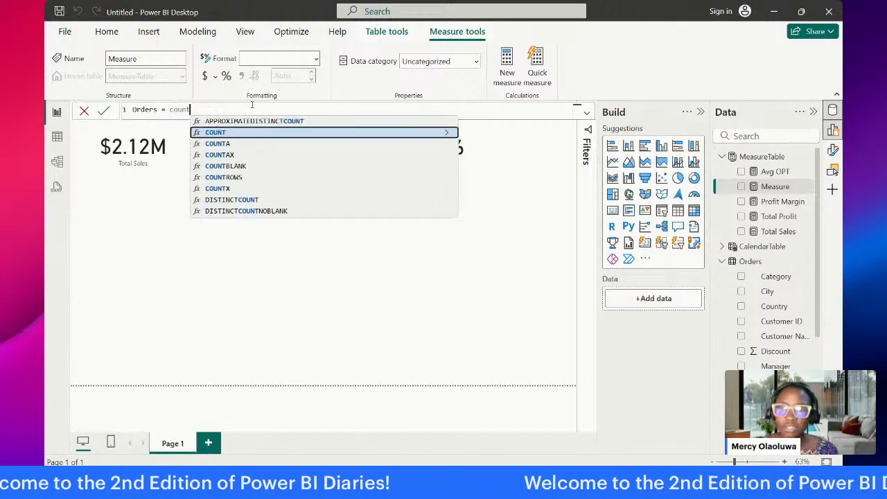
pyautogui.press('Tab')
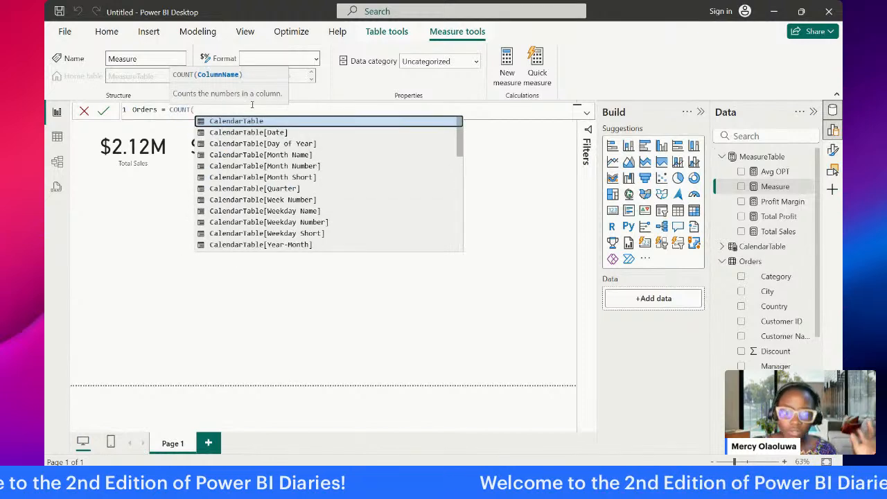
pyautogui.write('Orders')
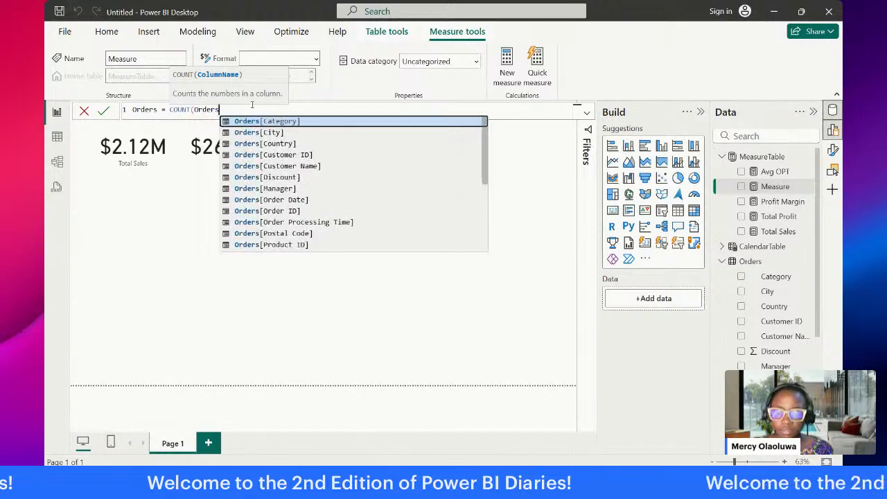
pyautogui.write('[')
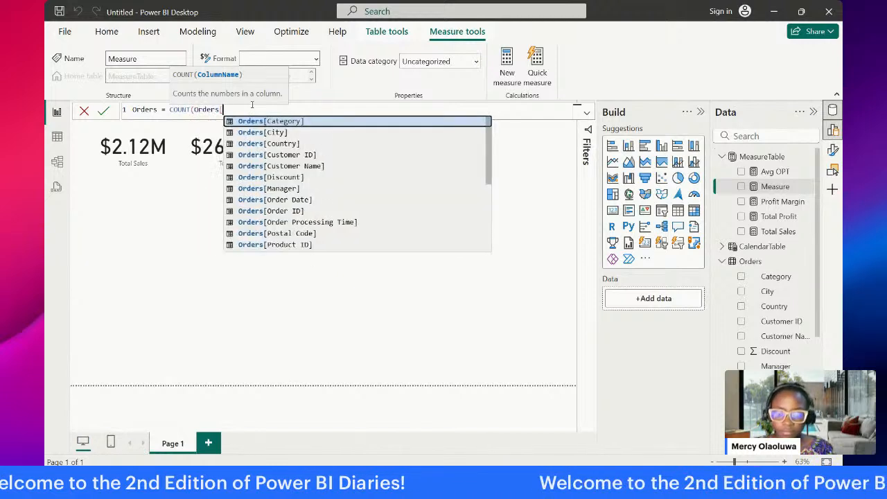
pyautogui.write('r')
pyautogui.click(270, 143)
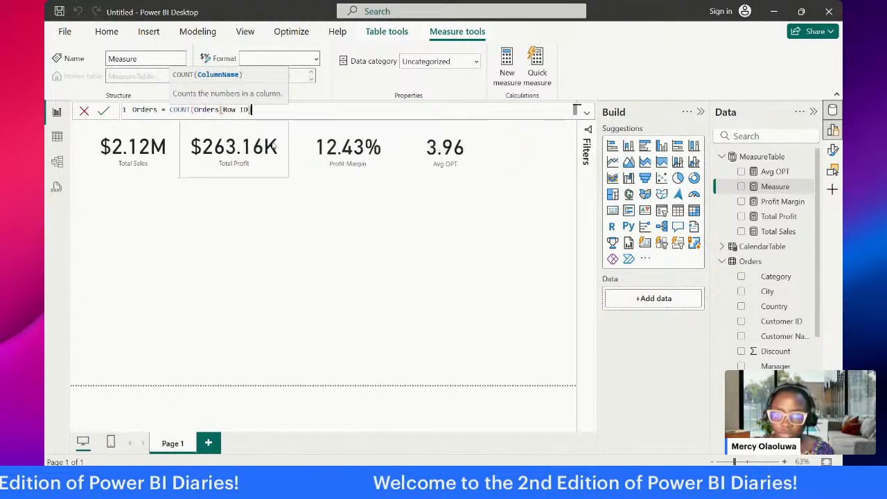
pyautogui.write(')')
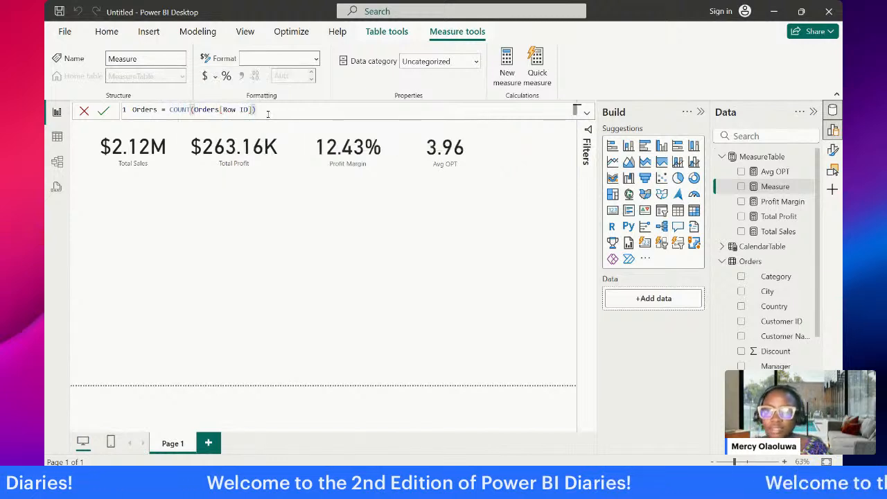
pyautogui.press('Return')
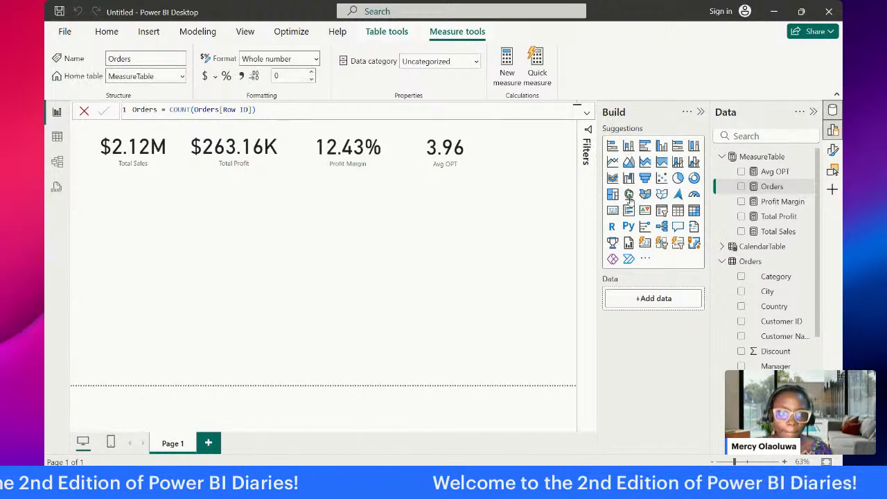
# Step: Add a card showing the Orders measure beside the Avg OPT card at the end of the row
pyautogui.moveTo(762, 186); pyautogui.dragTo(534, 161)
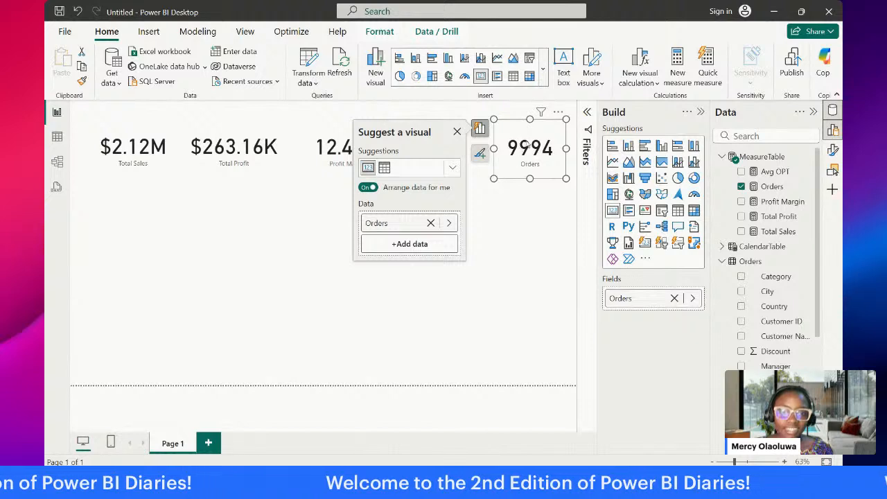
pyautogui.click(556, 221)
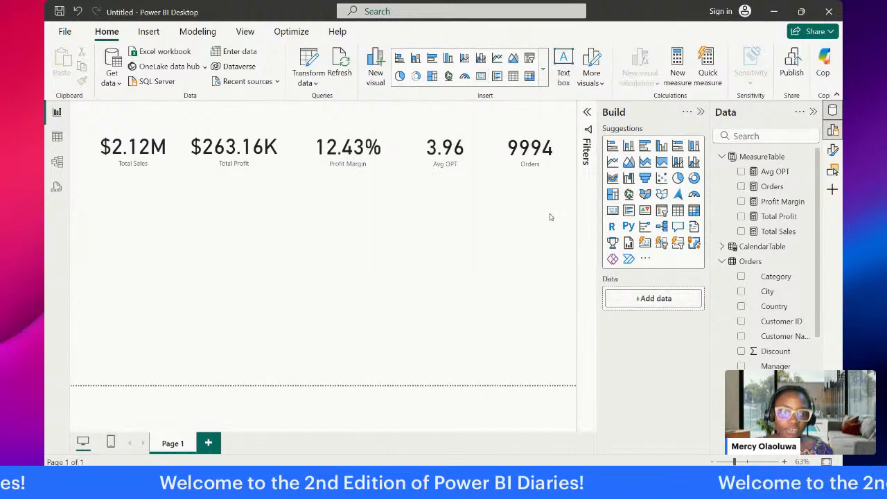
# Step: Insert a slicer below the Total Sales card, trying Country as its field before replacing it with Category from the Orders table
pyautogui.click(662, 212)
pyautogui.moveTo(132, 264); pyautogui.dragTo(138, 274)
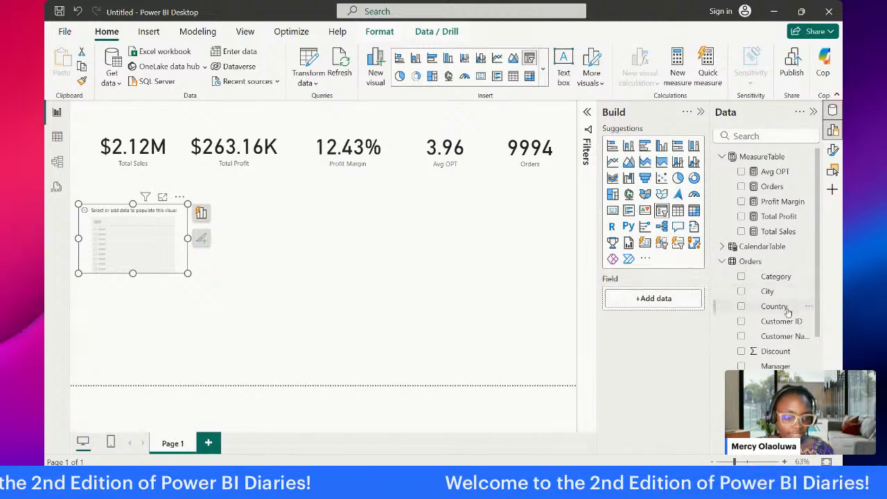
pyautogui.moveTo(776, 307); pyautogui.dragTo(149, 253)
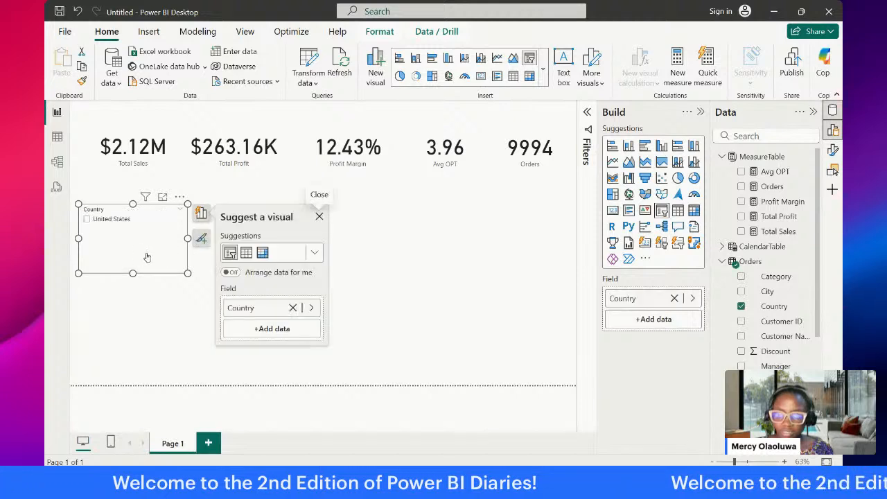
pyautogui.click(742, 307)
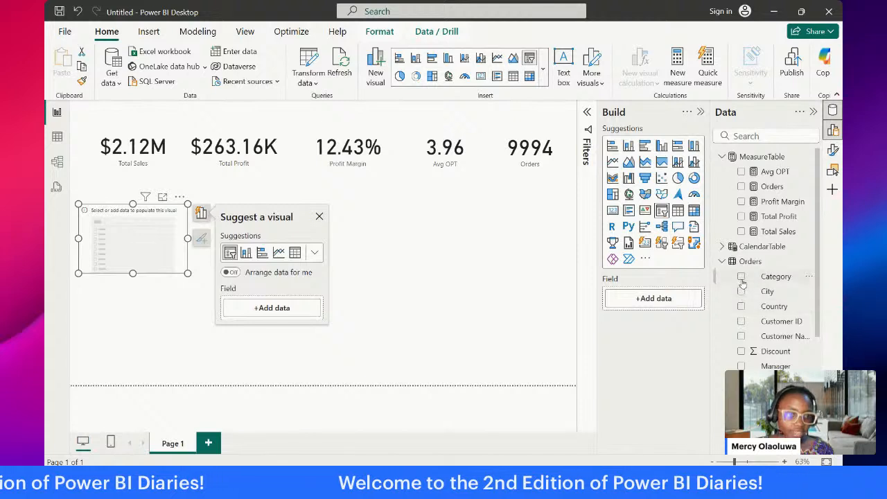
pyautogui.click(741, 277)
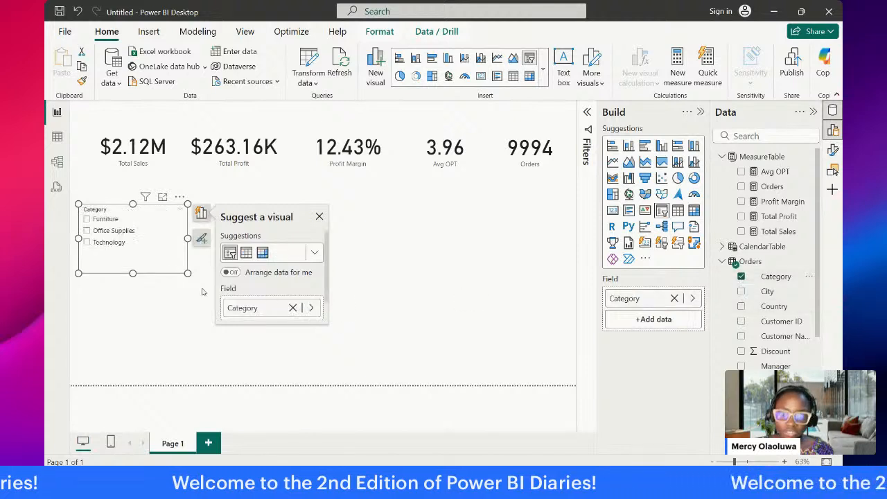
pyautogui.click(142, 292)
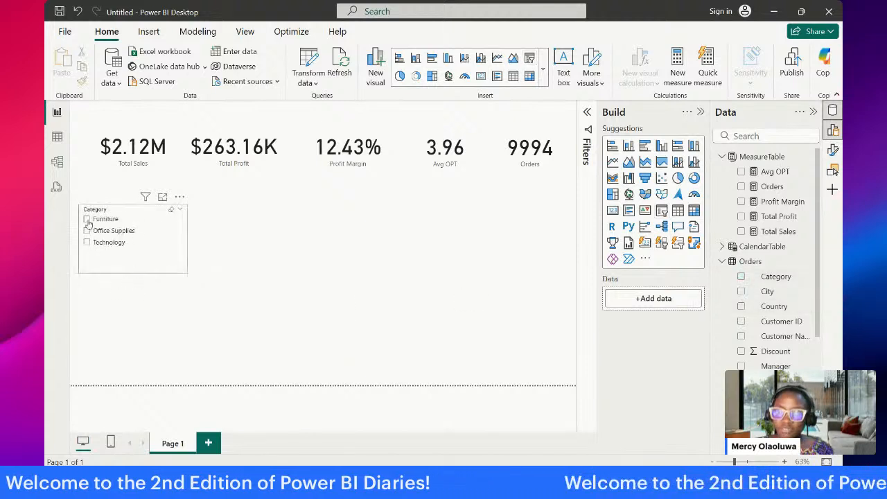
# Step: Test the Category slicer by filtering the cards to Furniture, and clear the filter again
pyautogui.click(87, 219)
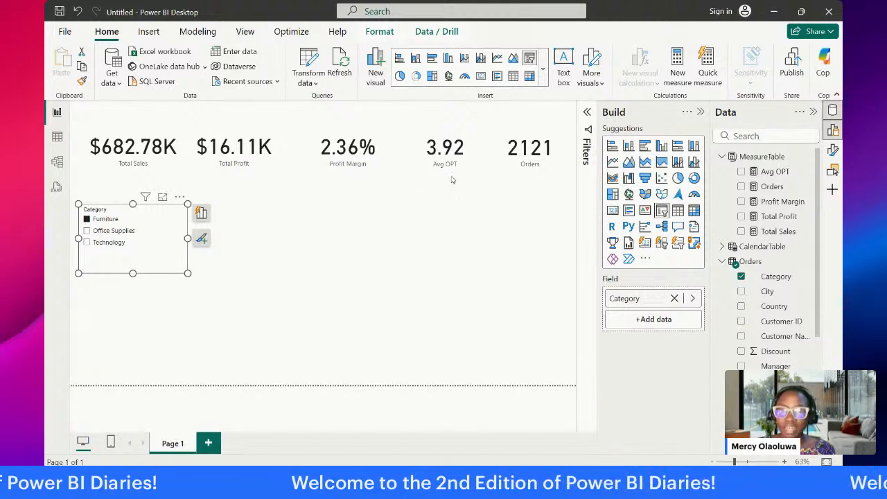
pyautogui.click(523, 146)
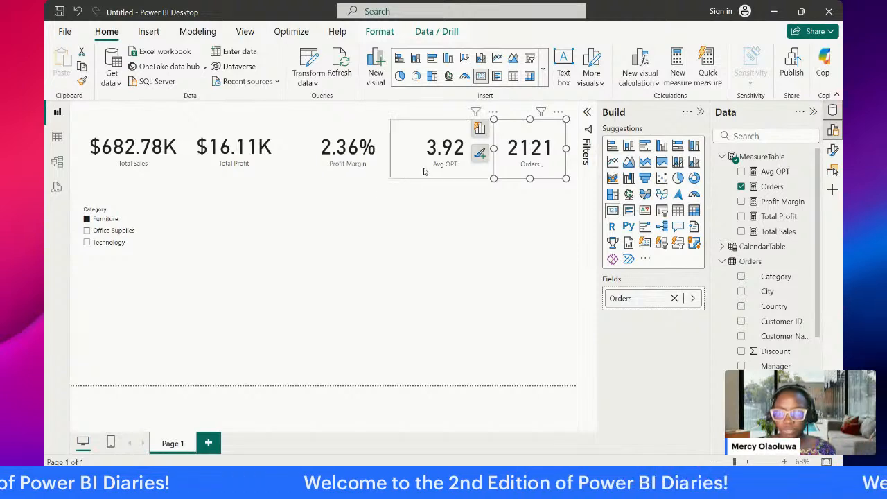
pyautogui.click(86, 220)
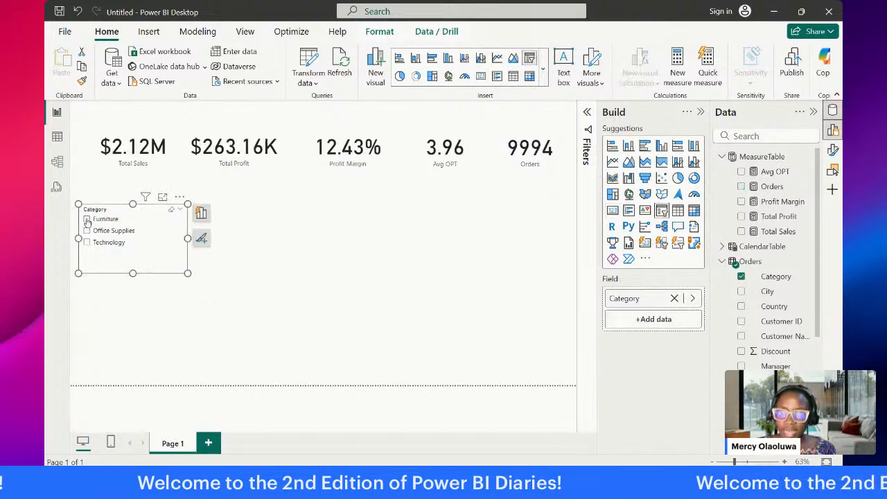
pyautogui.click(87, 219)
pyautogui.click(87, 220)
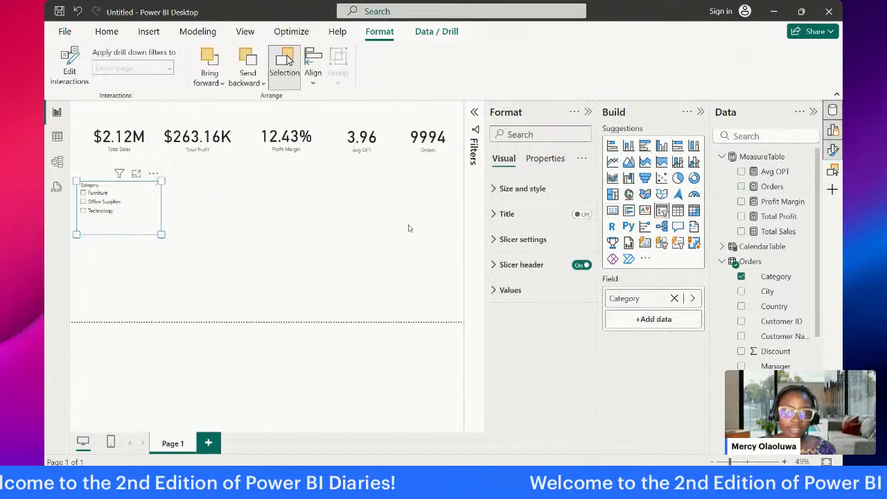
pyautogui.click(360, 188)
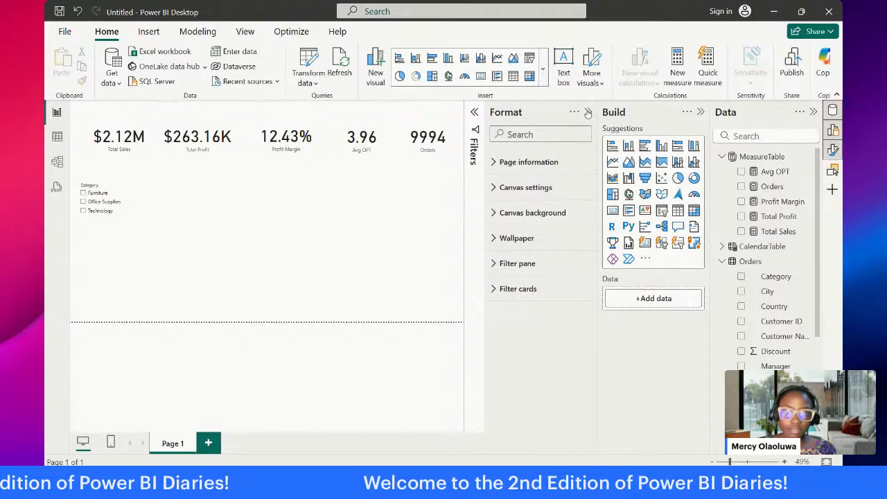
pyautogui.click(588, 111)
# Step: Open the Orders measure's formula and try to insert ALL before Orders[Row ID] inside COUNT
pyautogui.click(530, 149)
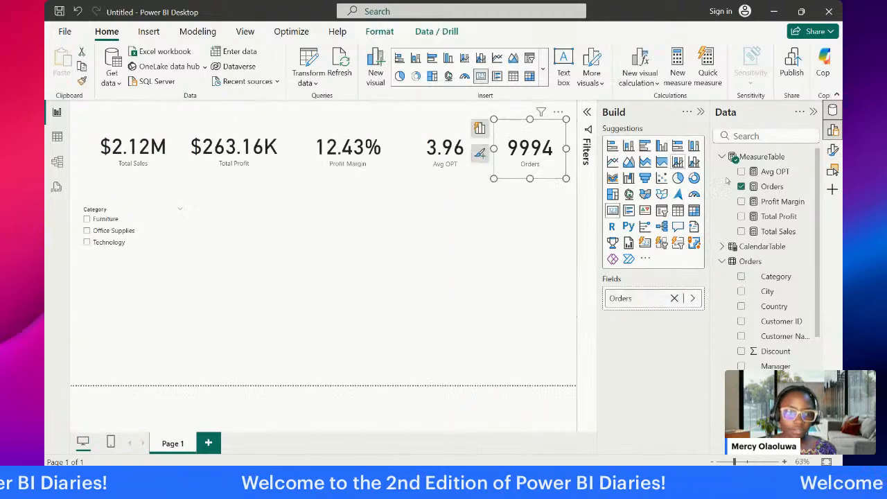
pyautogui.click(770, 186)
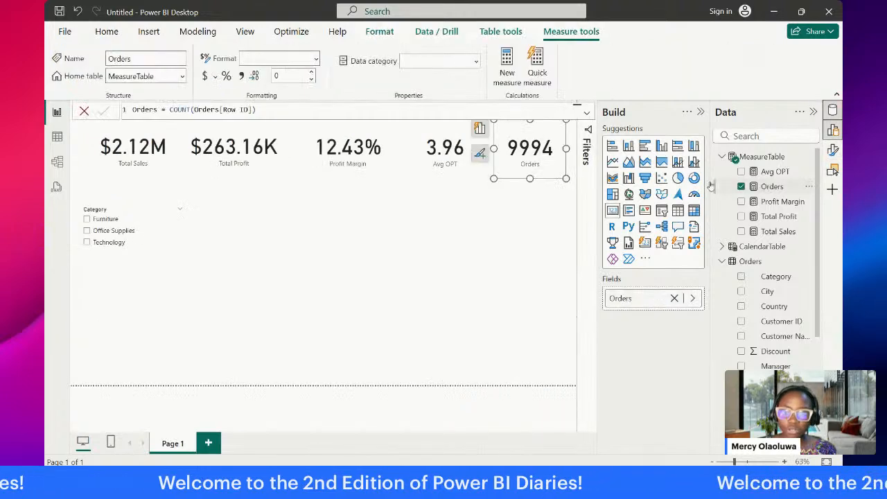
pyautogui.click(204, 110)
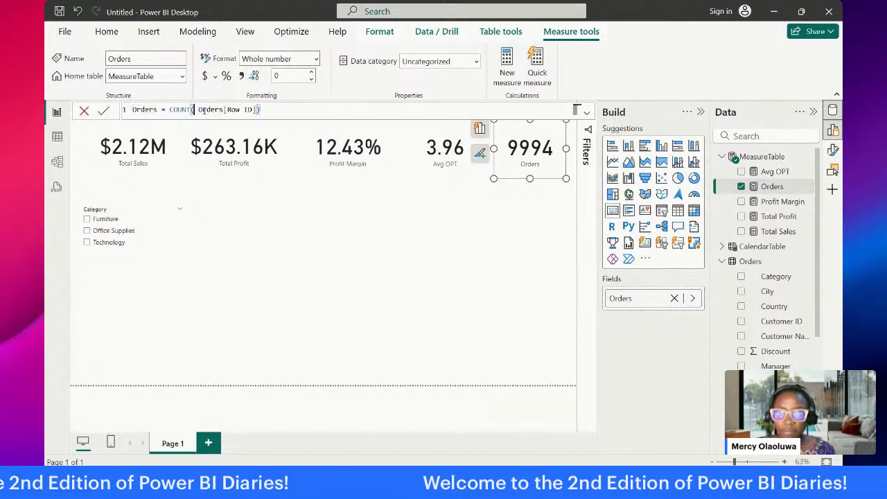
pyautogui.write('all')
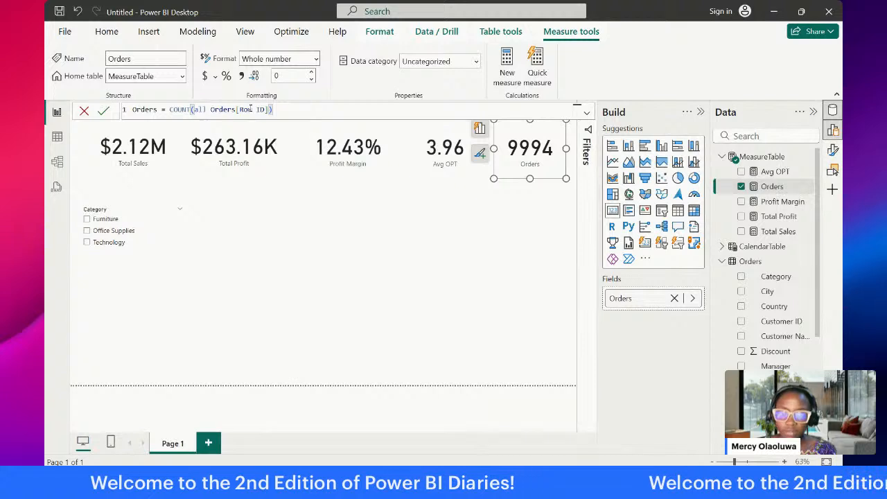
pyautogui.press('BackSpace')
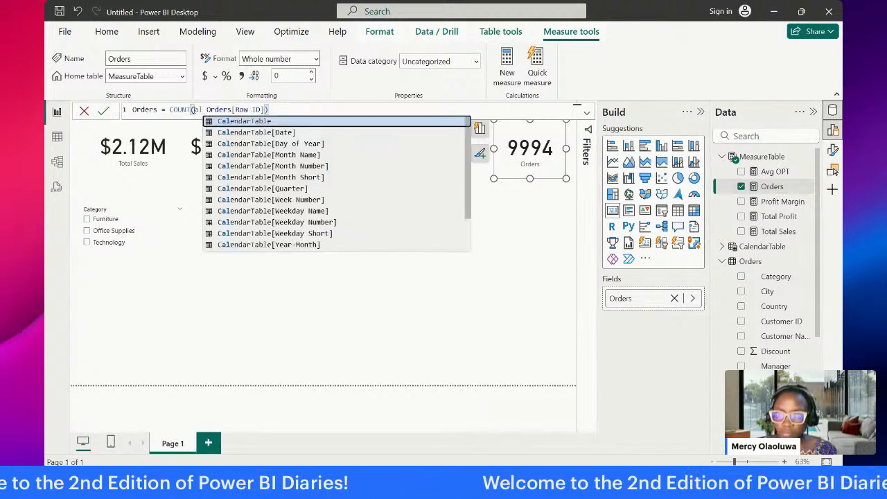
# Step: Replace the Orders measure's expression with ALL(Orders[Returned])
pyautogui.moveTo(171, 109); pyautogui.dragTo(319, 113)
pyautogui.write('all')
pyautogui.press('Tab')
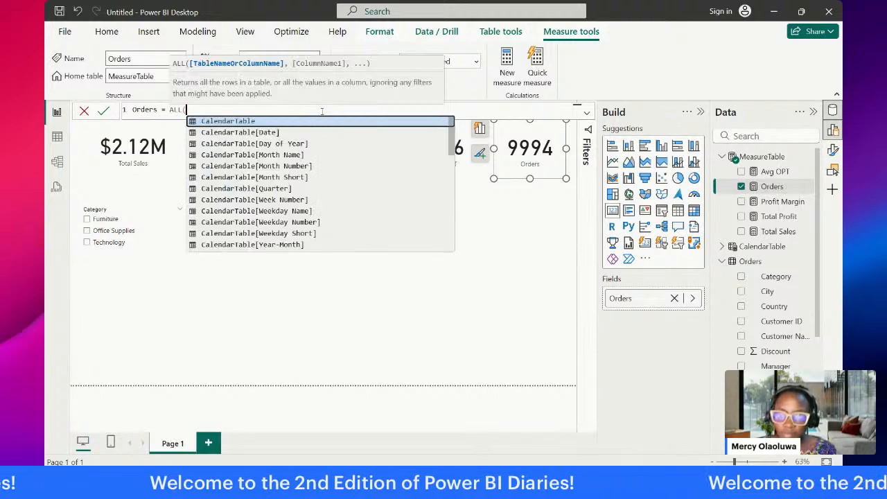
pyautogui.write('or')
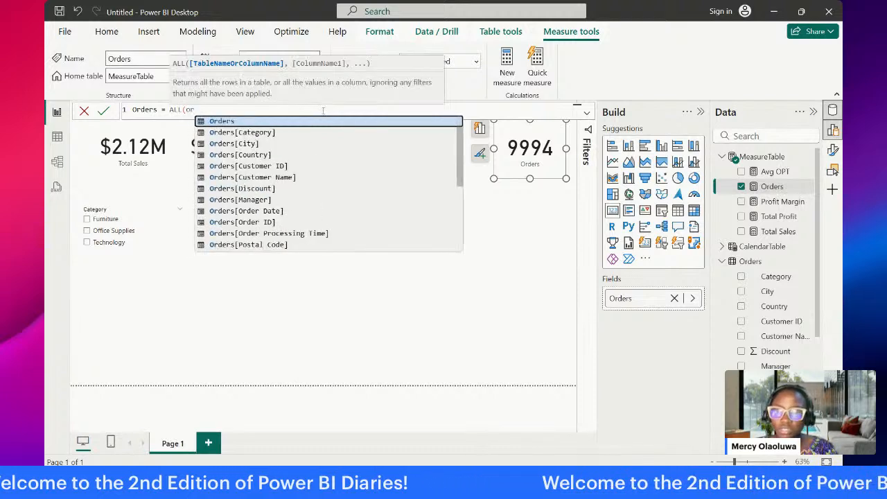
pyautogui.press('Tab')
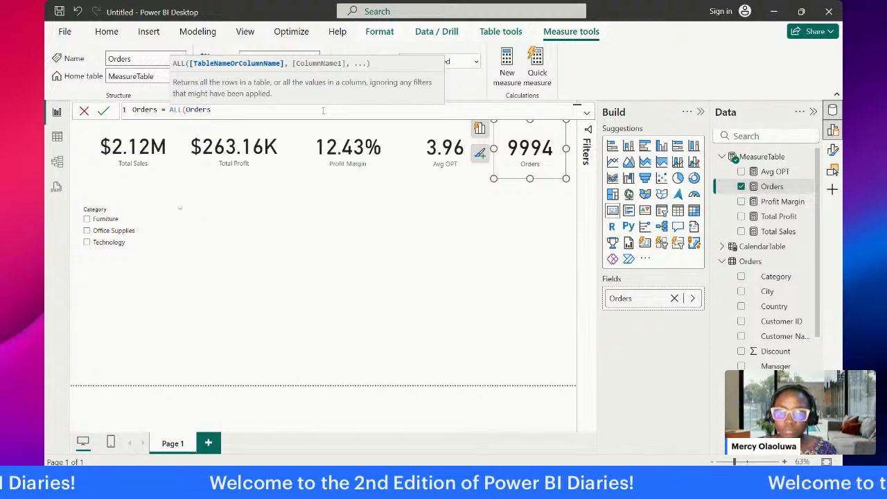
pyautogui.write('[')
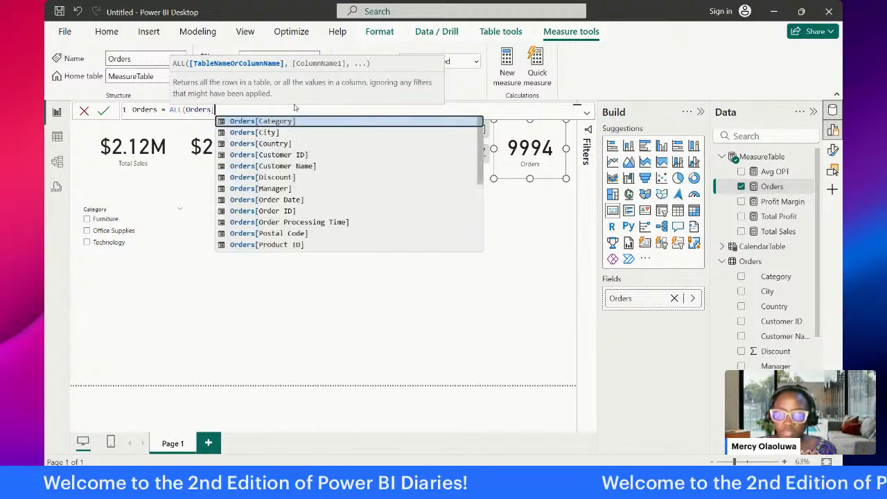
pyautogui.scroll(-4, 352, 184)
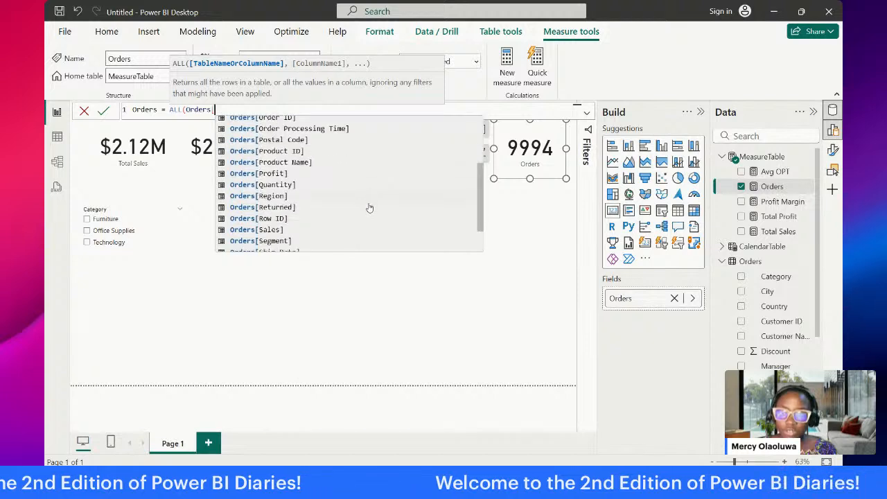
pyautogui.write('re')
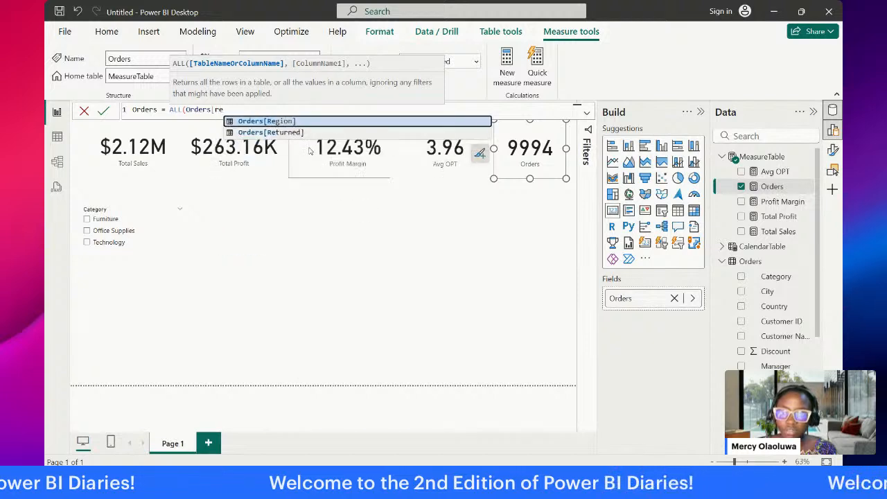
pyautogui.click(313, 134)
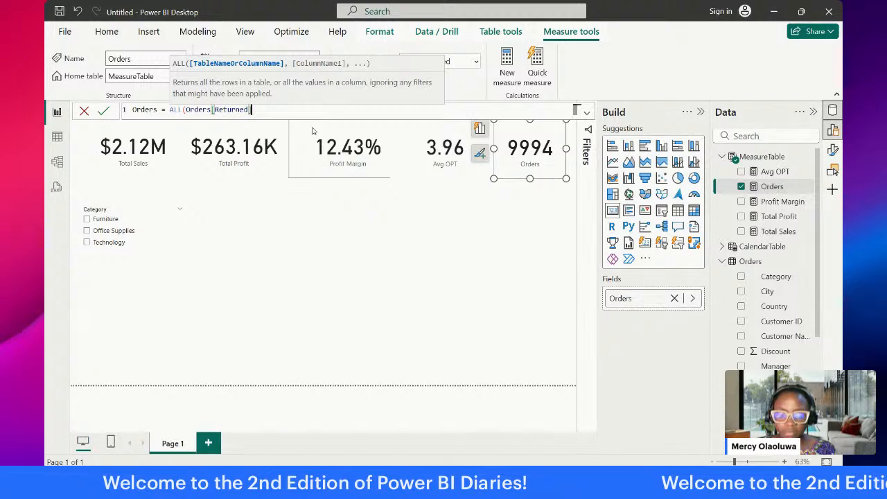
pyautogui.write(')')
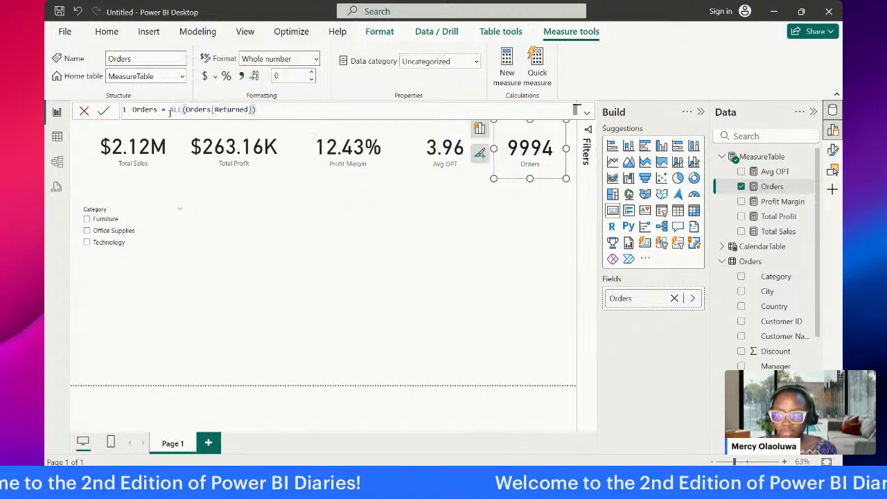
# Step: Extend the Orders measure to COUNTROWS(ALL(Orders[Returned])), commit it, and remove and re-add the measure on its card
pyautogui.doubleClick(174, 110)
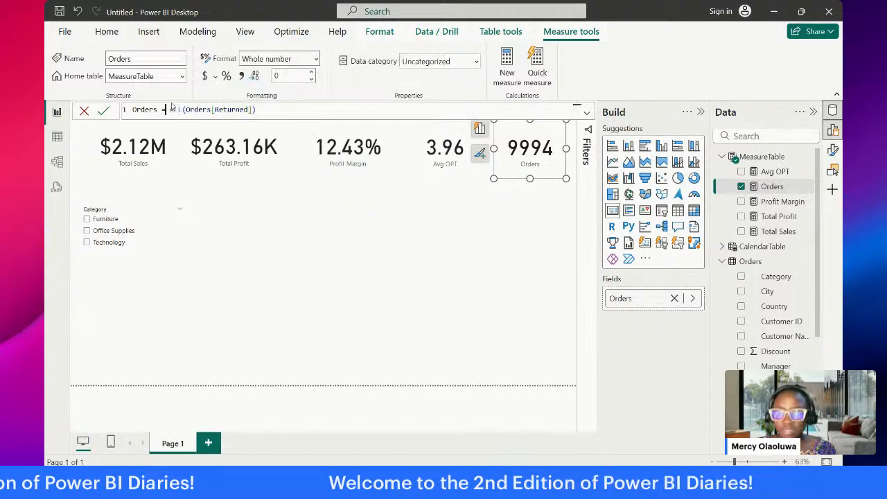
pyautogui.write('cou')
pyautogui.press('Tab')
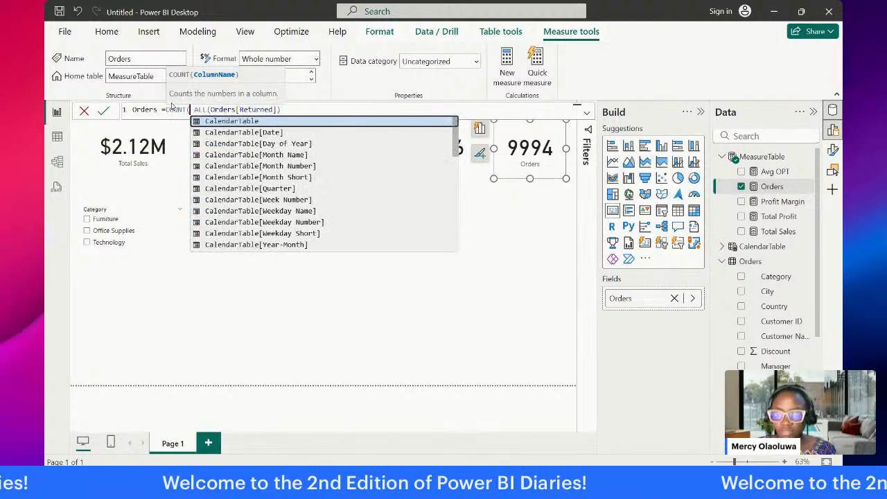
pyautogui.click(312, 106)
pyautogui.write(')')
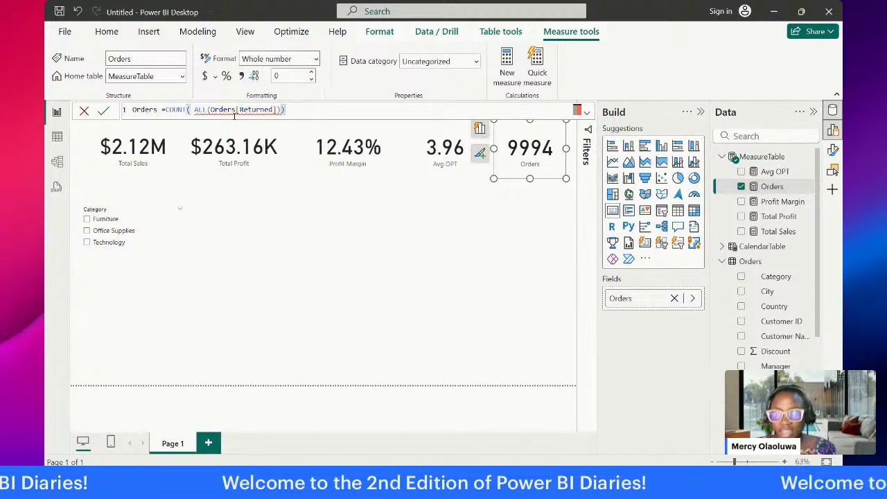
pyautogui.click(189, 109)
pyautogui.write('R')
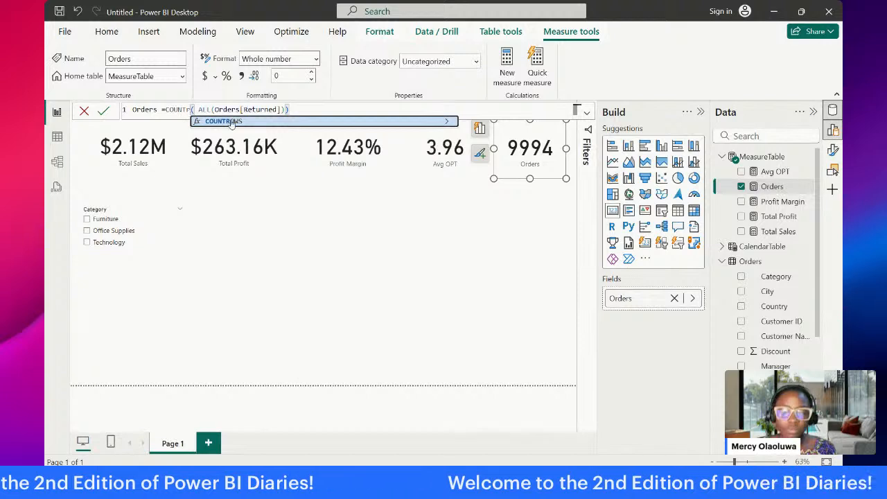
pyautogui.press('Tab')
pyautogui.press('Return')
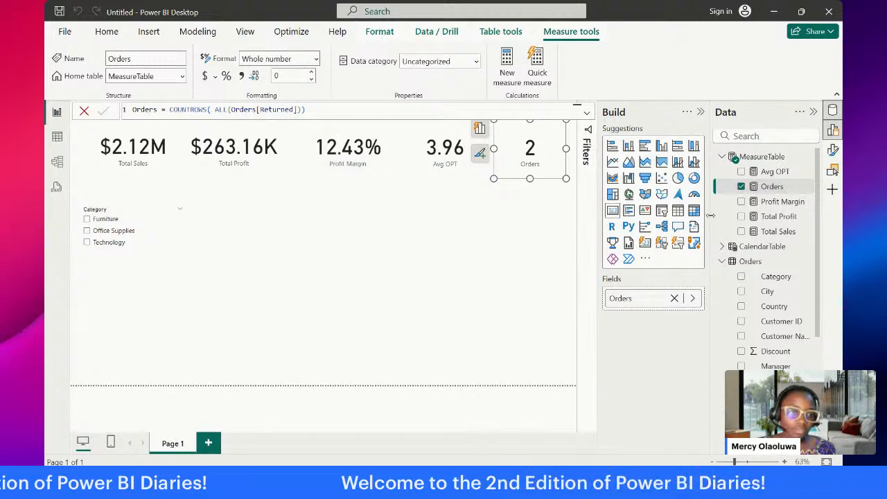
pyautogui.click(741, 187)
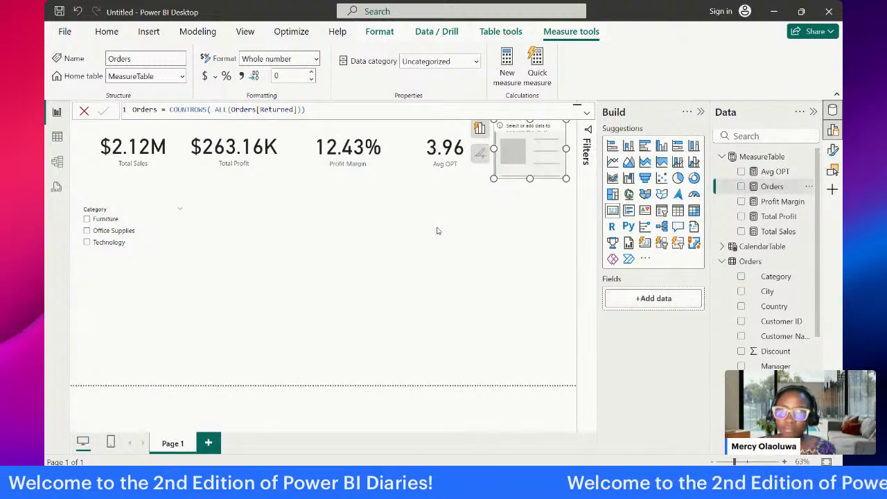
pyautogui.click(741, 187)
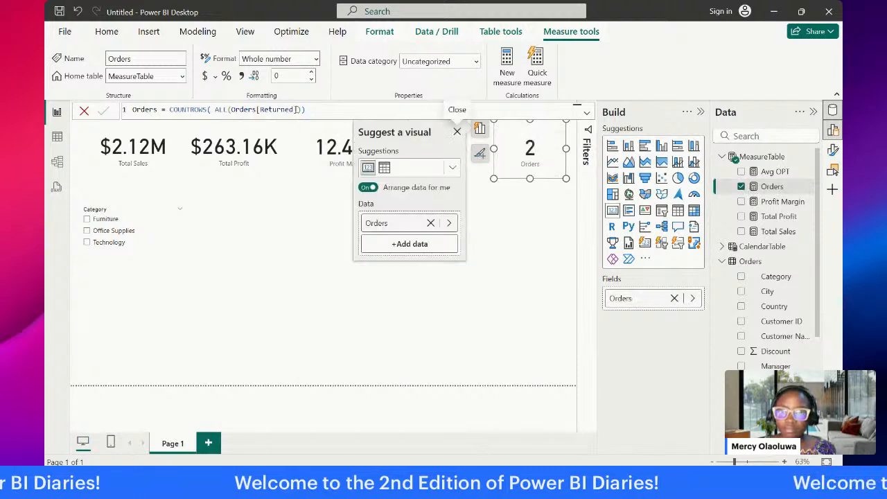
# Step: Change the column in the Orders measure so the formula reads COUNTROWS(ALL(Orders[Row ID])), and commit it
pyautogui.press('BackSpace')
pyautogui.press('BackSpace')
pyautogui.press('BackSpace')
pyautogui.press('BackSpace')
pyautogui.press('BackSpace')
pyautogui.press('BackSpace')
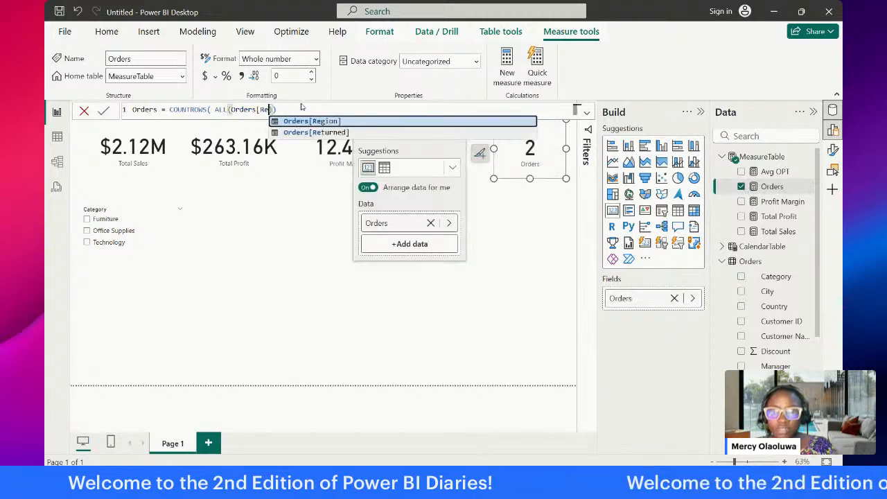
pyautogui.press('BackSpace')
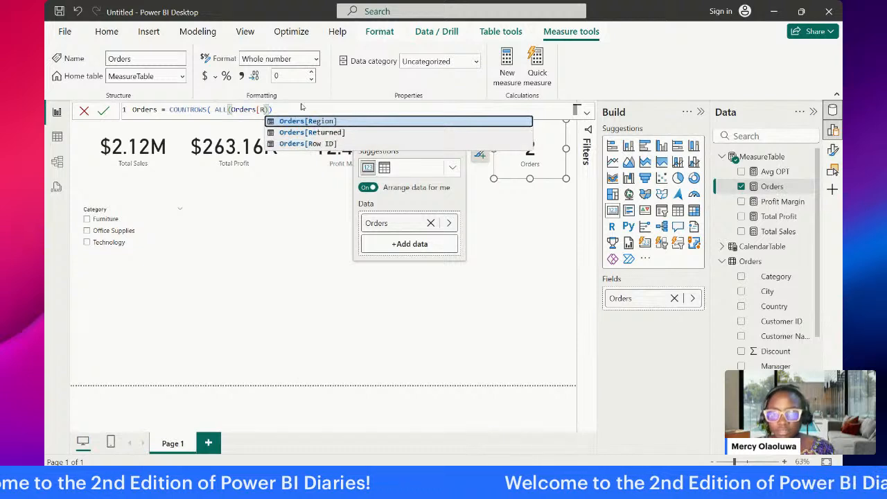
pyautogui.click(337, 143)
pyautogui.click(306, 108)
pyautogui.press('Return')
pyautogui.press('Return')
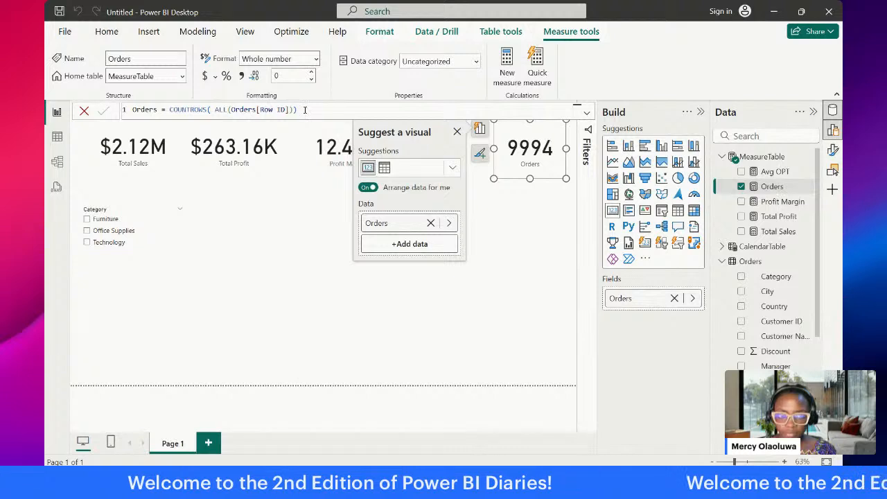
# Step: Remove the extra space before ALL in the Orders measure's formula and commit it
pyautogui.click(490, 204)
pyautogui.click(545, 157)
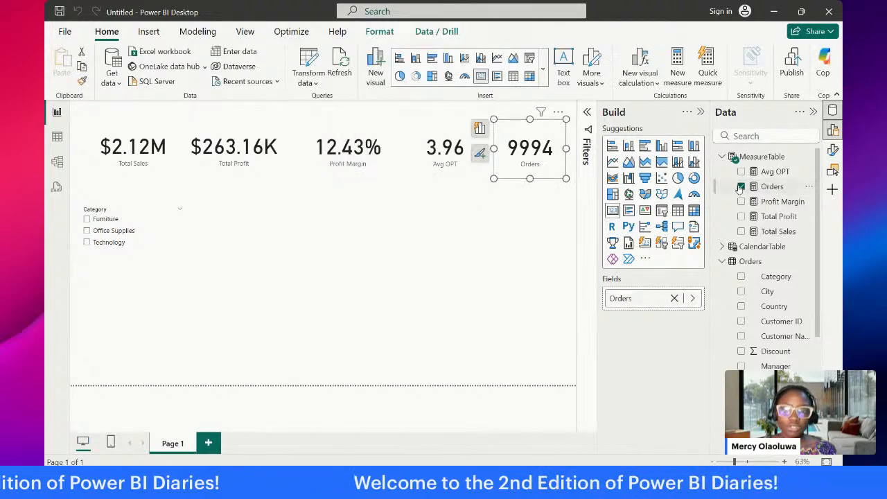
pyautogui.click(771, 187)
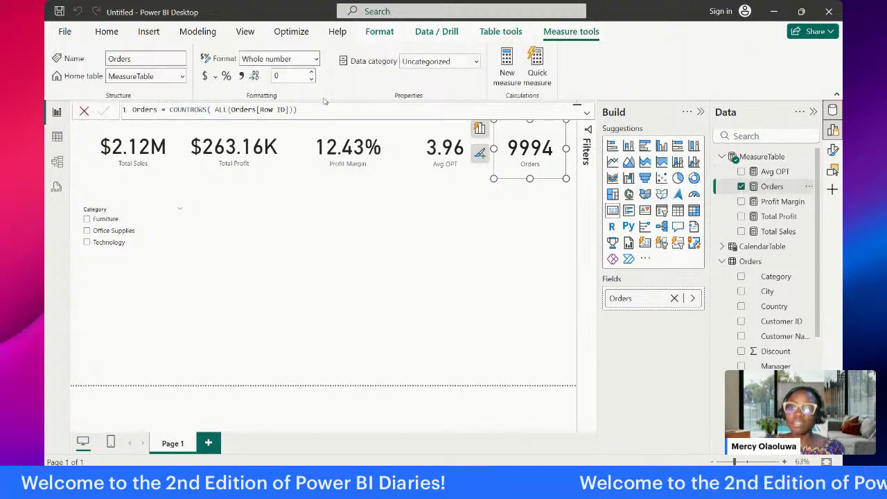
pyautogui.doubleClick(216, 109)
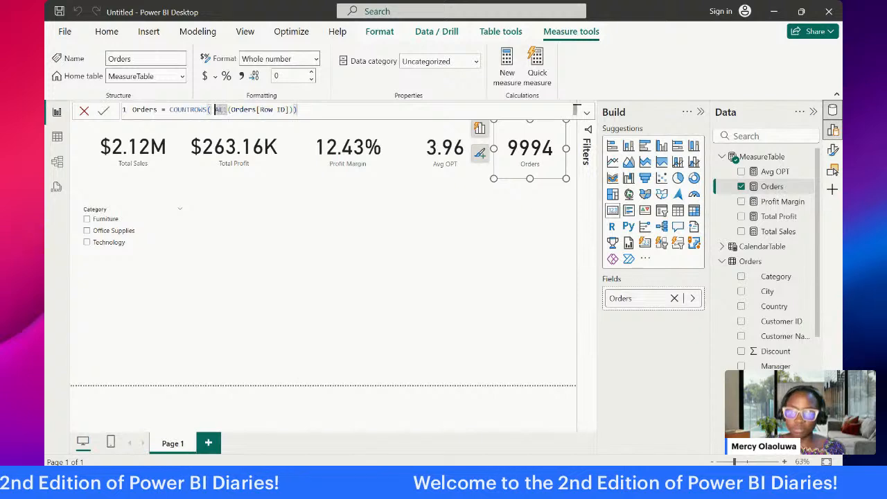
pyautogui.click(214, 110)
pyautogui.press('BackSpace')
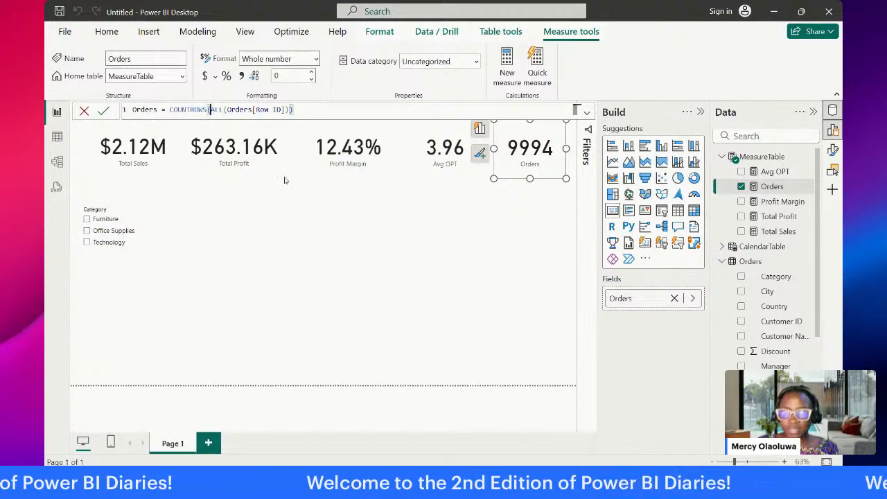
pyautogui.press('Return')
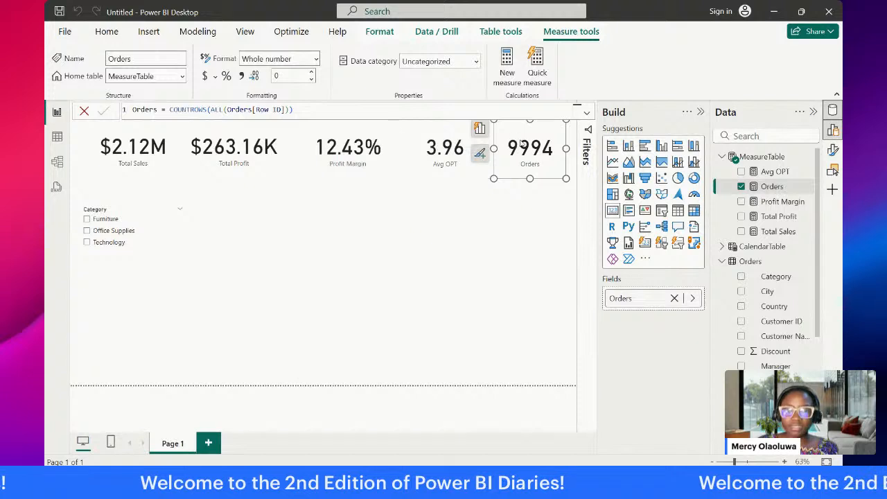
# Step: Filter the report to Furniture with the Category slicer to check how the Orders card responds
pyautogui.click(451, 246)
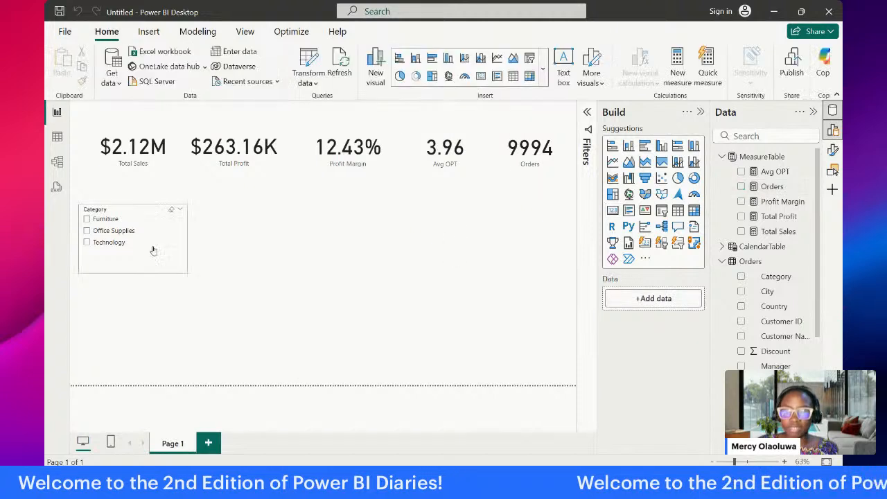
pyautogui.click(88, 219)
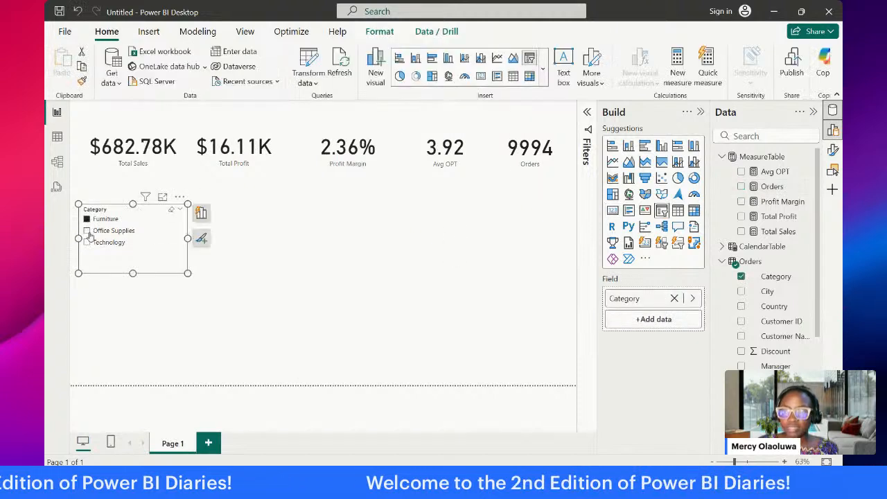
# Step: Switch the Category slicer to Office Supplies to check how the Orders card responds, and clear the selection
pyautogui.click(86, 231)
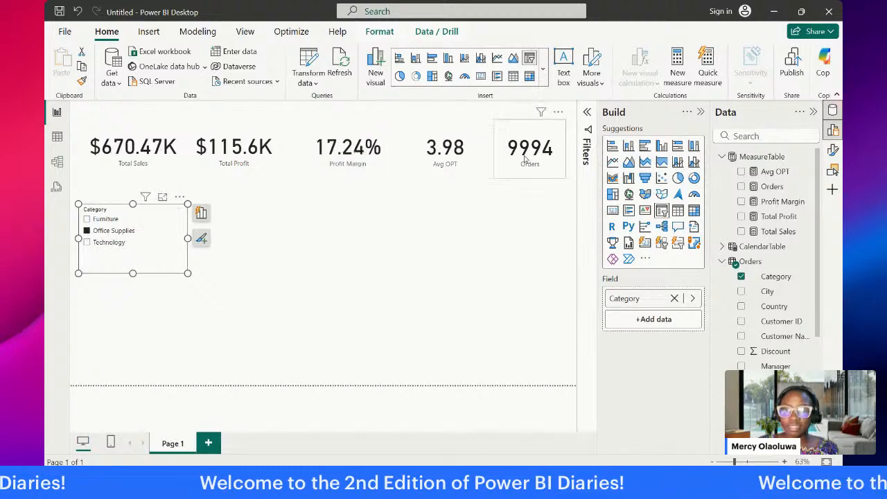
pyautogui.click(87, 232)
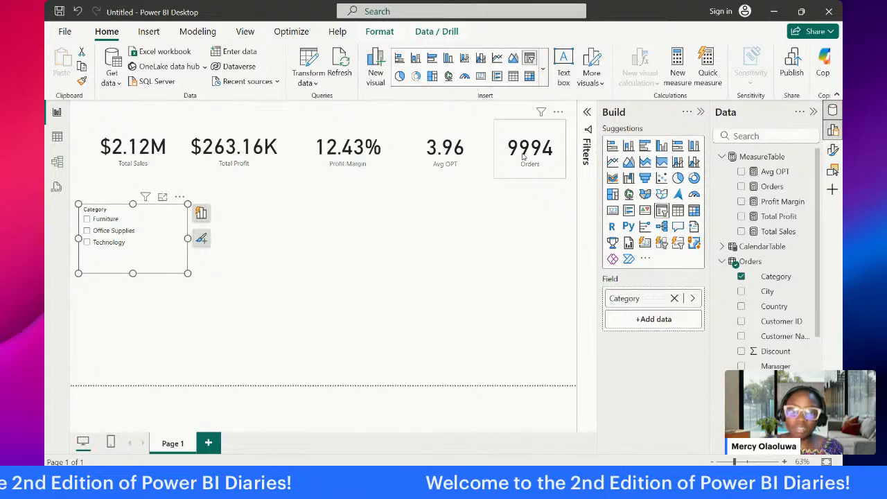
# Step: Insert COUNT(Orders[Row ID])/ before COUNTROWS in the Orders measure's formula so it divides by the unfiltered row count
pyautogui.click(517, 160)
pyautogui.click(769, 186)
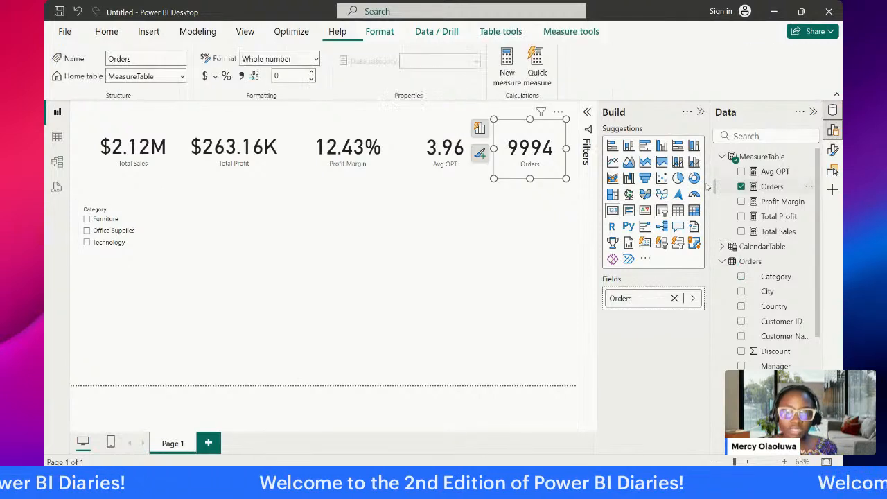
pyautogui.click(168, 109)
pyautogui.write('=')
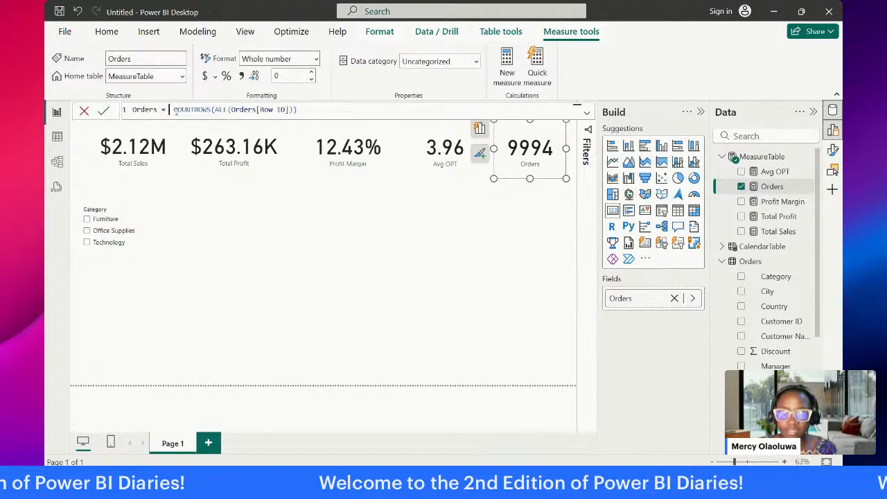
pyautogui.write(' coun')
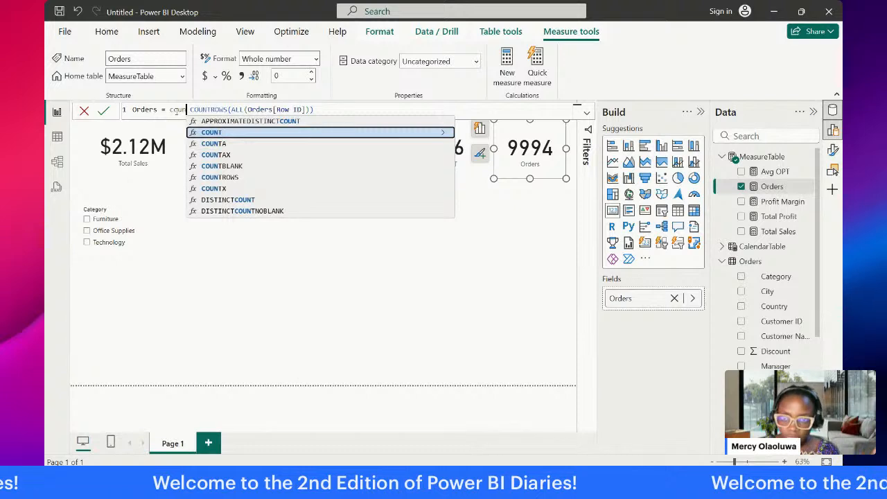
pyautogui.press('Tab')
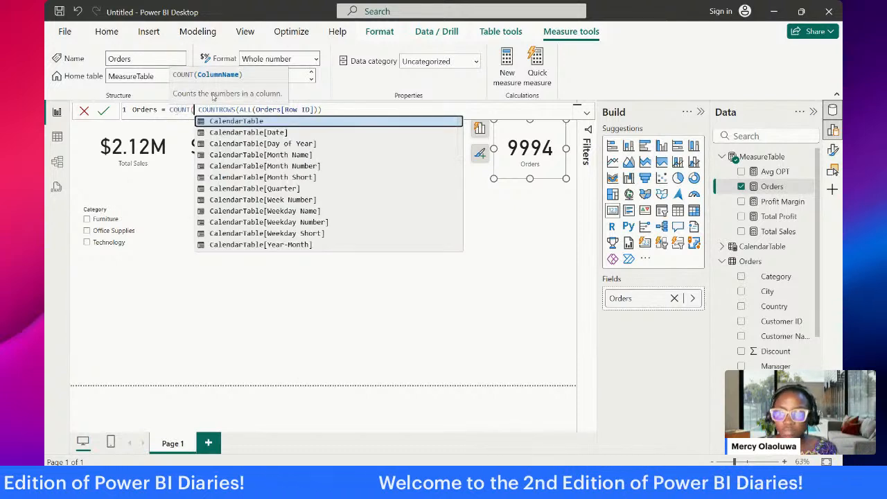
pyautogui.write('Orders')
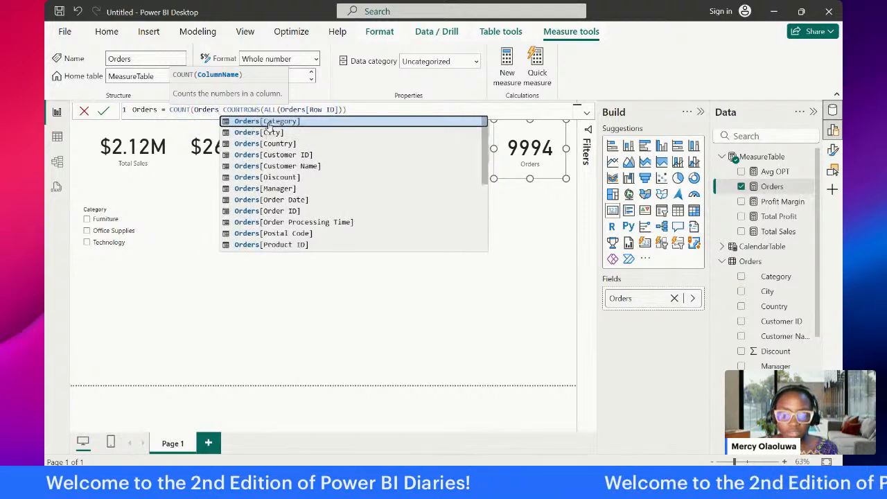
pyautogui.write('[r')
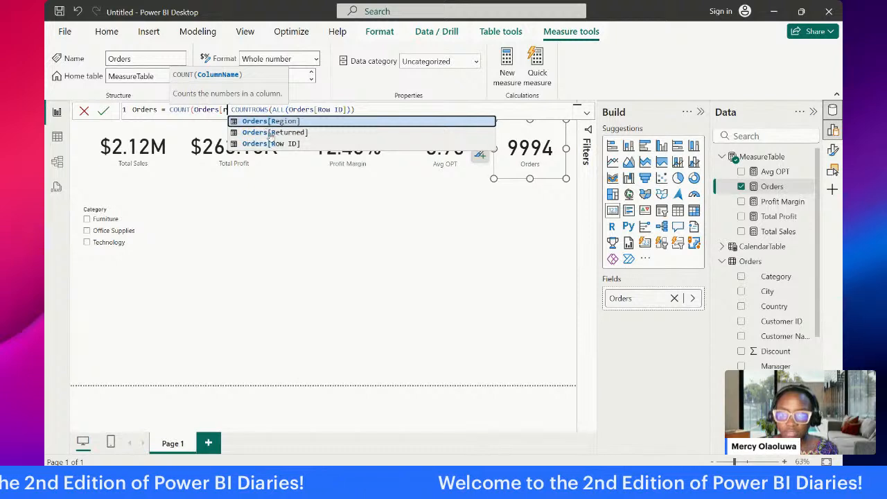
pyautogui.click(273, 145)
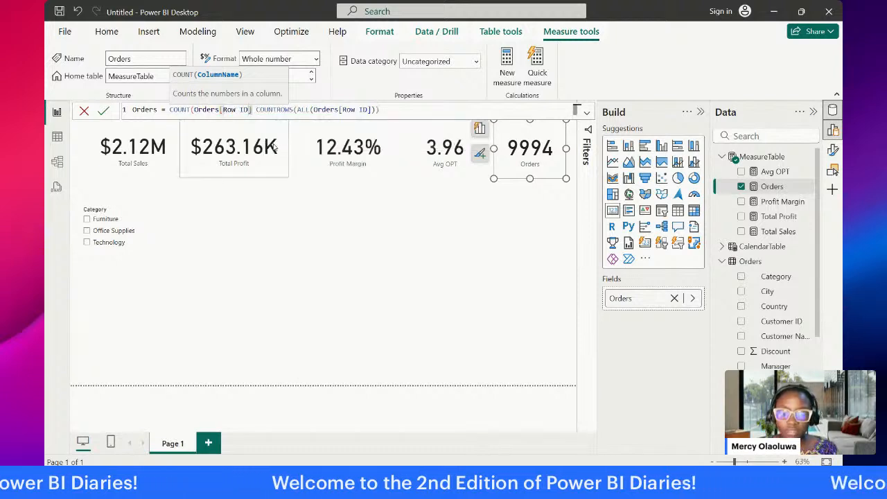
pyautogui.write(')/')
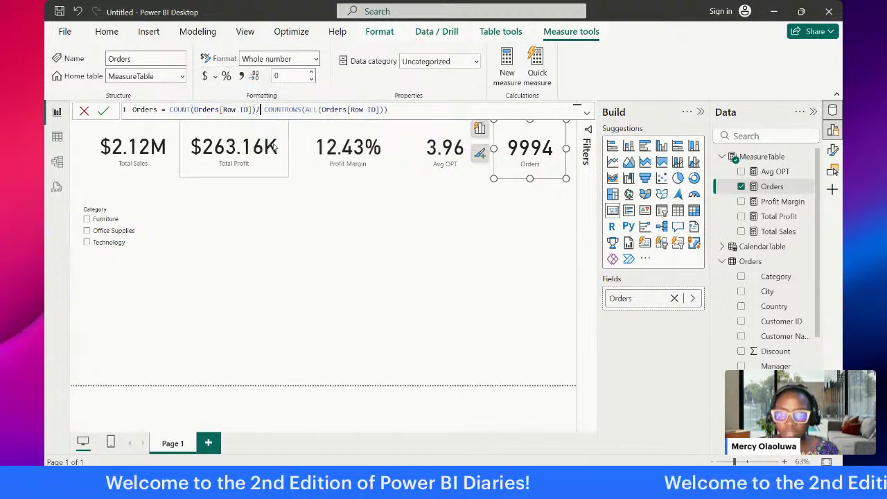
# Step: Check the numerator and denominator of the Orders measure's formula and commit it
pyautogui.click(430, 112)
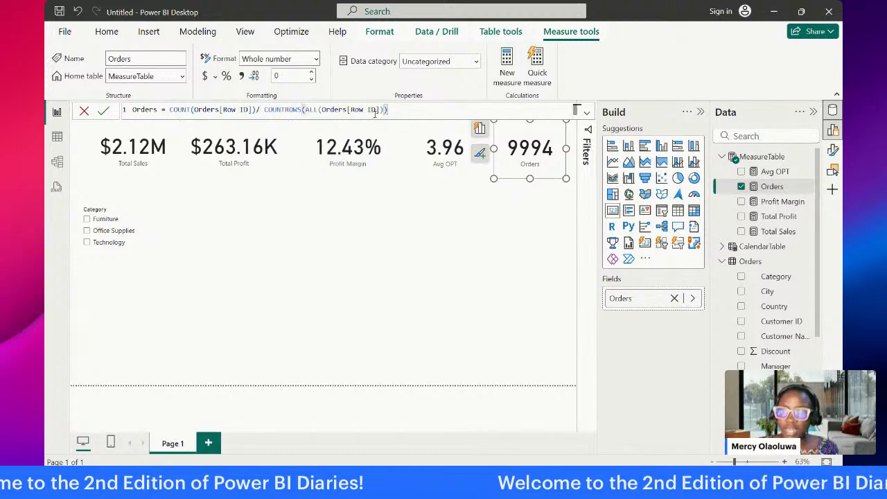
pyautogui.moveTo(256, 109); pyautogui.dragTo(166, 109)
pyautogui.click(268, 109)
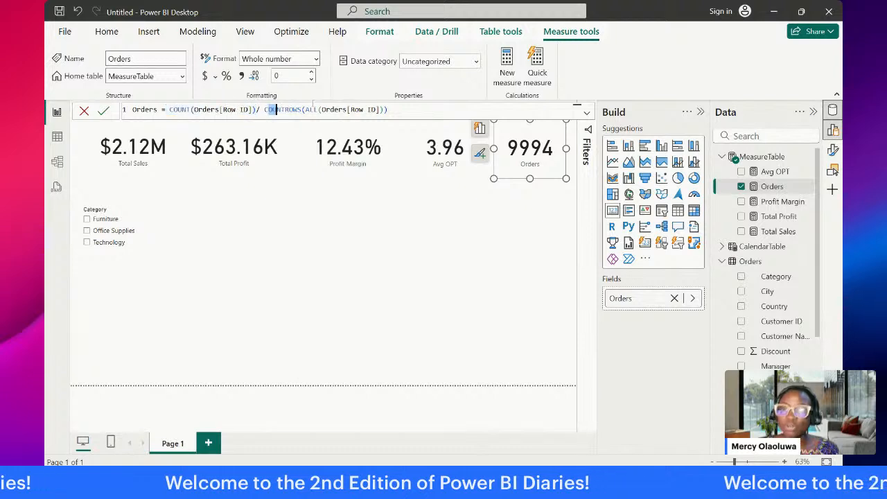
pyautogui.moveTo(265, 109); pyautogui.dragTo(390, 109)
pyautogui.click(400, 109)
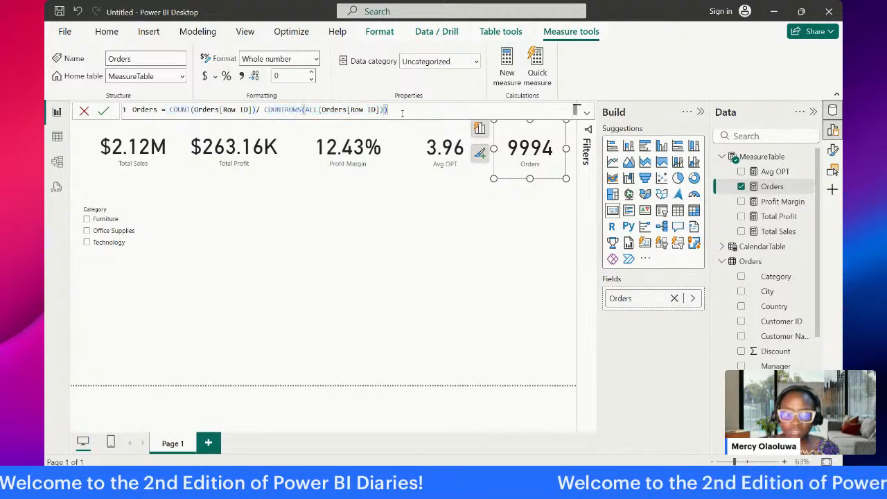
pyautogui.press('Return')
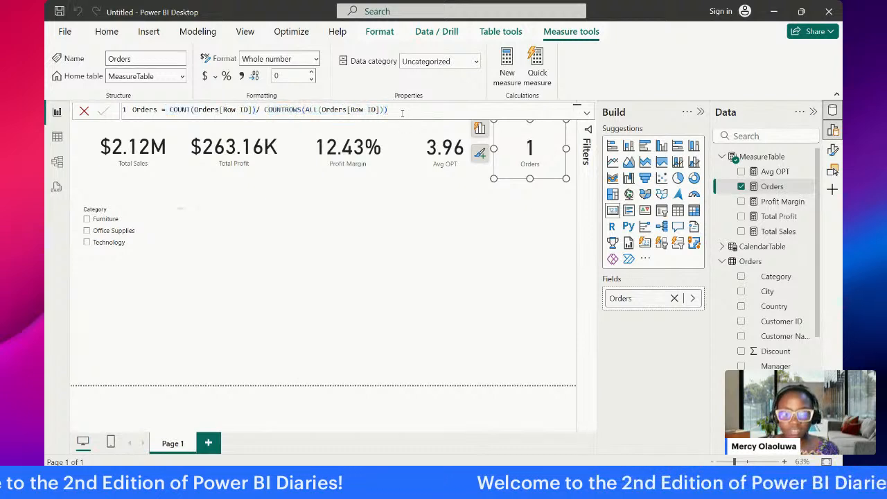
pyautogui.click(487, 232)
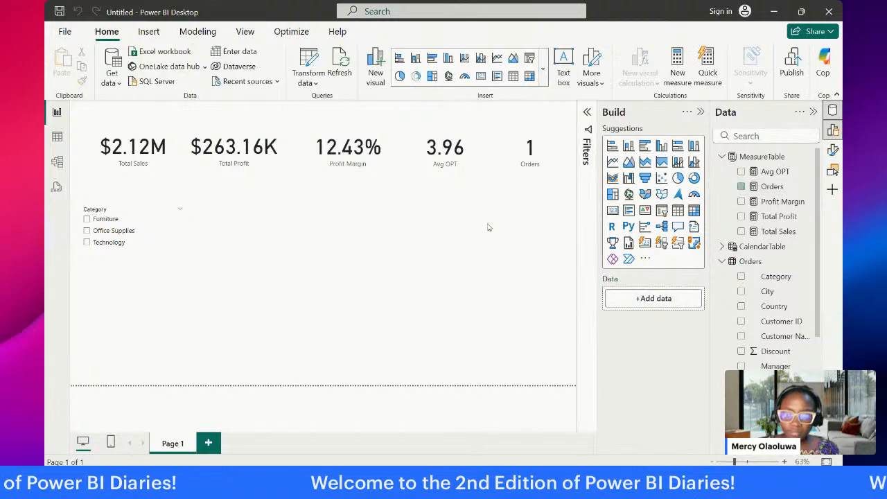
pyautogui.click(514, 169)
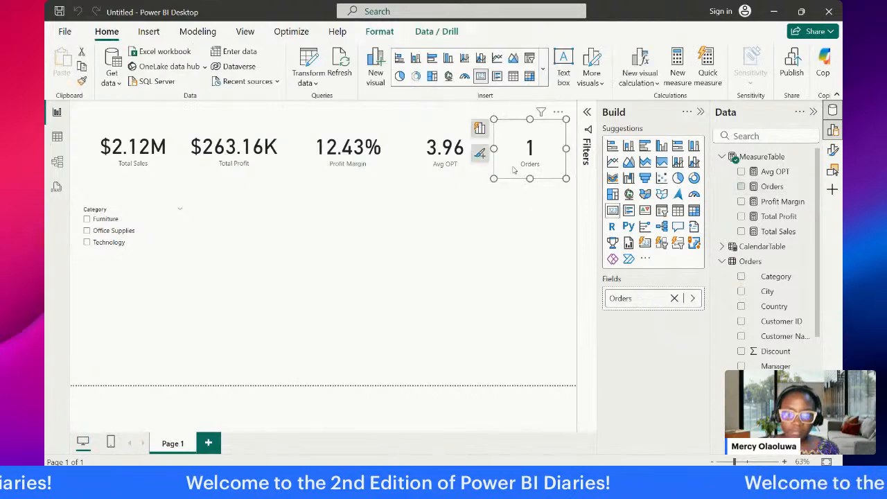
pyautogui.click(540, 214)
pyautogui.click(740, 186)
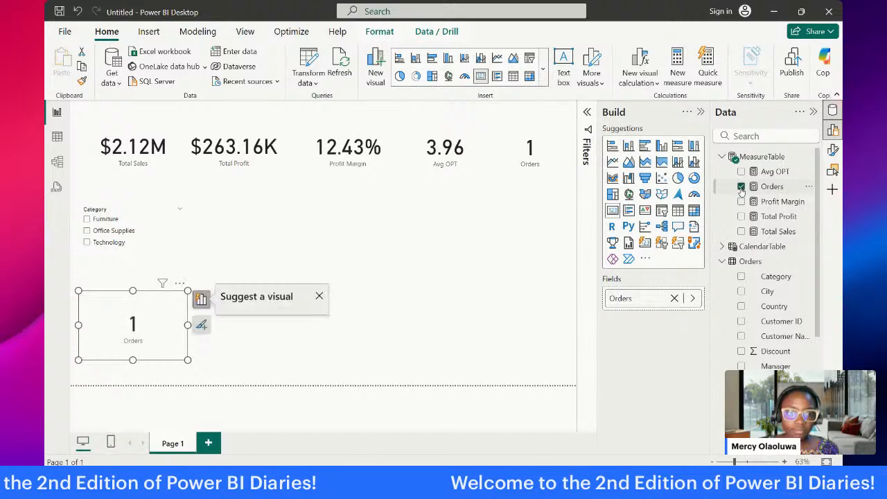
pyautogui.click(447, 241)
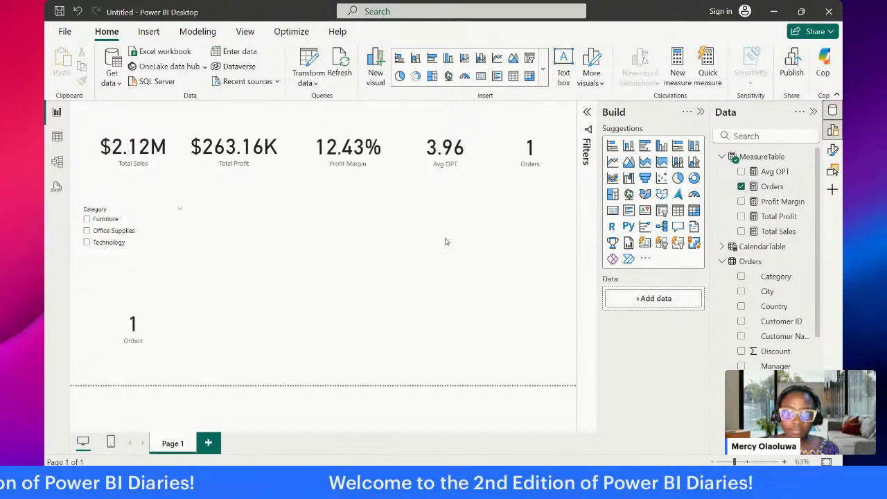
pyautogui.click(158, 311)
pyautogui.press('Delete')
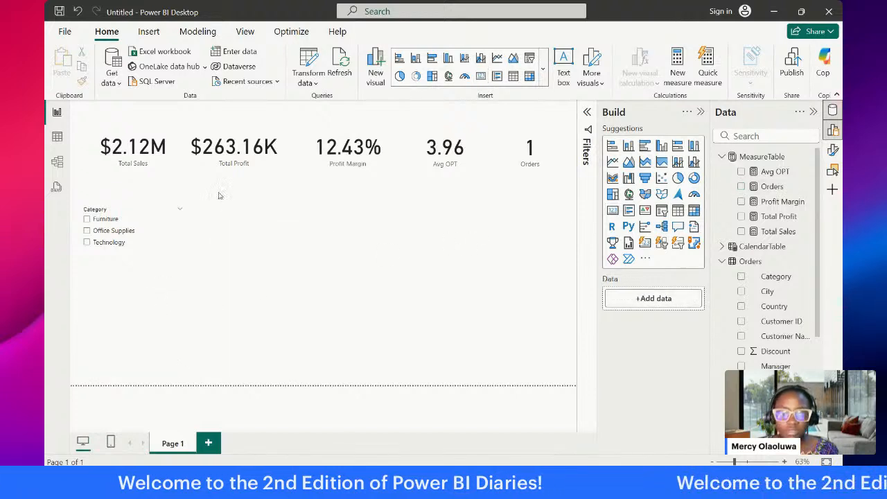
# Step: Format the Orders measure as a percentage
pyautogui.click(534, 164)
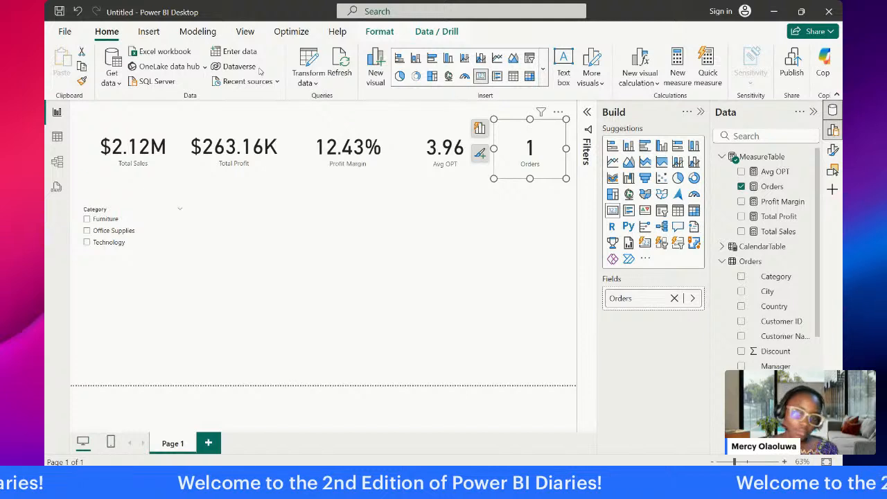
pyautogui.click(773, 186)
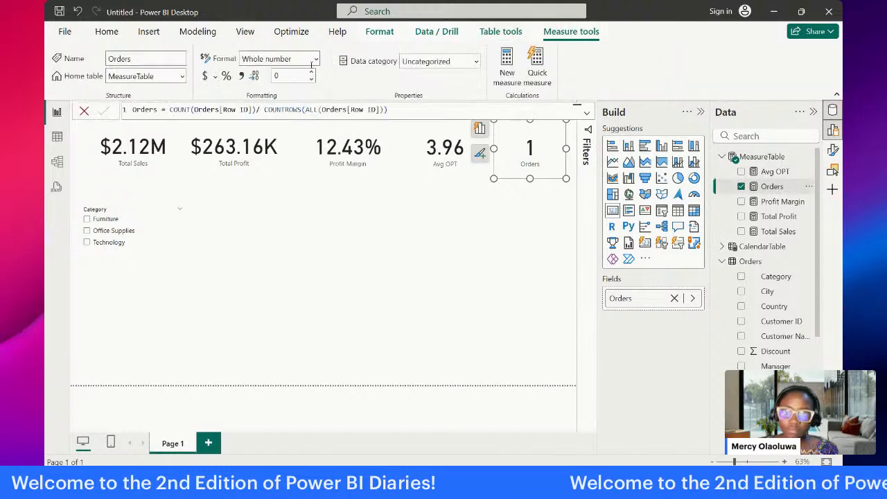
pyautogui.click(226, 75)
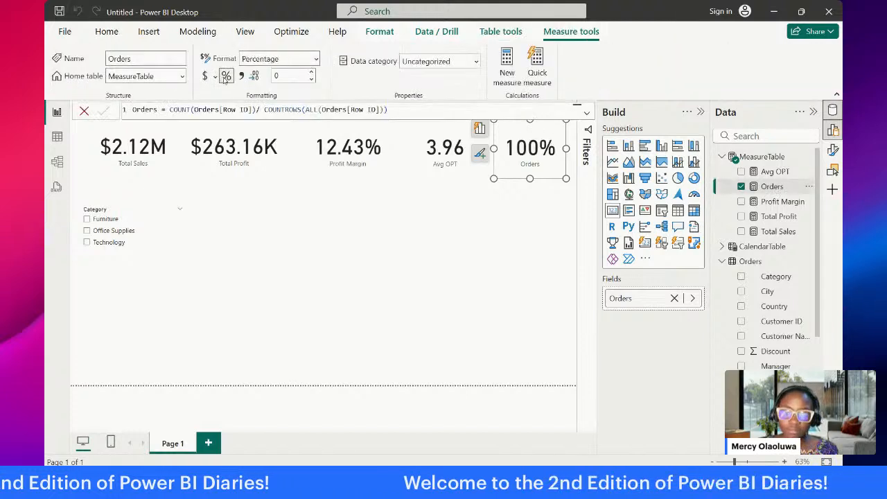
pyautogui.click(476, 191)
pyautogui.click(542, 156)
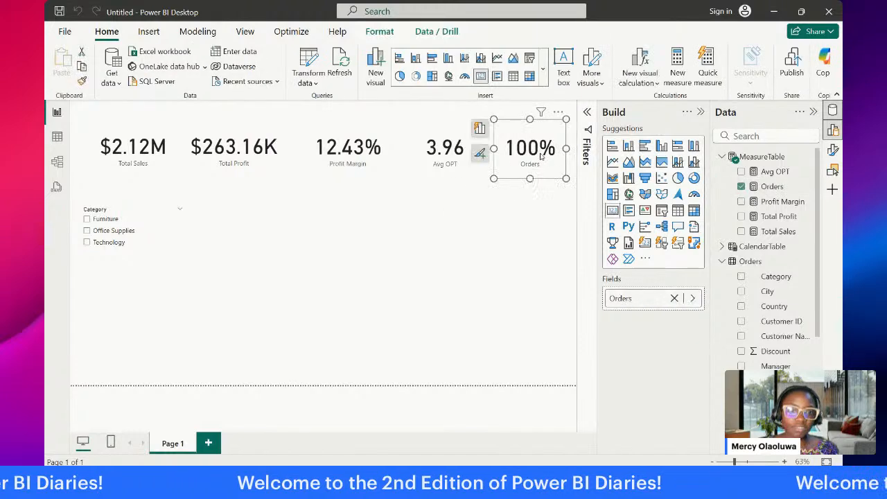
# Step: Add a space before the division sign in the Orders measure's formula
pyautogui.click(770, 187)
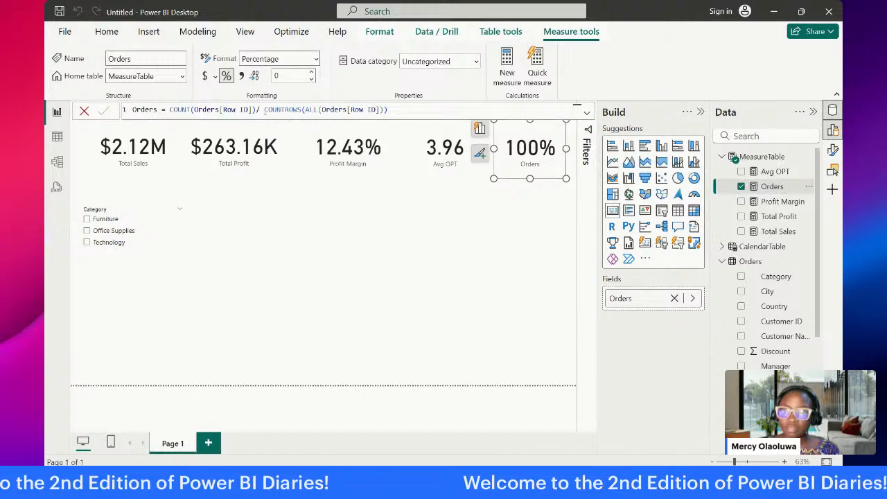
pyautogui.click(257, 110)
pyautogui.write('/')
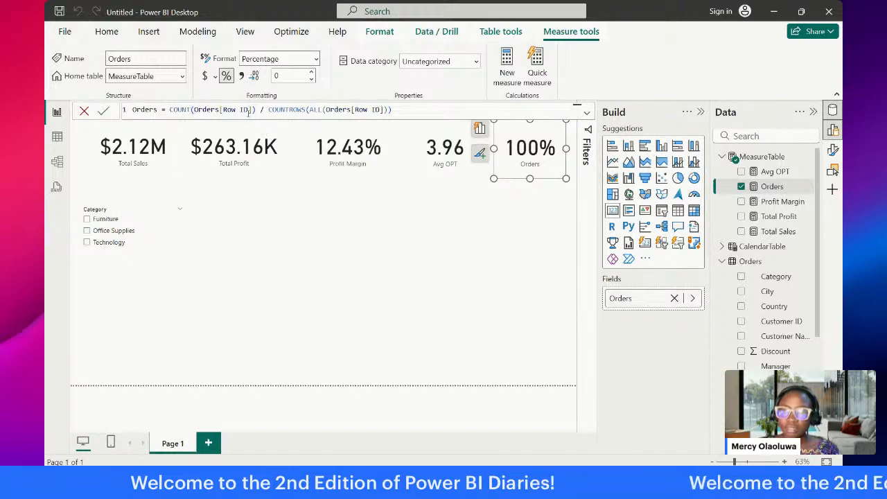
pyautogui.moveTo(248, 110); pyautogui.dragTo(222, 110)
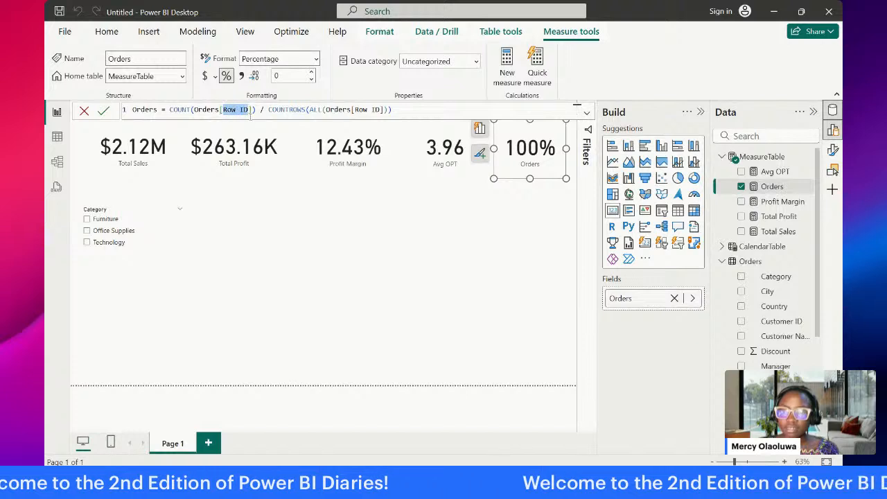
pyautogui.click(193, 110)
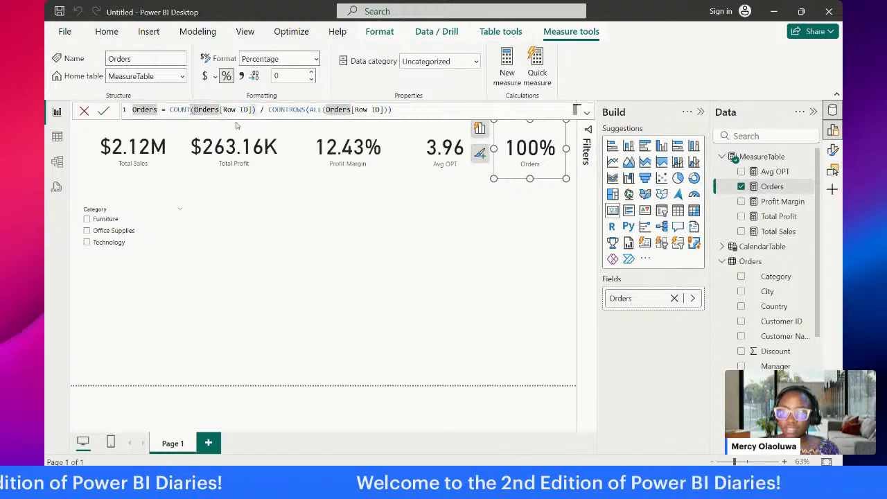
# Step: Try to change the numerator's function from COUNT to COUNTROWS in the Orders measure's formula
pyautogui.write('ro')
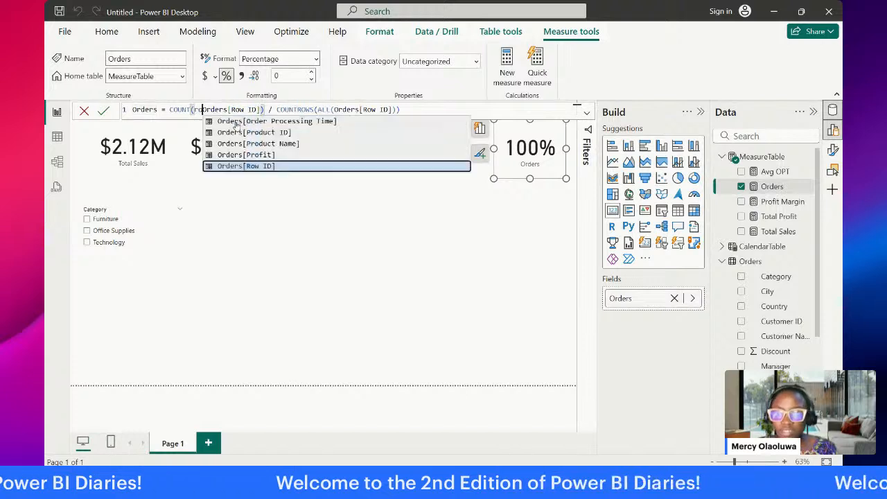
pyautogui.click(192, 109)
pyautogui.write('RO')
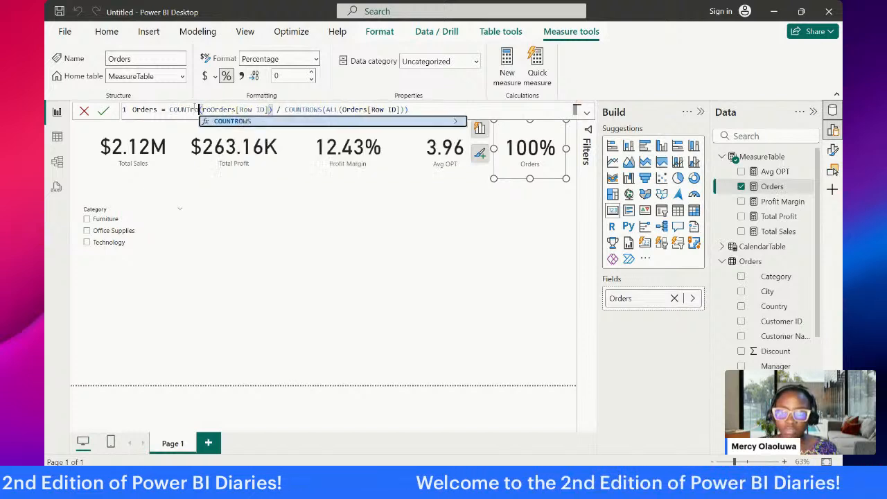
pyautogui.press('Tab')
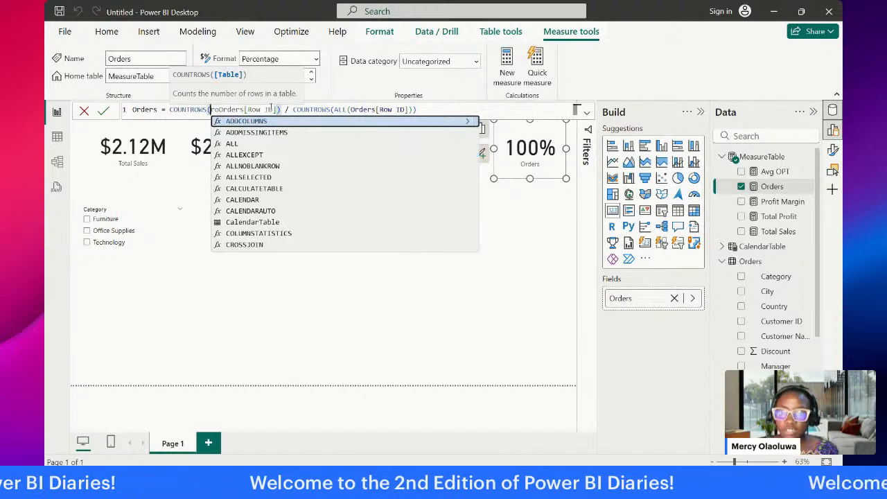
# Step: Clear the Row ID column name in the numerator of the Orders formula and enter "ord" in its place
pyautogui.click(270, 110)
pyautogui.press('BackSpace')
pyautogui.press('BackSpace')
pyautogui.press('BackSpace')
pyautogui.press('BackSpace')
pyautogui.press('BackSpace')
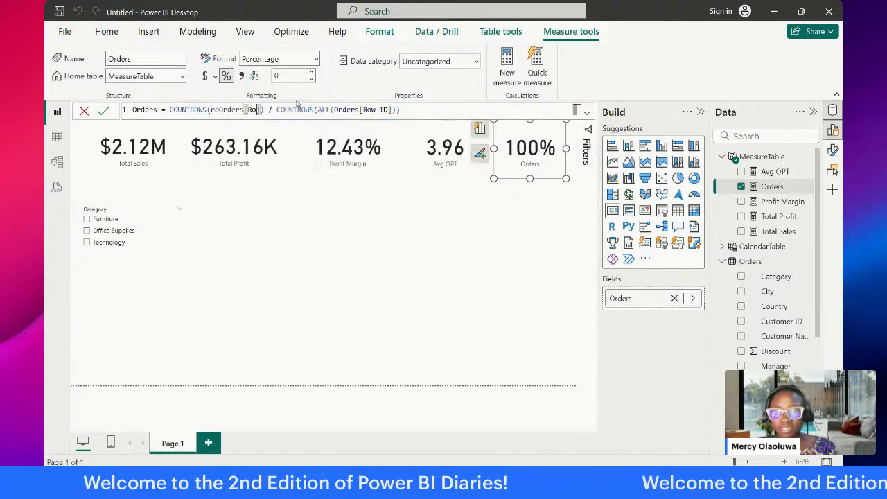
pyautogui.press('BackSpace')
pyautogui.write('R')
pyautogui.press('BackSpace')
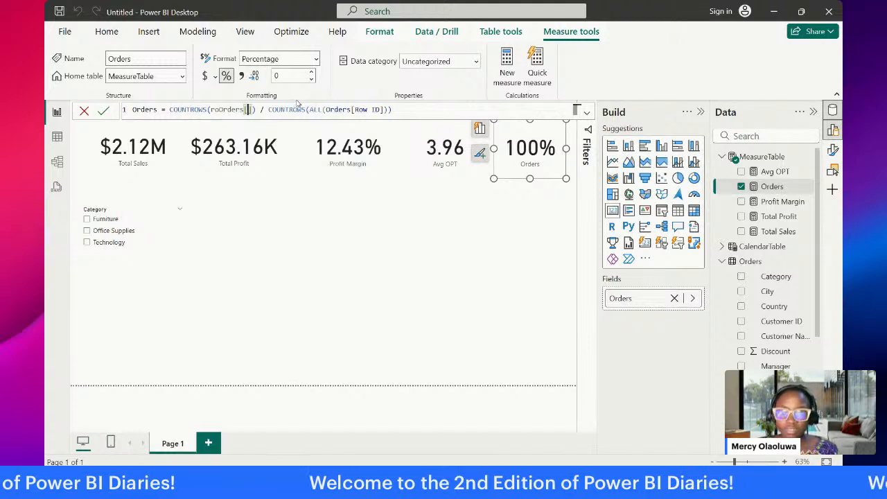
pyautogui.write('ord')
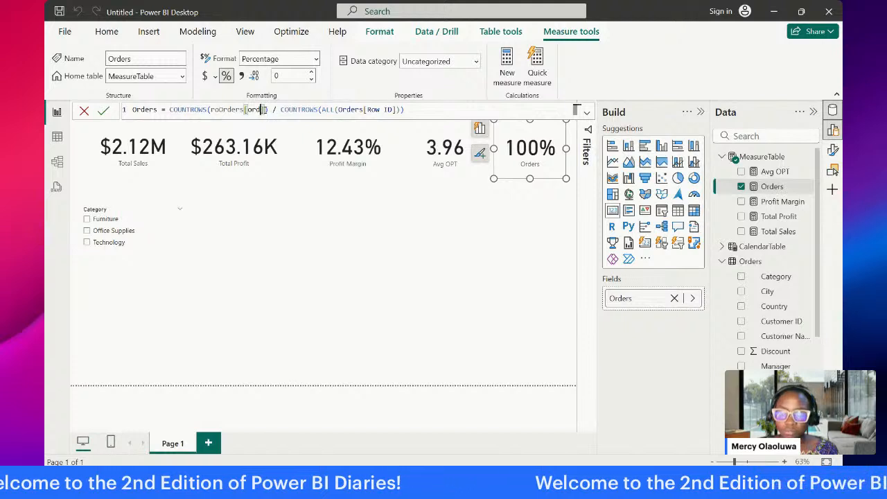
# Step: Change the numerator's function to COUNT in the Orders measure's formula
pyautogui.click(207, 109)
pyautogui.press('BackSpace')
pyautogui.press('BackSpace')
pyautogui.press('BackSpace')
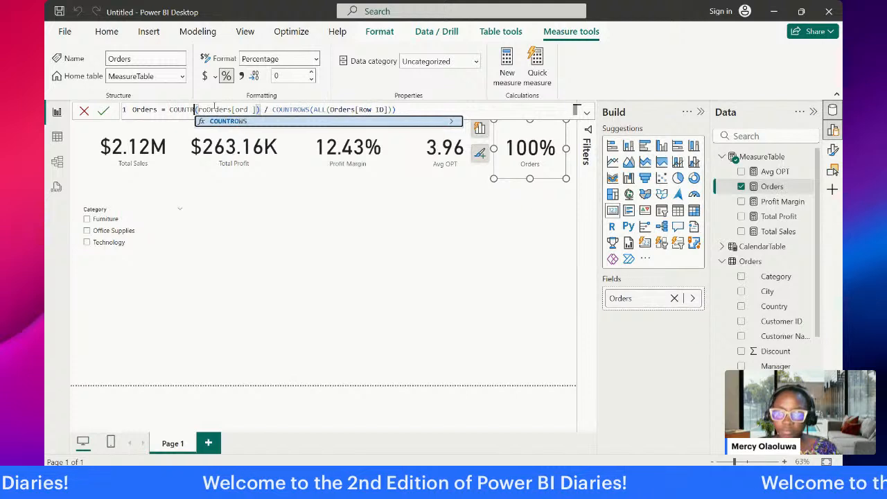
pyautogui.press('BackSpace')
pyautogui.click(243, 109)
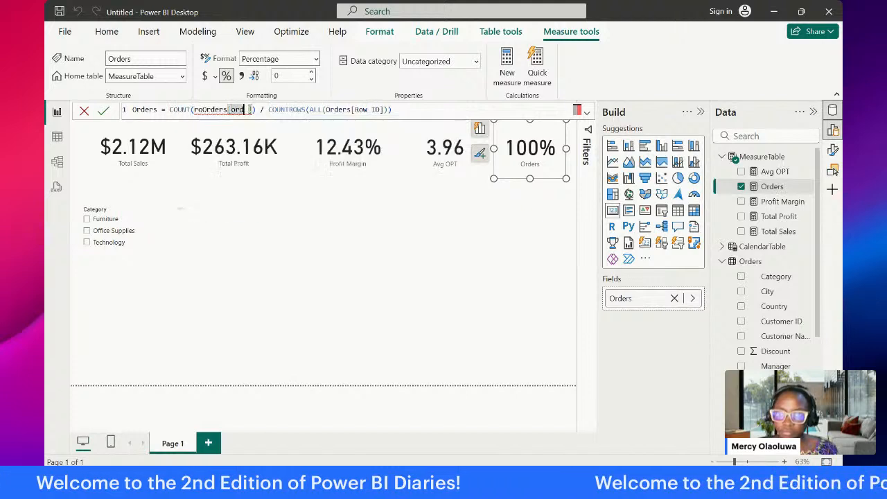
# Step: Remove the numerator and division sign from the Orders formula, leaving COUNTROWS(ALL(Orders[Row ID])), and commit it
pyautogui.moveTo(254, 109); pyautogui.dragTo(169, 109)
pyautogui.moveTo(269, 109); pyautogui.dragTo(169, 109)
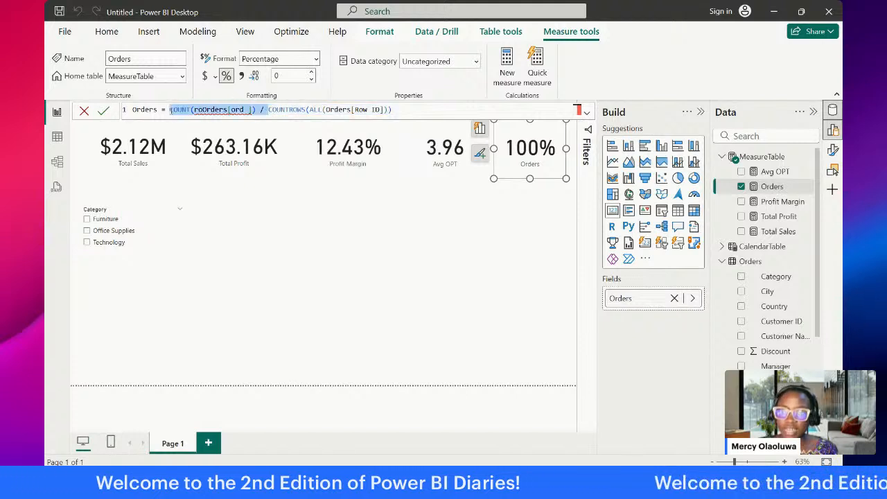
pyautogui.press('BackSpace')
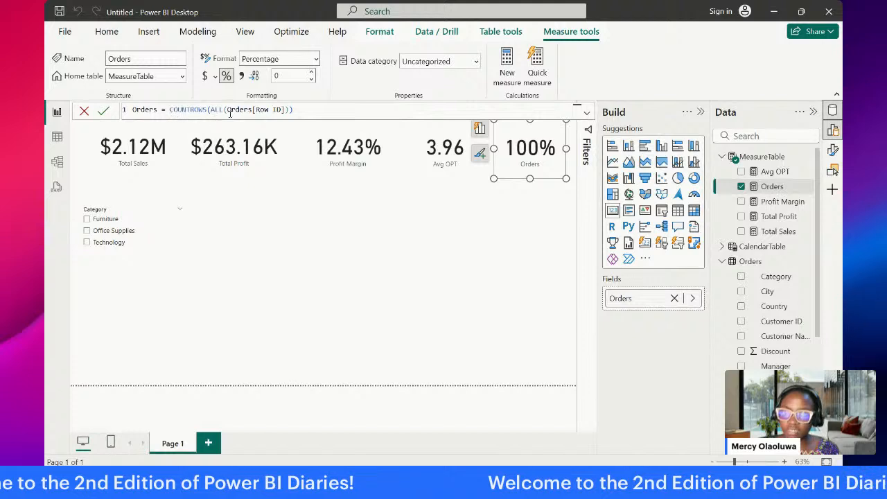
pyautogui.press('Return')
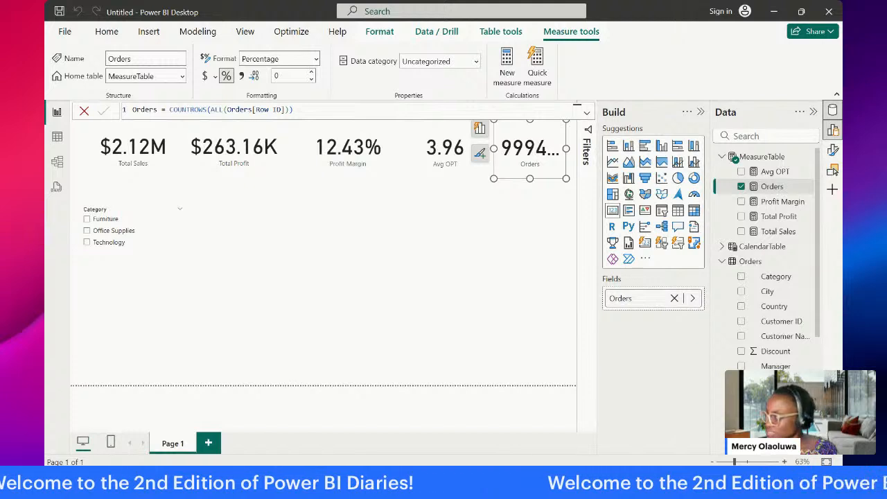
# Step: Widen the Orders card slightly towards the Avg OPT card
pyautogui.click(762, 157)
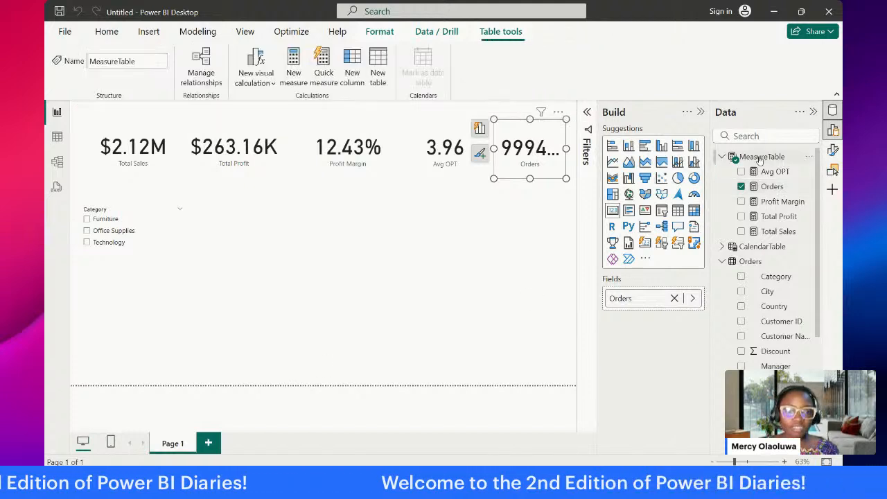
pyautogui.click(461, 253)
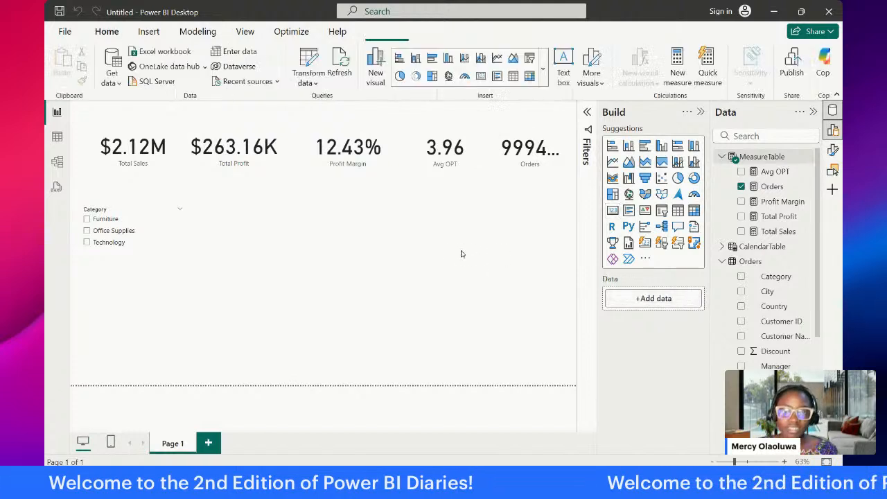
pyautogui.click(478, 152)
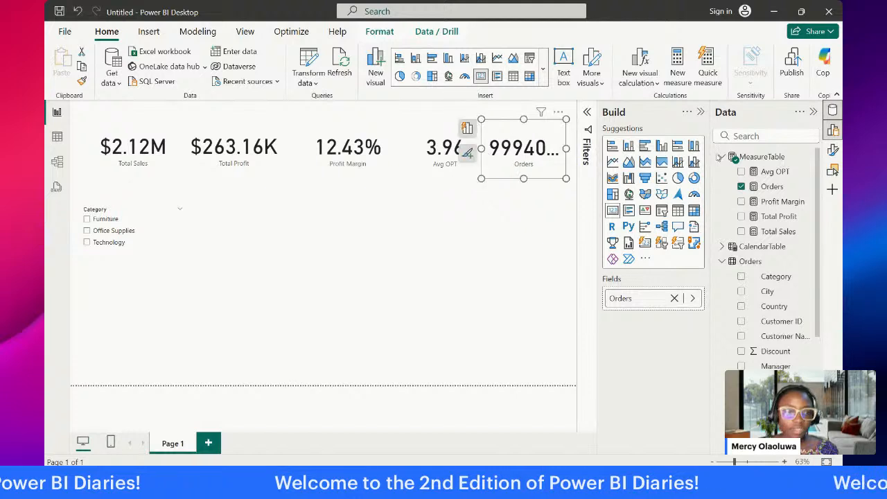
# Step: Create a new measure in MeasureTable with the formula XX = COUNT(Orders[Order ID])
pyautogui.click(754, 157)
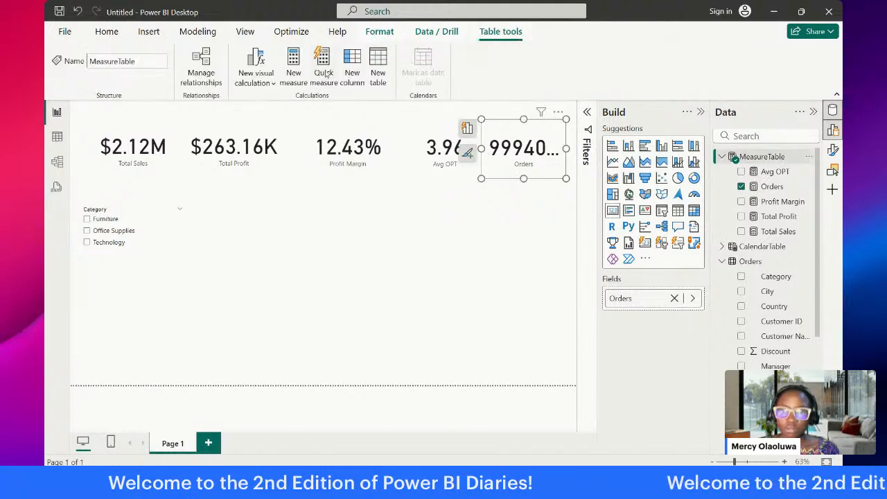
pyautogui.click(292, 77)
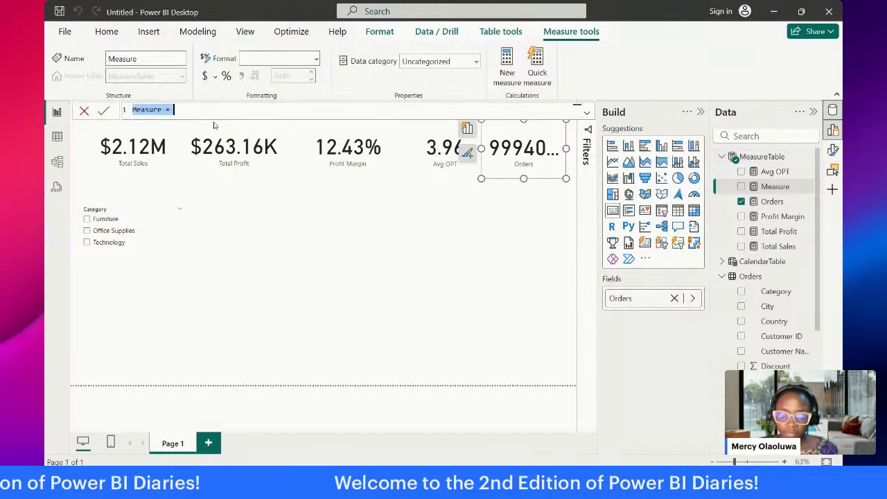
pyautogui.write('XX = ')
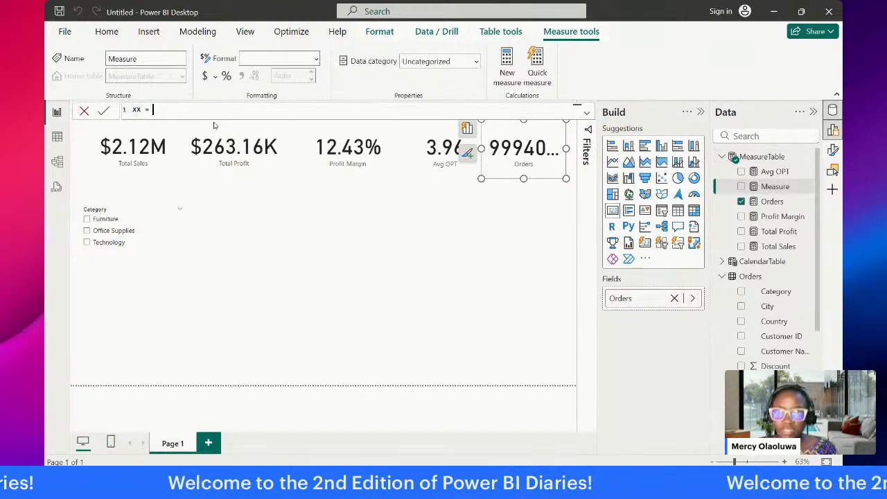
pyautogui.write('coun')
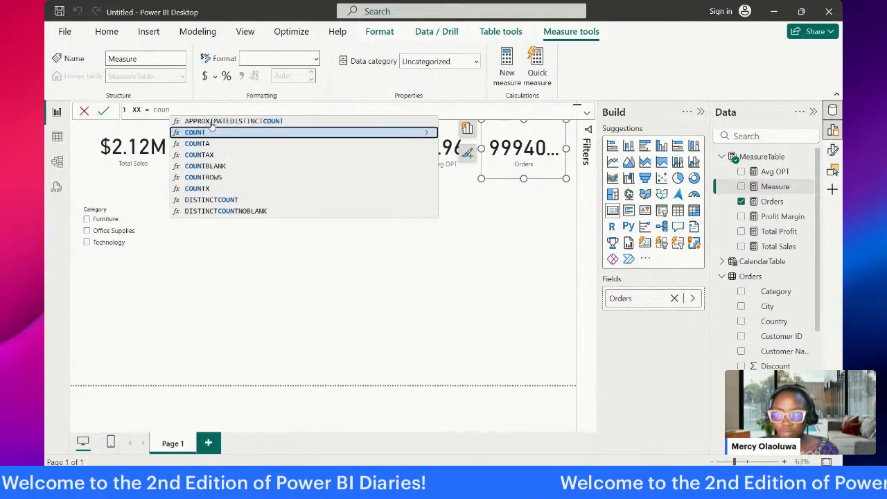
pyautogui.click(212, 131)
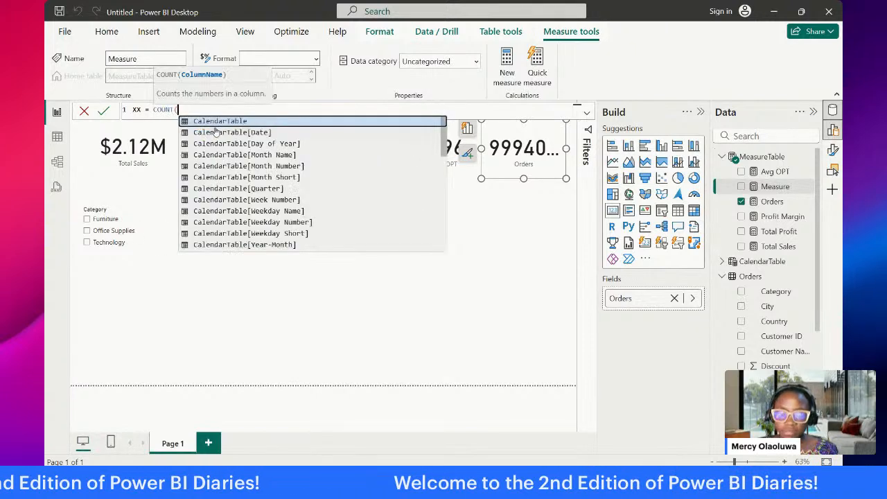
pyautogui.write('or')
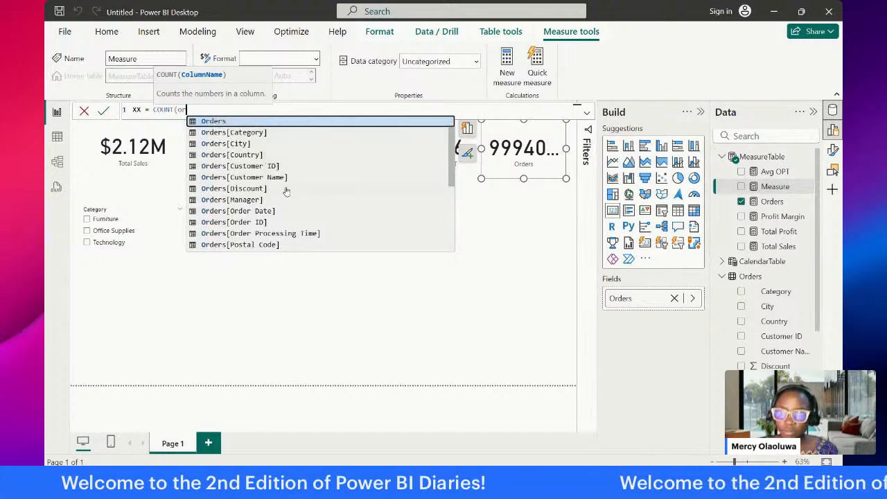
pyautogui.click(264, 222)
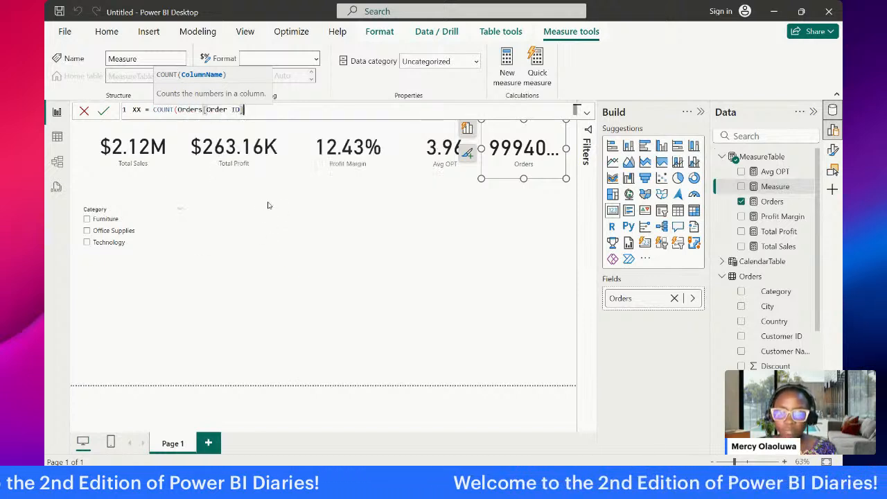
pyautogui.write(')')
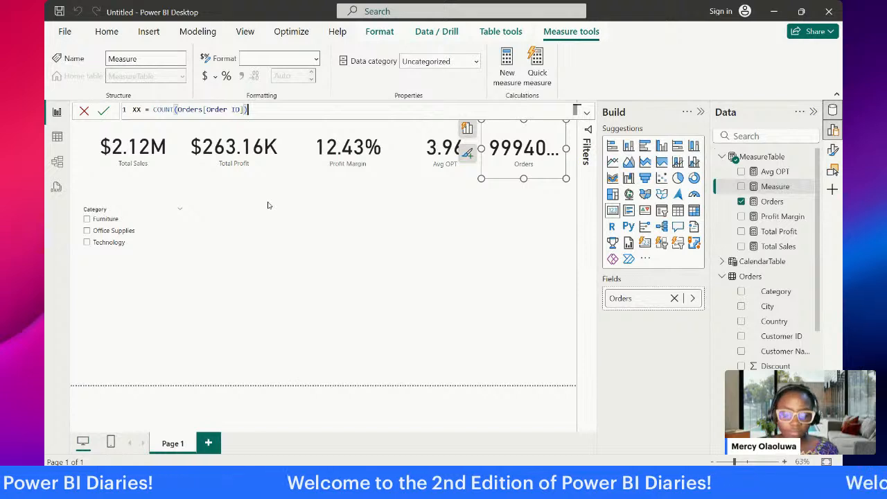
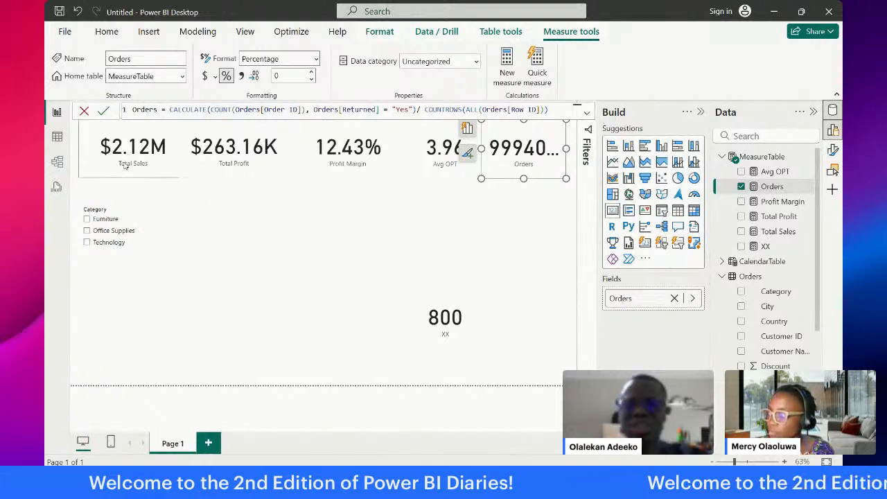
# Step: Commit the Orders measure as CALCULATE(COUNT(Orders[Order ID]), Orders[Returned] = "Yes") / COUNTROWS(ALL(Orders[Row ID]))
pyautogui.click(417, 109)
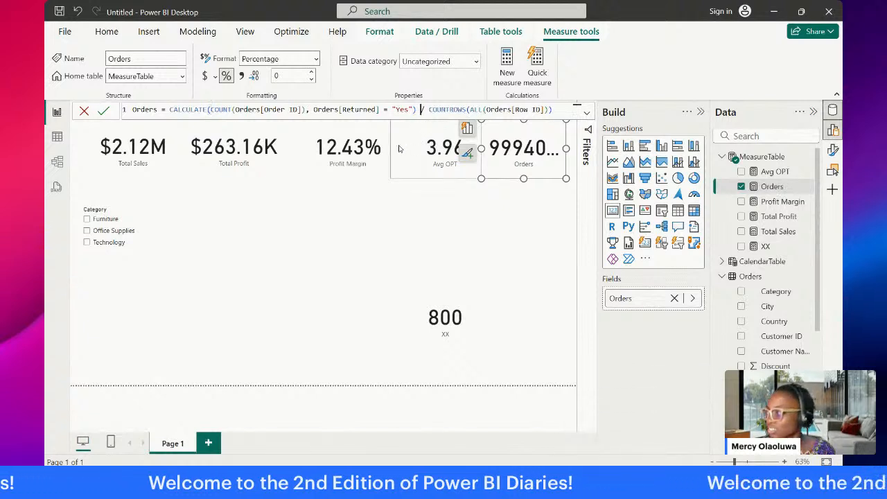
pyautogui.write(')')
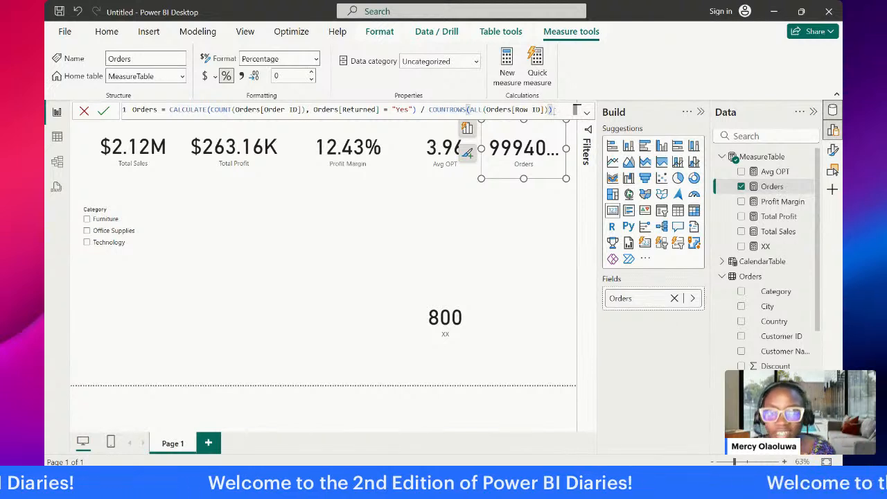
pyautogui.moveTo(557, 111); pyautogui.dragTo(127, 110)
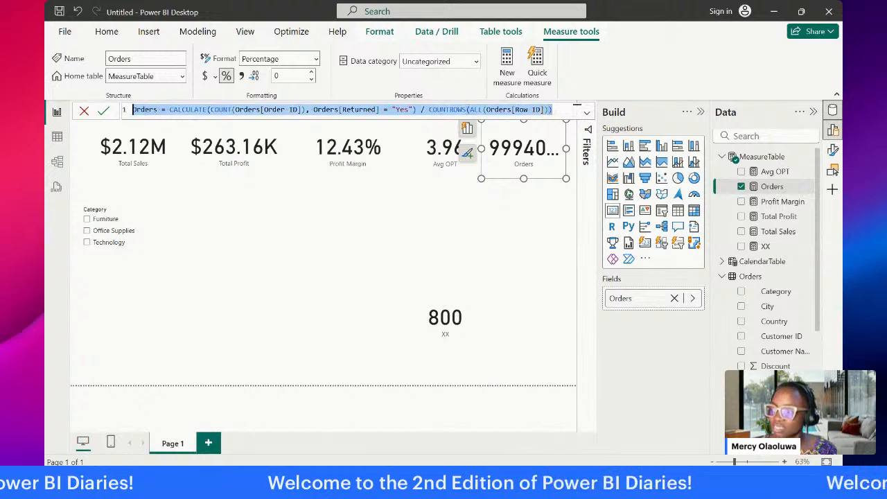
pyautogui.hotkey('alt', 'Tab')
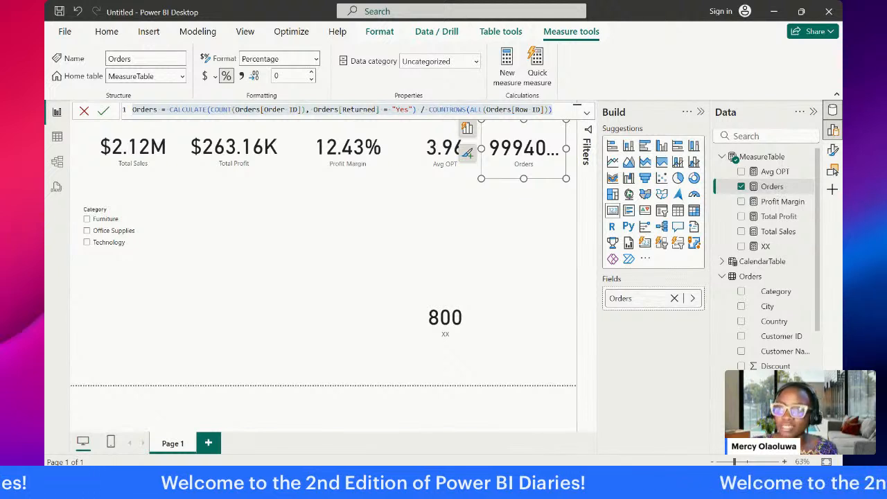
pyautogui.hotkey('alt', 'Tab')
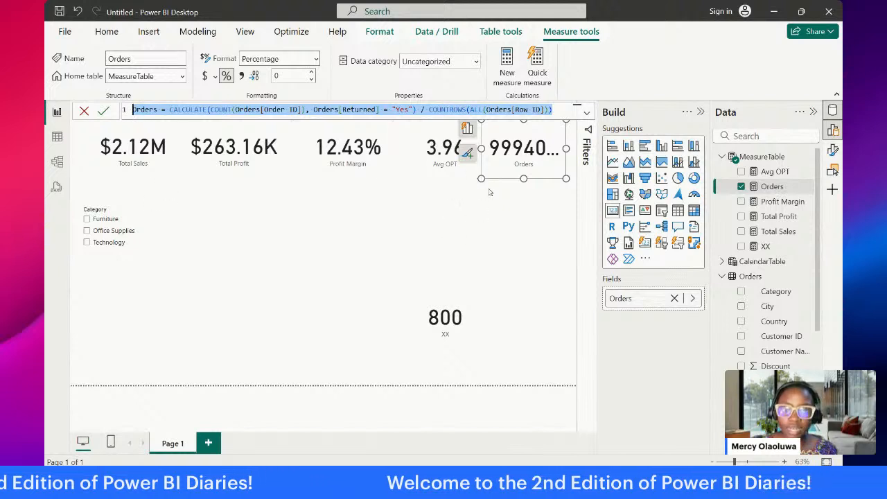
pyautogui.click(559, 109)
pyautogui.press('Return')
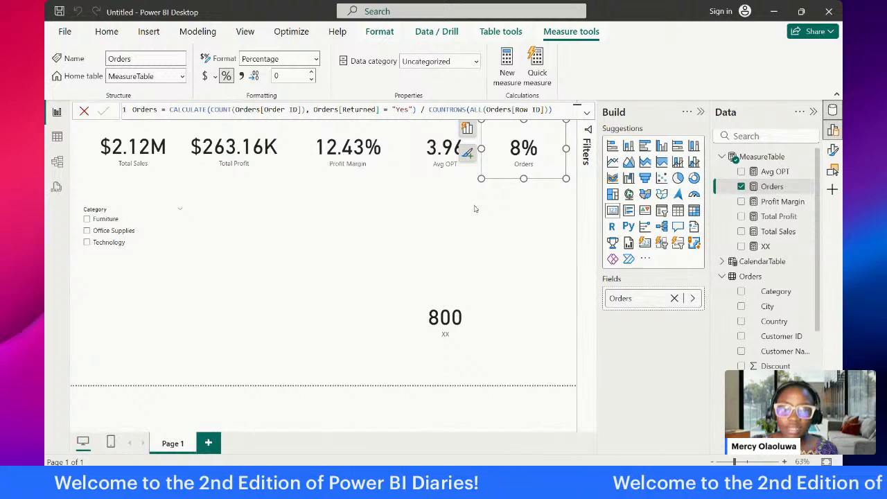
# Step: Check how the cards respond to the Furniture category in the slicer, and clear the selection
pyautogui.click(503, 188)
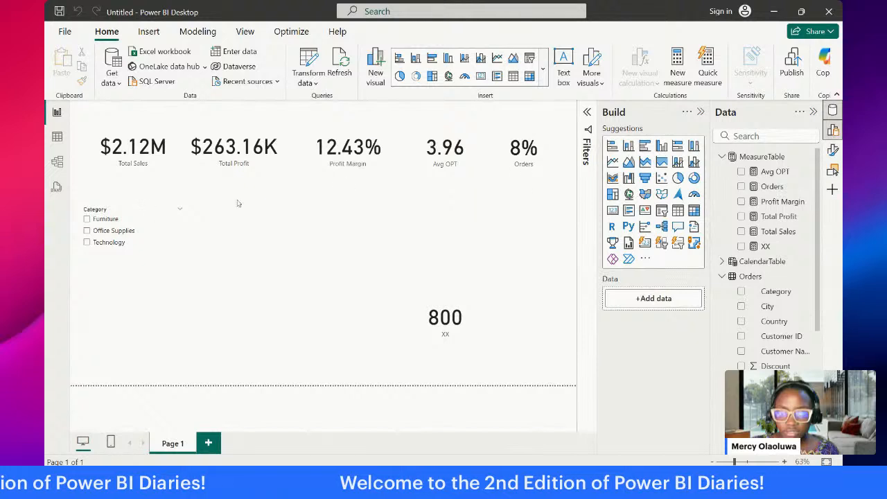
pyautogui.click(87, 219)
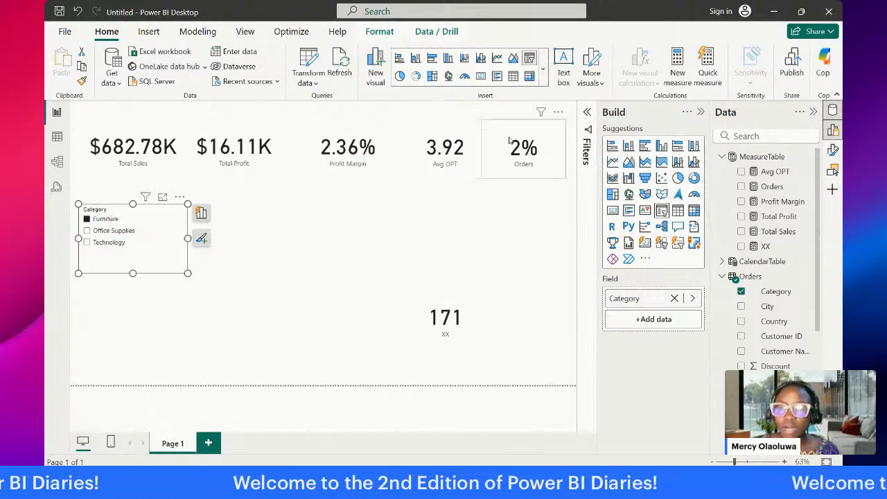
pyautogui.click(88, 222)
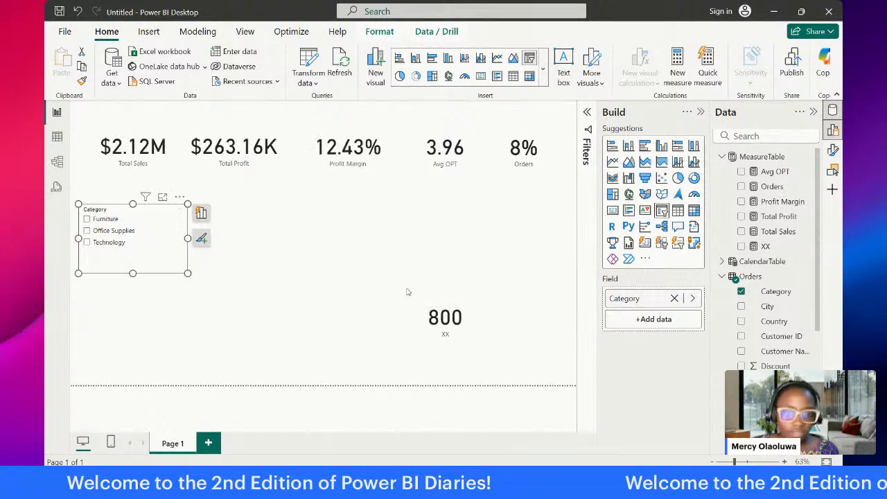
# Step: Delete the XX card and the Category slicer from the report page
pyautogui.click(420, 308)
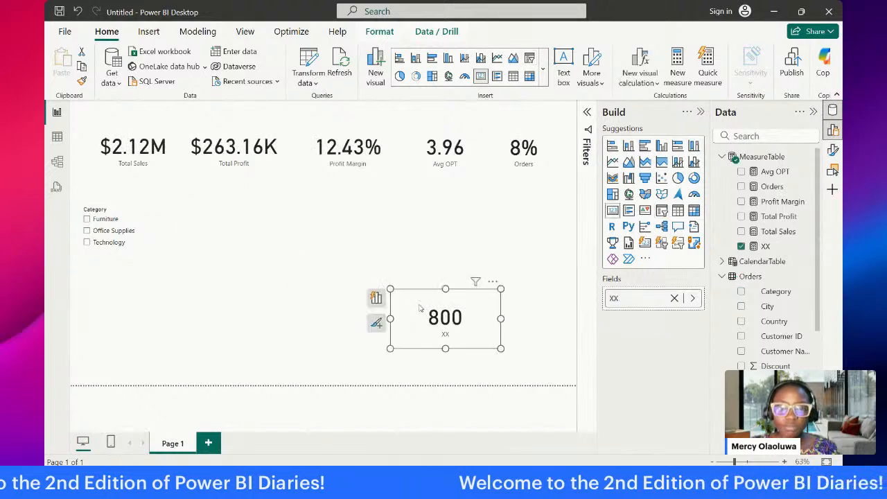
pyautogui.press('Delete')
pyautogui.click(125, 217)
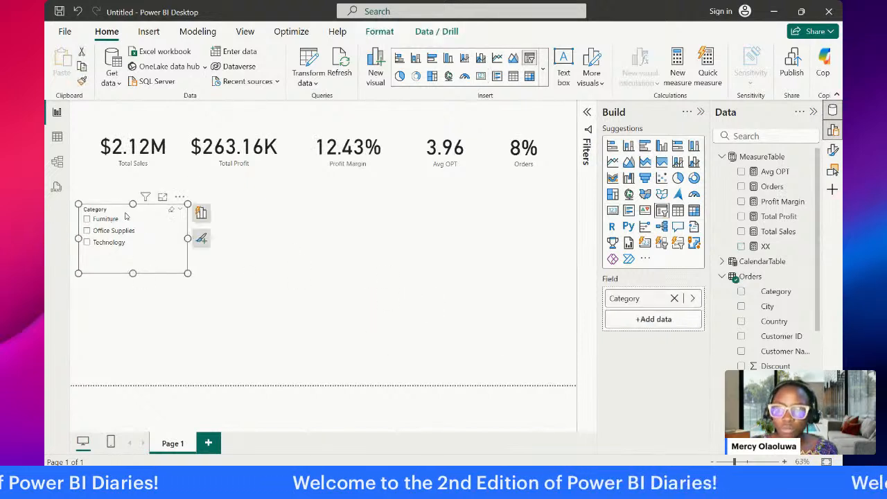
pyautogui.press('Delete')
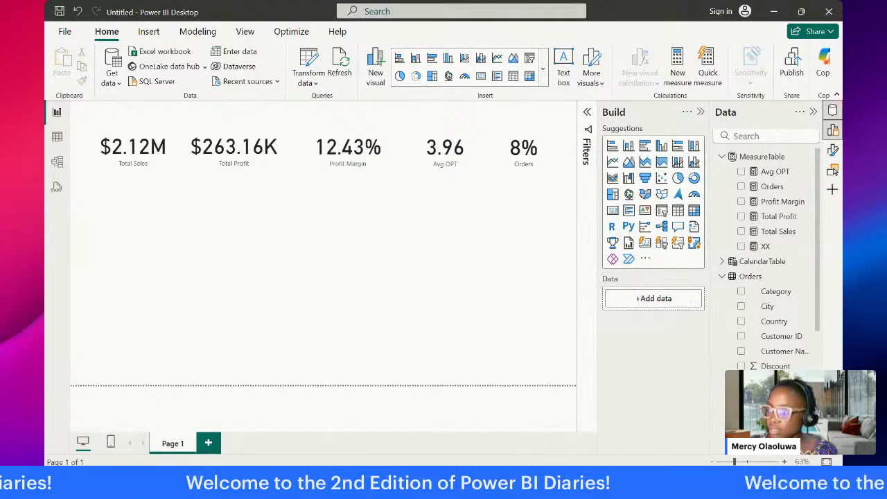
pyautogui.click(230, 153)
pyautogui.click(337, 142)
pyautogui.click(445, 148)
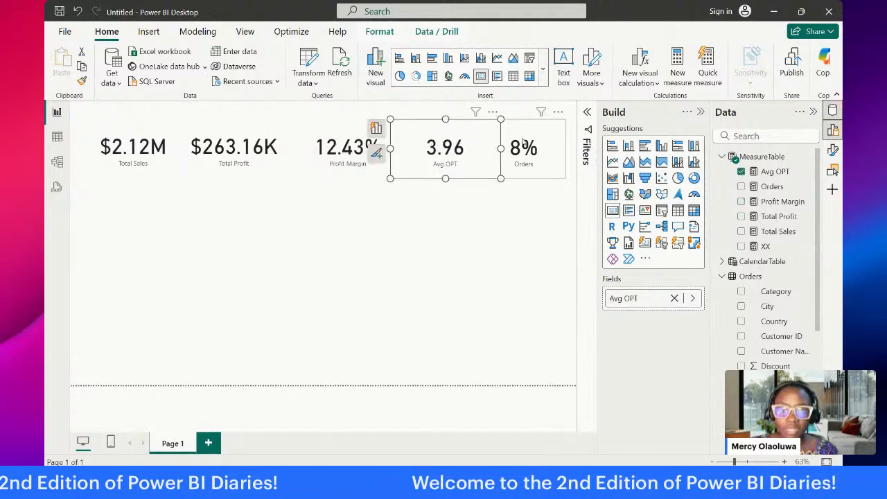
pyautogui.click(523, 143)
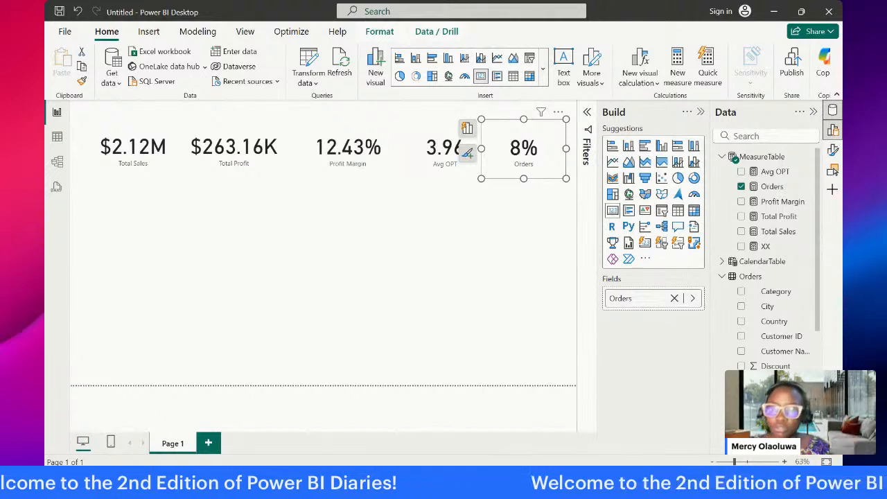
# Step: Insert a clustered column chart, place it just below the first measure cards and widen it
pyautogui.click(198, 204)
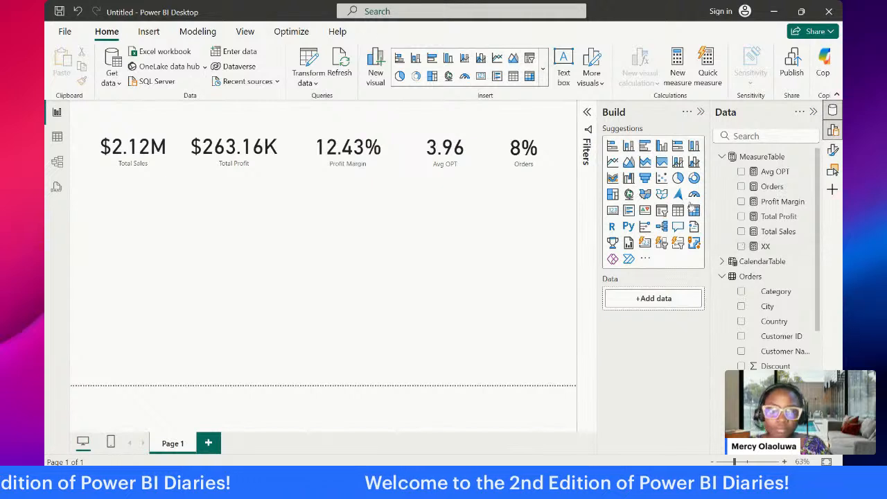
pyautogui.click(662, 147)
pyautogui.moveTo(136, 222); pyautogui.dragTo(201, 194)
pyautogui.moveTo(200, 239); pyautogui.dragTo(215, 261)
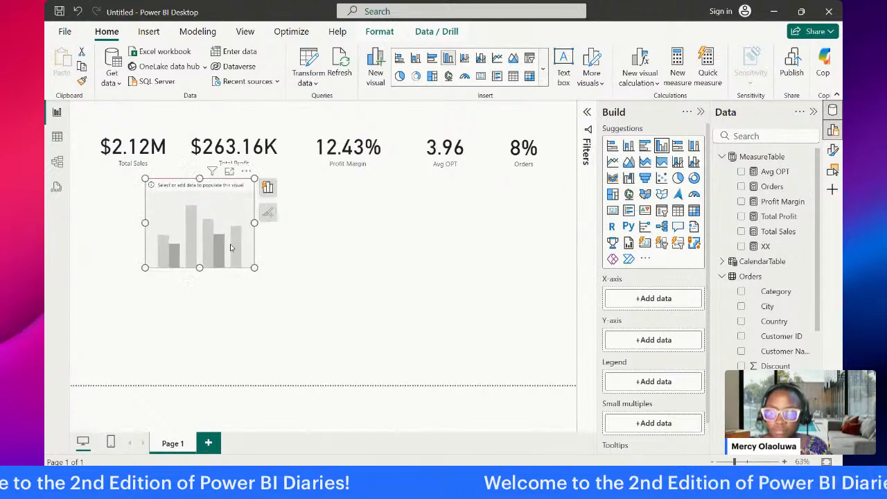
pyautogui.moveTo(256, 224); pyautogui.dragTo(315, 227)
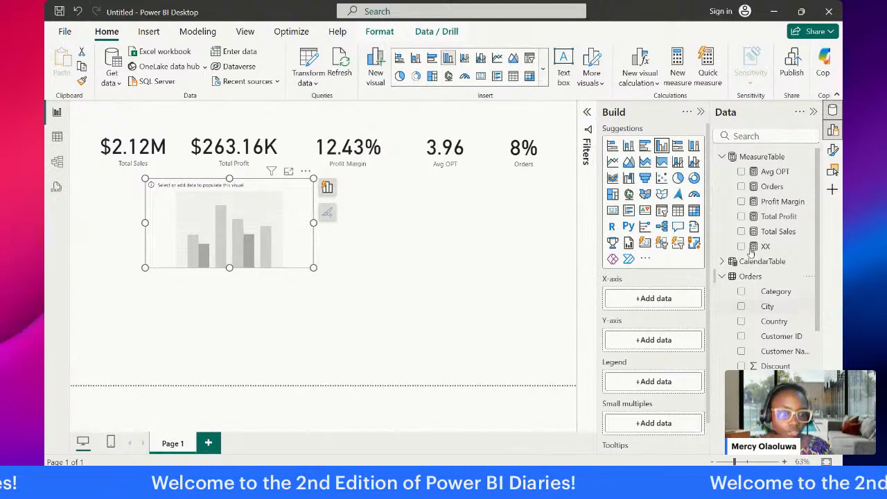
# Step: Plot Total Sales on the column chart's Y-axis by Region on its X-axis
pyautogui.moveTo(779, 232); pyautogui.dragTo(671, 340)
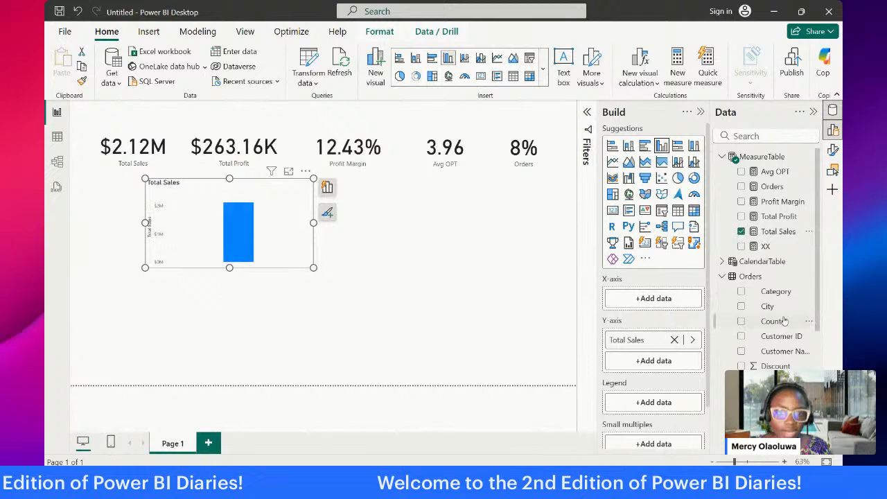
pyautogui.scroll(-3, 797, 326)
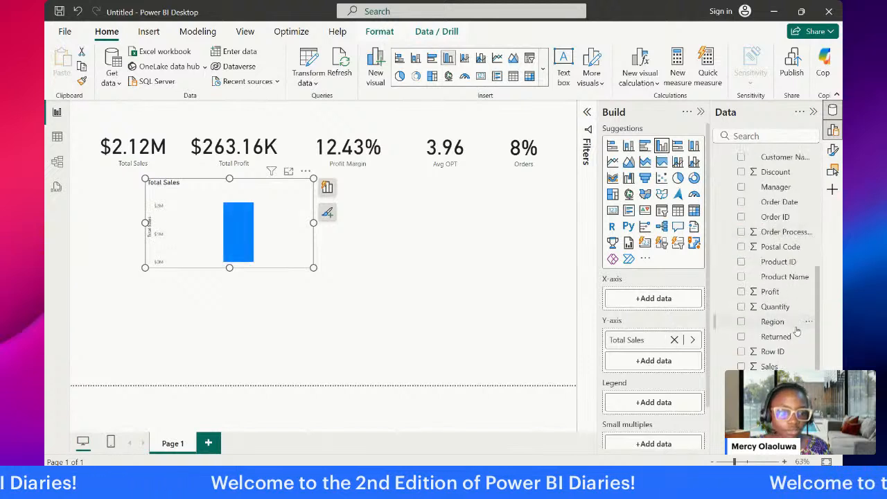
pyautogui.moveTo(797, 321); pyautogui.dragTo(658, 299)
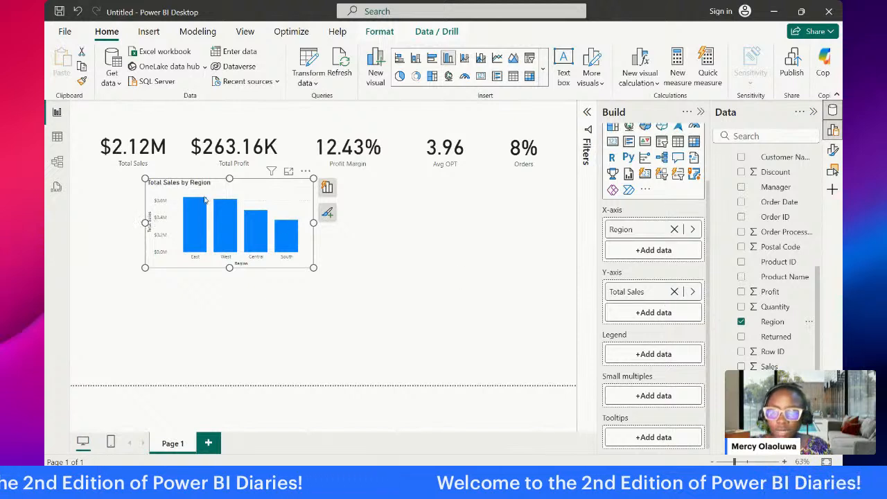
# Step: Make the Total Sales by Region chart slightly wider and taller
pyautogui.moveTo(313, 223); pyautogui.dragTo(328, 222)
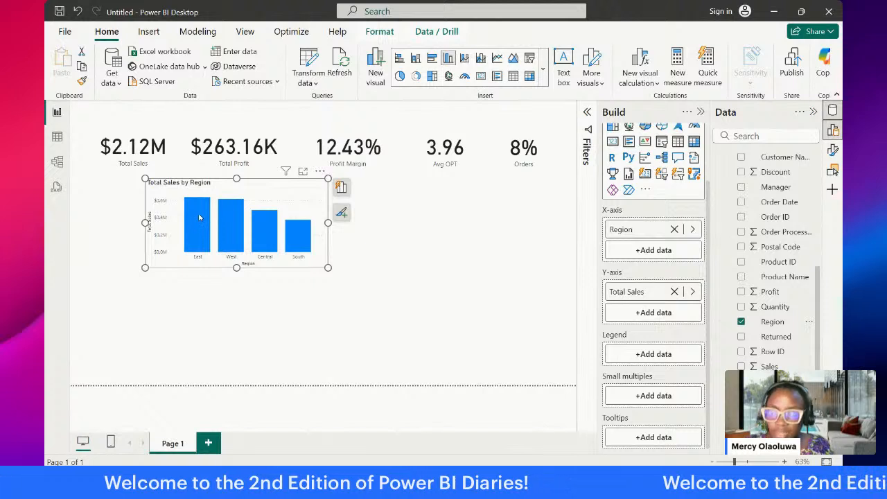
pyautogui.moveTo(197, 220)
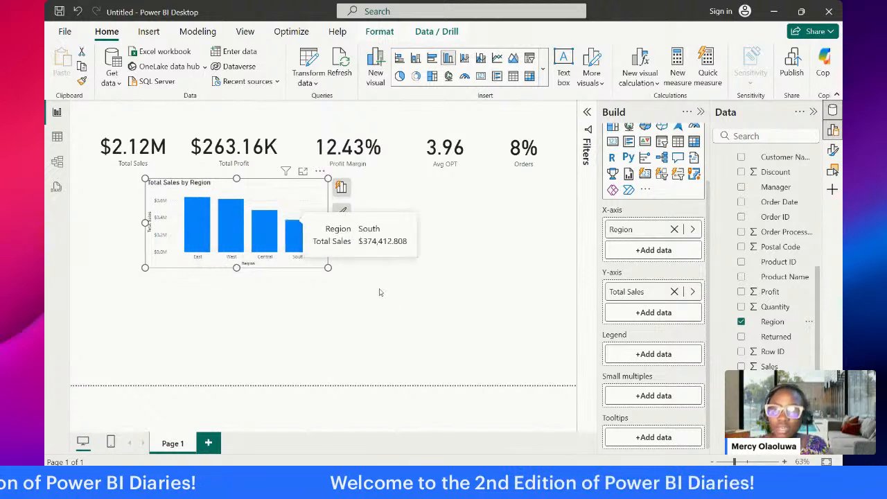
pyautogui.moveTo(305, 244)
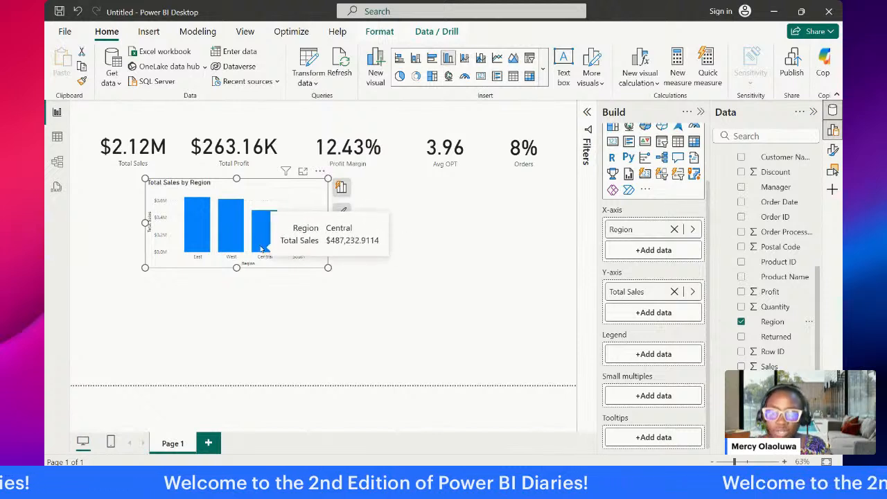
pyautogui.click(238, 284)
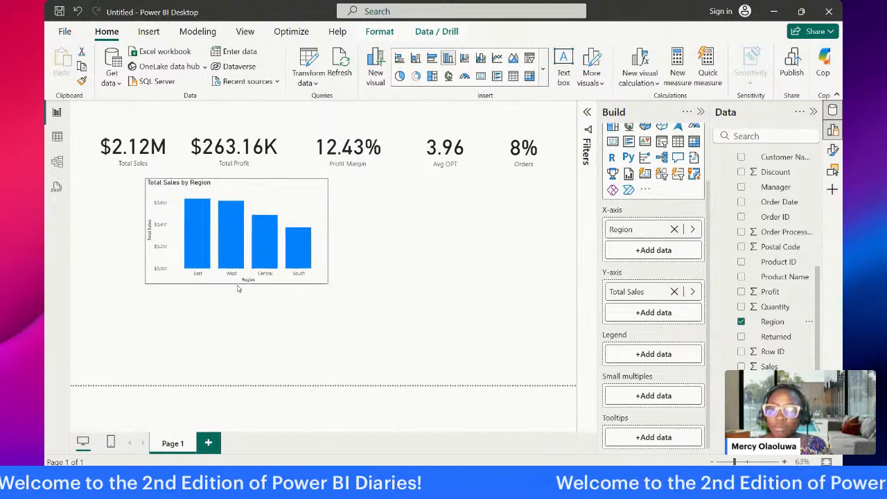
pyautogui.click(239, 284)
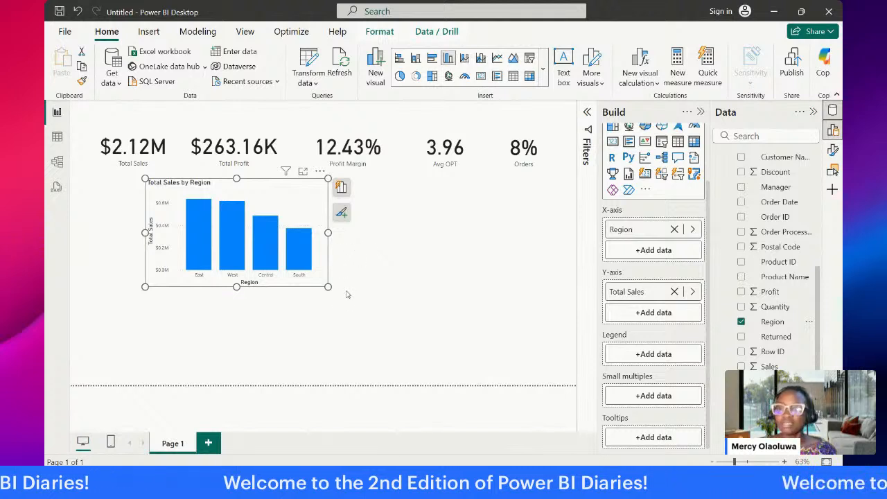
# Step: Add the Manager field from the Orders table to the tooltips of the Total Sales by Region chart
pyautogui.moveTo(199, 244)
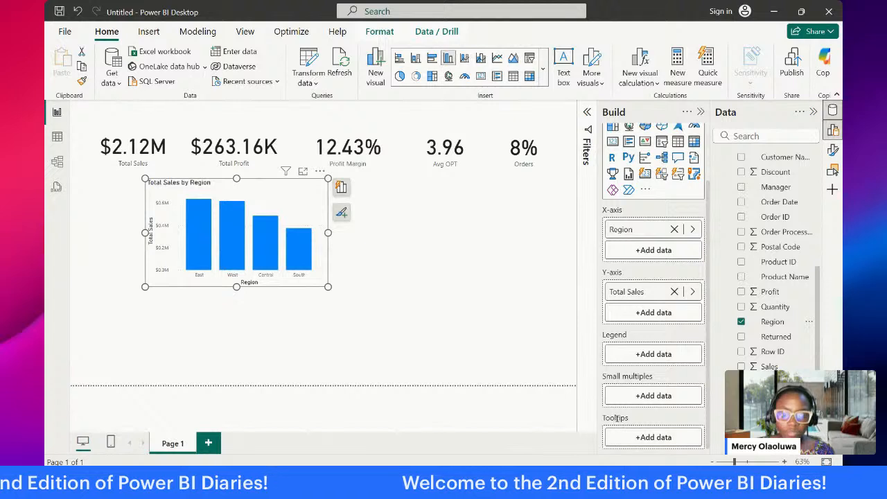
pyautogui.click(657, 438)
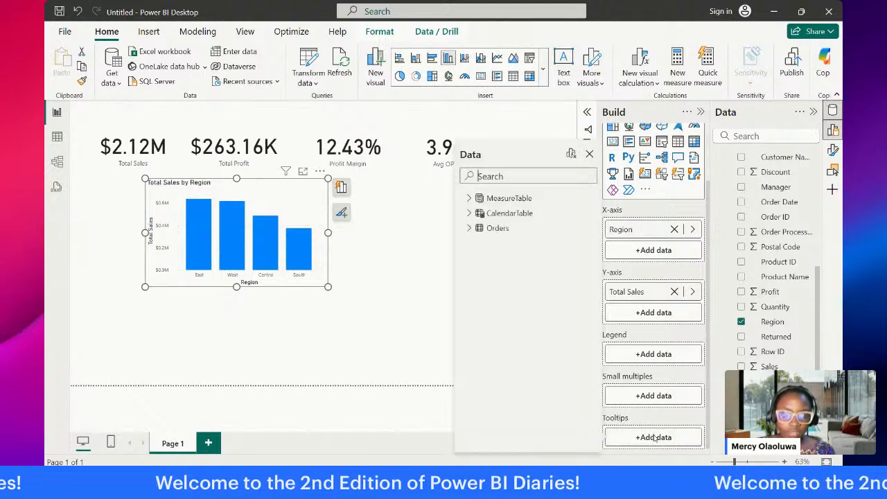
pyautogui.click(469, 229)
pyautogui.click(488, 335)
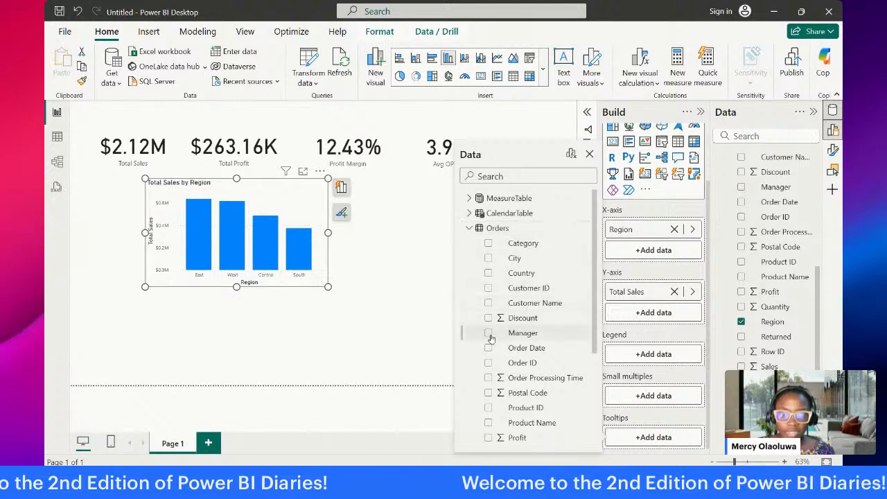
pyautogui.click(377, 300)
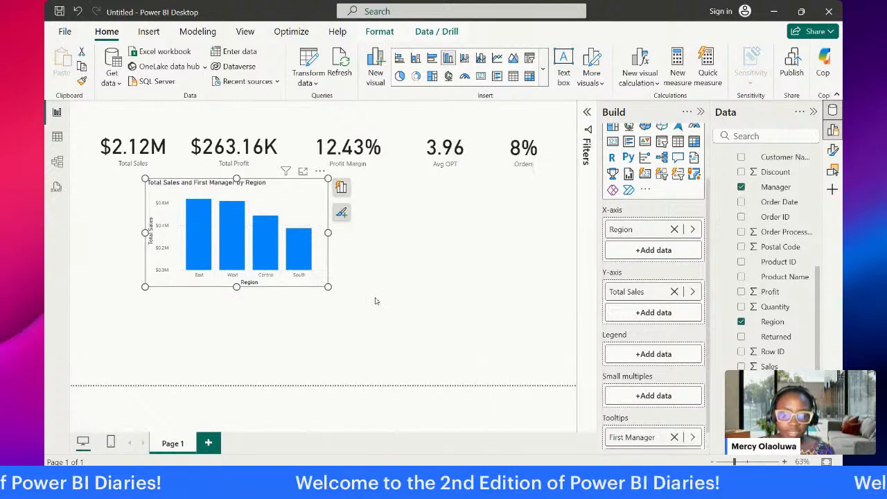
# Step: Rename the chart's First Manager tooltip field as Manager
pyautogui.click(692, 437)
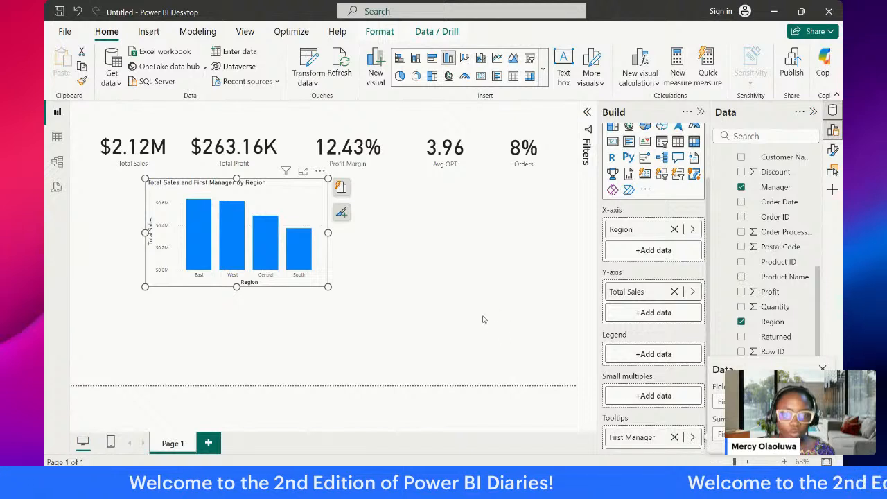
pyautogui.click(483, 318)
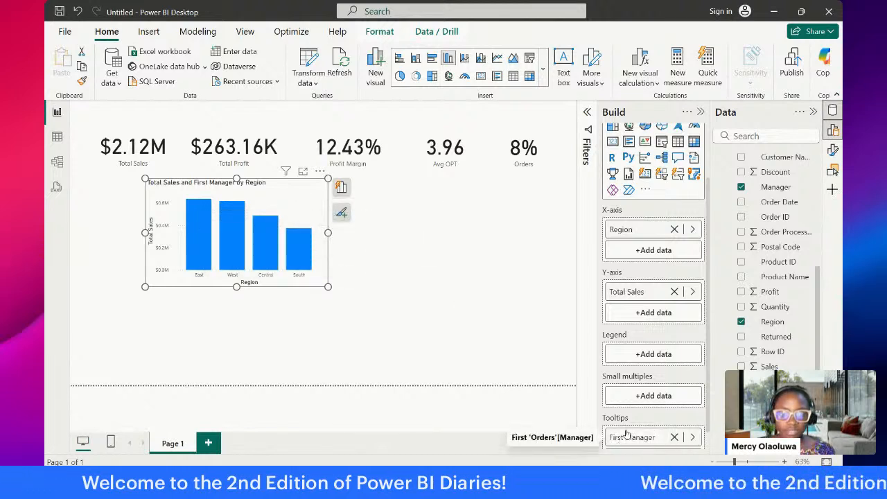
pyautogui.press('BackSpace')
pyautogui.press('BackSpace')
pyautogui.press('BackSpace')
pyautogui.press('BackSpace')
pyautogui.press('BackSpace')
pyautogui.press('BackSpace')
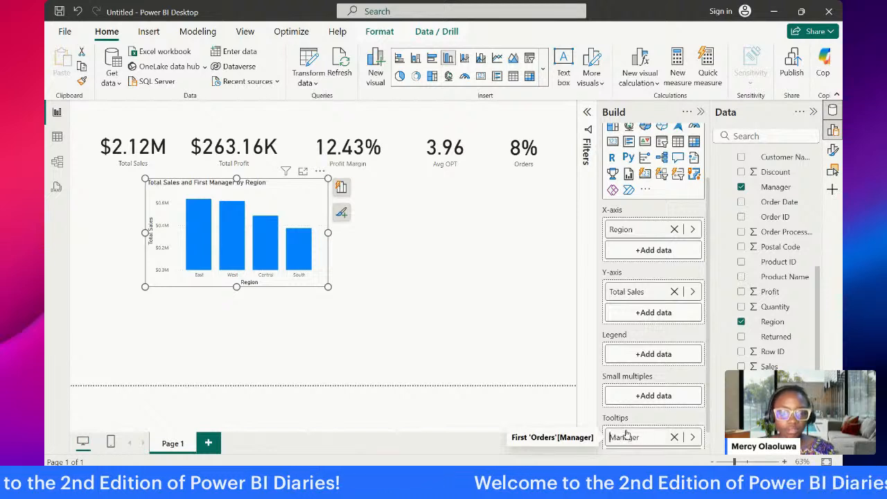
pyautogui.press('Return')
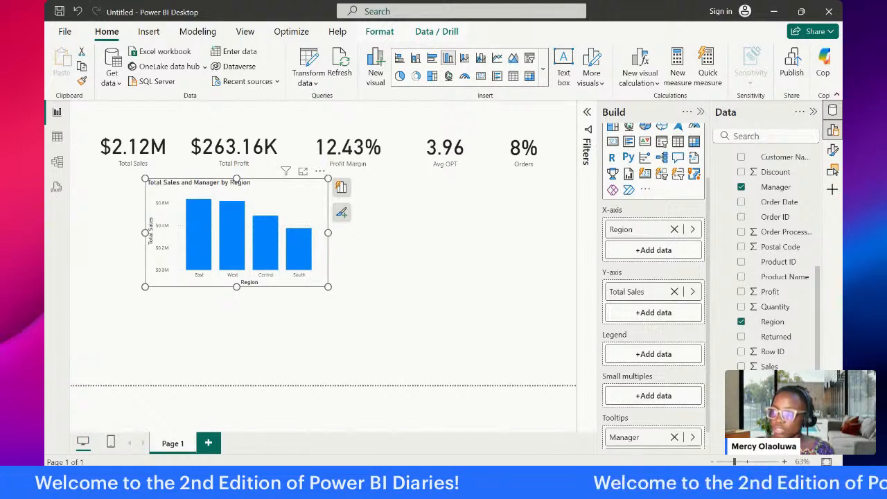
pyautogui.click(283, 316)
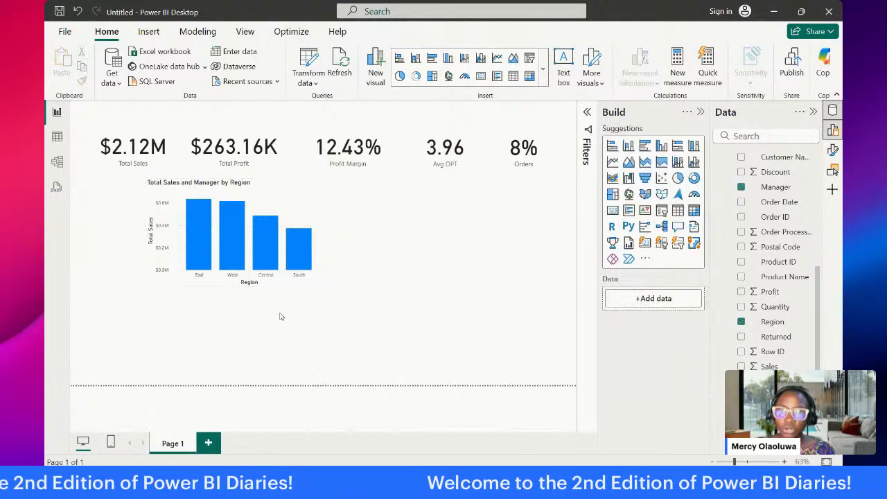
pyautogui.click(291, 213)
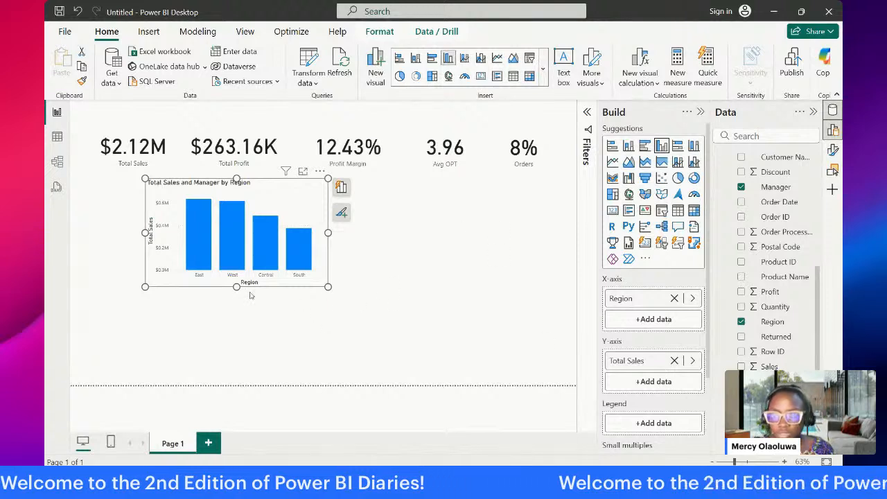
# Step: Reduce the height of the Total Sales by Region column chart and nudge it slightly left
pyautogui.moveTo(237, 286); pyautogui.dragTo(244, 261)
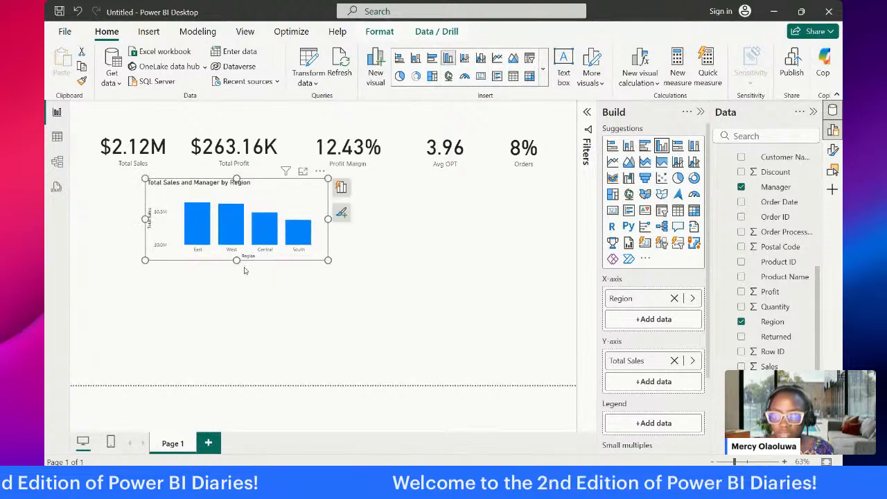
pyautogui.click(246, 293)
pyautogui.click(273, 208)
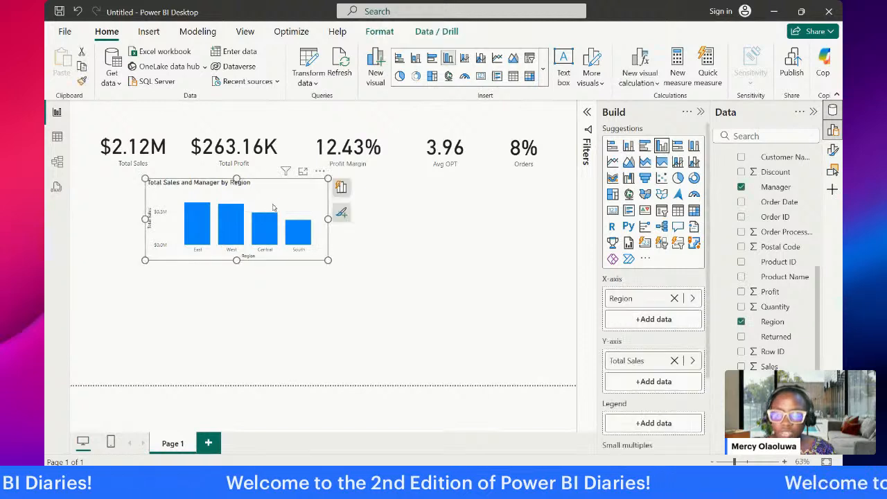
pyautogui.moveTo(273, 204); pyautogui.dragTo(273, 201)
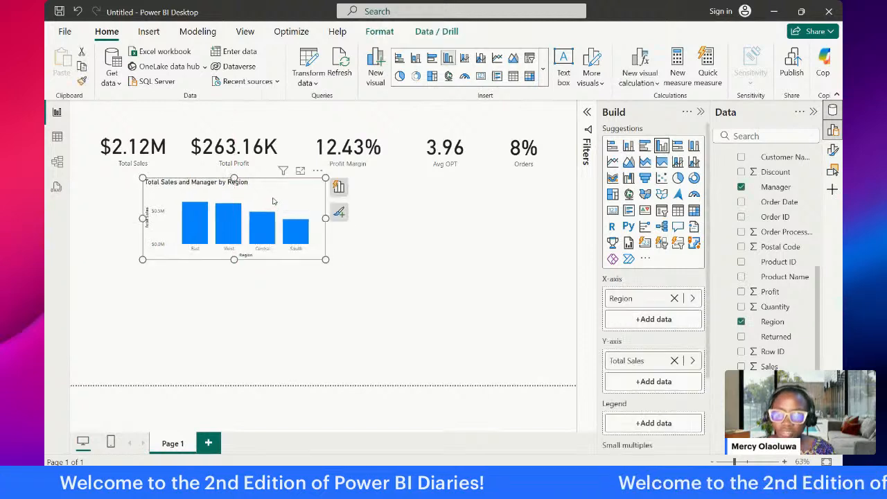
# Step: Duplicate the Total Sales by Region column chart and place the copy directly below the original
pyautogui.hotkey('ctrl', 'c')
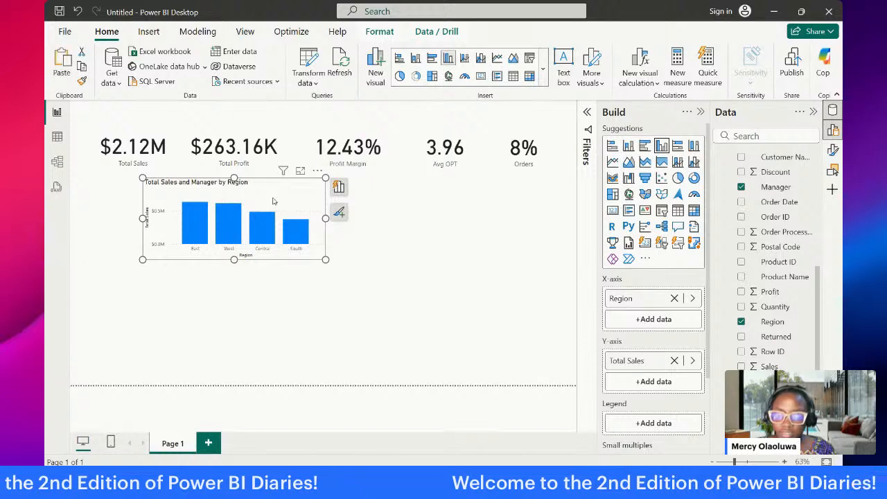
pyautogui.hotkey('ctrl', 'v')
pyautogui.moveTo(273, 201); pyautogui.dragTo(270, 281)
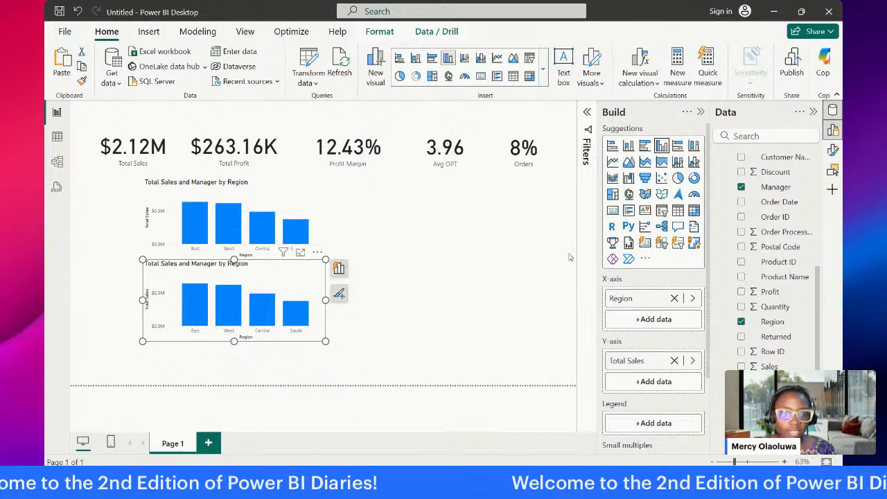
# Step: Replace Region on the copied chart's X-axis with Category and Sub-Category from the Orders table
pyautogui.click(676, 300)
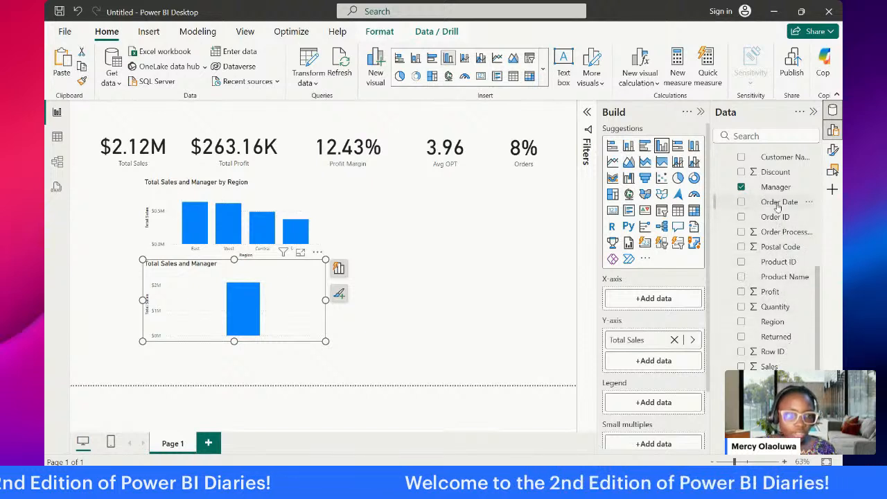
pyautogui.scroll(5, 779, 174)
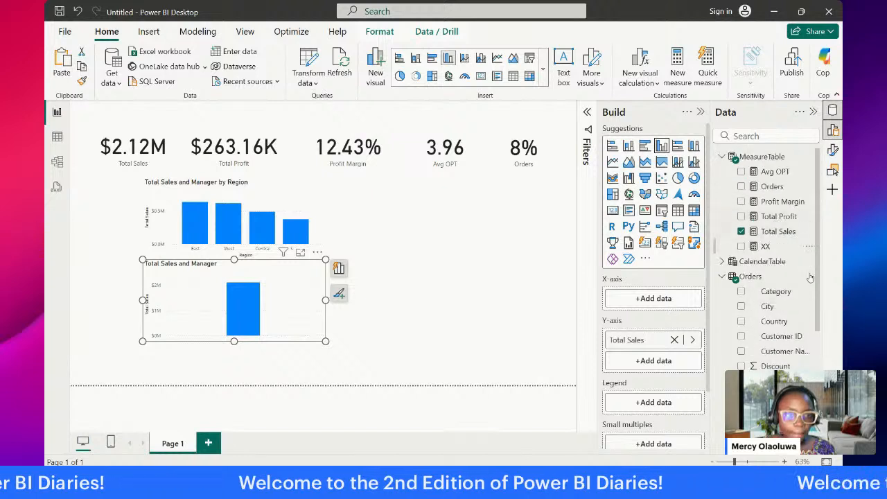
pyautogui.moveTo(782, 293); pyautogui.dragTo(666, 305)
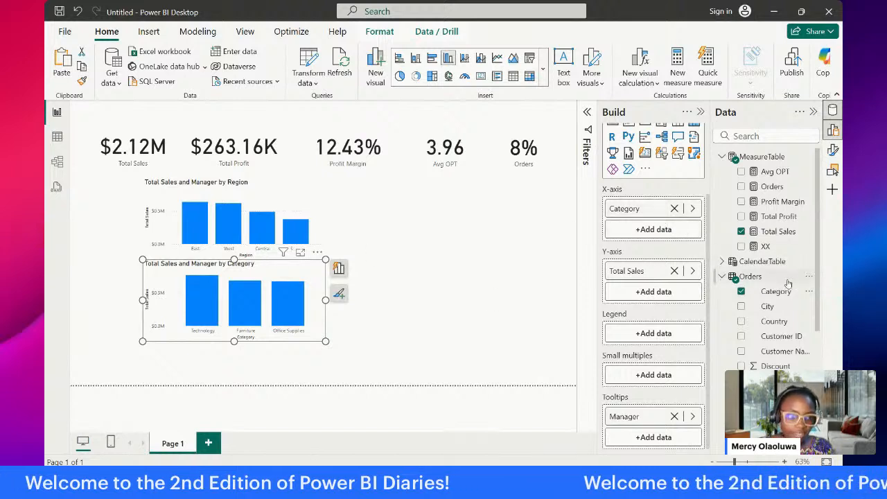
pyautogui.scroll(-3, 788, 285)
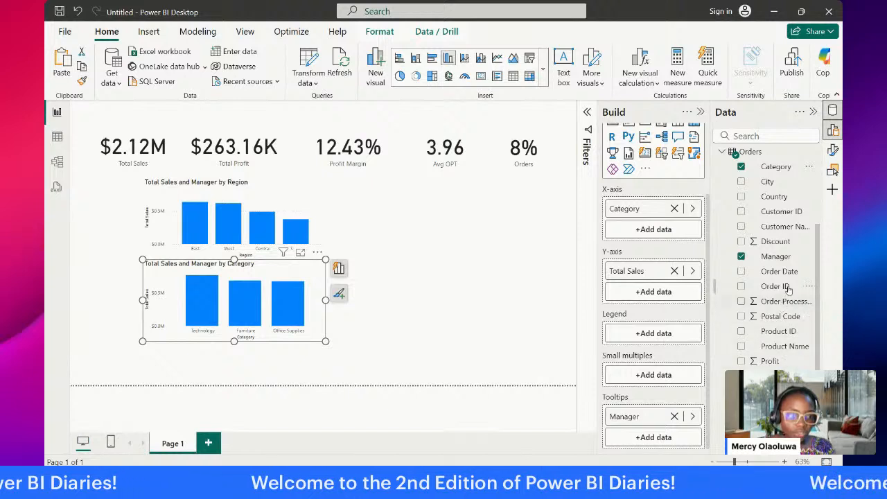
pyautogui.scroll(-2, 796, 258)
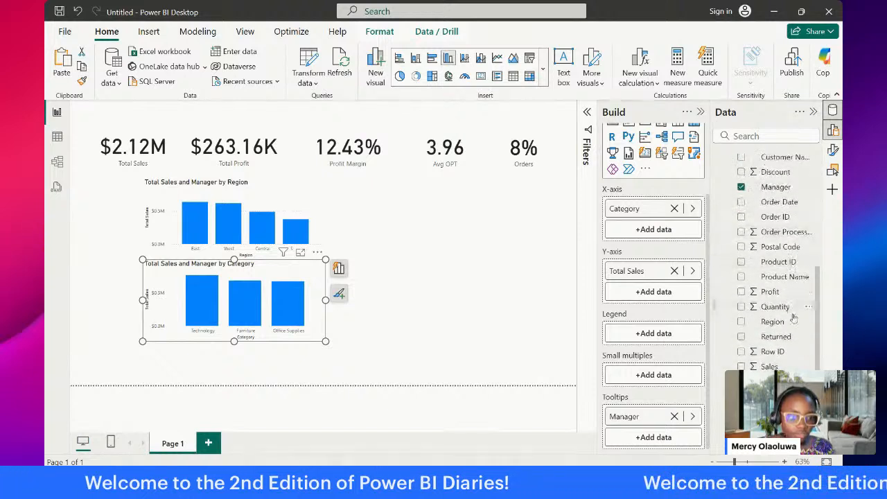
pyautogui.moveTo(779, 436); pyautogui.dragTo(657, 226)
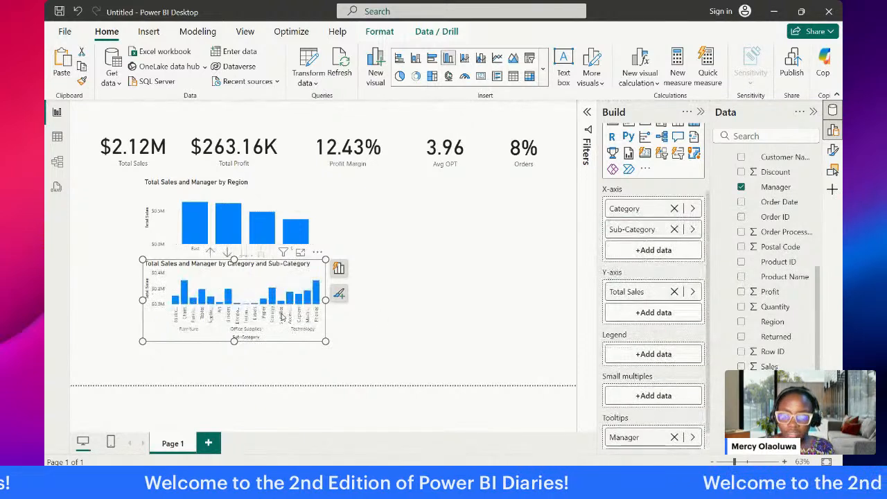
# Step: Convert both the Region chart and the Category and Sub-Category chart to clustered bar charts
pyautogui.click(266, 191)
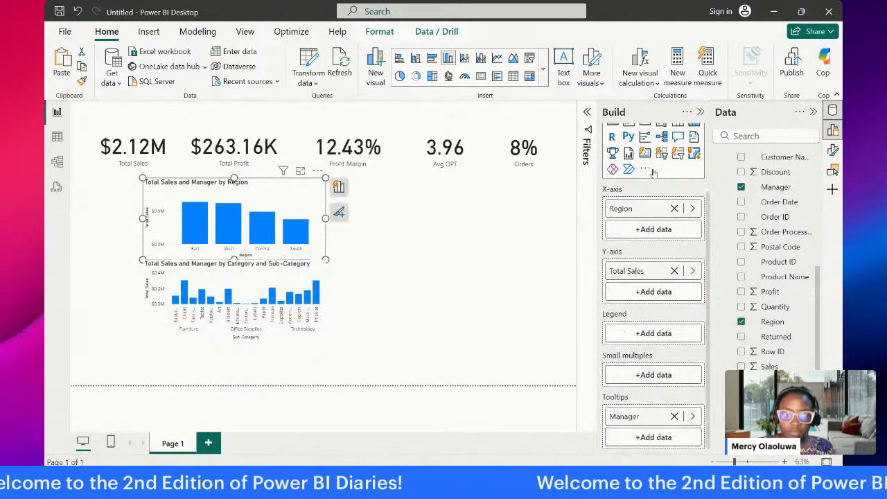
pyautogui.scroll(3, 636, 152)
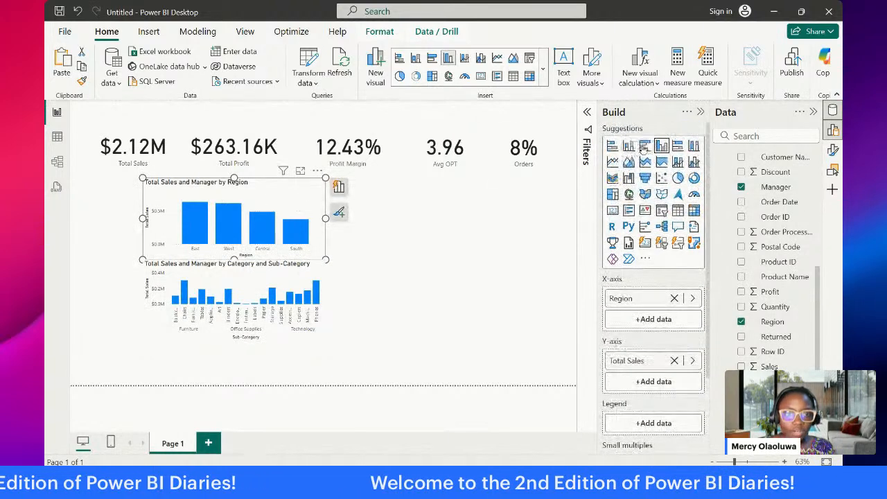
pyautogui.click(644, 146)
pyautogui.click(277, 278)
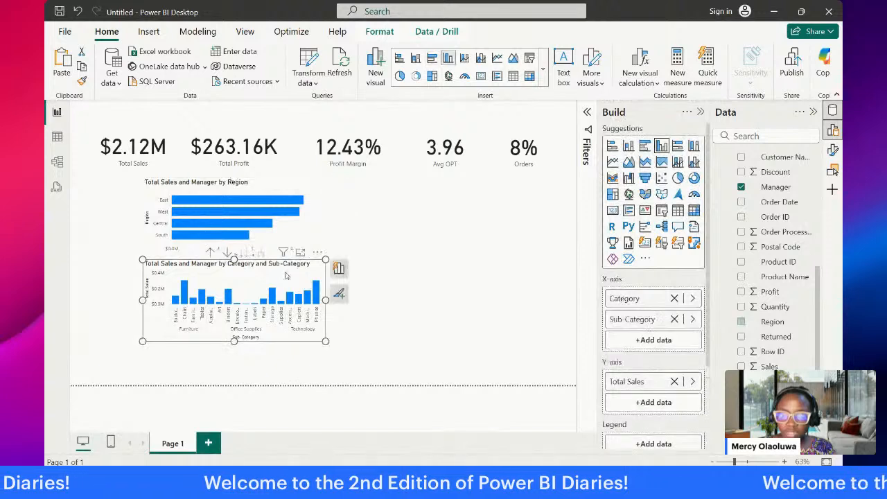
pyautogui.click(644, 146)
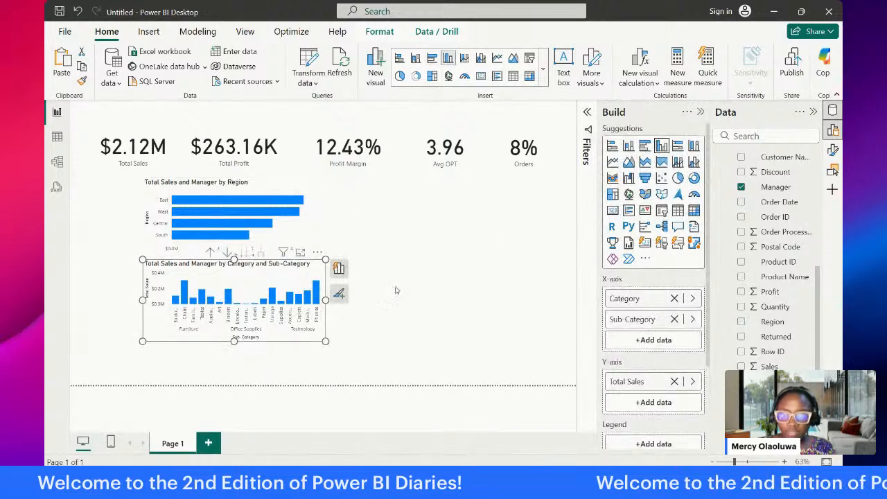
pyautogui.click(386, 261)
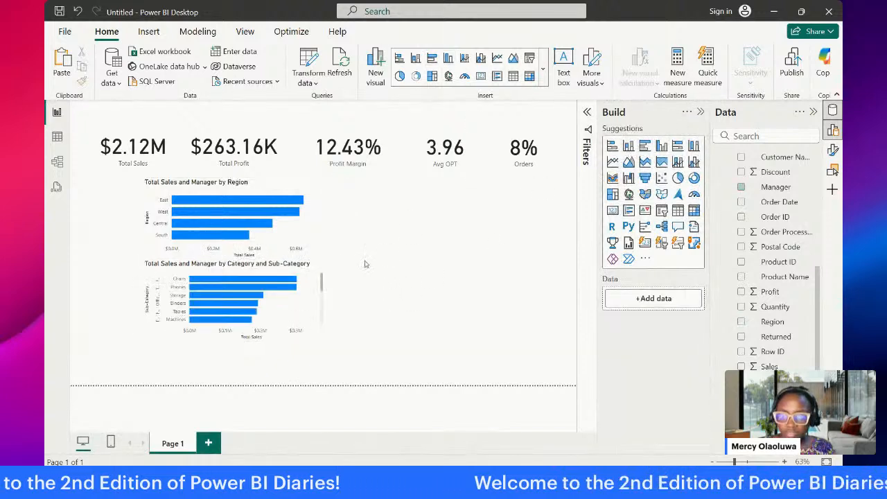
# Step: Switch the lower bar chart between its Category and Sub-Category hierarchy levels, leaving it at the Category level
pyautogui.click(303, 269)
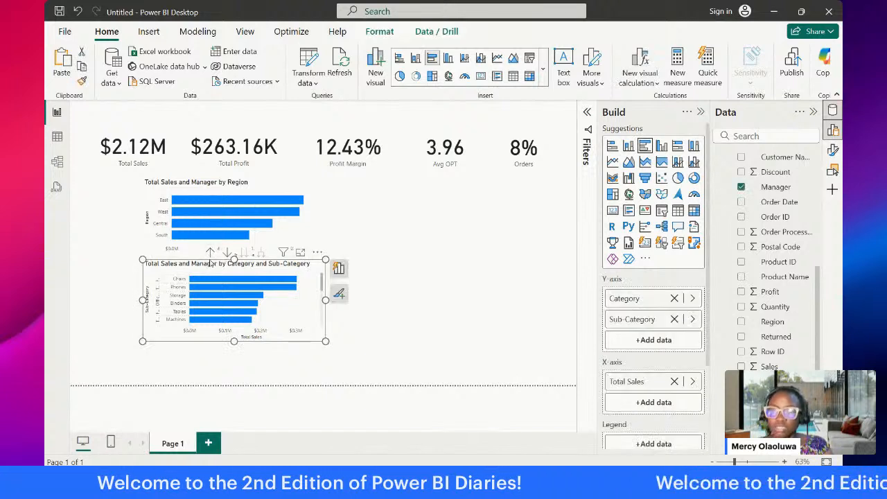
pyautogui.click(210, 253)
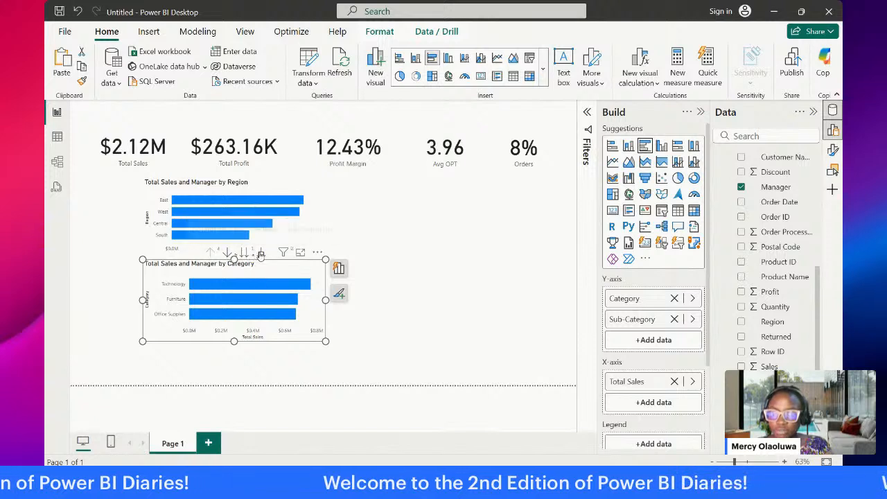
pyautogui.click(260, 253)
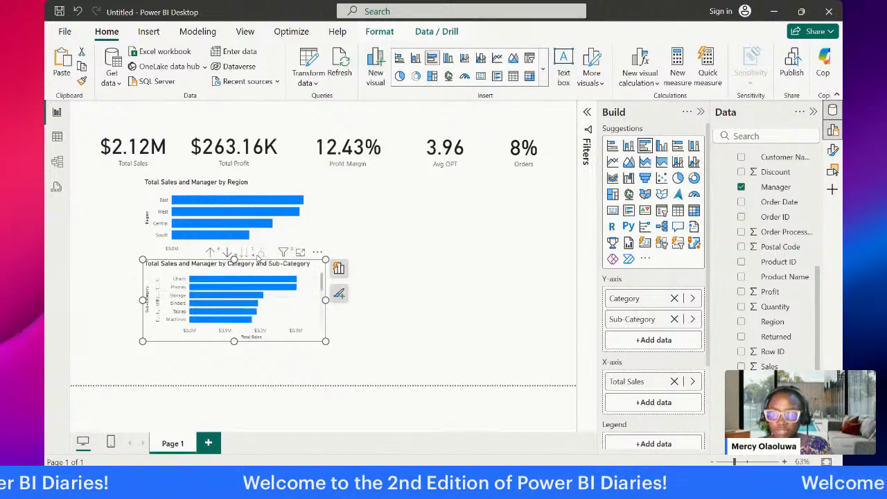
pyautogui.click(211, 254)
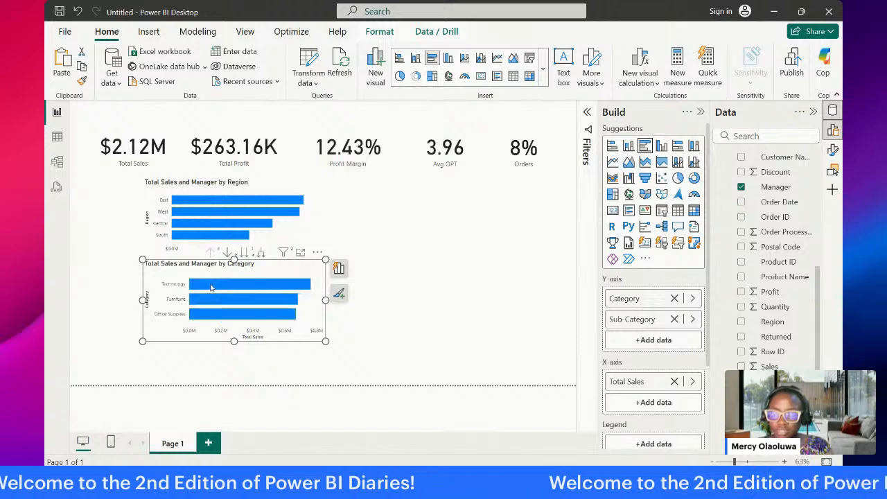
# Step: Drill down into the Technology bar's sub-categories on the lower chart and drill back up to Category
pyautogui.click(212, 285)
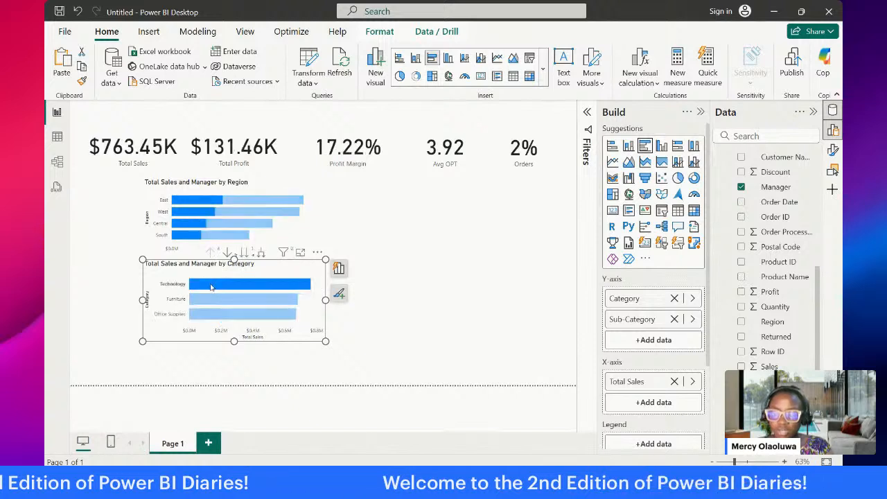
pyautogui.rightClick(211, 287)
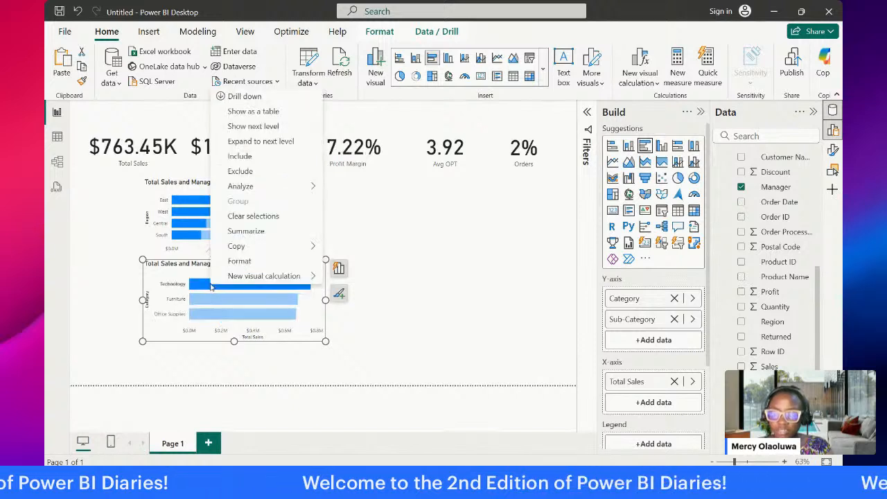
pyautogui.click(256, 99)
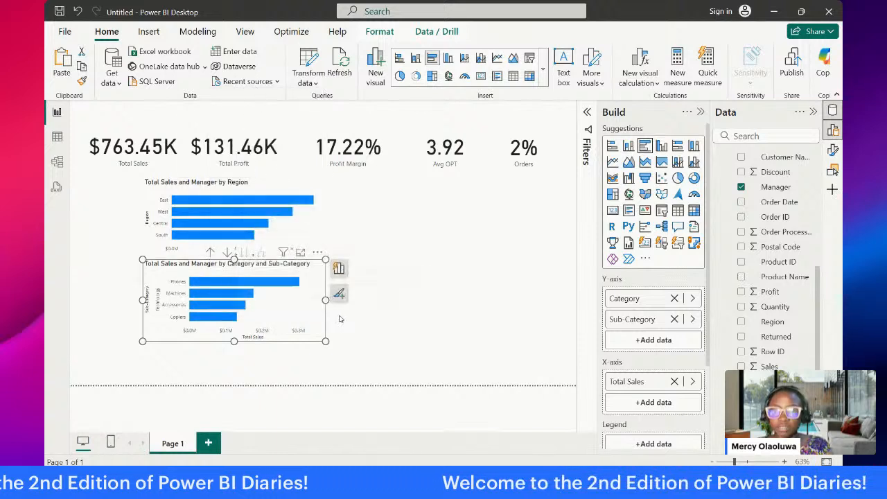
pyautogui.click(210, 252)
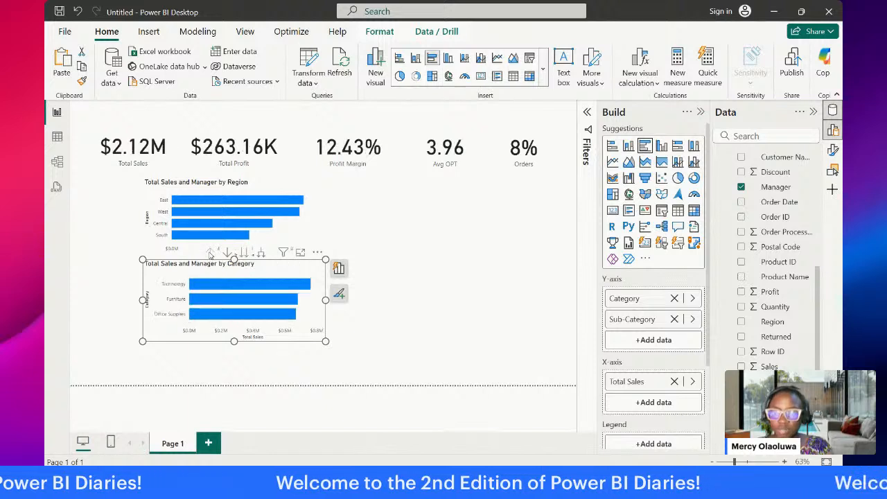
pyautogui.click(373, 204)
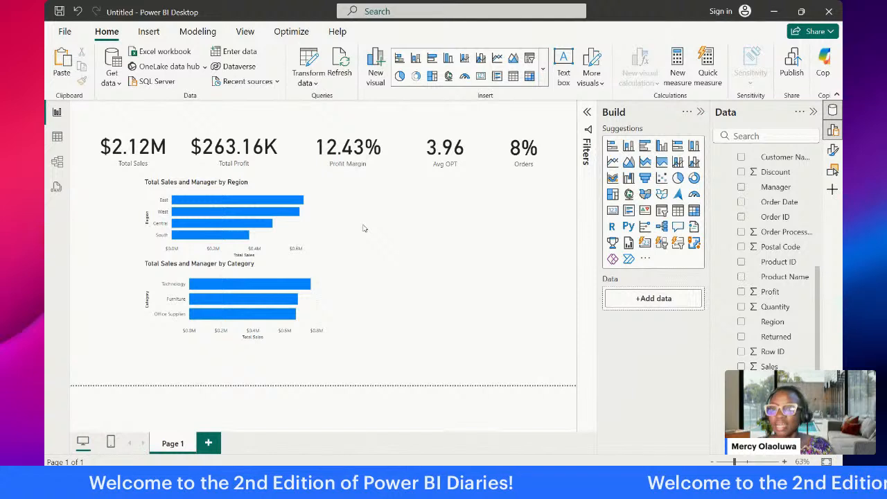
# Step: Nudge the Category bar chart slightly left beneath the Region chart
pyautogui.click(280, 268)
pyautogui.moveTo(280, 268); pyautogui.dragTo(282, 269)
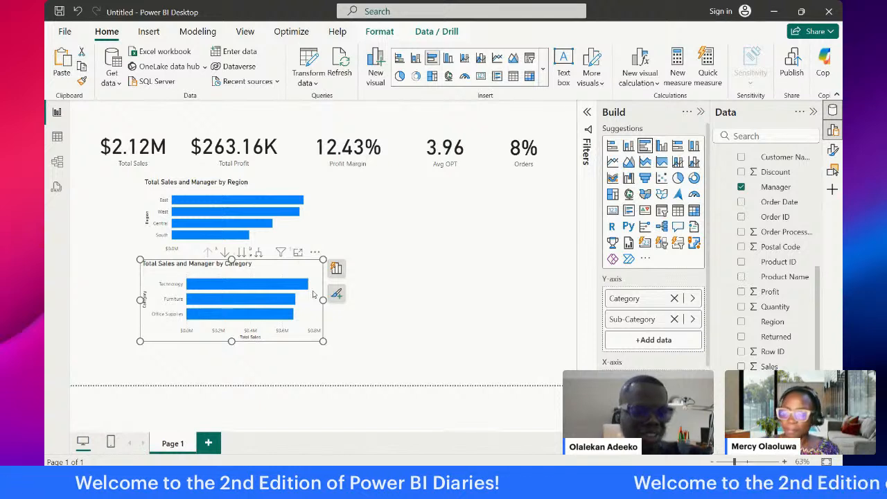
pyautogui.click(398, 243)
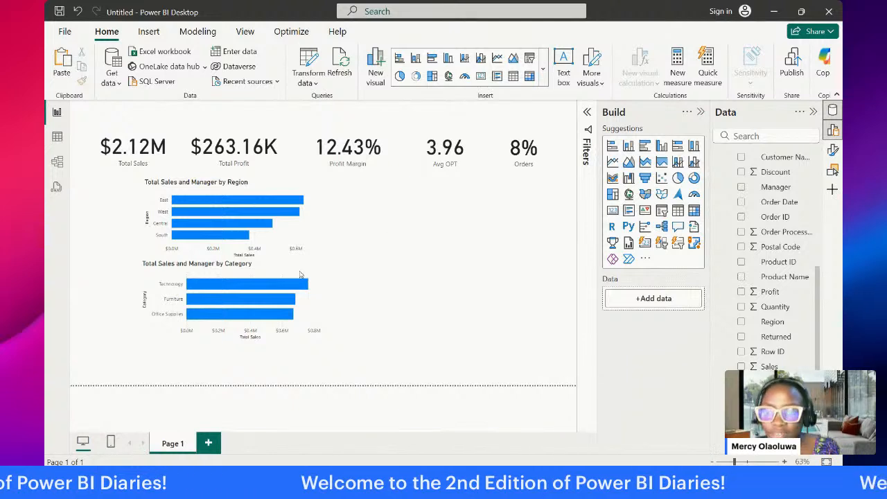
# Step: Cross-filter the report by the West bar in the Region chart and clear that selection
pyautogui.click(276, 215)
pyautogui.click(278, 268)
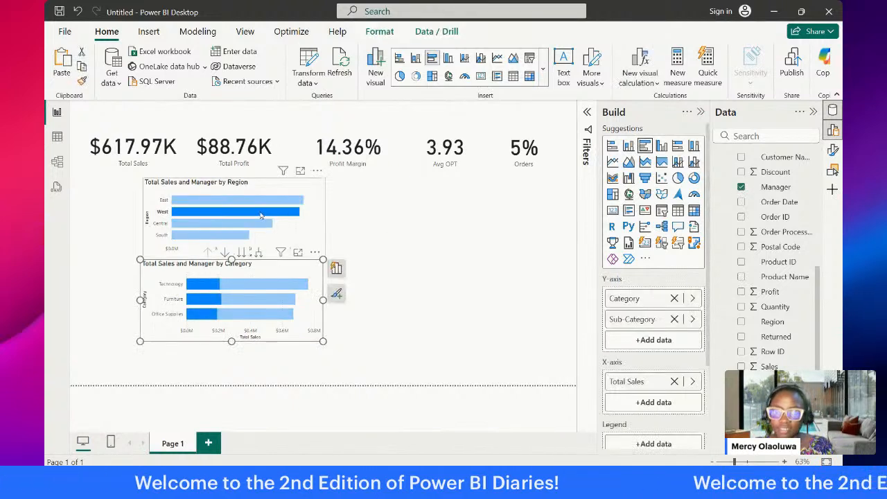
pyautogui.click(261, 216)
# Step: Move the Category bar chart lower on the page and make both bar charts taller
pyautogui.moveTo(276, 272); pyautogui.dragTo(279, 291)
pyautogui.moveTo(231, 363); pyautogui.dragTo(231, 379)
pyautogui.click(304, 235)
pyautogui.moveTo(234, 260); pyautogui.dragTo(235, 277)
pyautogui.click(374, 233)
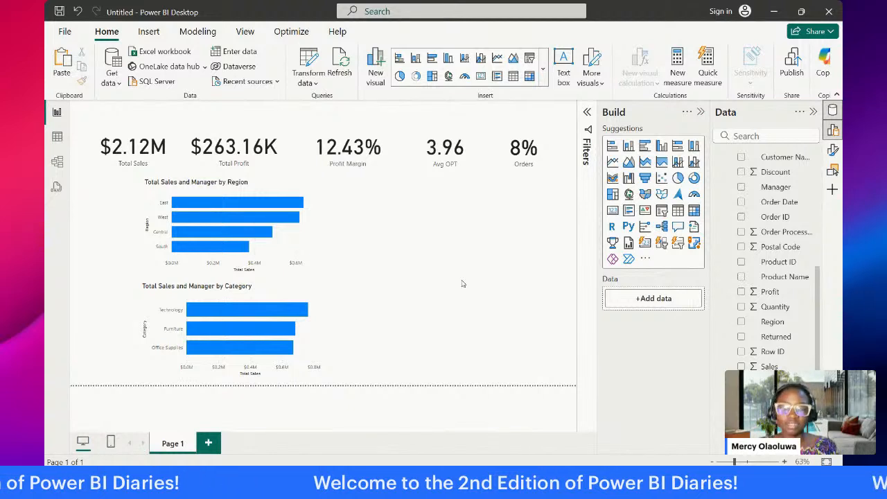
# Step: Insert a blank line chart and fit it into the empty space beside the Region bar chart
pyautogui.click(613, 162)
pyautogui.moveTo(106, 236); pyautogui.dragTo(565, 245)
pyautogui.moveTo(456, 274); pyautogui.dragTo(460, 283)
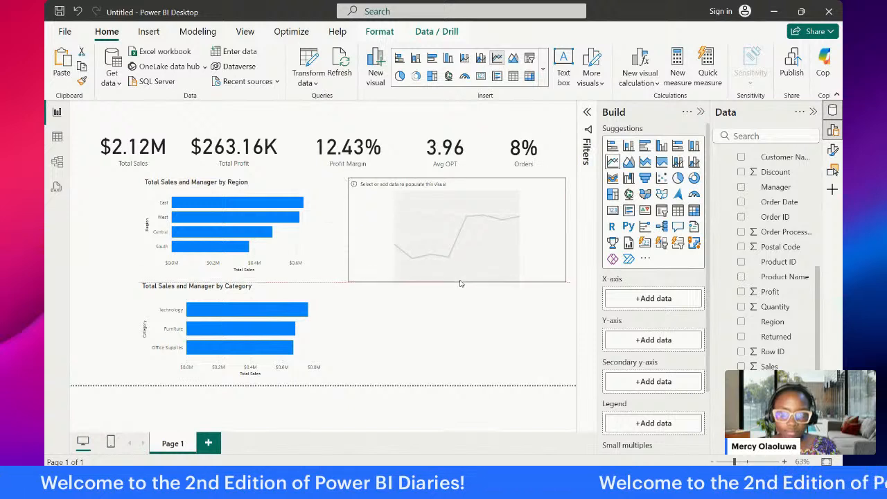
# Step: Plot Total Sales on the line chart's Y-axis by the CalendarTable Date on its X-axis, and open the chart in focus mode
pyautogui.scroll(4, 733, 291)
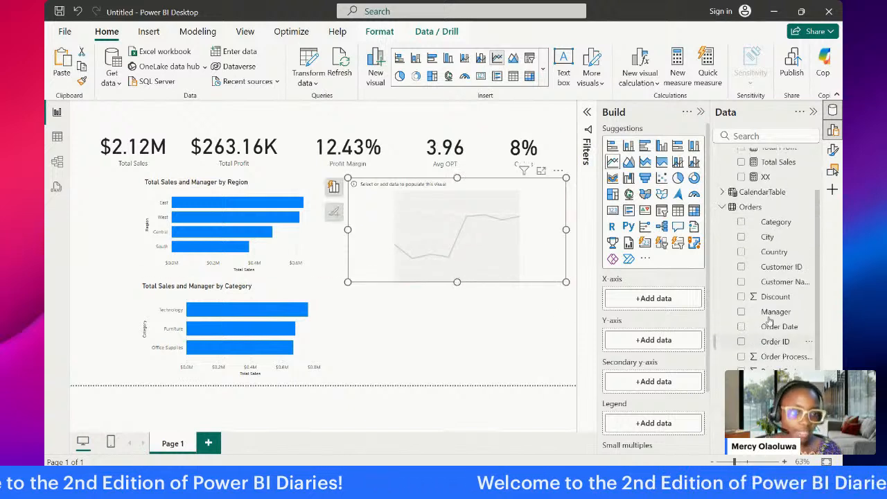
pyautogui.click(721, 216)
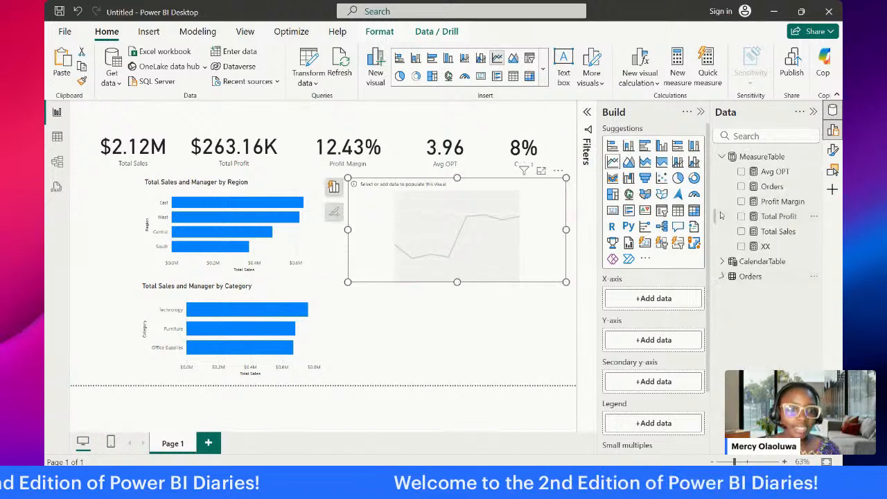
pyautogui.click(722, 262)
pyautogui.moveTo(759, 280); pyautogui.dragTo(650, 305)
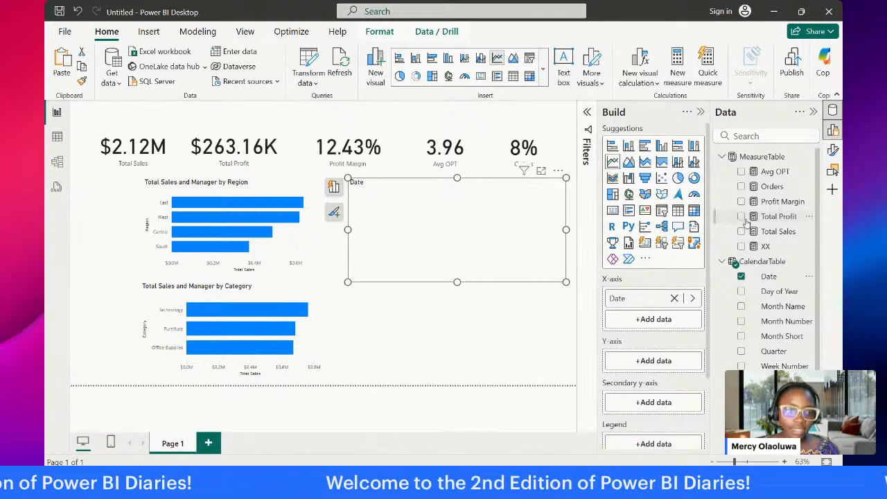
pyautogui.moveTo(760, 229)
pyautogui.mouseDown()
pyautogui.moveTo(667, 330)
pyautogui.moveTo(657, 364)
pyautogui.mouseUp()
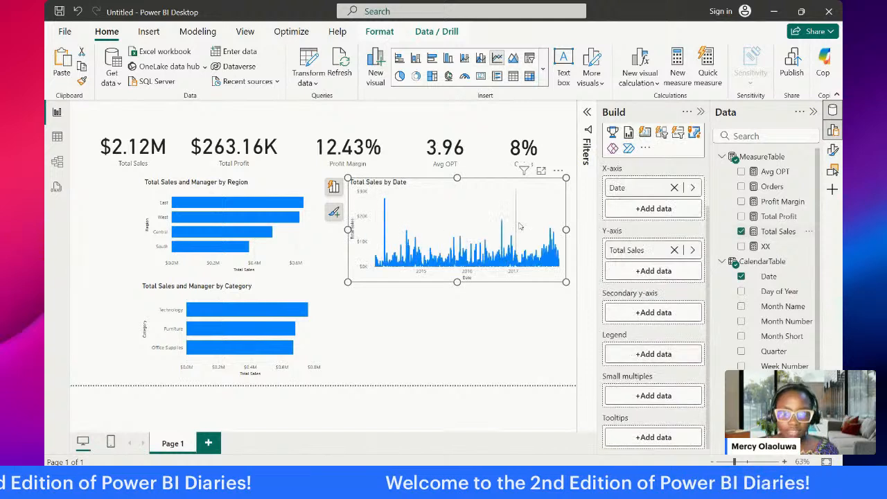
pyautogui.click(541, 172)
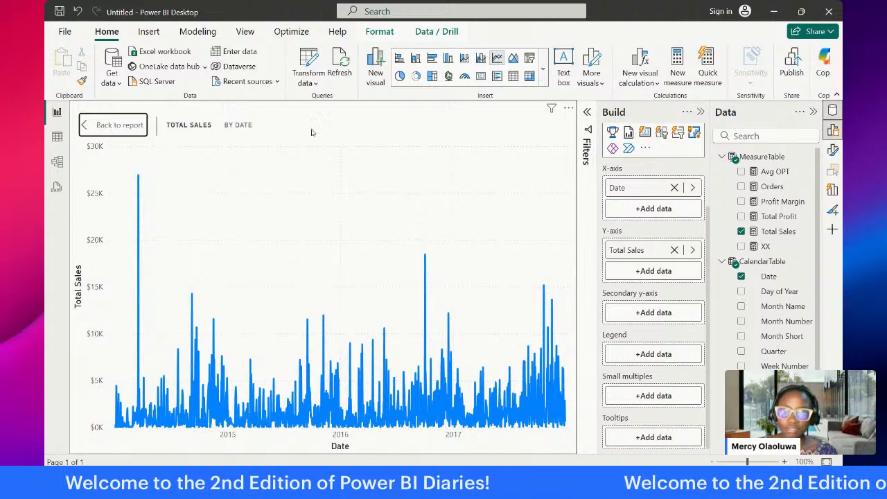
# Step: Check the Total Sales by Date line chart in focus mode and return to the report page
pyautogui.click(569, 110)
pyautogui.click(533, 121)
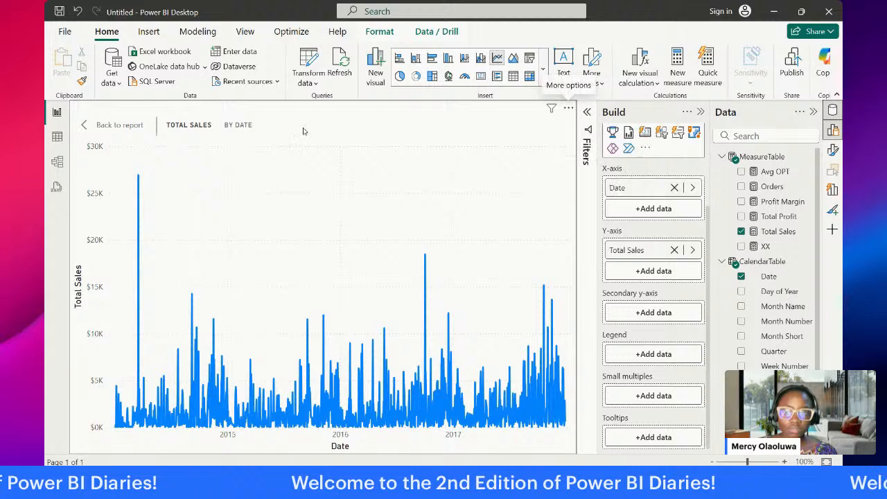
pyautogui.click(85, 127)
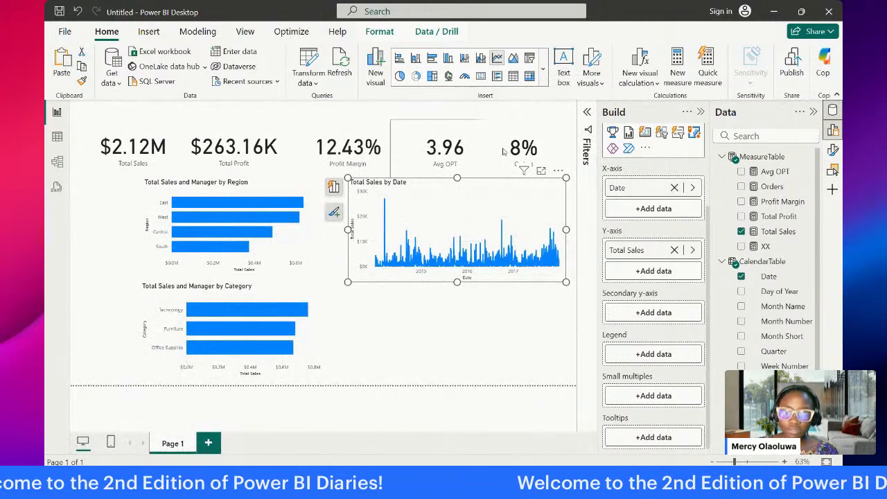
pyautogui.click(542, 171)
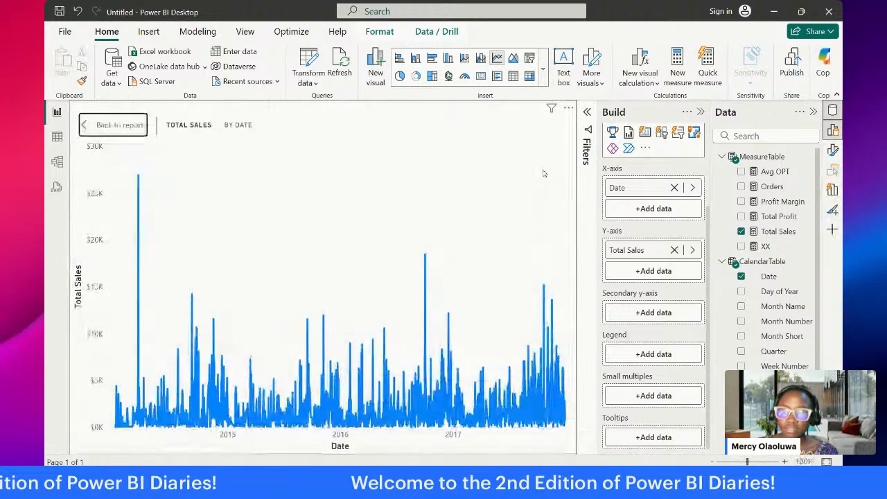
pyautogui.click(121, 124)
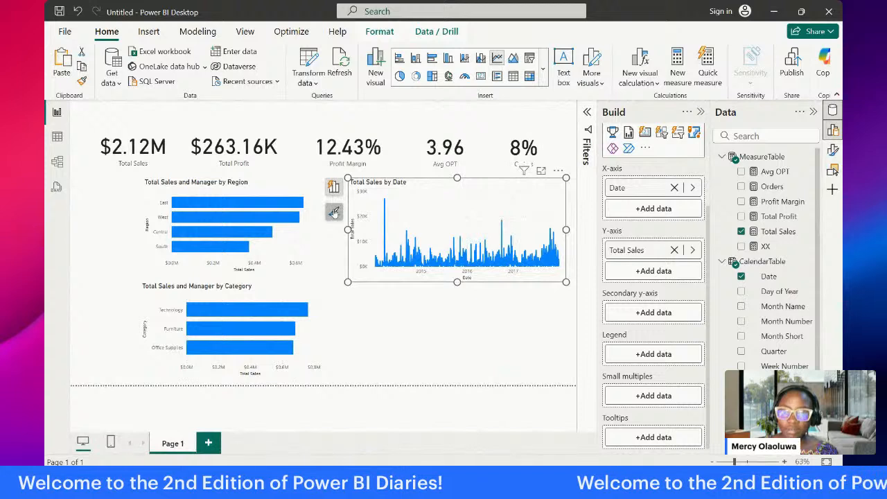
# Step: Turn on Forecast for the Total Sales by Date line chart and bring up its detailed formatting options
pyautogui.click(333, 212)
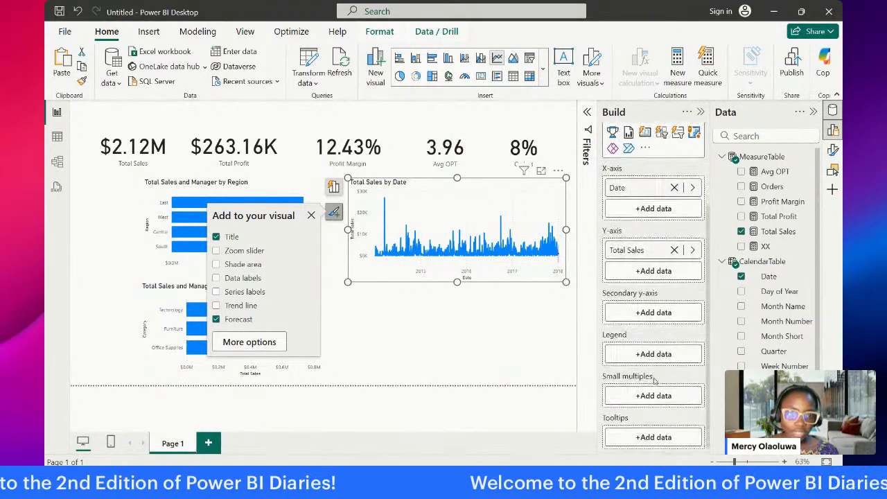
pyautogui.scroll(1, 655, 380)
pyautogui.scroll(1, 655, 380)
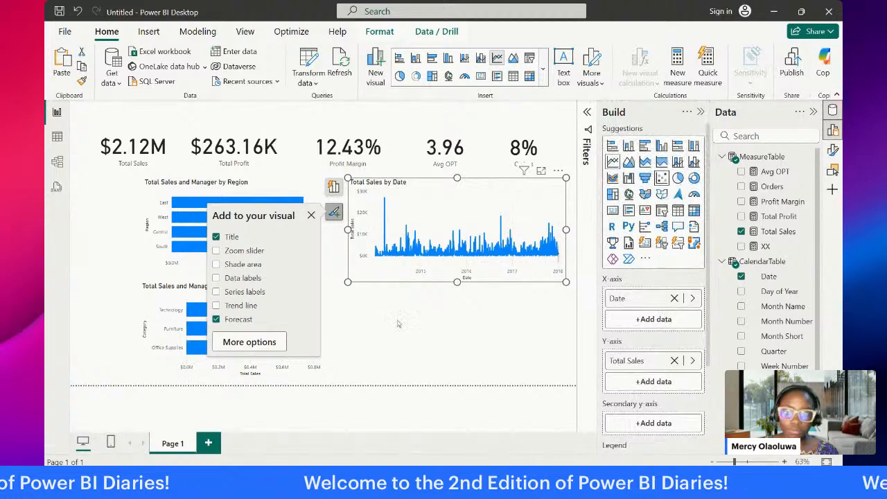
pyautogui.click(244, 341)
pyautogui.scroll(-5, 522, 330)
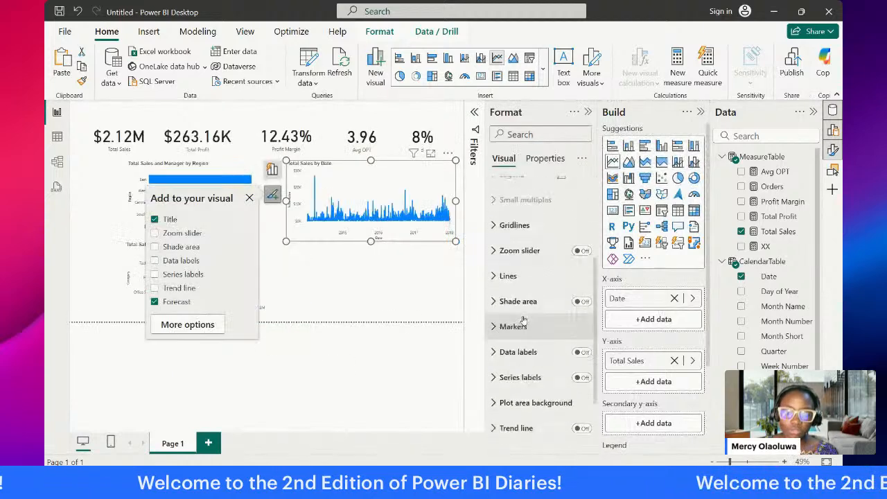
pyautogui.scroll(-1, 522, 330)
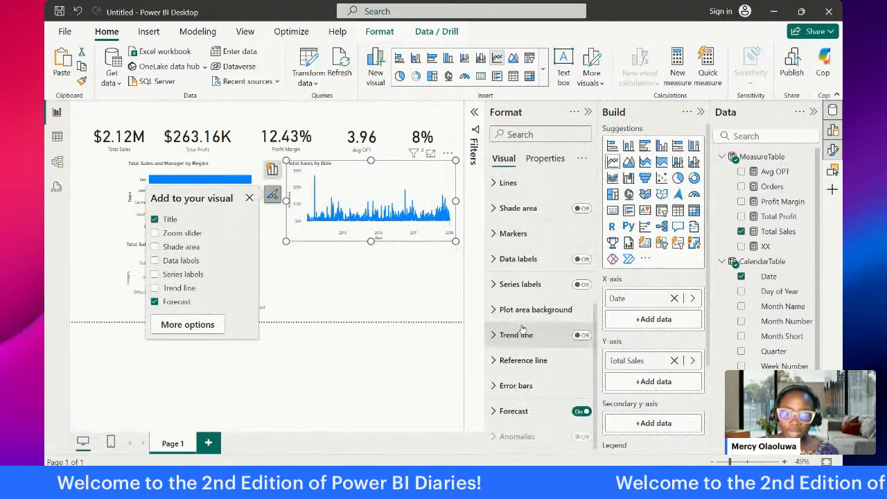
# Step: Move the Total Sales by Date line chart from Page 1 onto a new page, place it near the upper-left corner and enlarge it
pyautogui.click(313, 269)
pyautogui.click(336, 226)
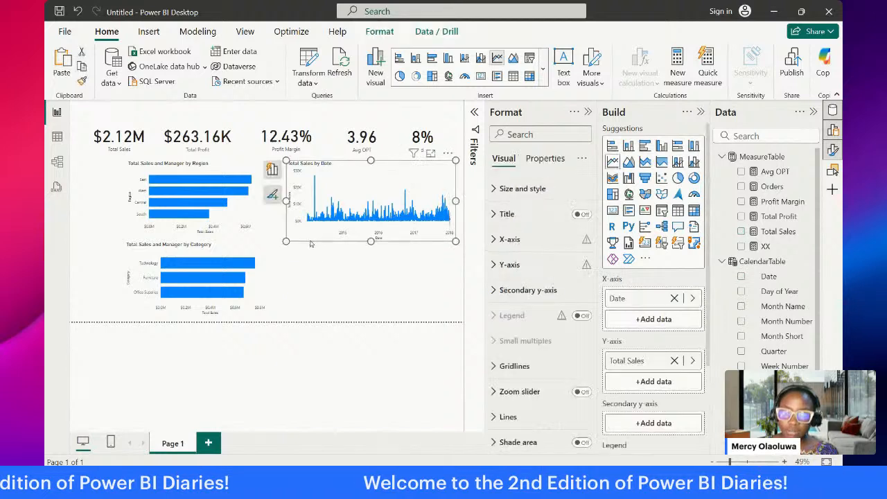
pyautogui.press('Delete')
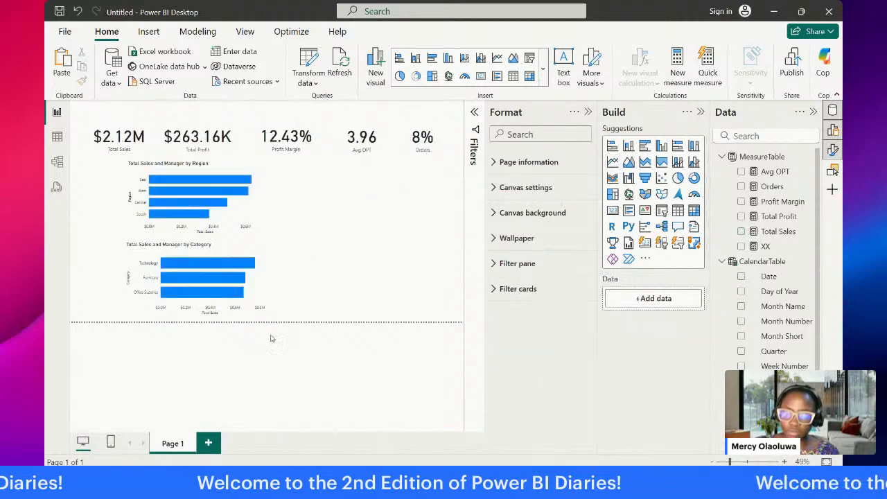
pyautogui.click(210, 442)
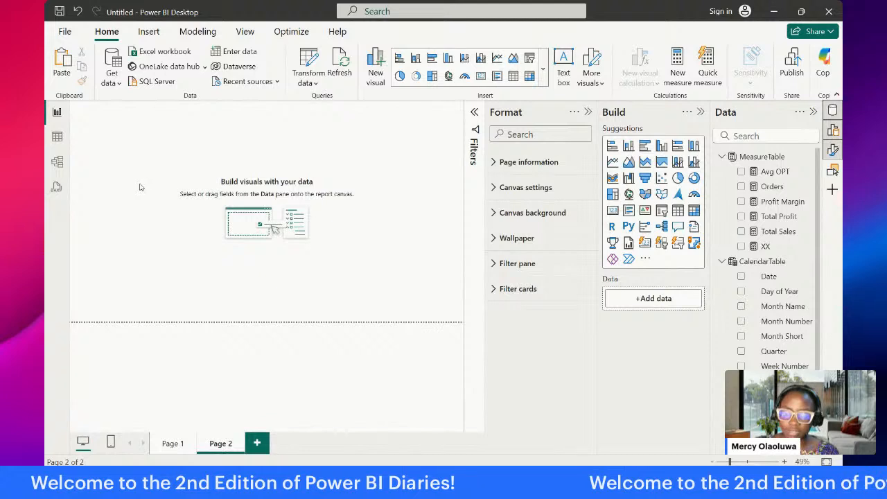
pyautogui.hotkey('ctrl', 'v')
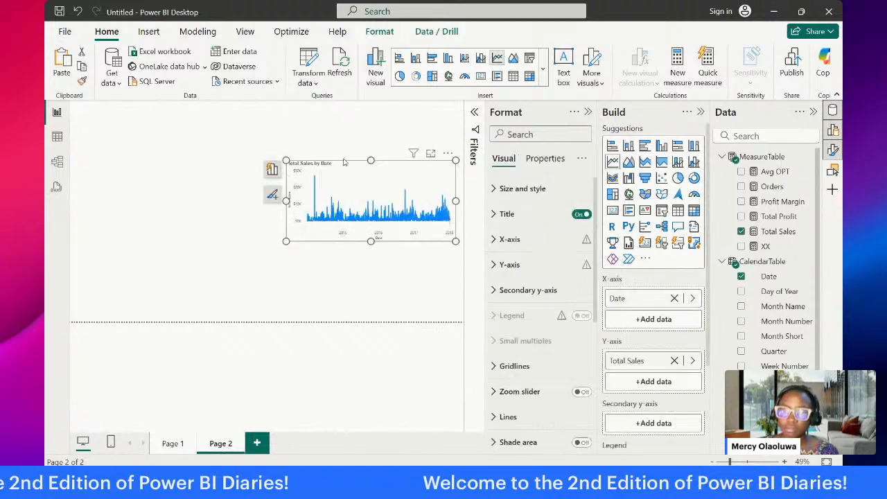
pyautogui.moveTo(342, 169); pyautogui.dragTo(158, 125)
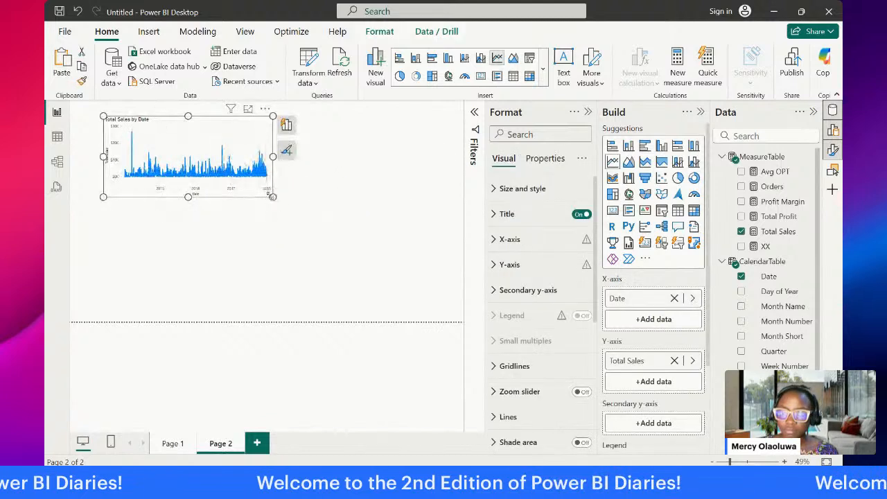
pyautogui.moveTo(273, 197); pyautogui.dragTo(371, 273)
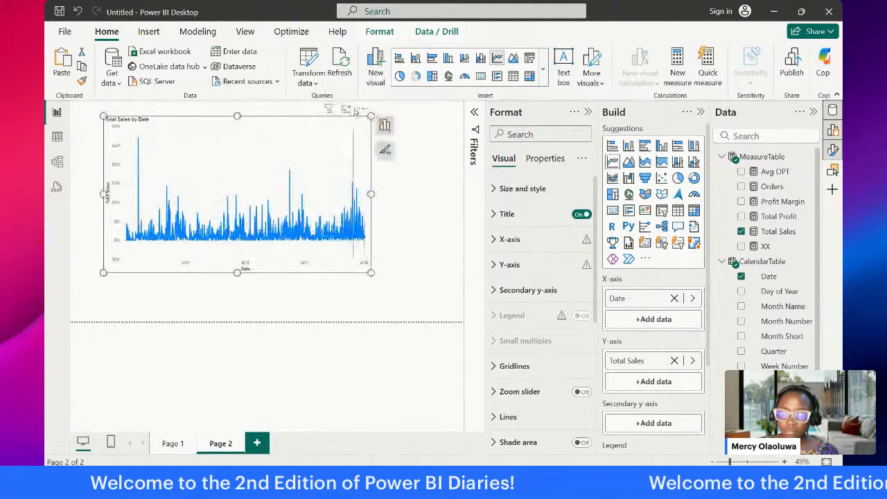
# Step: Set the line chart's forecast units to Years and the forecast length to 4, and apply the forecast
pyautogui.scroll(-4, 527, 388)
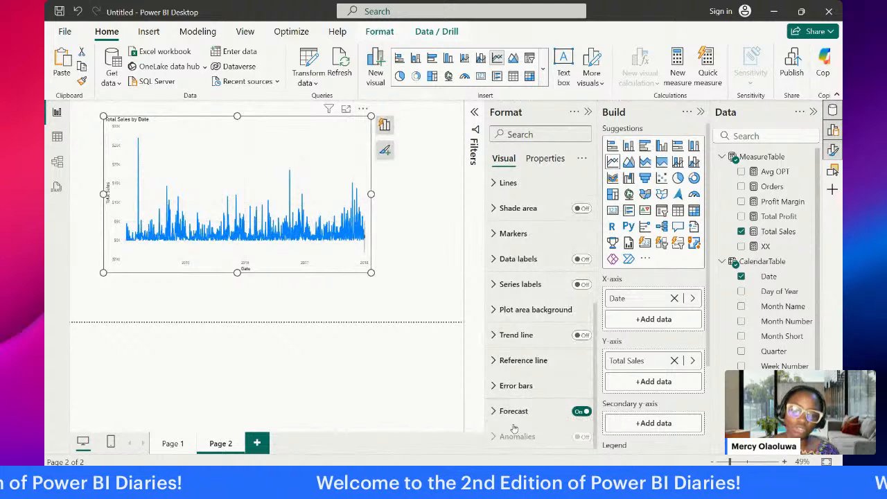
pyautogui.click(500, 416)
pyautogui.scroll(-3, 527, 312)
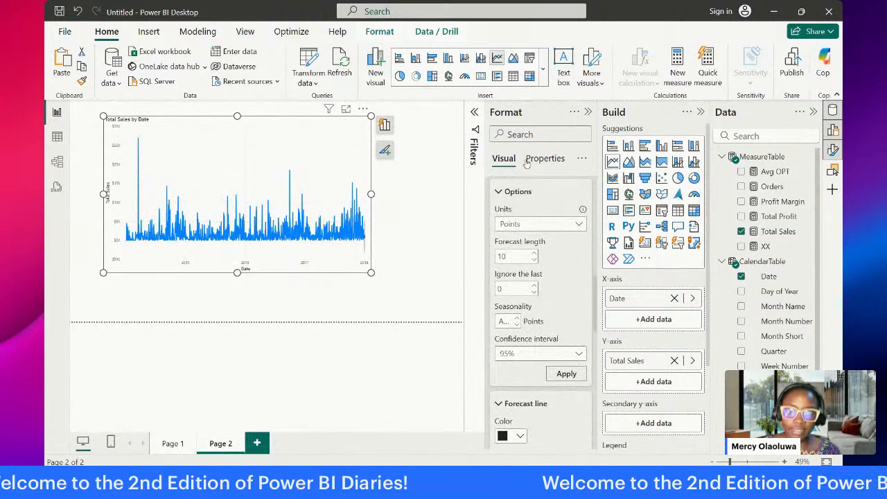
pyautogui.click(576, 225)
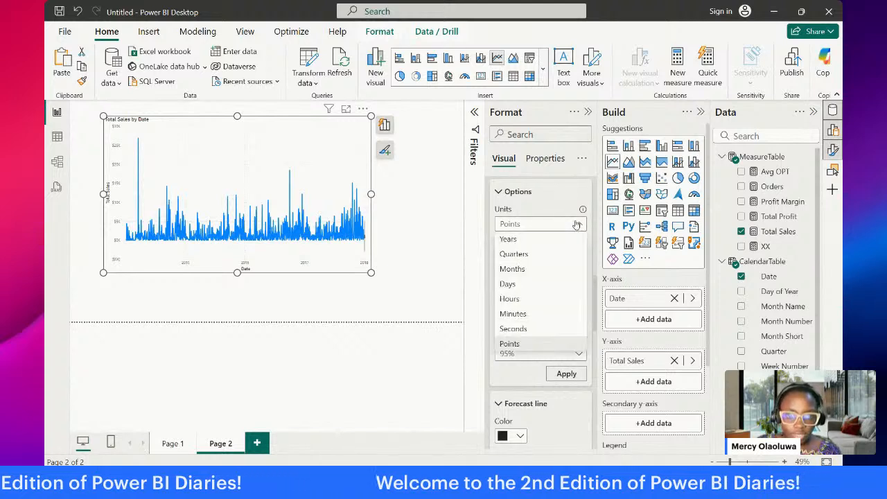
pyautogui.click(526, 239)
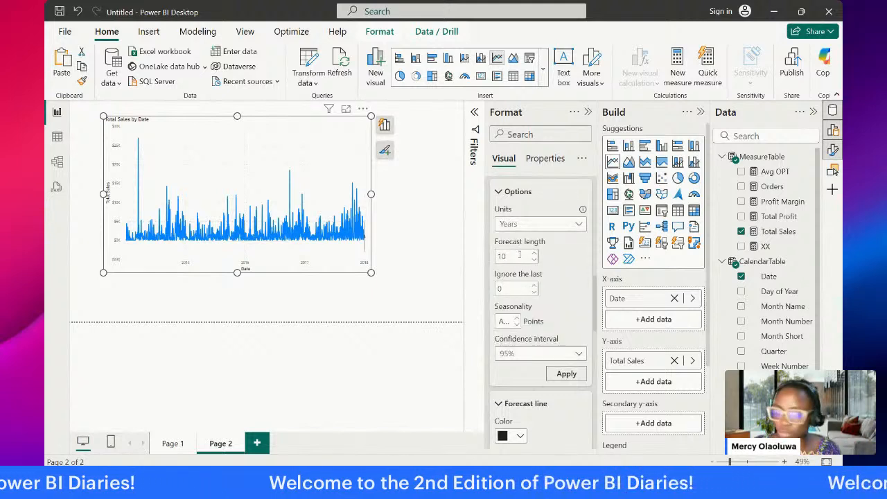
pyautogui.doubleClick(516, 256)
pyautogui.write('4')
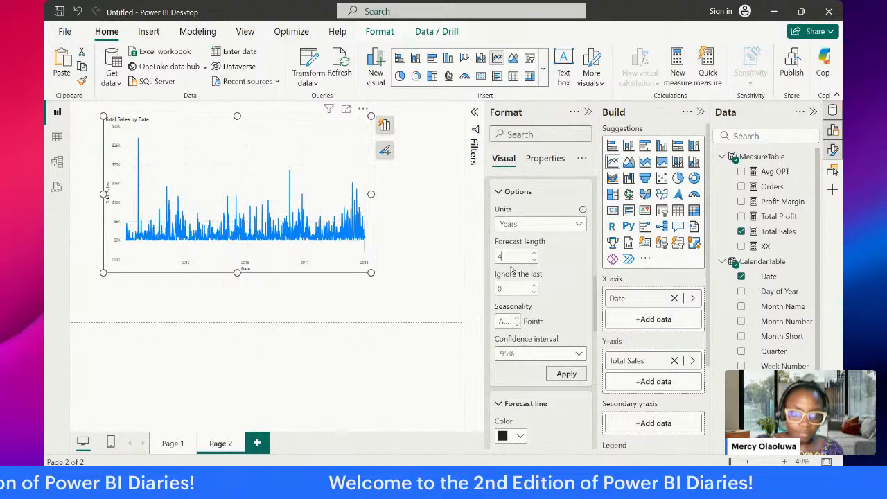
pyautogui.click(565, 277)
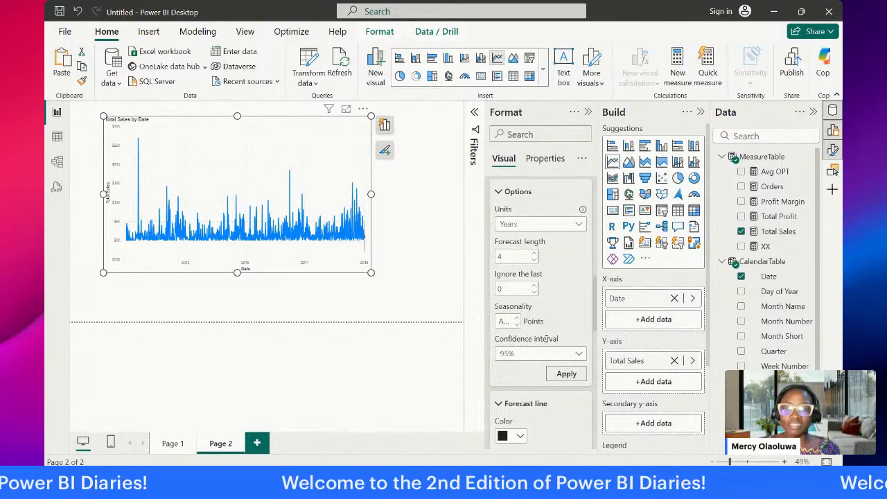
pyautogui.click(564, 375)
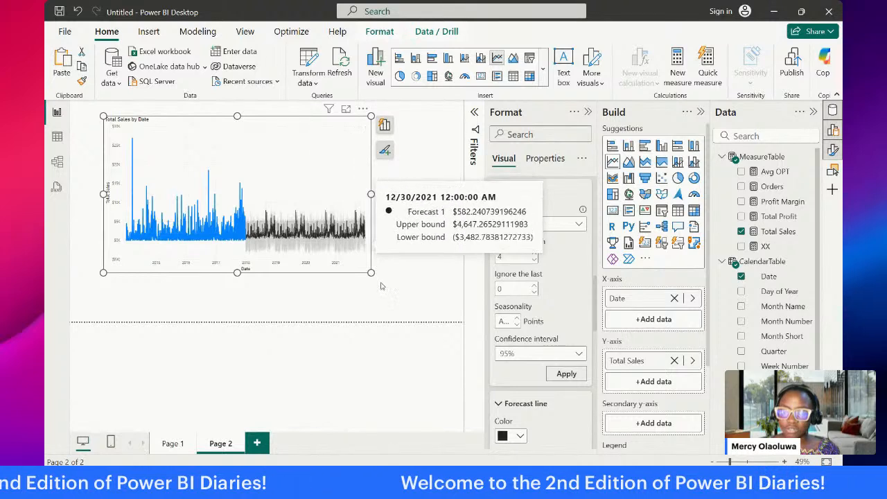
# Step: Enlarge the forecast line chart to nearly the full page width and look through its forecast line and confidence formatting options
pyautogui.moveTo(372, 274); pyautogui.dragTo(456, 300)
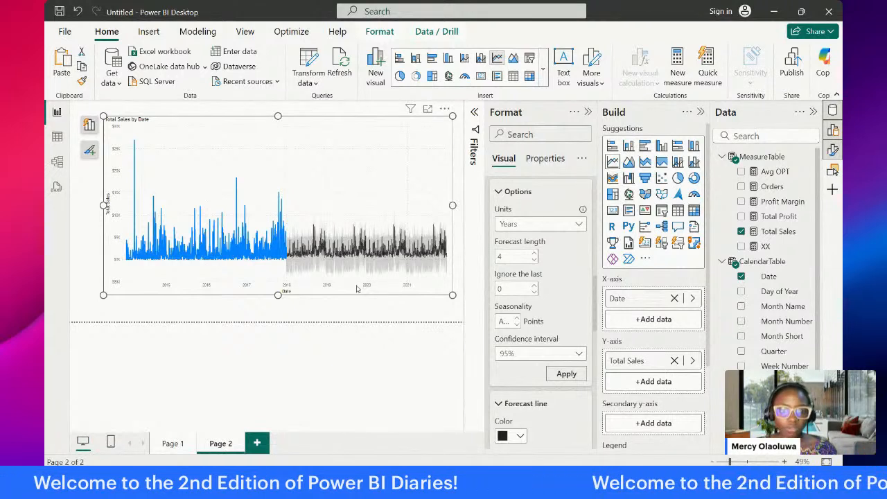
pyautogui.scroll(-5, 510, 308)
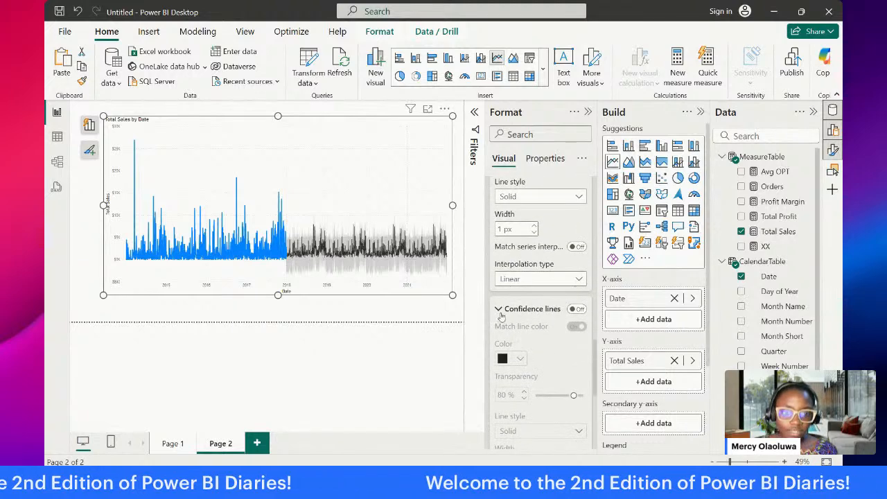
pyautogui.scroll(-4, 547, 322)
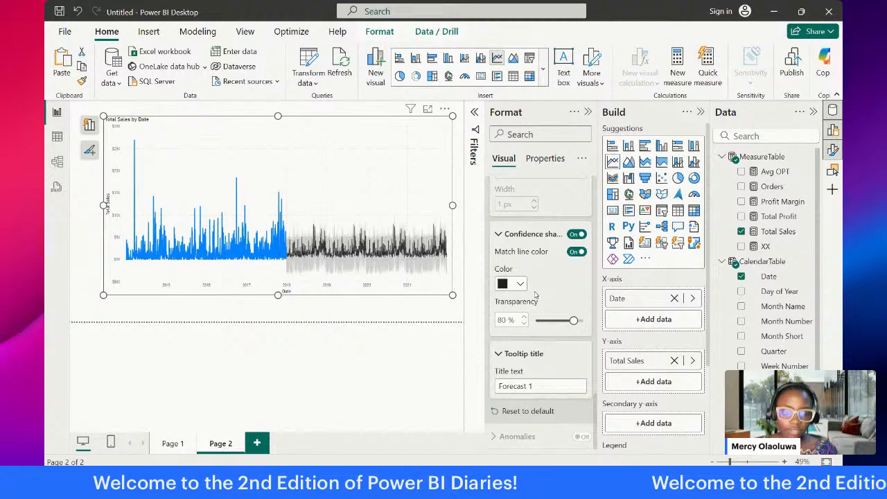
pyautogui.scroll(3, 528, 374)
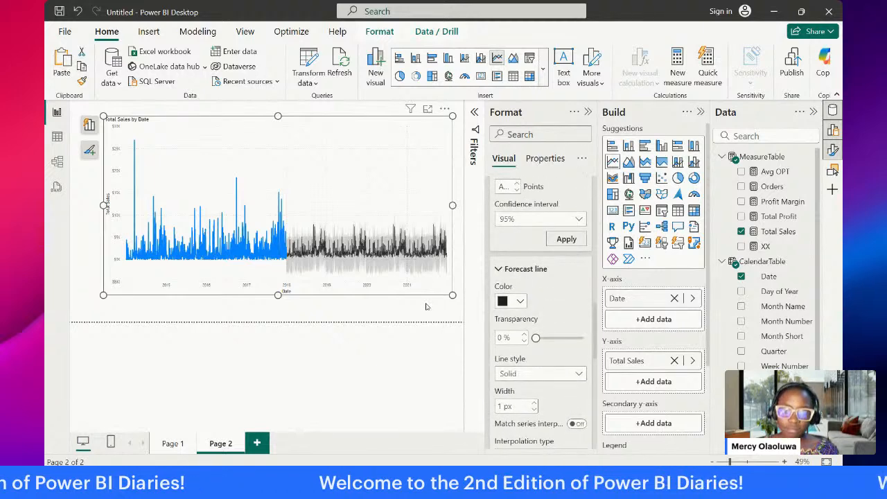
pyautogui.click(426, 306)
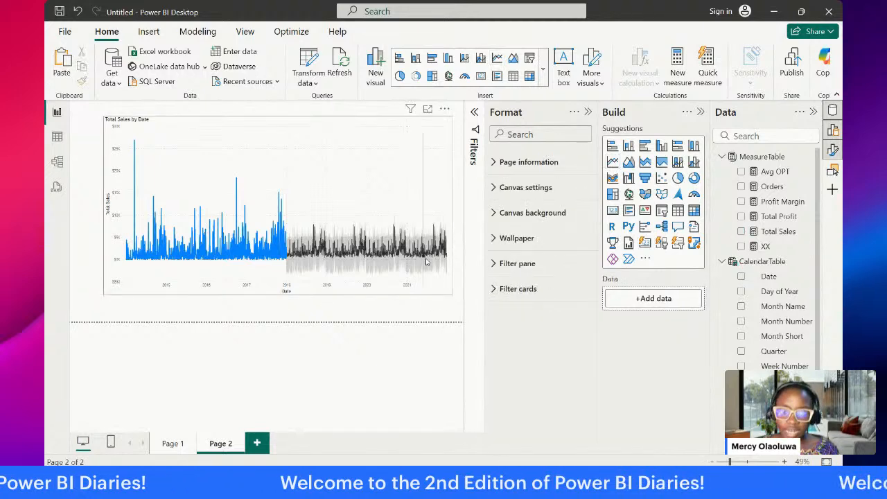
pyautogui.click(172, 445)
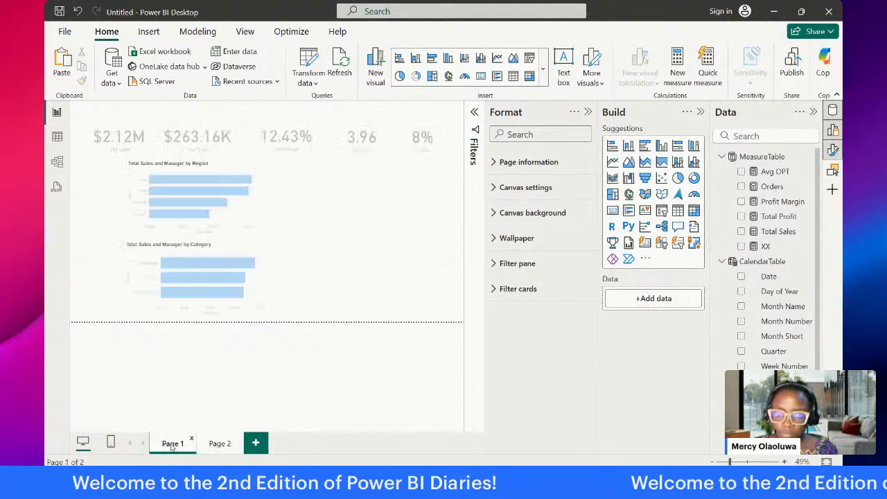
pyautogui.click(219, 443)
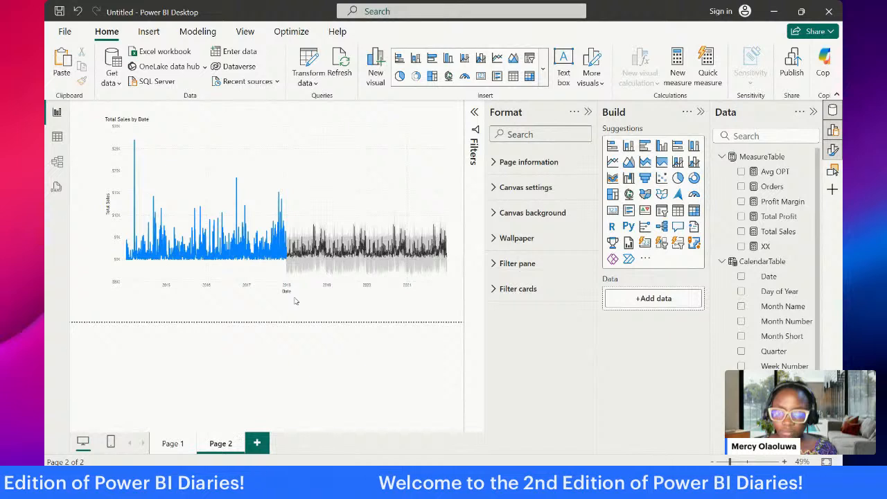
pyautogui.click(175, 444)
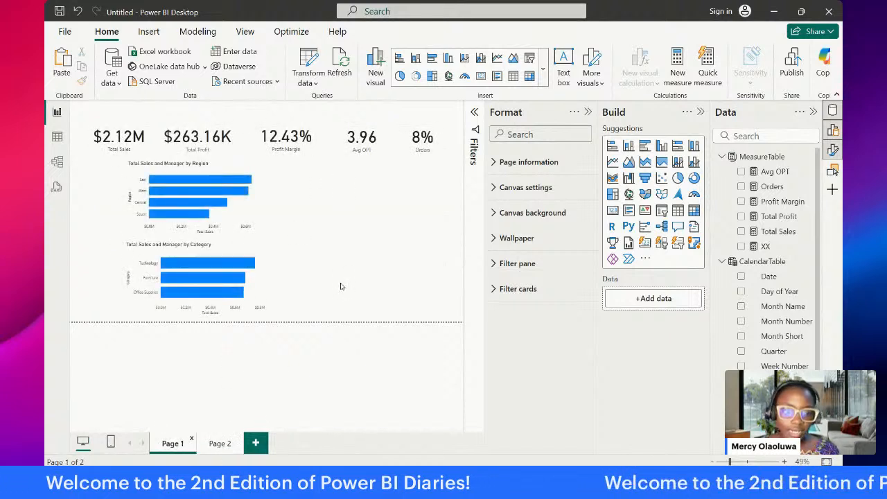
# Step: Add a third report page and insert a decomposition tree on it, enlarged to cover about half the page
pyautogui.click(256, 444)
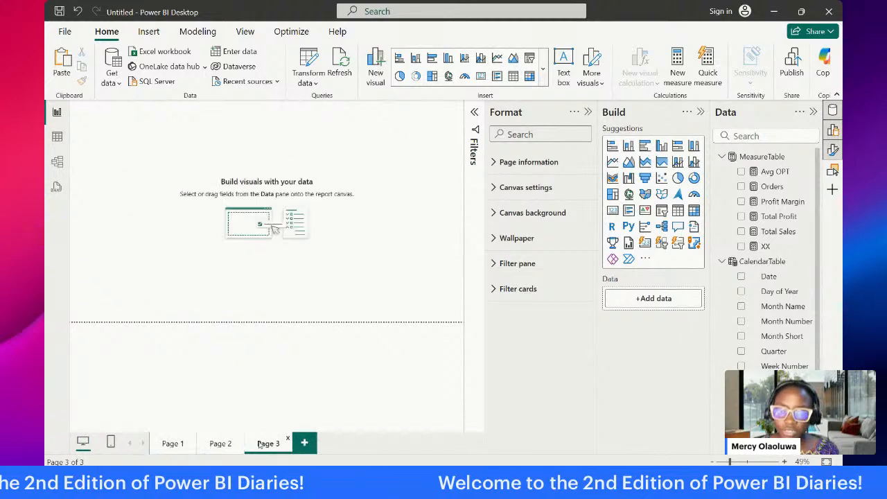
pyautogui.click(149, 32)
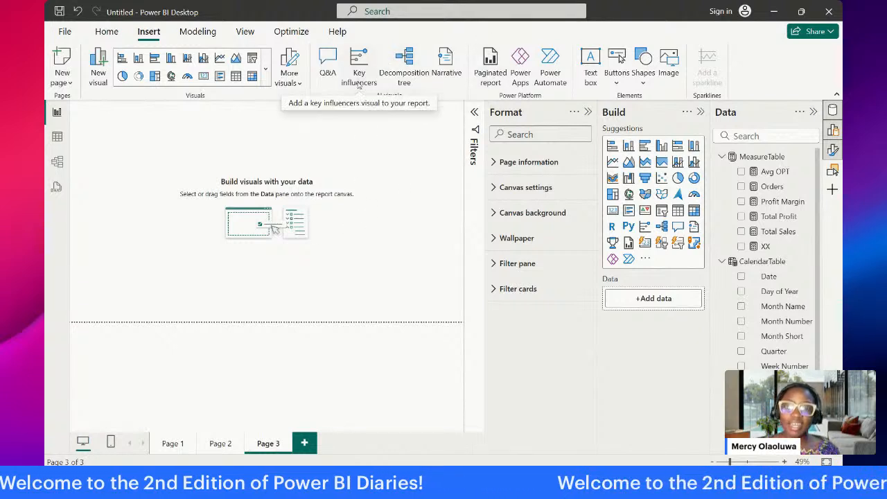
pyautogui.click(405, 65)
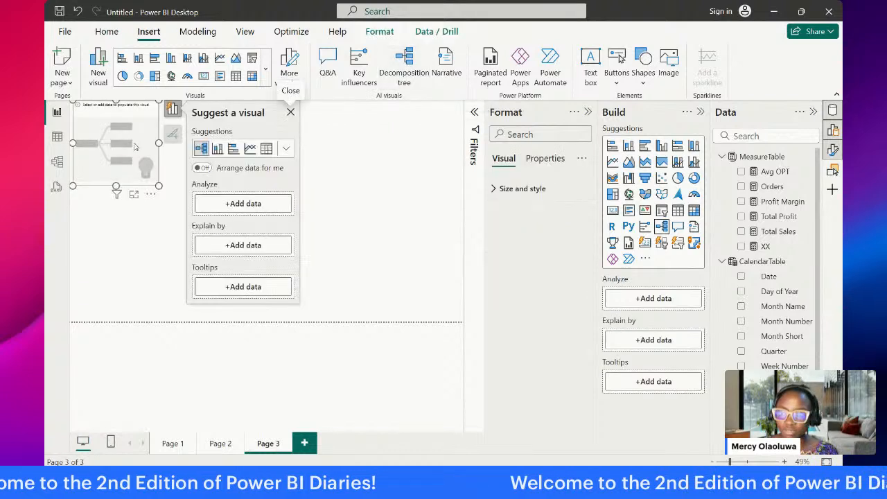
pyautogui.moveTo(128, 156); pyautogui.dragTo(165, 175)
pyautogui.moveTo(189, 210); pyautogui.dragTo(319, 303)
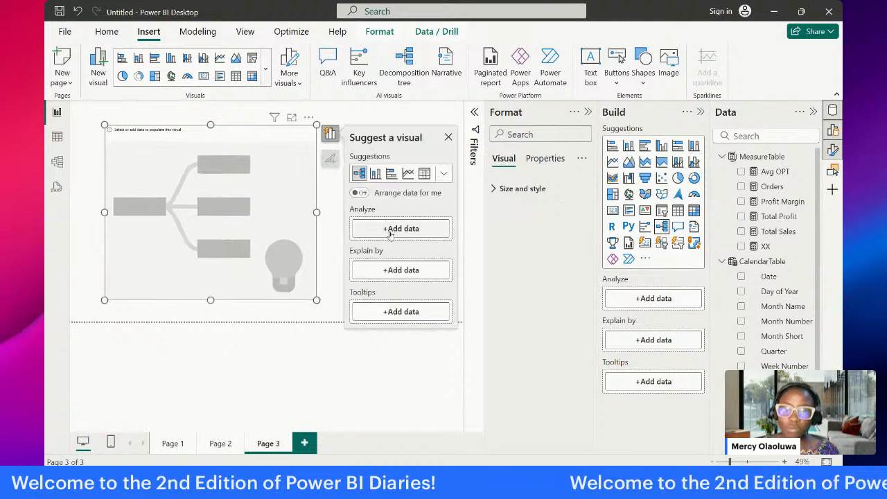
# Step: Set the decomposition tree to analyze Total Sales and explain it by Category from the Orders table
pyautogui.moveTo(780, 232); pyautogui.dragTo(426, 227)
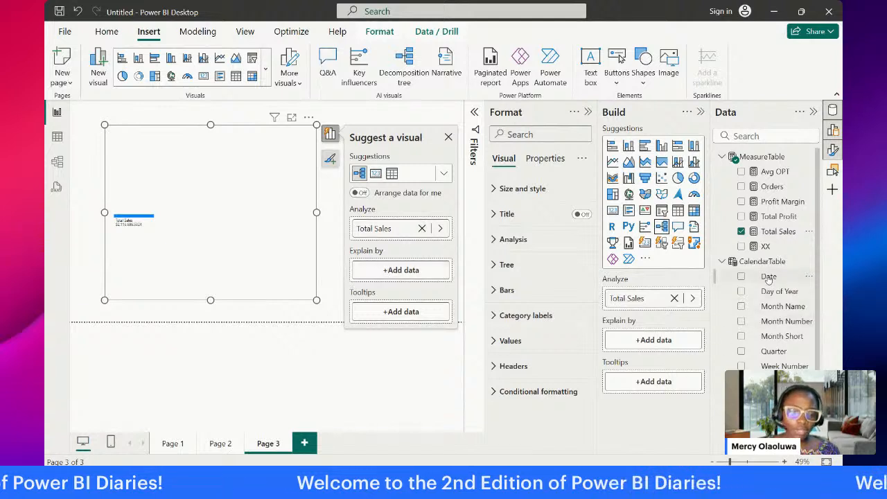
pyautogui.scroll(-1, 768, 277)
pyautogui.scroll(-7, 802, 213)
pyautogui.moveTo(802, 213); pyautogui.dragTo(431, 271)
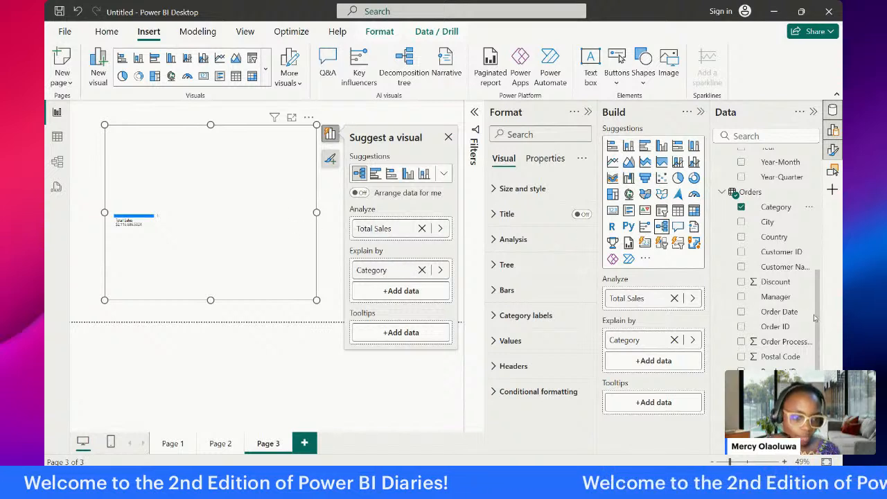
pyautogui.scroll(-3, 816, 318)
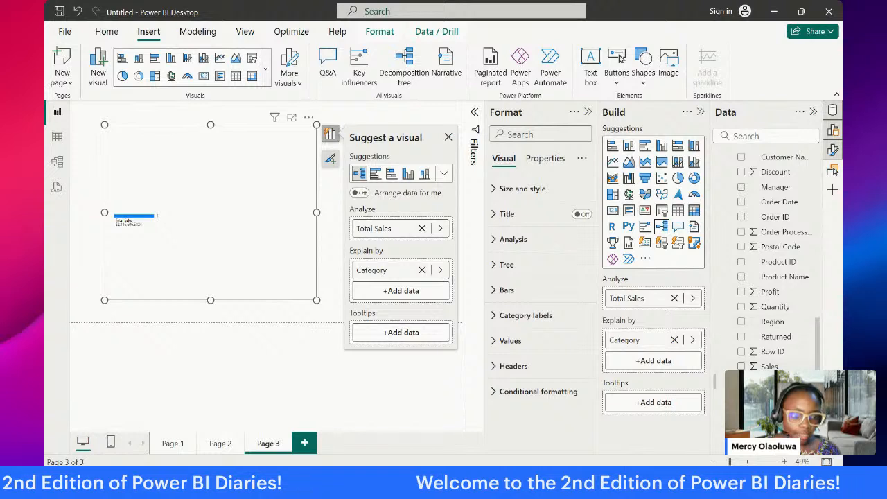
pyautogui.moveTo(773, 381); pyautogui.dragTo(421, 282)
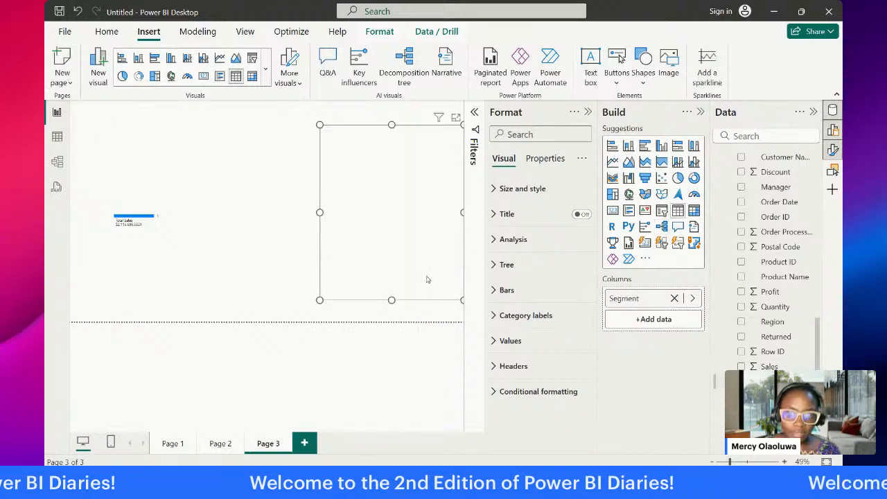
pyautogui.click(283, 137)
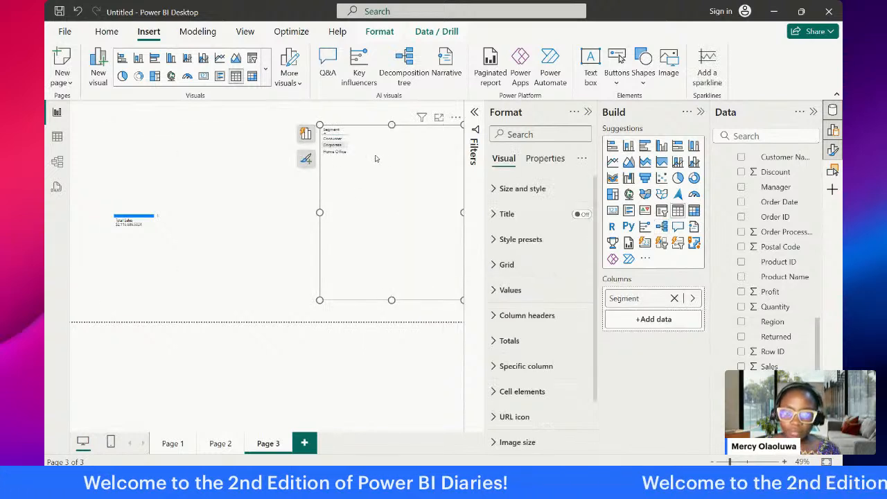
pyautogui.click(455, 117)
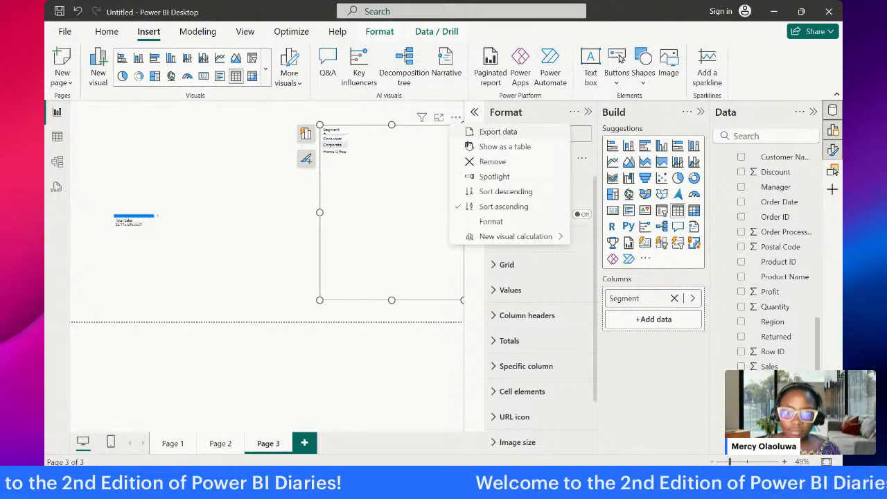
pyautogui.click(174, 192)
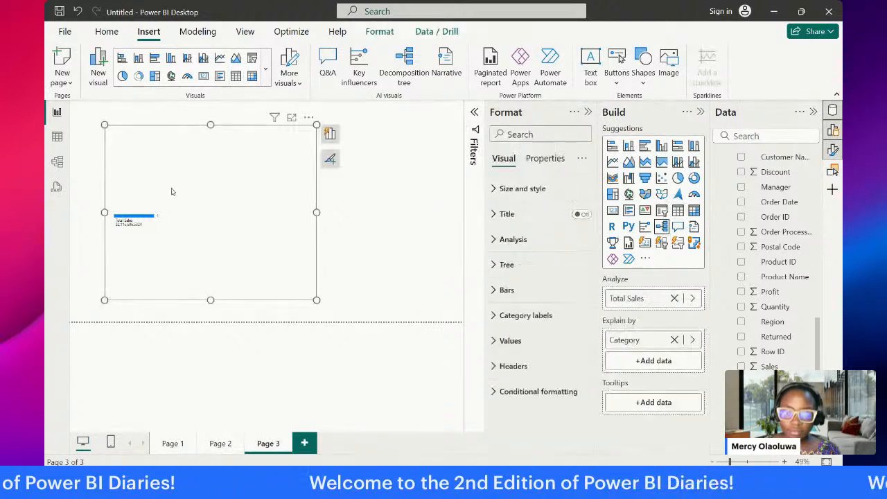
# Step: Add Segment and Region to the decomposition tree's Explain by fields, below Category
pyautogui.click(326, 159)
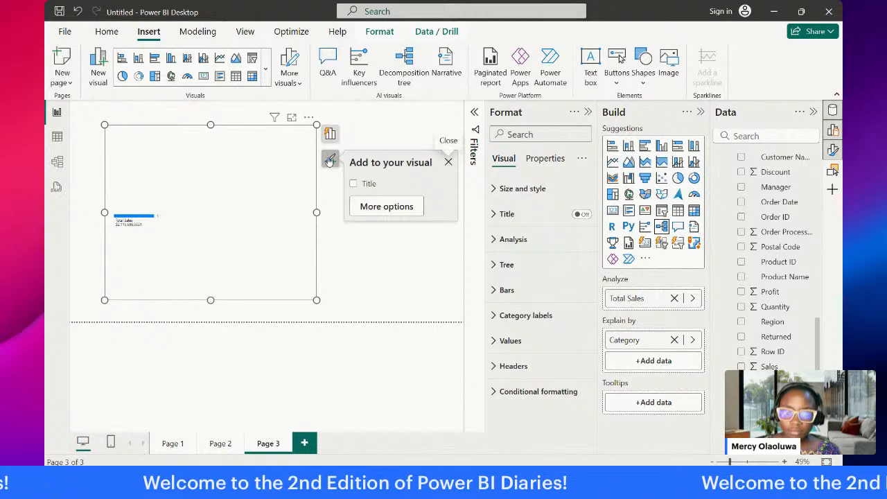
pyautogui.click(330, 137)
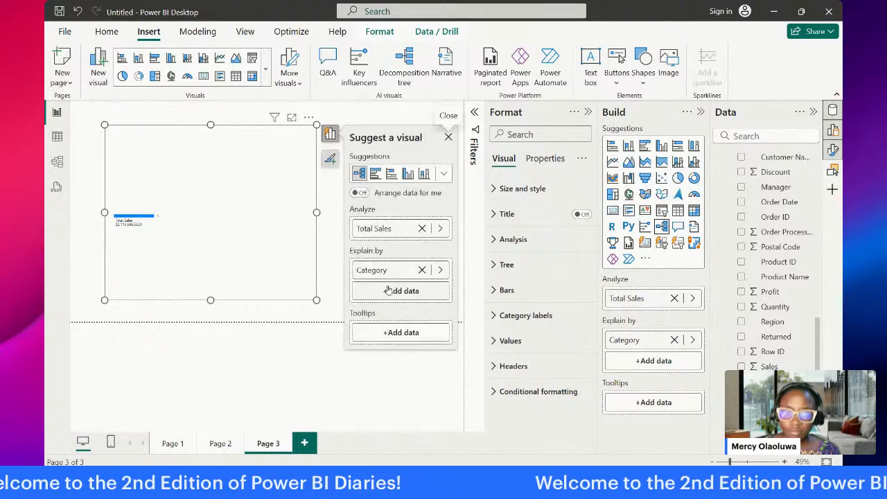
pyautogui.moveTo(772, 381); pyautogui.dragTo(422, 290)
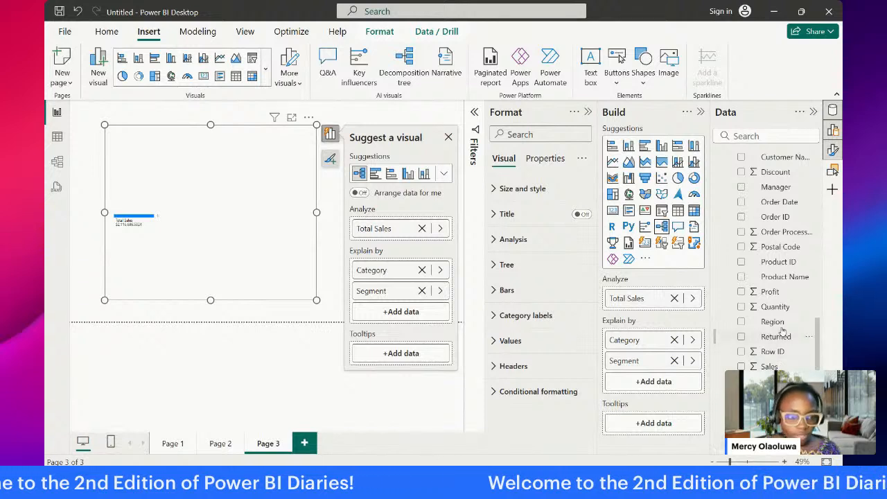
pyautogui.moveTo(782, 325); pyautogui.dragTo(416, 306)
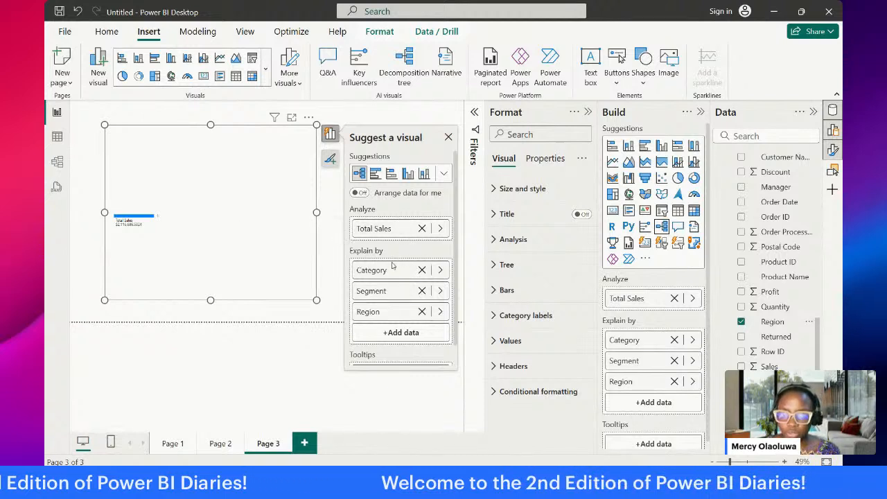
pyautogui.scroll(-1, 394, 269)
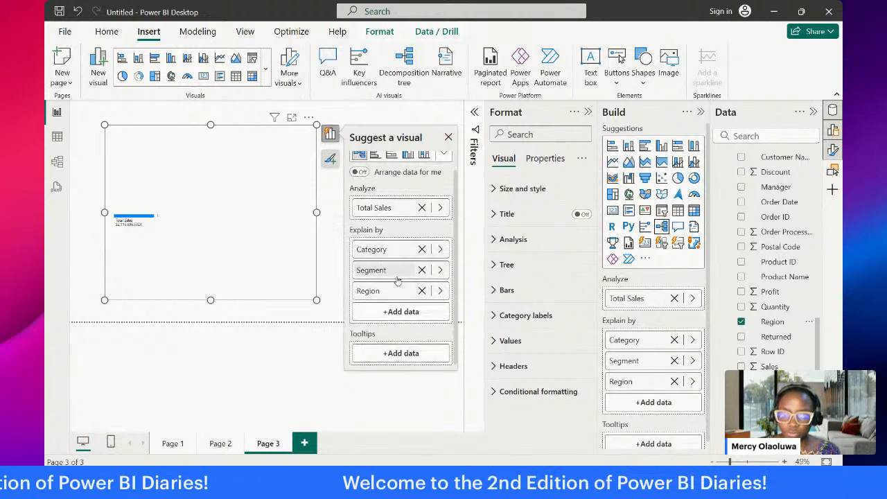
# Step: Close the visual suggestions and enlarge the decomposition tree to nearly the full page width
pyautogui.click(449, 137)
pyautogui.click(390, 182)
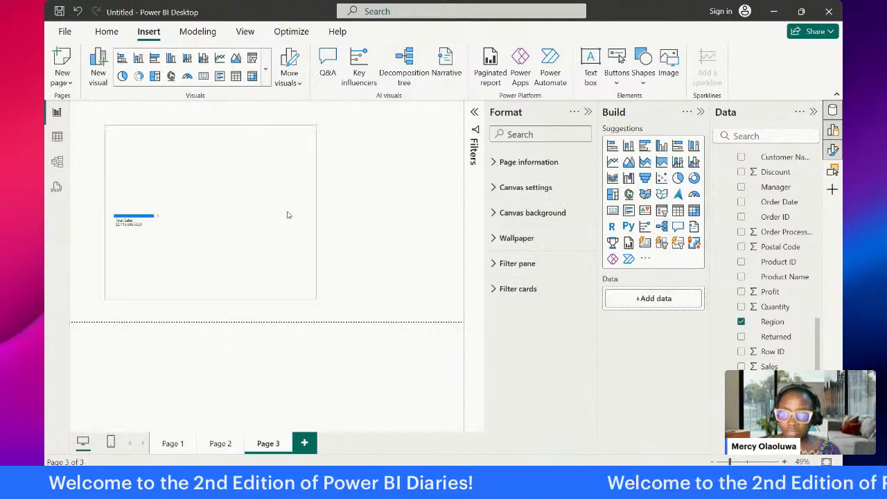
pyautogui.click(311, 296)
pyautogui.moveTo(316, 299); pyautogui.dragTo(438, 309)
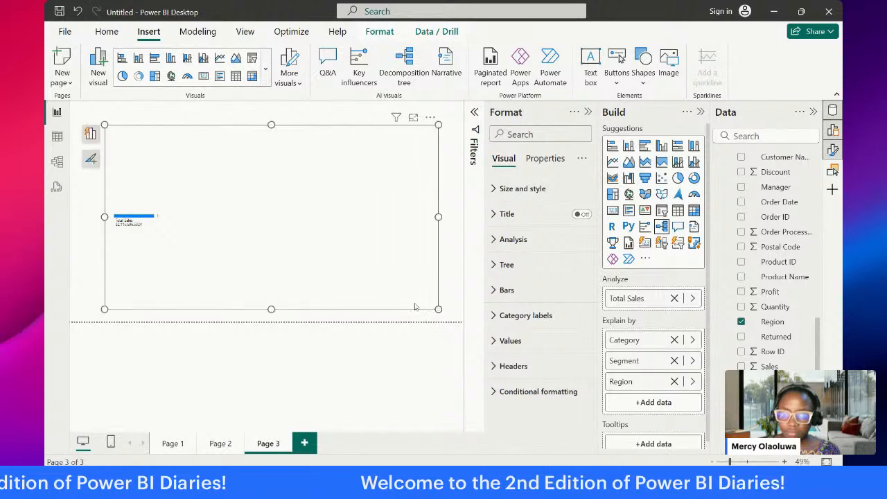
# Step: Split Total Sales by High value in the decomposition tree and show the visual in focus mode
pyautogui.click(158, 224)
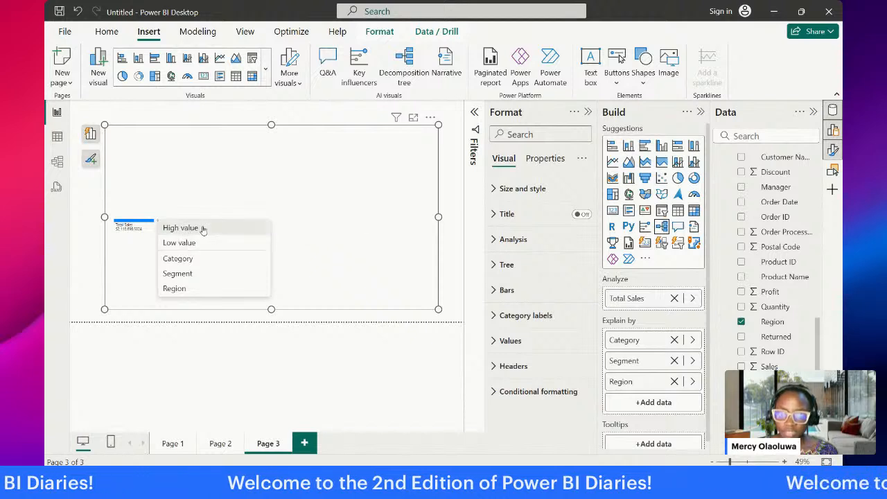
pyautogui.click(203, 231)
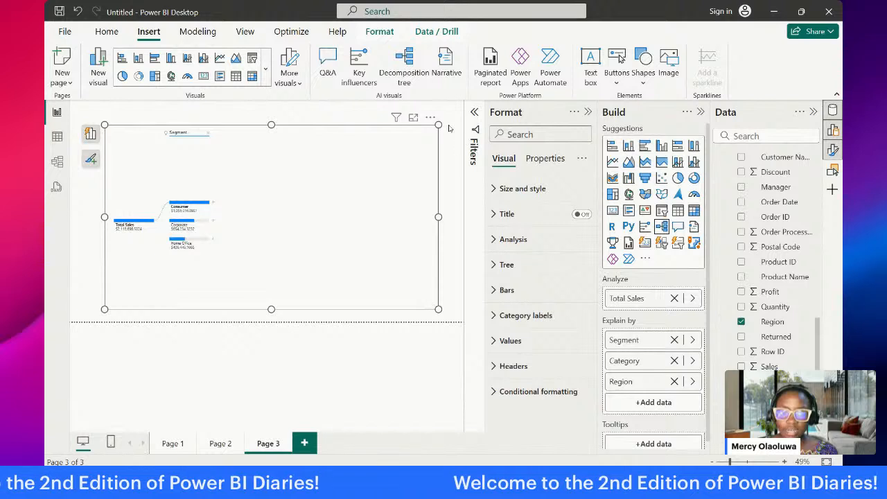
pyautogui.click(413, 118)
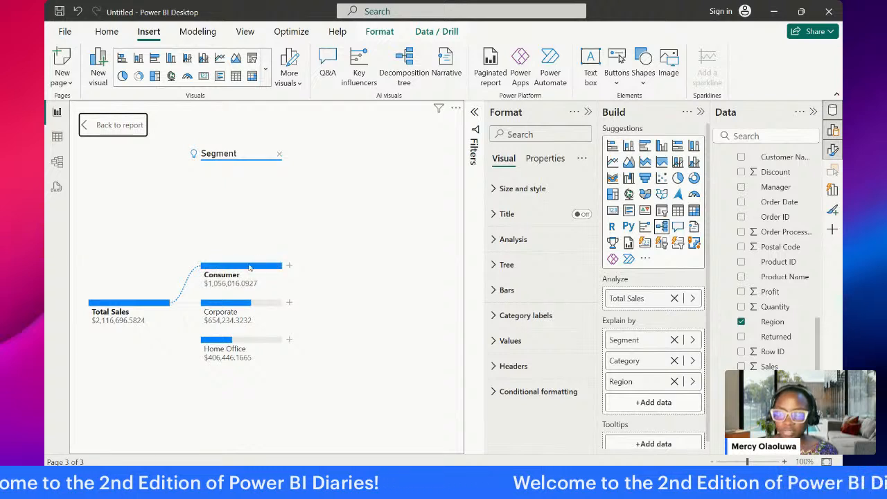
# Step: Expand the Consumer node and its Furniture node by High value, and collapse the Format pane to widen the tree
pyautogui.click(290, 266)
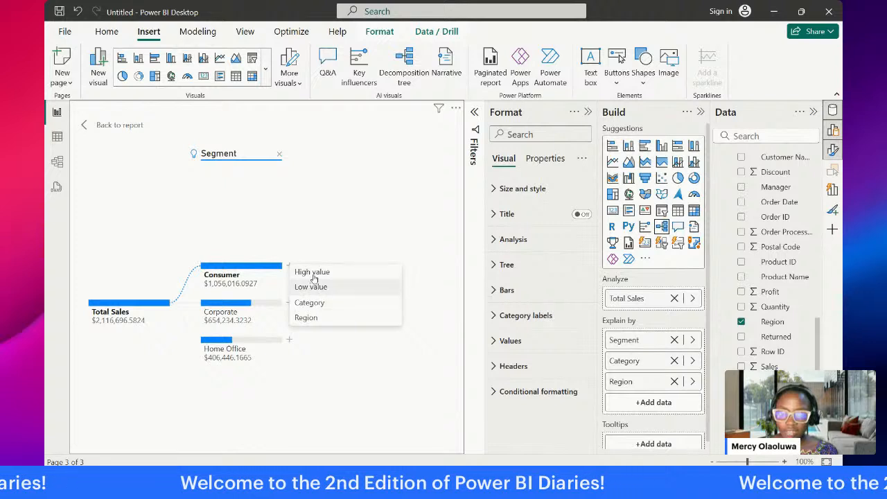
pyautogui.click(315, 273)
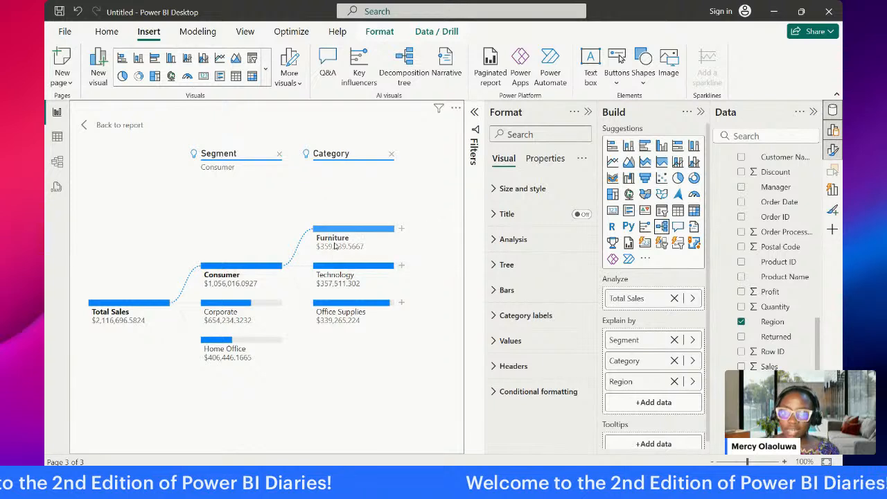
pyautogui.click(401, 228)
pyautogui.click(415, 234)
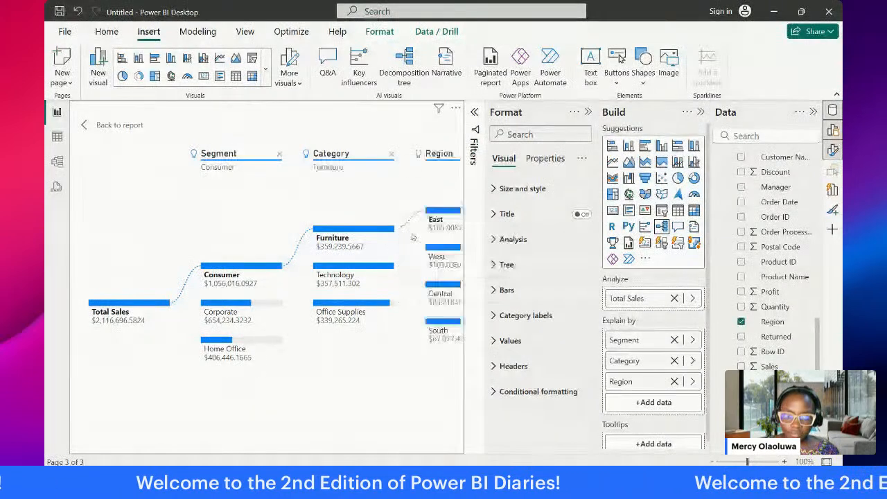
pyautogui.click(587, 111)
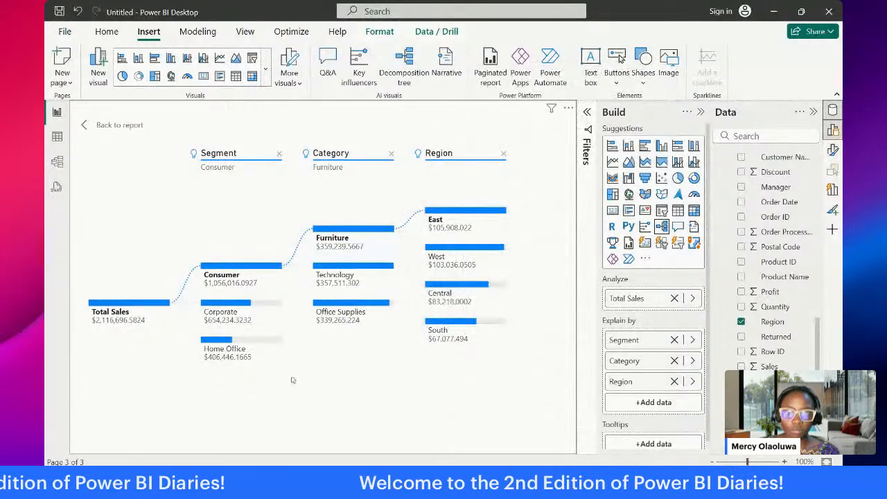
# Step: Examine how the Category and Region splits differ for the Corporate segment, the Home Office segment and its Office Supplies node
pyautogui.click(230, 307)
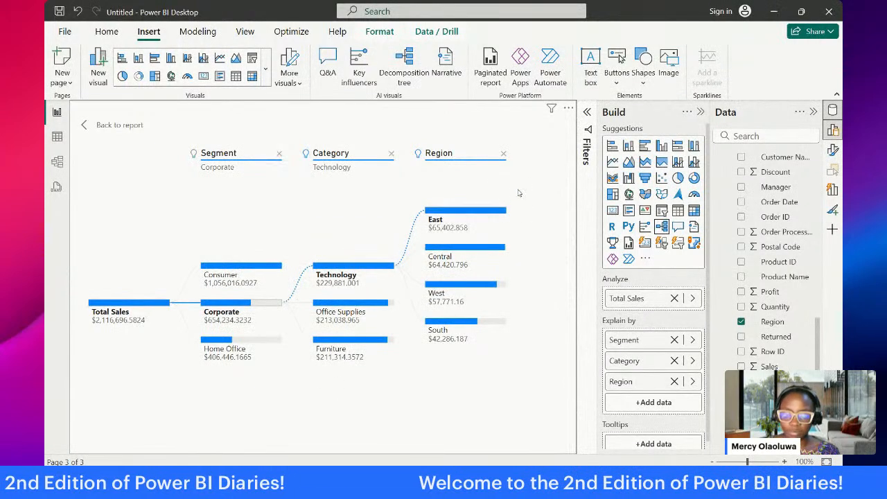
pyautogui.click(248, 342)
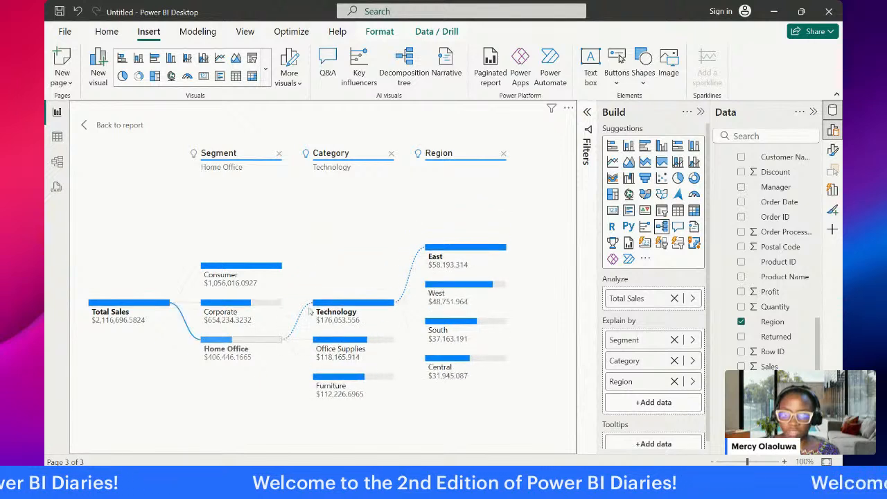
pyautogui.click(364, 340)
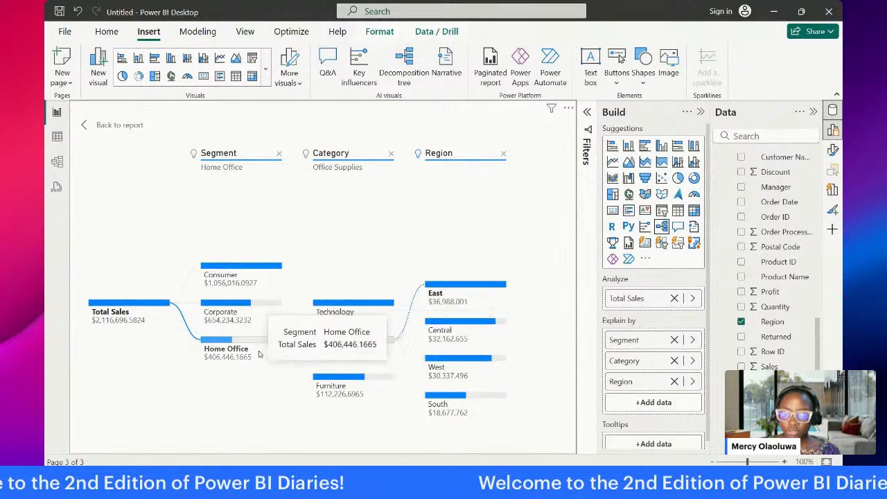
pyautogui.click(241, 303)
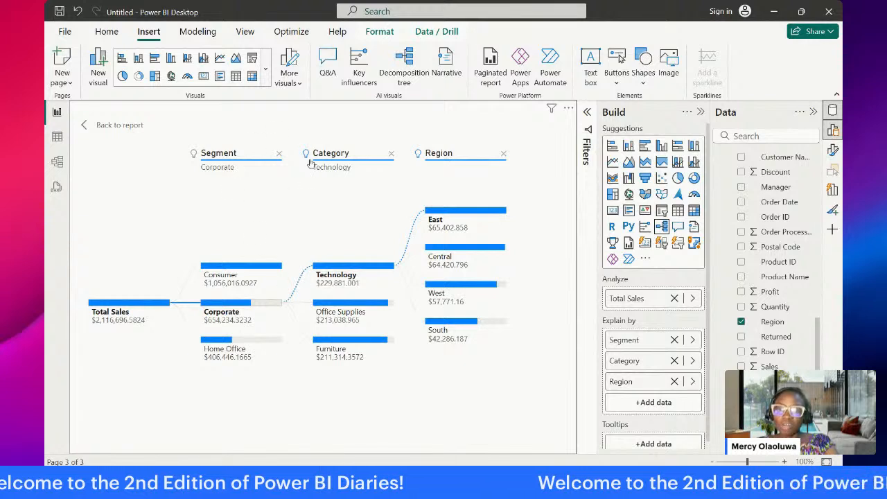
# Step: Remove the Region and Category levels from the tree, expand Consumer by High value again, and turn off that level's AI split
pyautogui.click(503, 154)
pyautogui.click(391, 153)
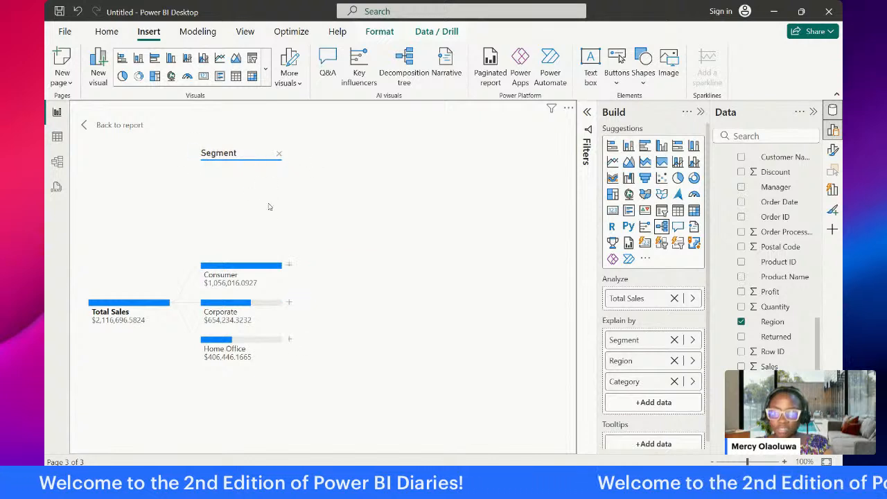
pyautogui.click(289, 266)
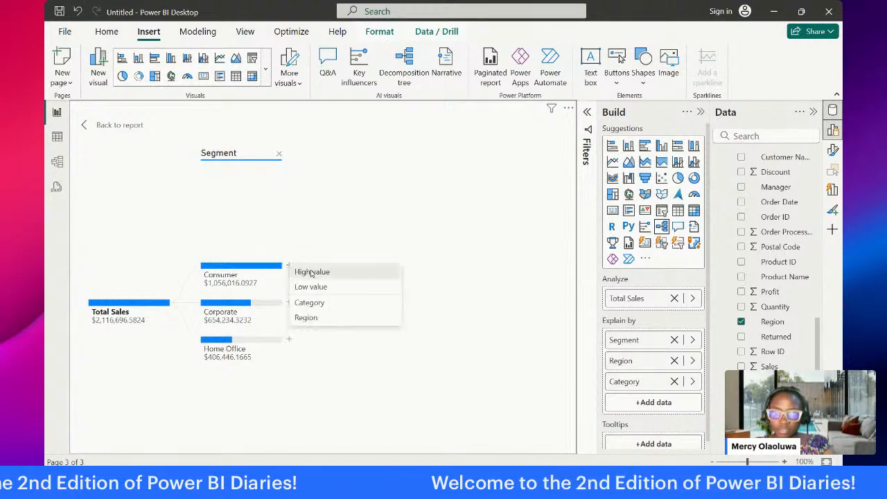
pyautogui.click(308, 273)
pyautogui.click(307, 155)
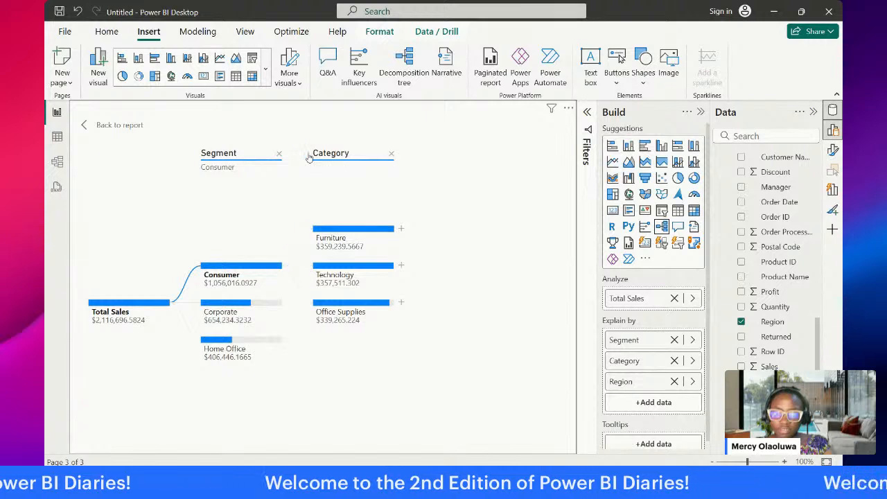
pyautogui.moveTo(306, 156)
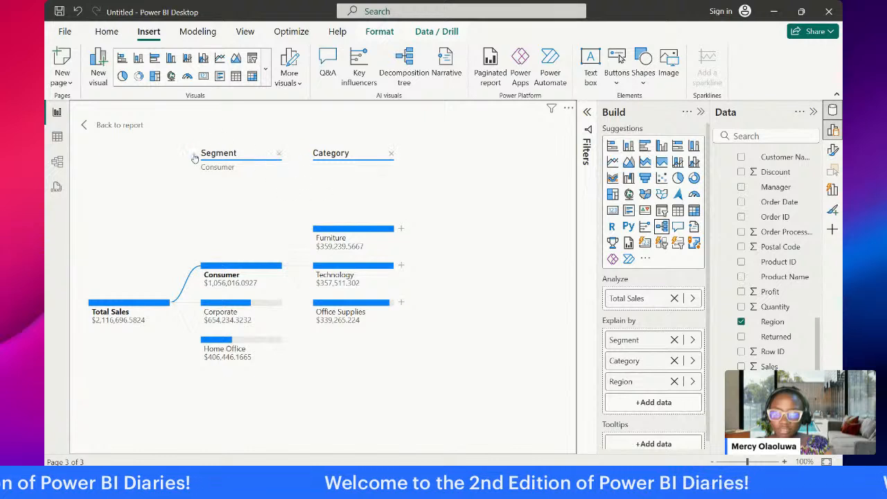
# Step: Remove the Category and Segment levels from the tree and split Total Sales by Region instead
pyautogui.click(388, 155)
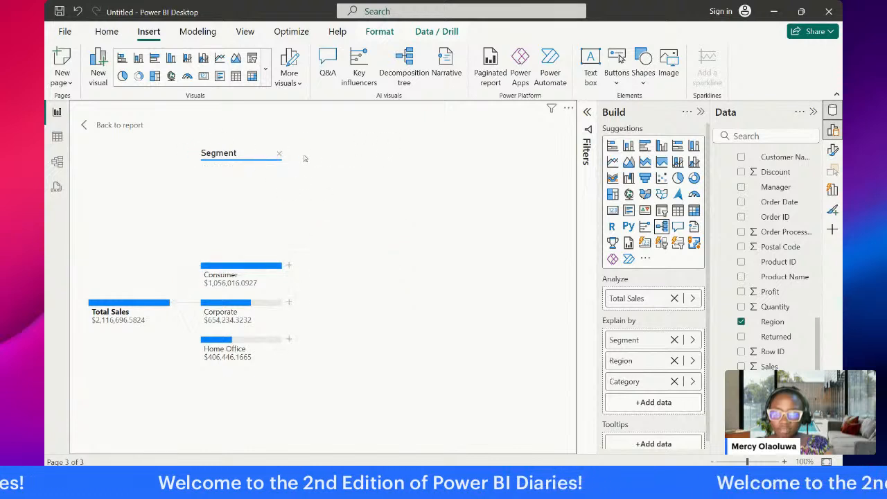
pyautogui.click(278, 155)
pyautogui.click(176, 302)
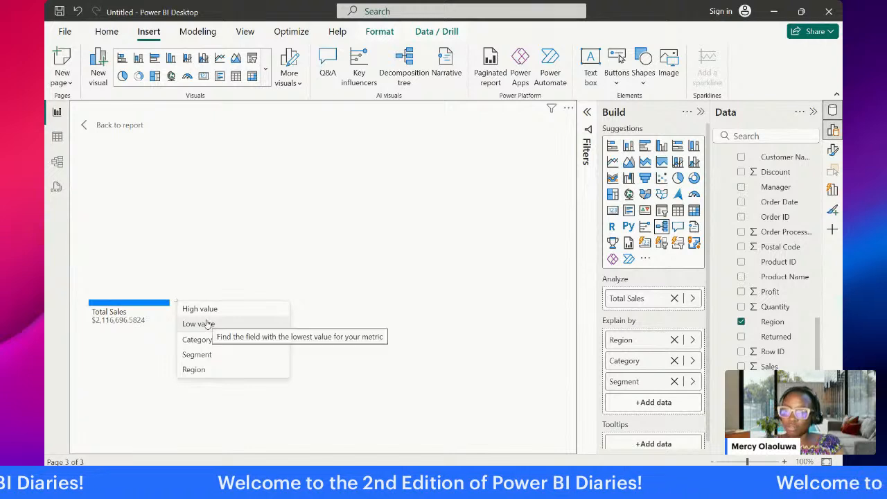
pyautogui.click(211, 371)
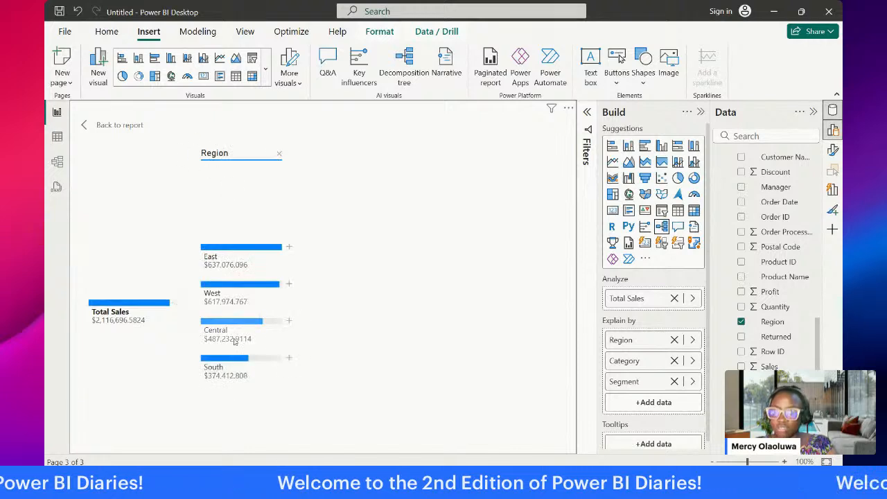
# Step: Expand the East region by Segment and its Consumer node by Category
pyautogui.click(288, 247)
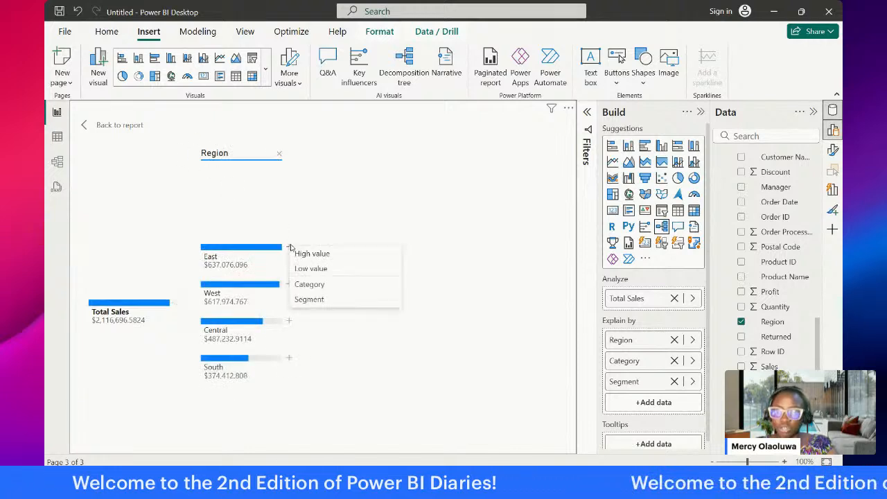
pyautogui.click(329, 298)
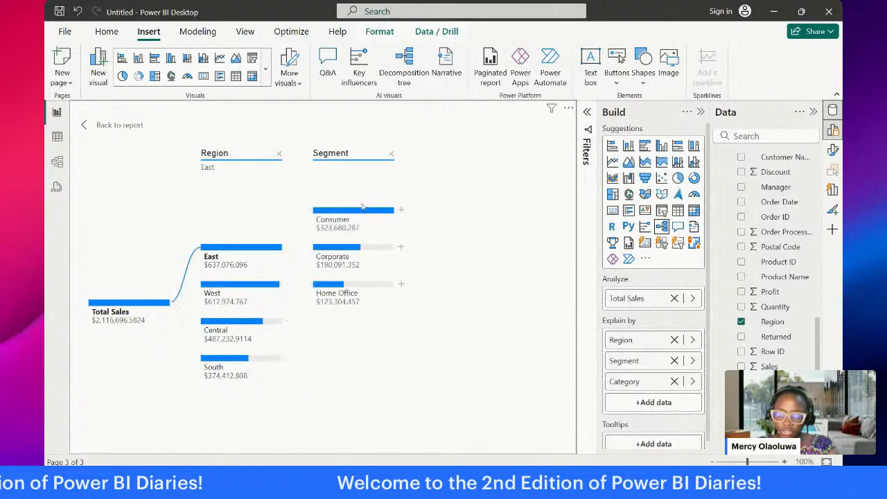
pyautogui.click(398, 210)
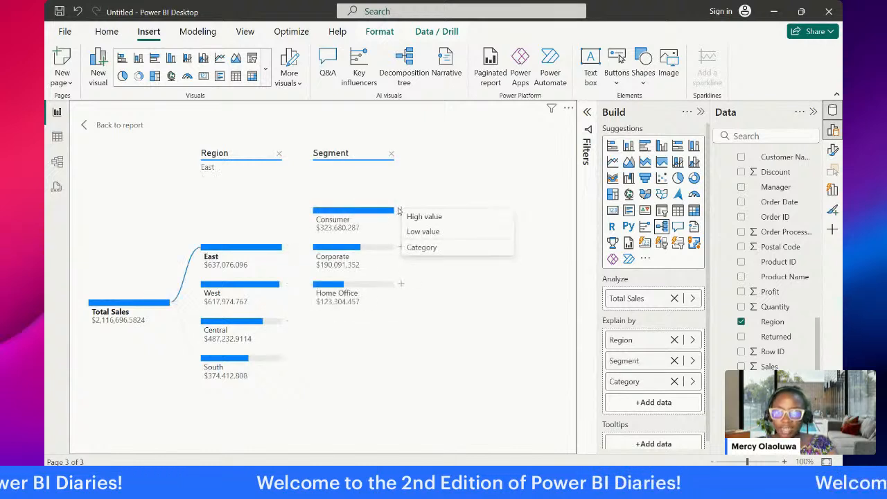
pyautogui.click(445, 248)
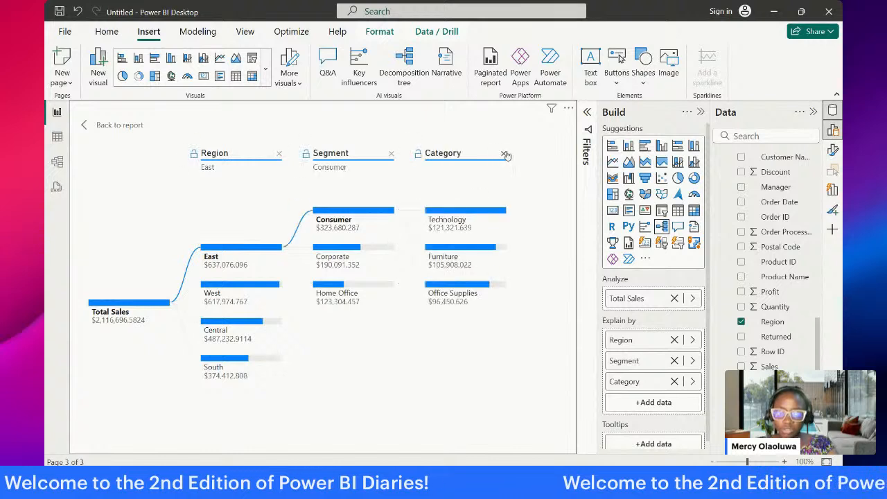
# Step: Replace the Category level under Consumer with a High value split
pyautogui.click(506, 153)
pyautogui.click(400, 210)
pyautogui.click(422, 216)
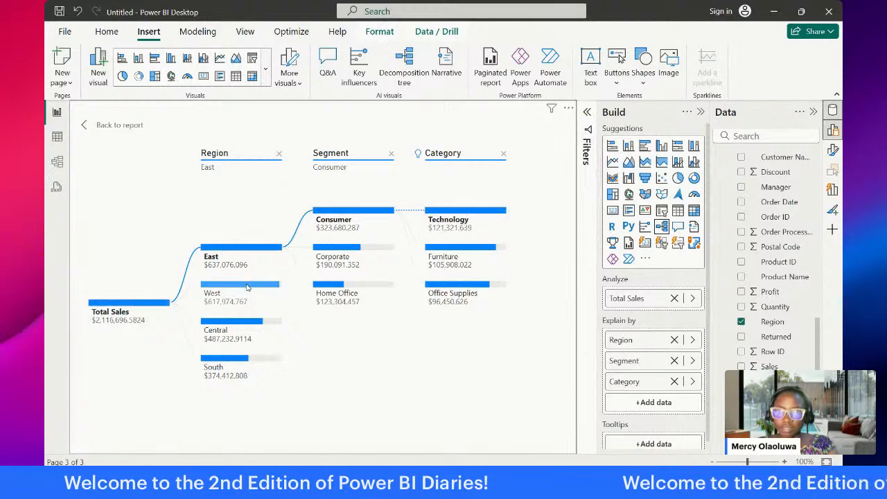
# Step: Examine the Segment and Category breakdown of the West, Central and South regions in the decomposition tree
pyautogui.click(247, 285)
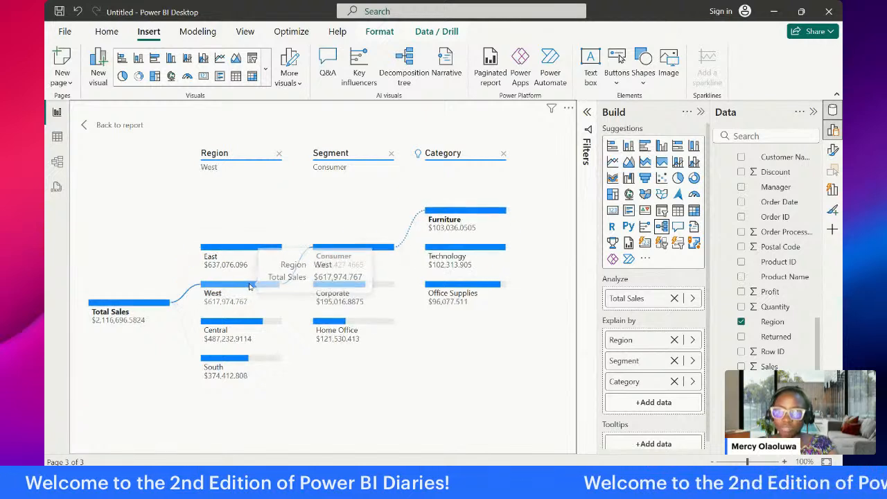
pyautogui.click(263, 323)
pyautogui.click(260, 359)
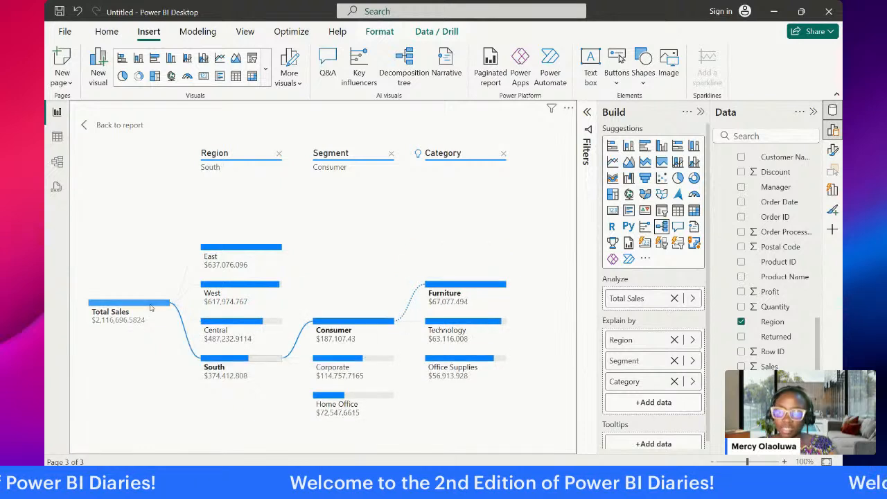
# Step: Collapse the tree to its Total Sales root, then expand it again by Region and the East region by Segment
pyautogui.click(148, 309)
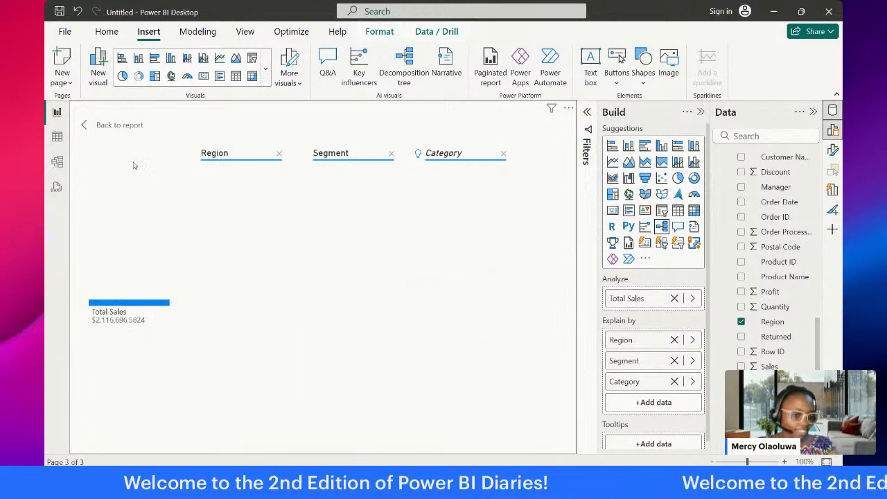
pyautogui.click(176, 303)
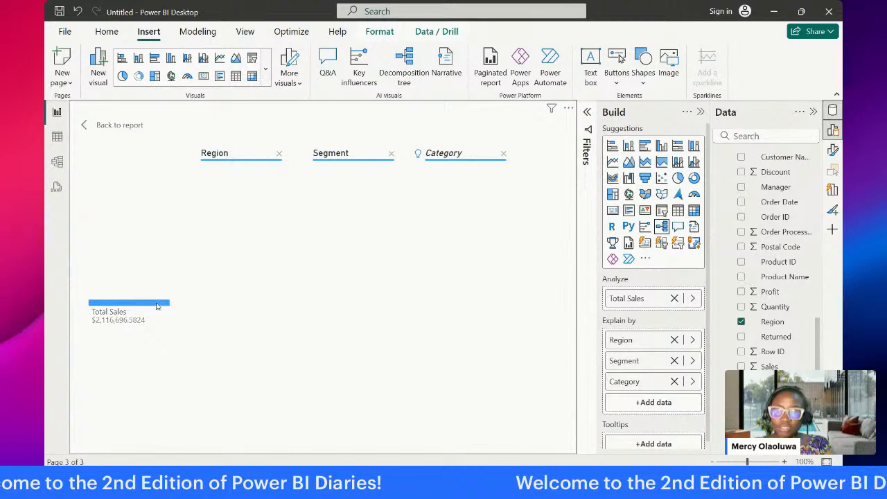
pyautogui.click(264, 251)
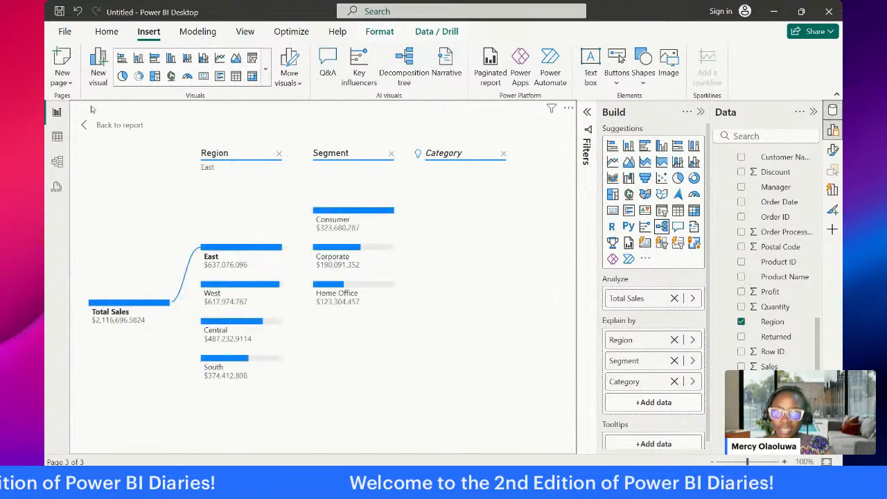
# Step: Leave the decomposition tree's focus view and go to Page 1 of the report
pyautogui.click(93, 126)
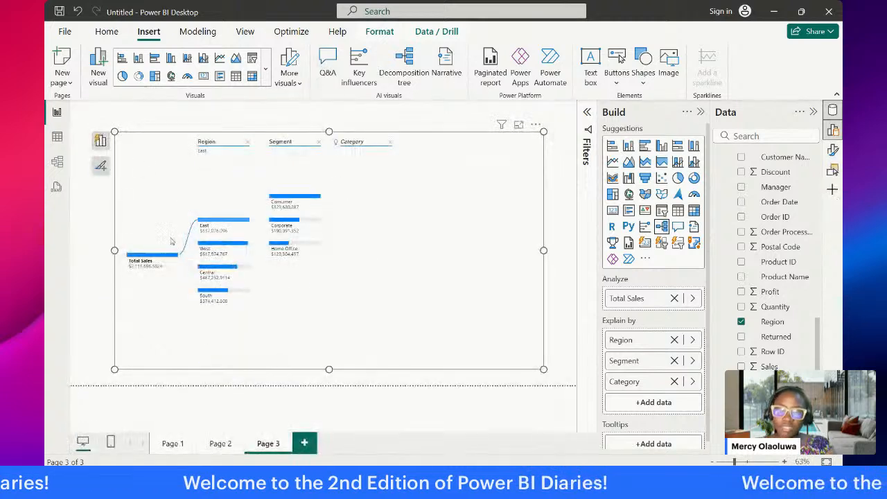
pyautogui.click(220, 443)
pyautogui.click(173, 444)
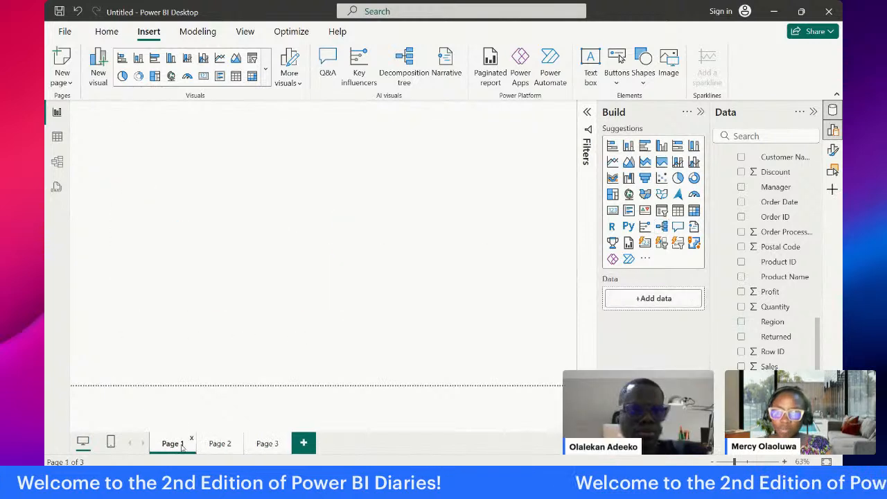